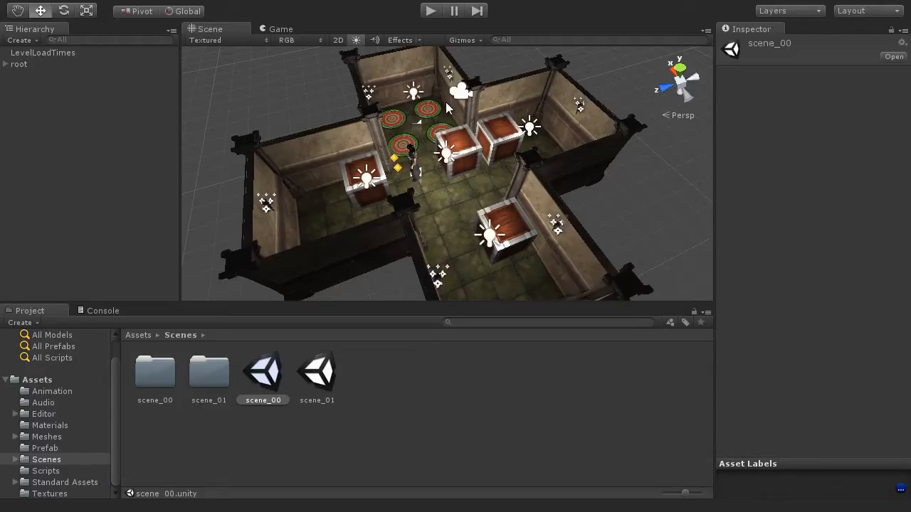
- Test-play the level twice, once with the Scene view maximized, then switch to the Game tab
click(432, 13)
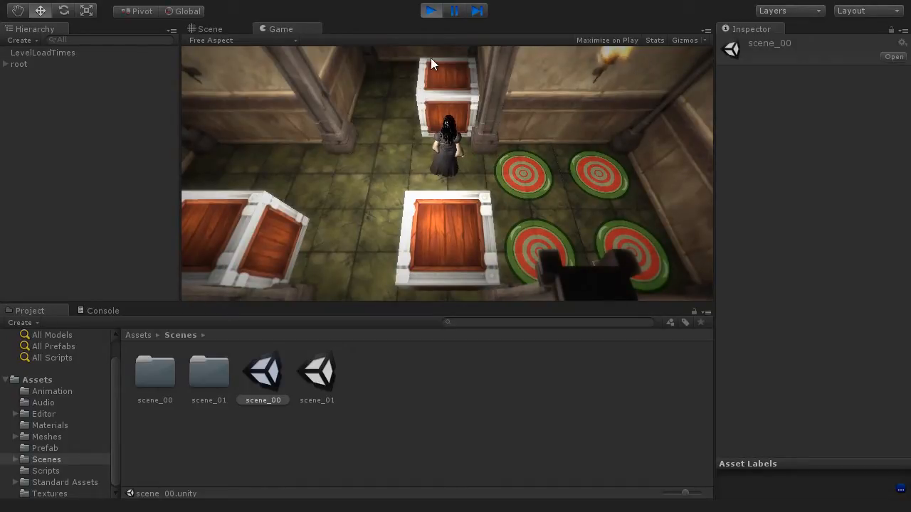
click(431, 10)
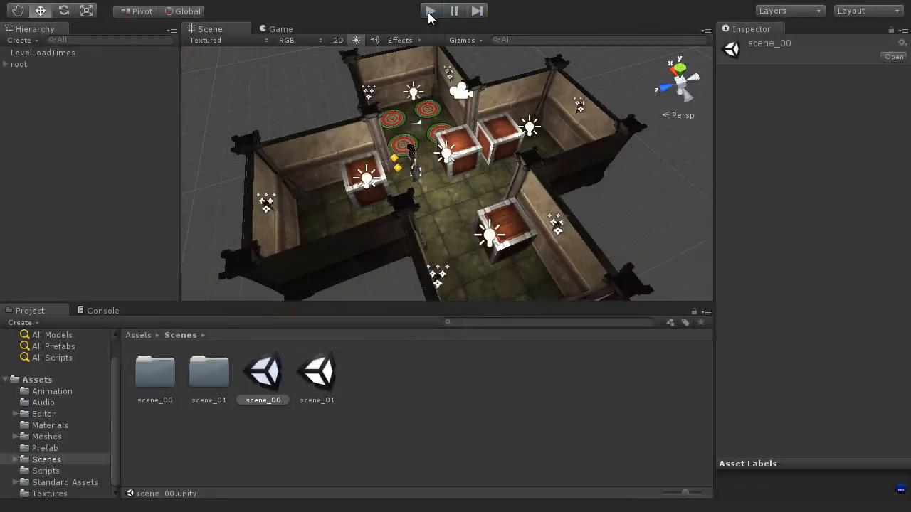
click(351, 99)
key(shift+space)
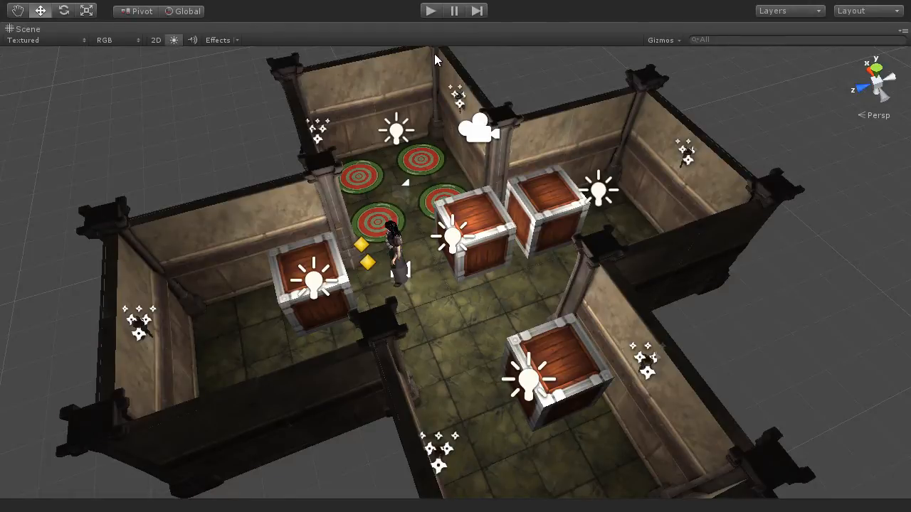
click(429, 11)
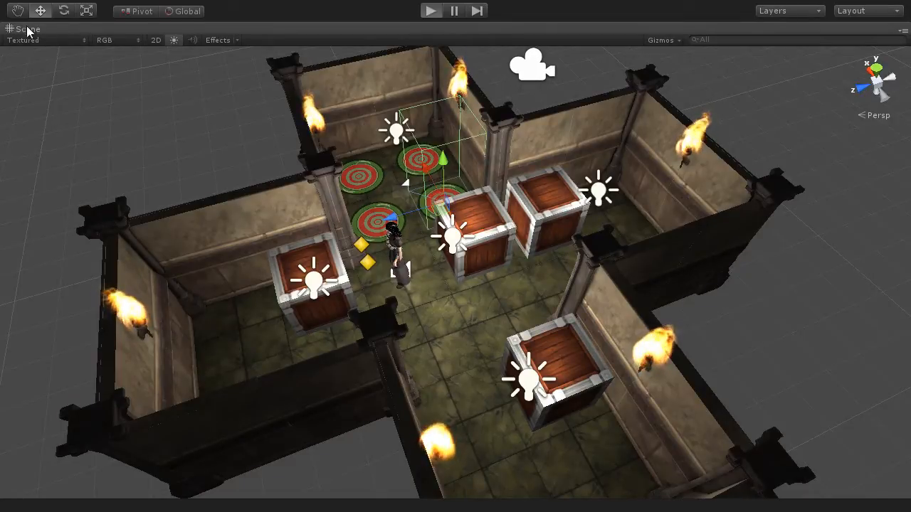
click(430, 12)
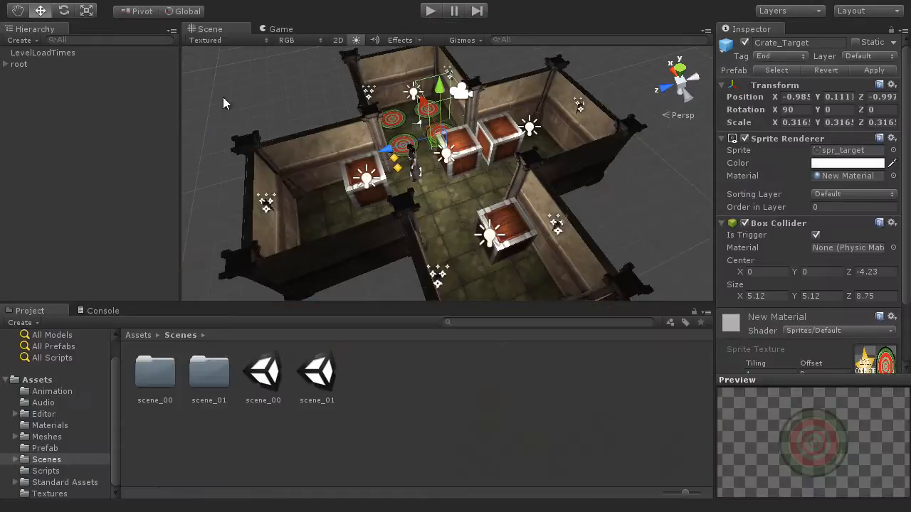
click(282, 29)
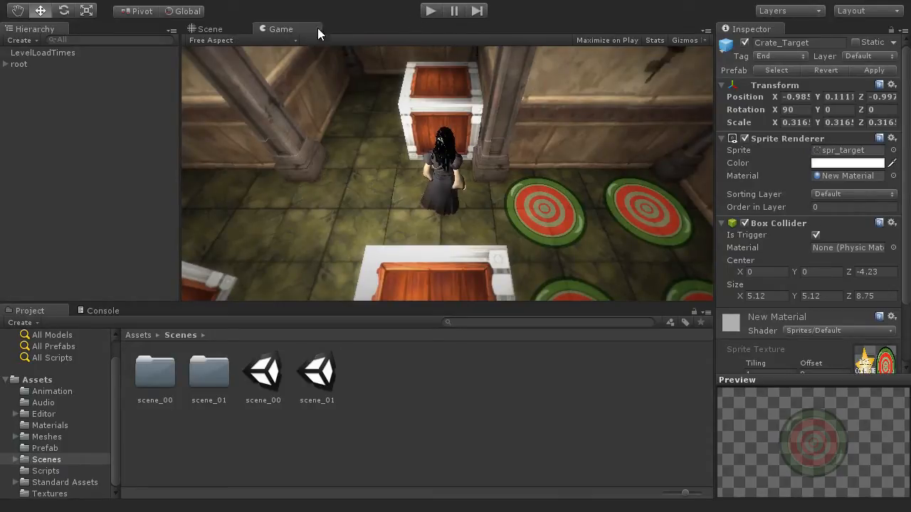
- Maximize the Game view, start Play, and turn the character left several times
key(shift+space)
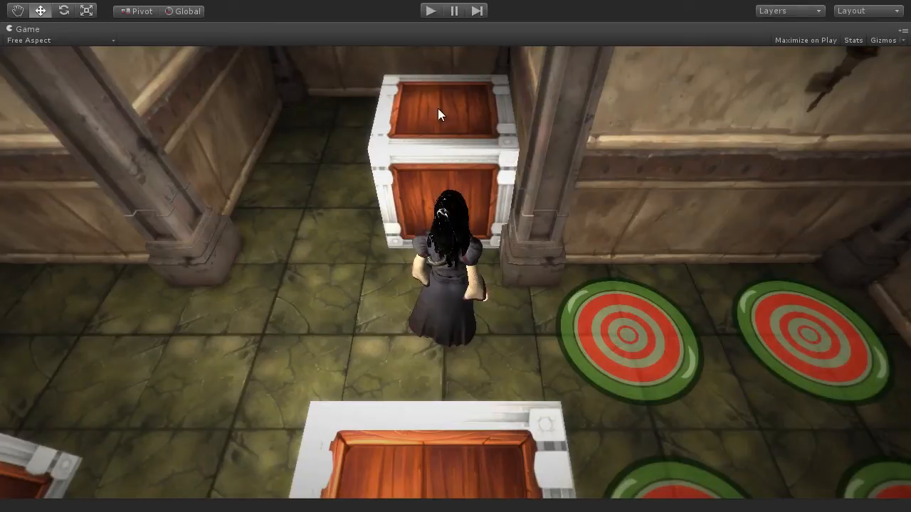
click(429, 12)
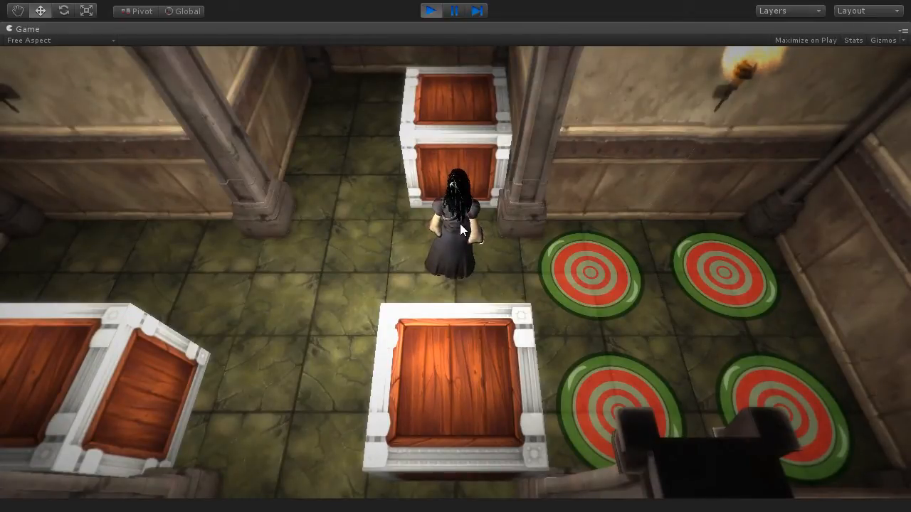
key(a)
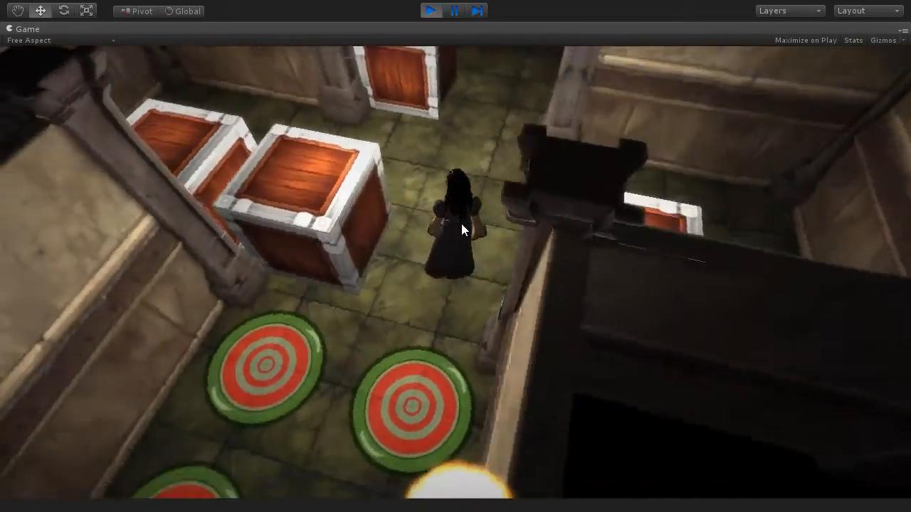
key(a)
key(a)
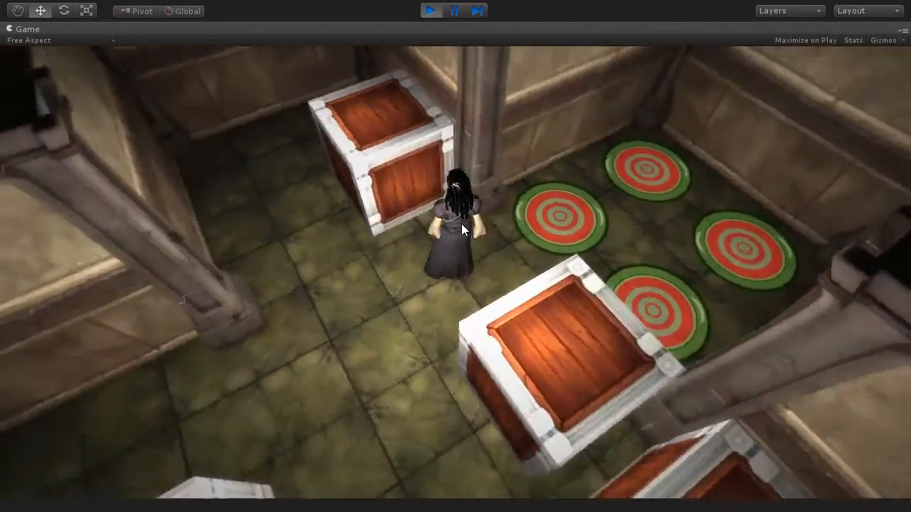
key(a)
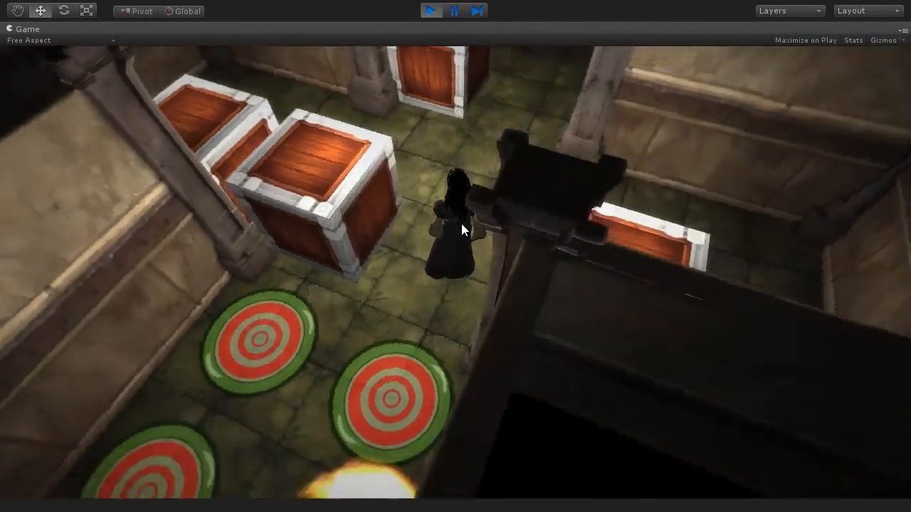
key(a)
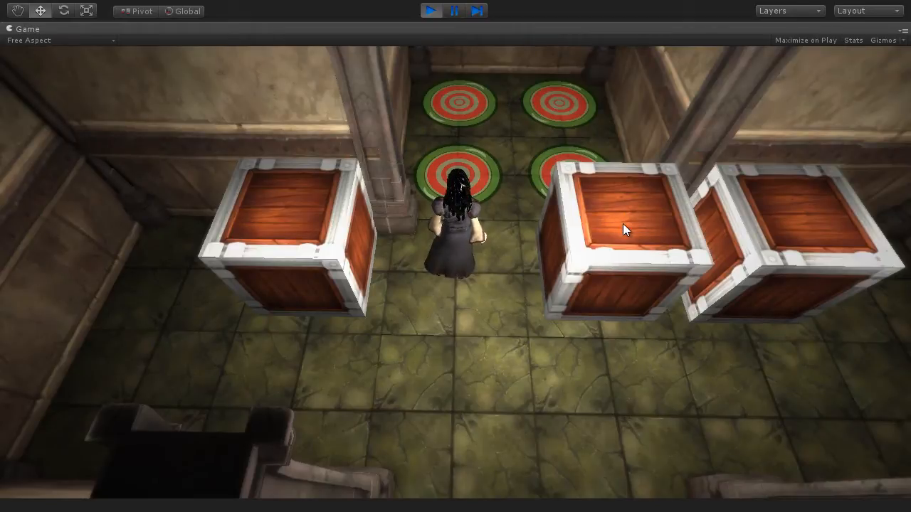
- Walk the character around to face the targets and push the crate toward the target area
key(d)
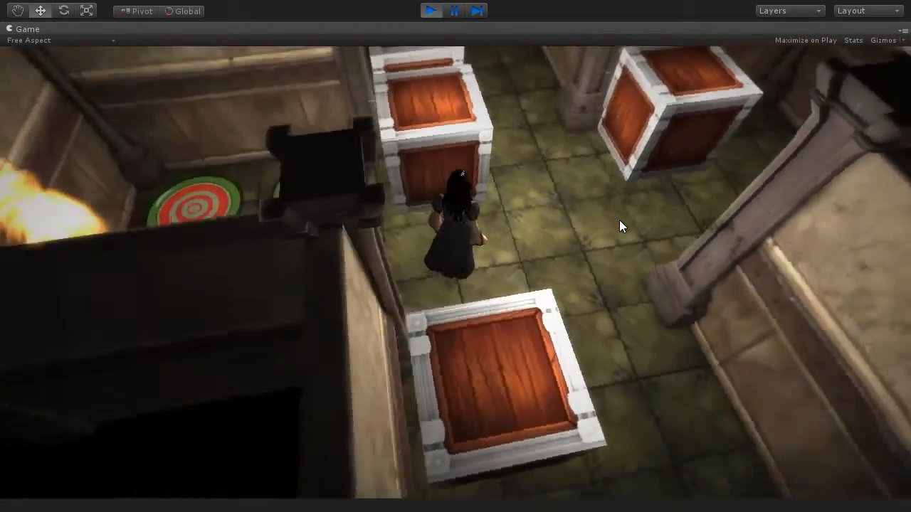
key(w)
key(a)
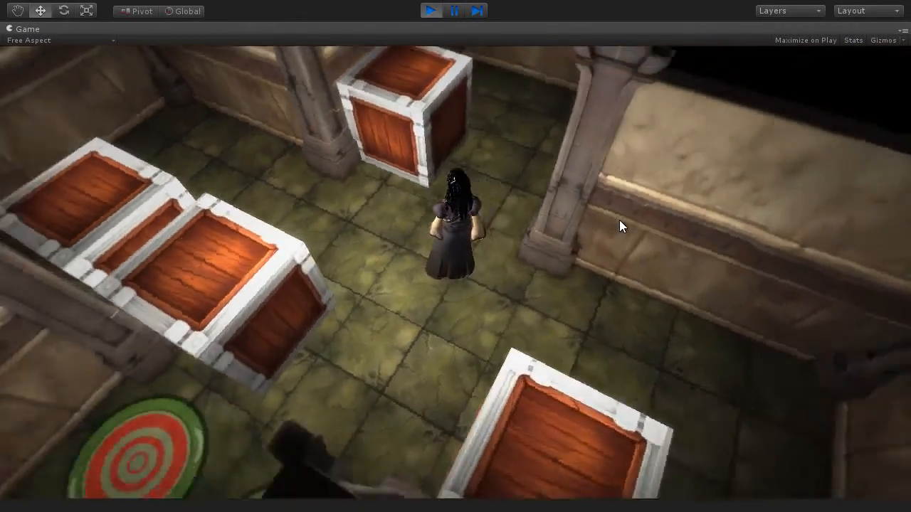
key(a)
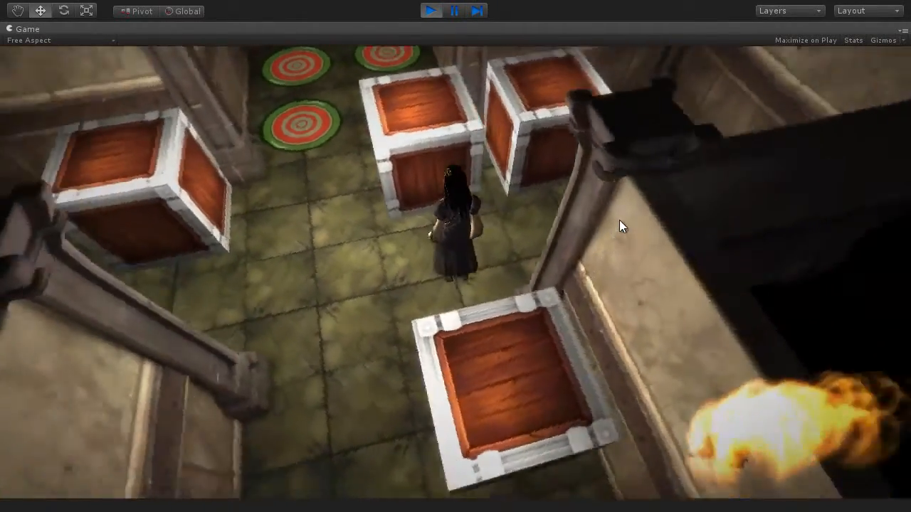
key(w)
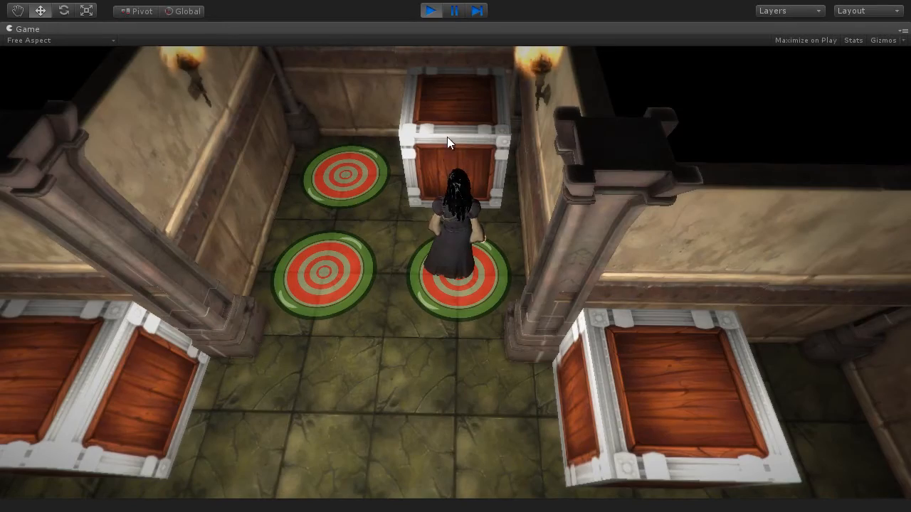
- Step onto the target, head down the corridor, and turn left to face the crate
key(Left)
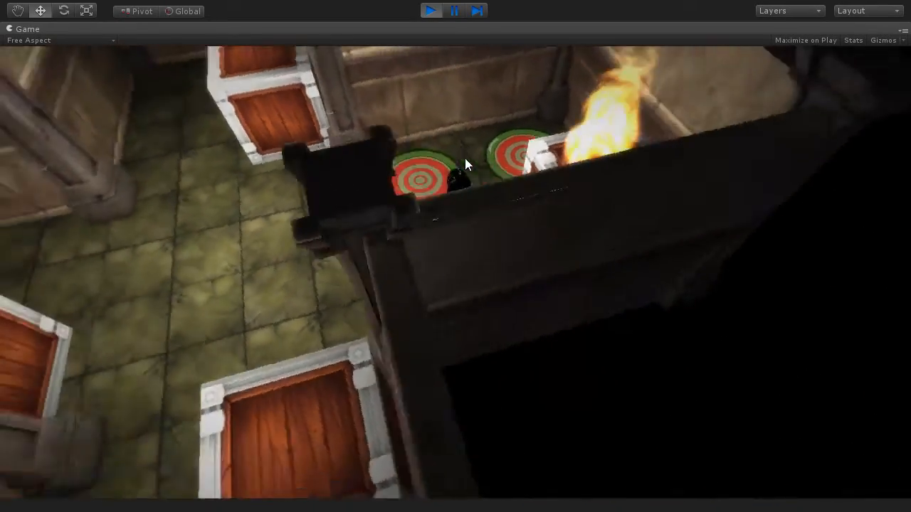
key(Up)
key(Left)
key(Up)
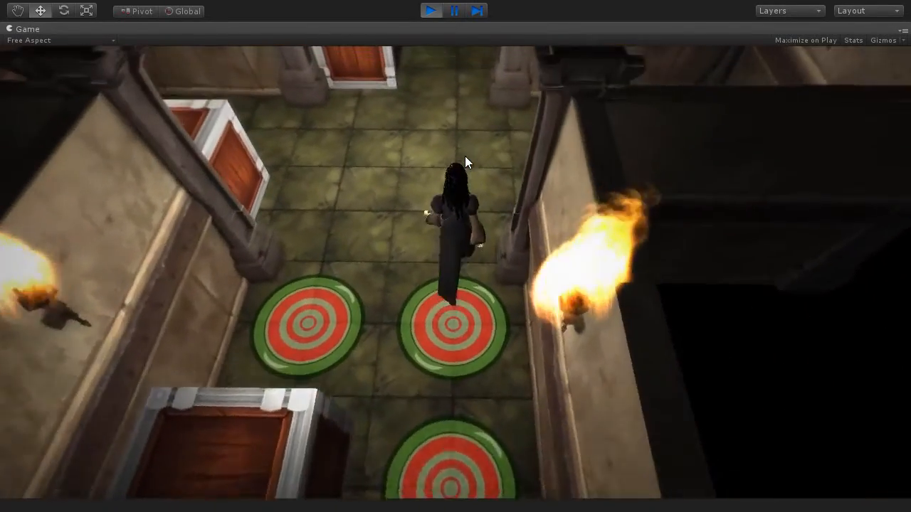
key(Left)
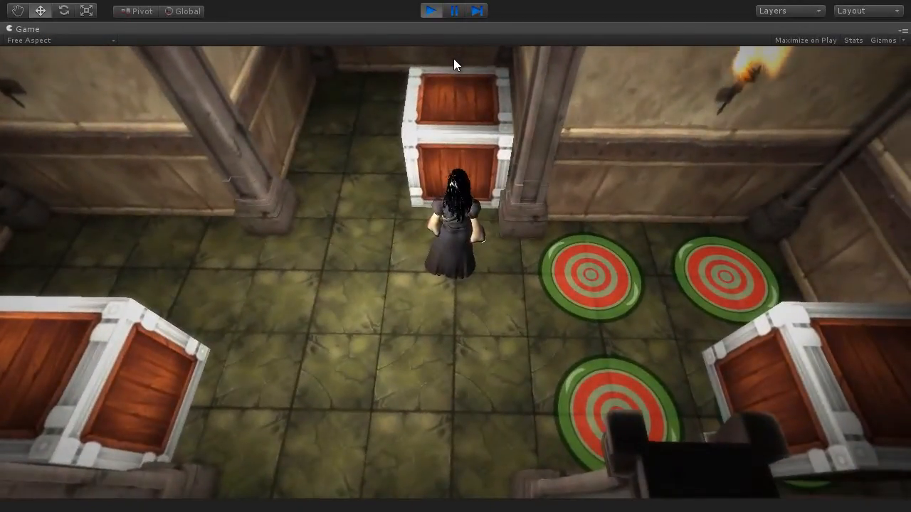
- Push the crate forward along the corridor, then turn the character right
key(Up)
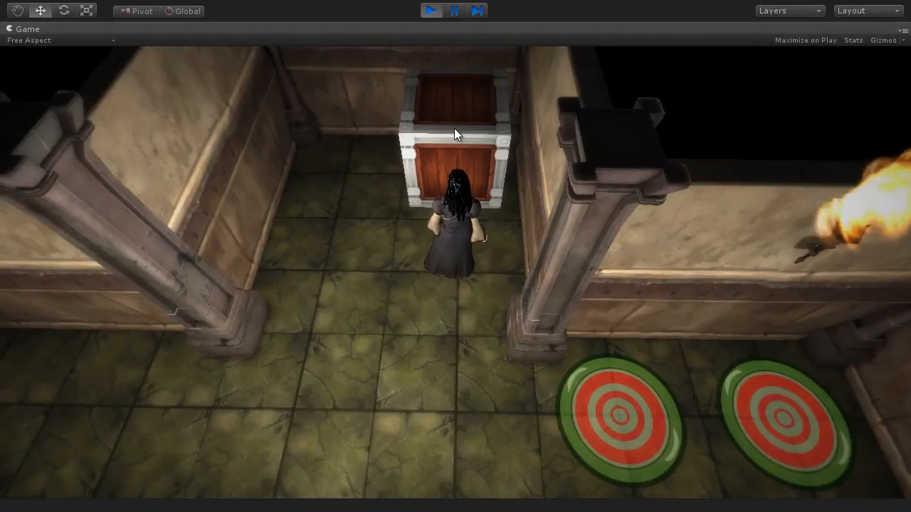
key(d)
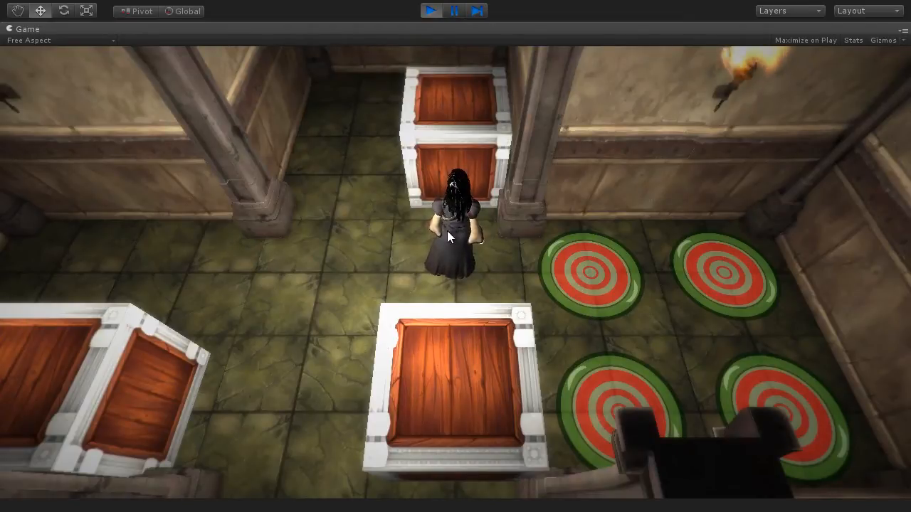
- Walk between the crates and push one onto the far target
key(Left)
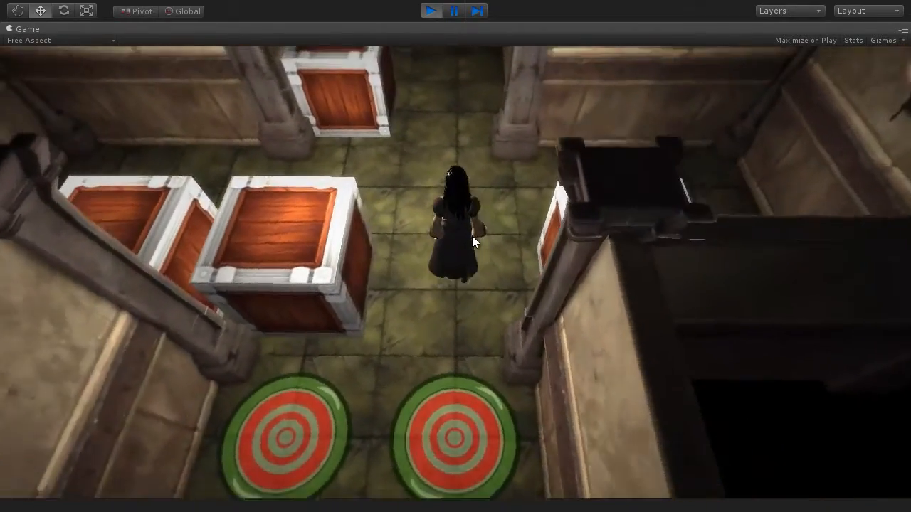
key(Up)
key(Left)
key(Up)
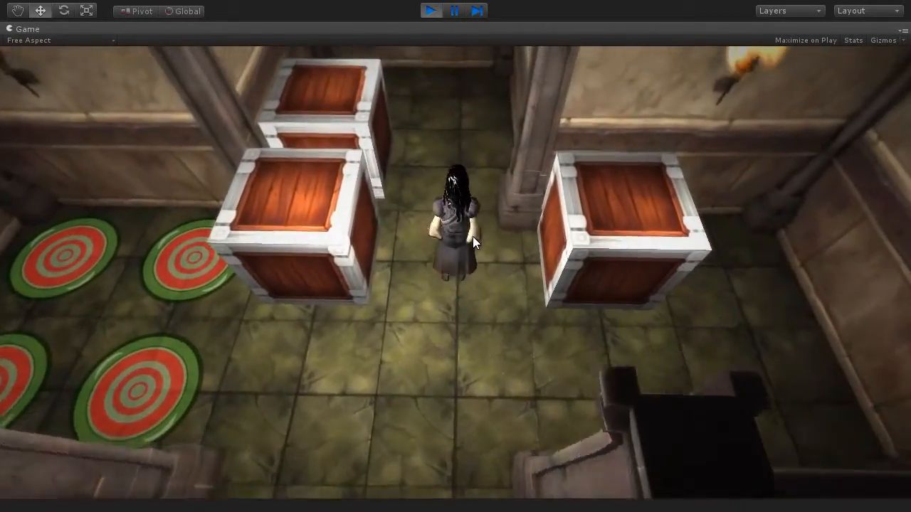
key(Left)
key(Up)
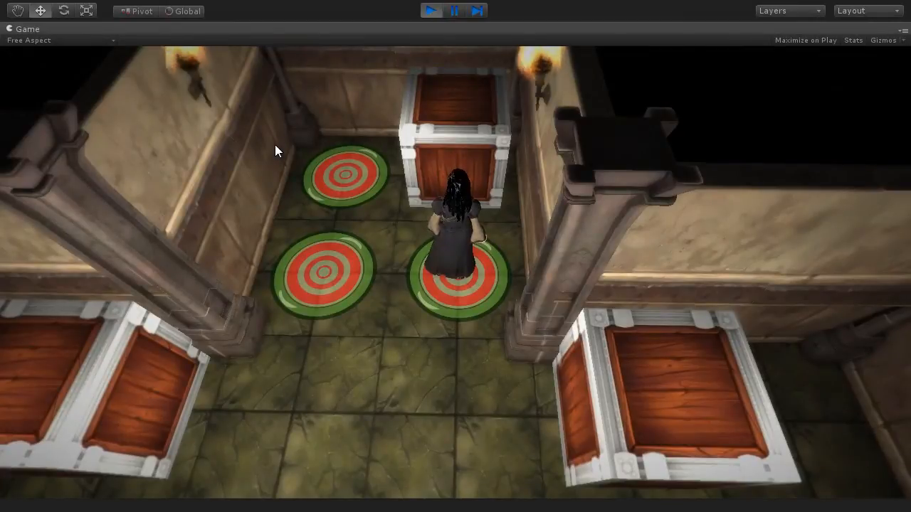
key(Right)
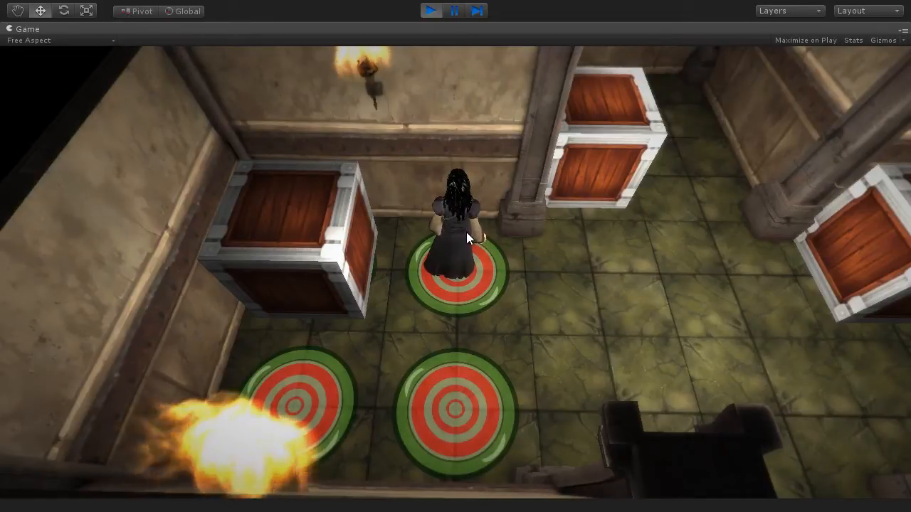
- Walk the character down the corridor and past the crates into the alcove
key(d)
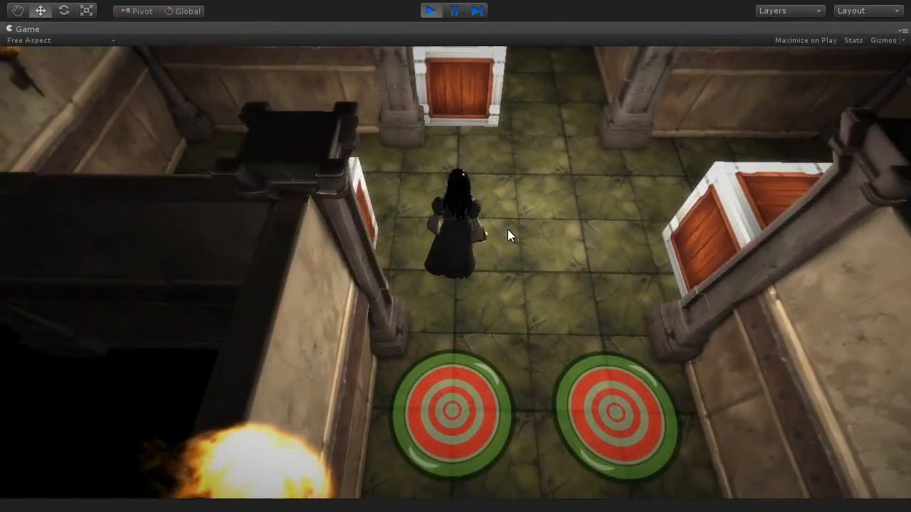
key(w)
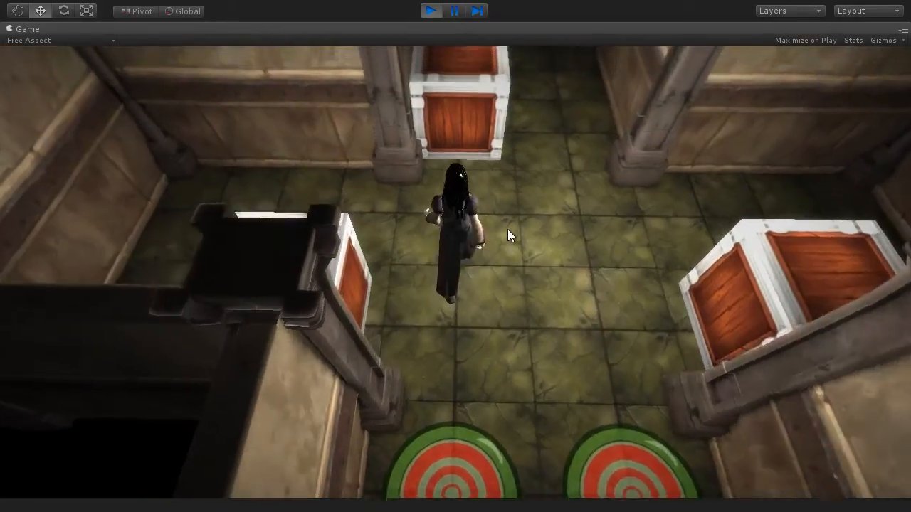
key(d)
key(w)
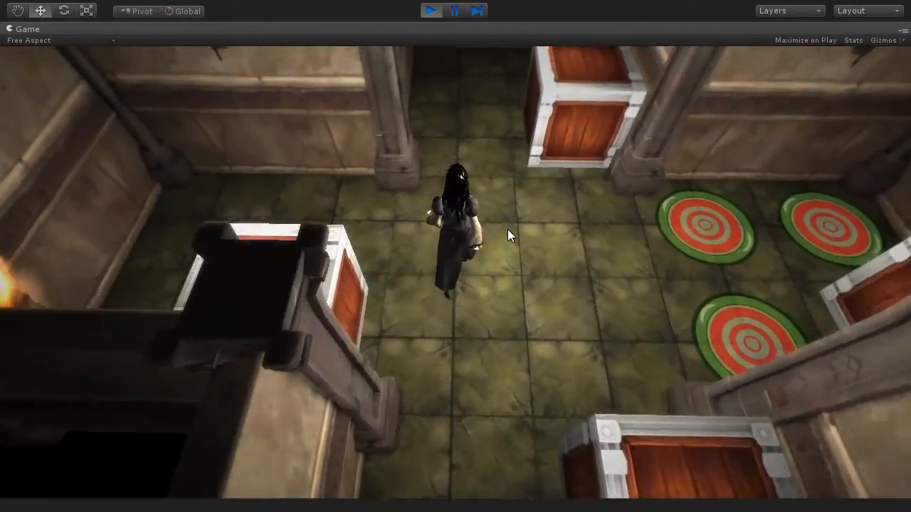
key(w)
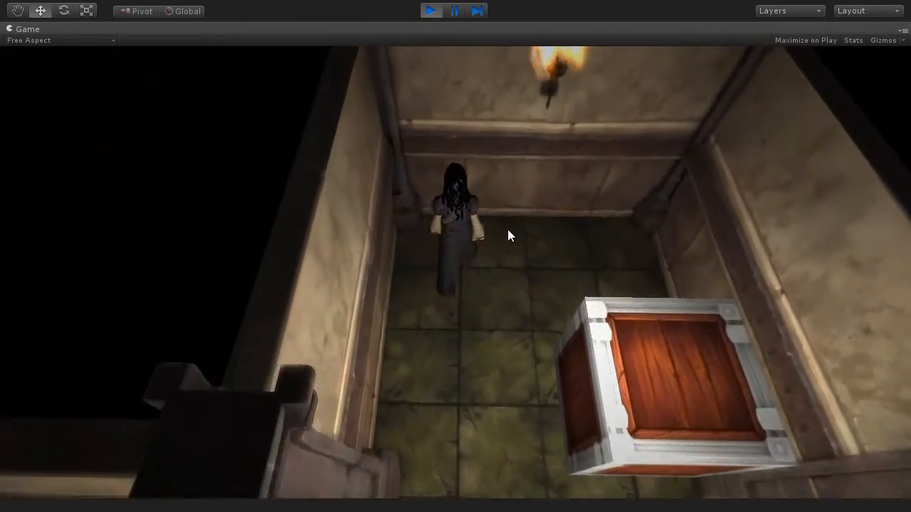
- Line the character up beside the alcove crate and push it forward
key(d)
key(w)
key(d)
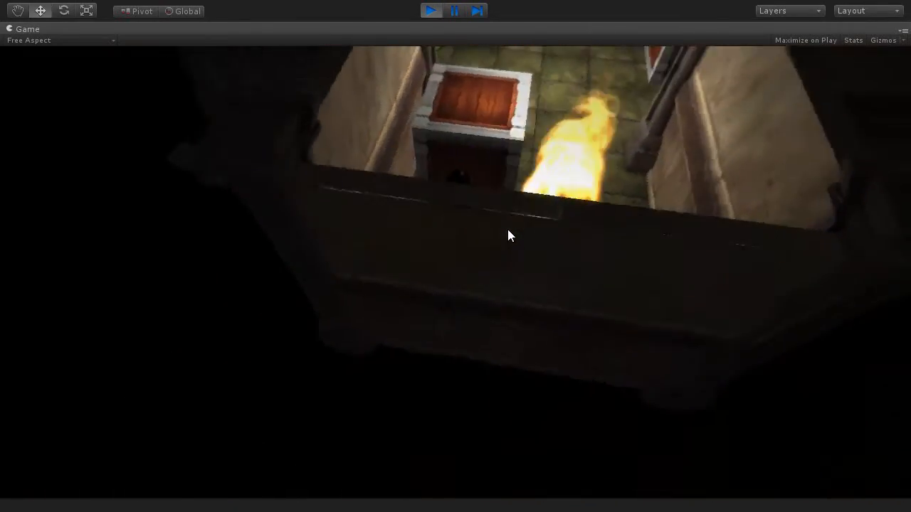
key(w)
key(d)
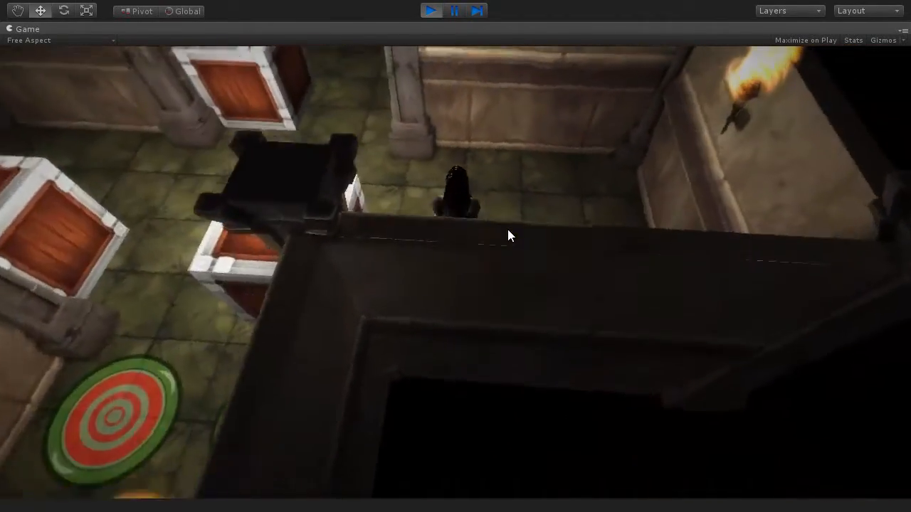
- Push the next crate against the back wall and step onto the left target disc
key(w)
key(a)
key(w)
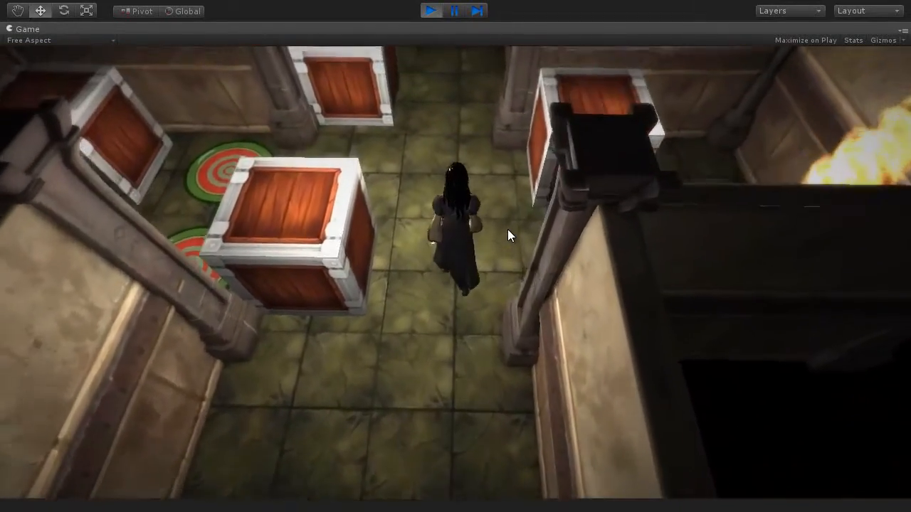
key(a)
key(w)
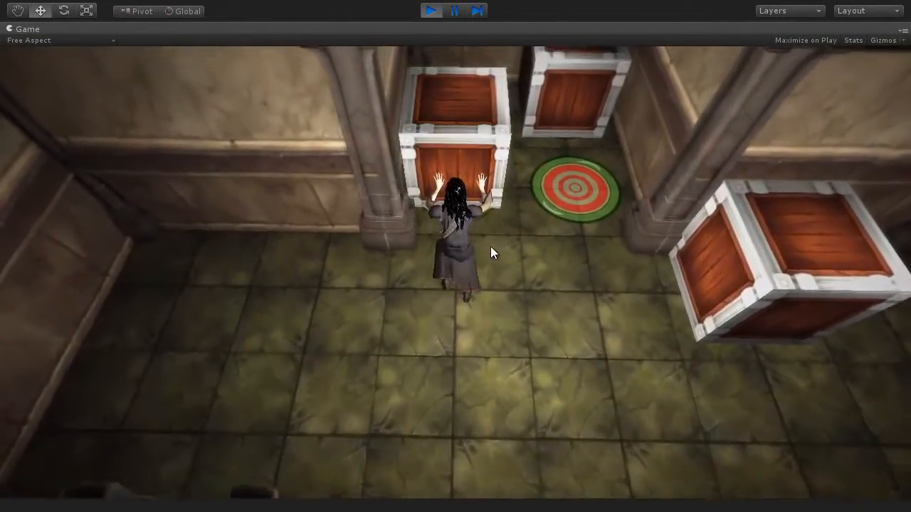
key(d)
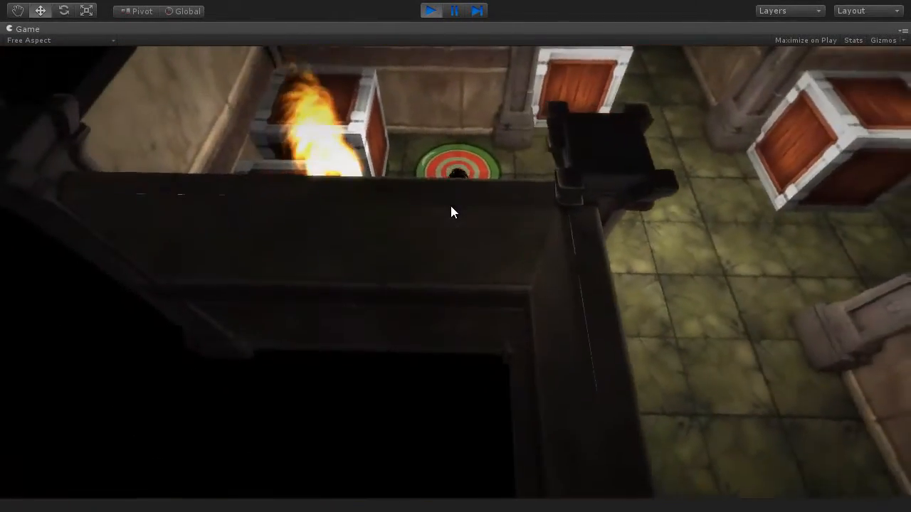
key(w)
- Walk the character along the corridor and through the crate alcove
key(d)
key(w)
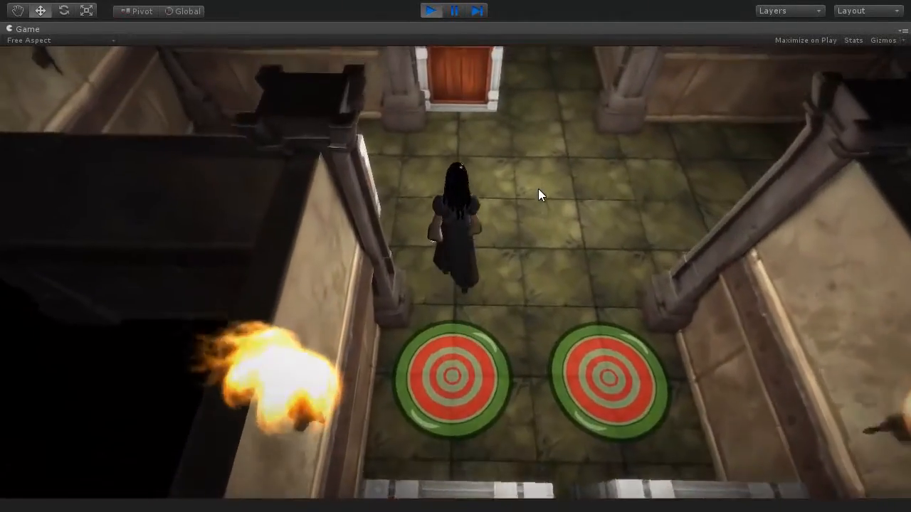
key(w)
key(d)
key(w)
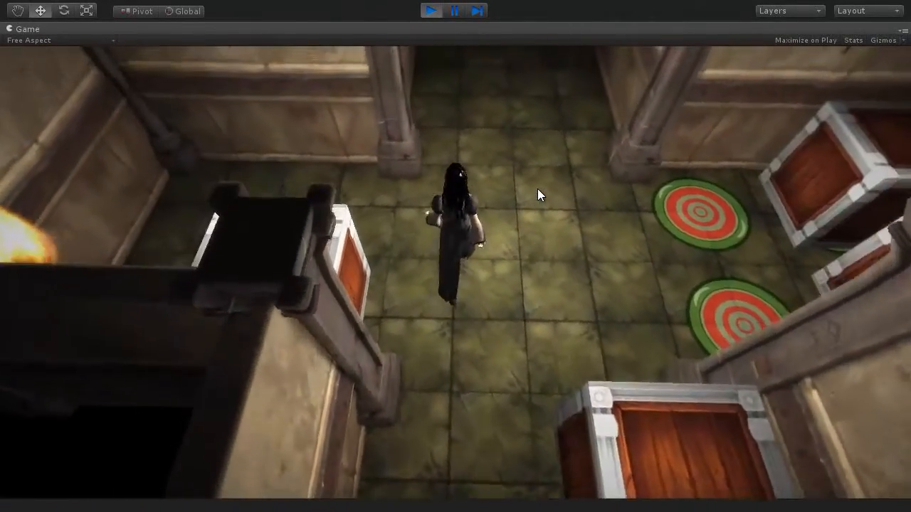
key(a)
key(w)
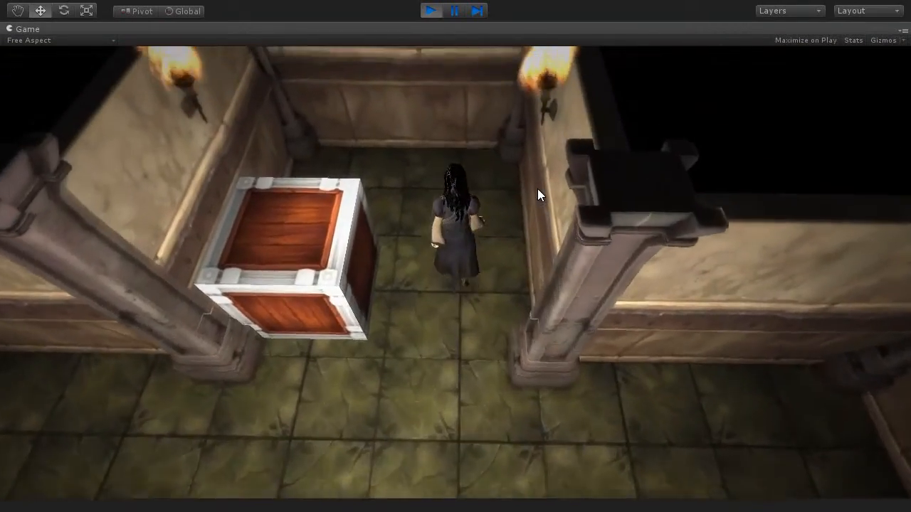
key(w)
- Push the crate down the corridor up beside the other crates
key(a)
key(w)
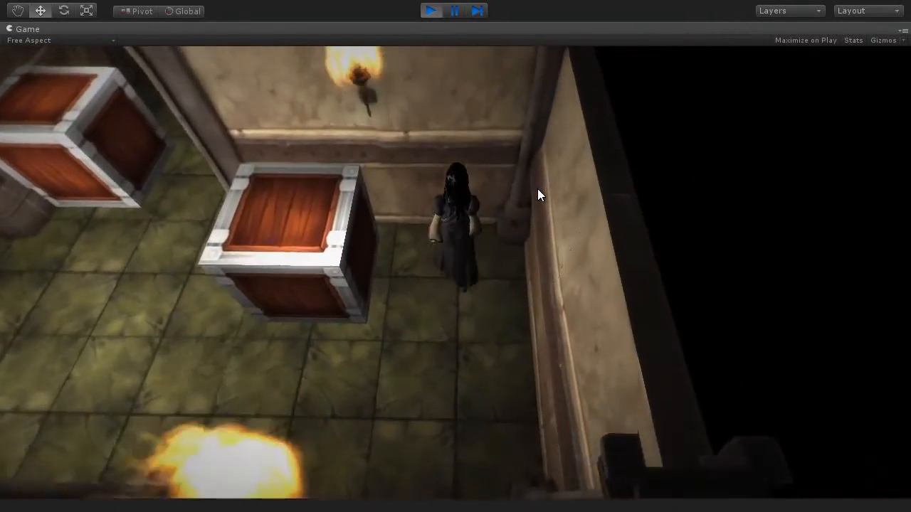
key(a)
key(w)
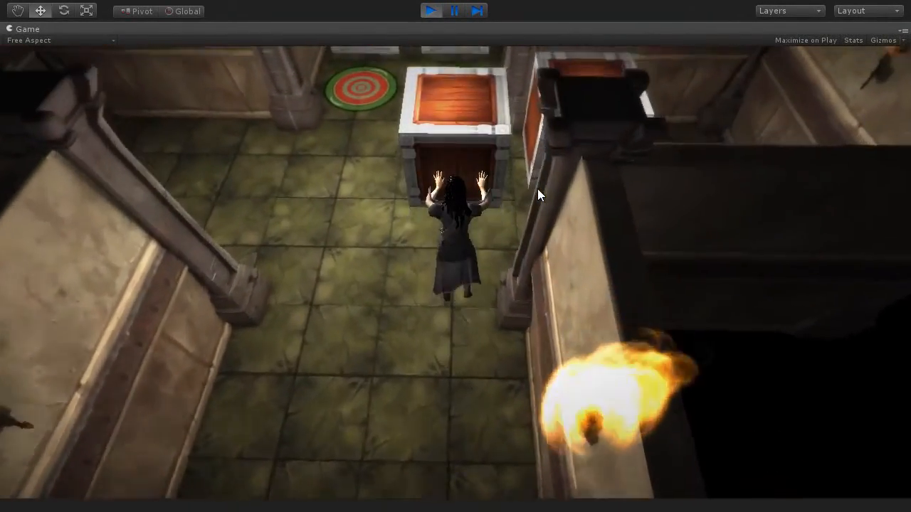
key(w)
- Walk away from the crates toward the torch-lit end wall
key(d)
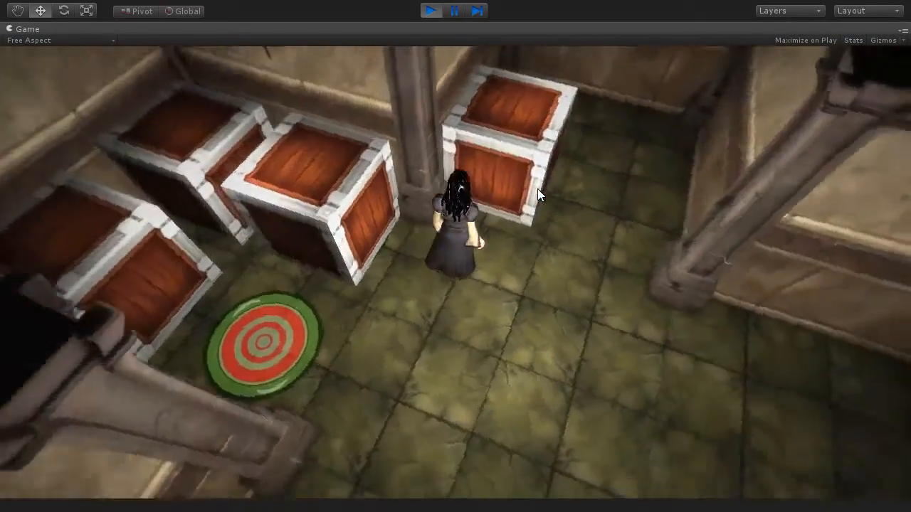
key(d)
key(w)
key(a)
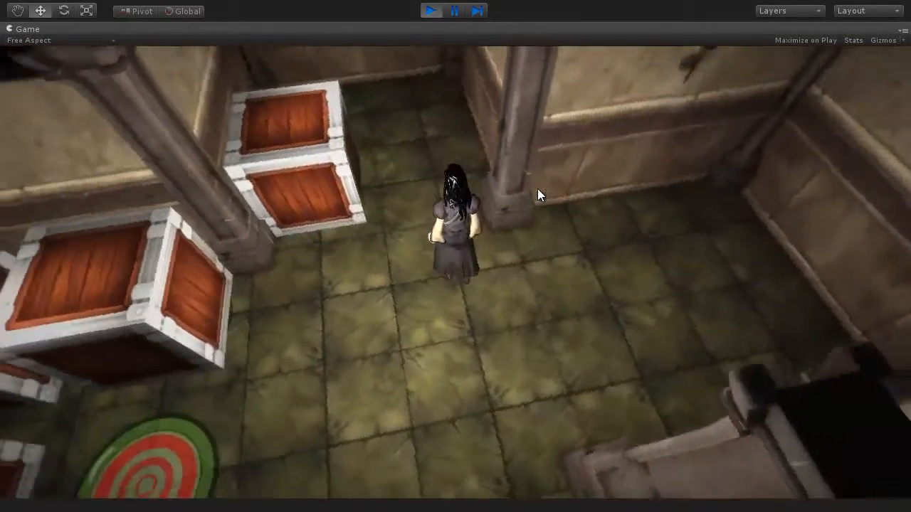
key(w)
key(a)
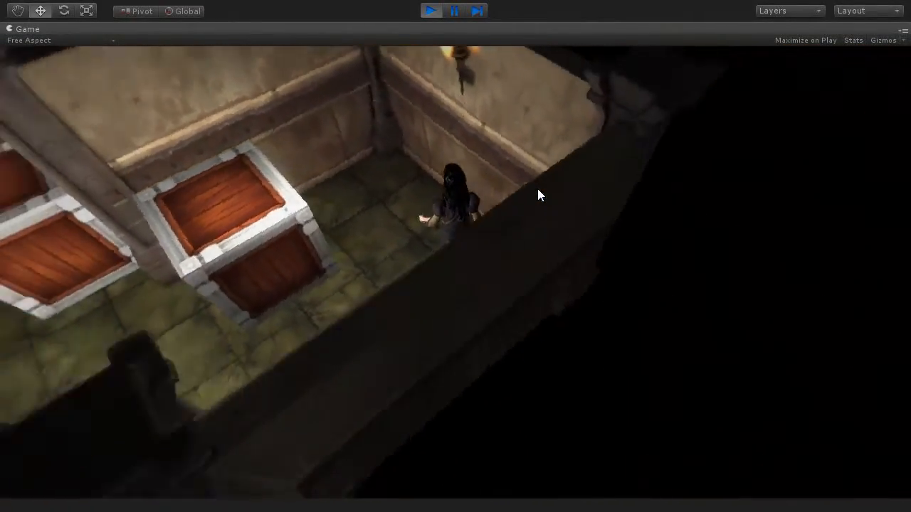
key(a)
key(w)
- Push another crate down the corridor, then walk into the junction
key(a)
key(w)
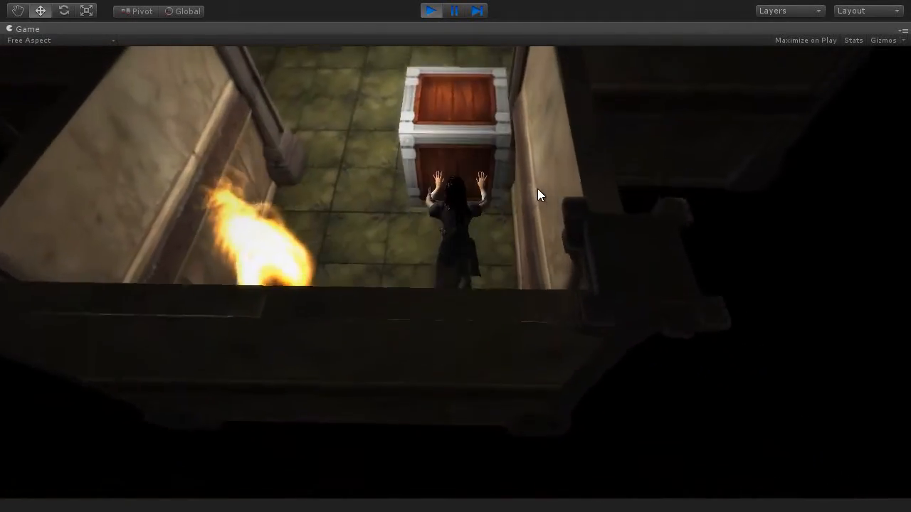
key(w)
key(a)
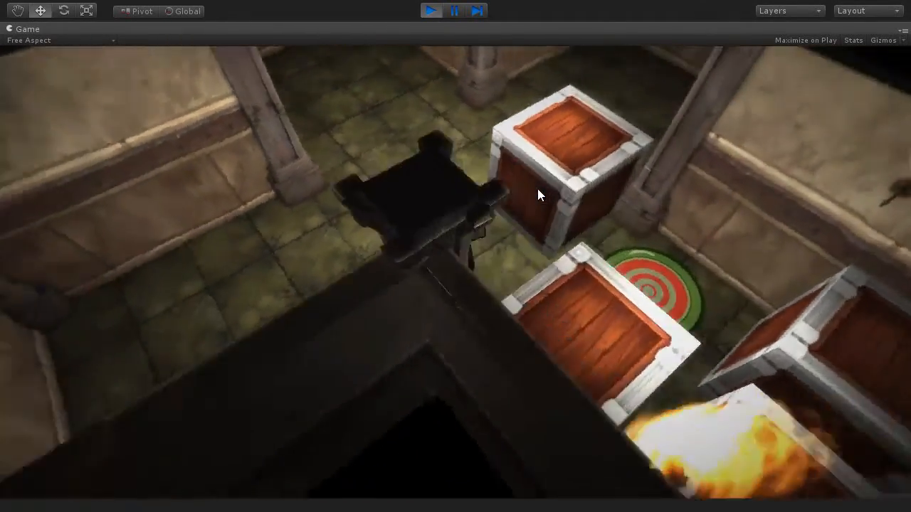
key(a)
key(w)
- Walk past the pillar and push the last crate onto its target to finish the level
key(d)
key(w)
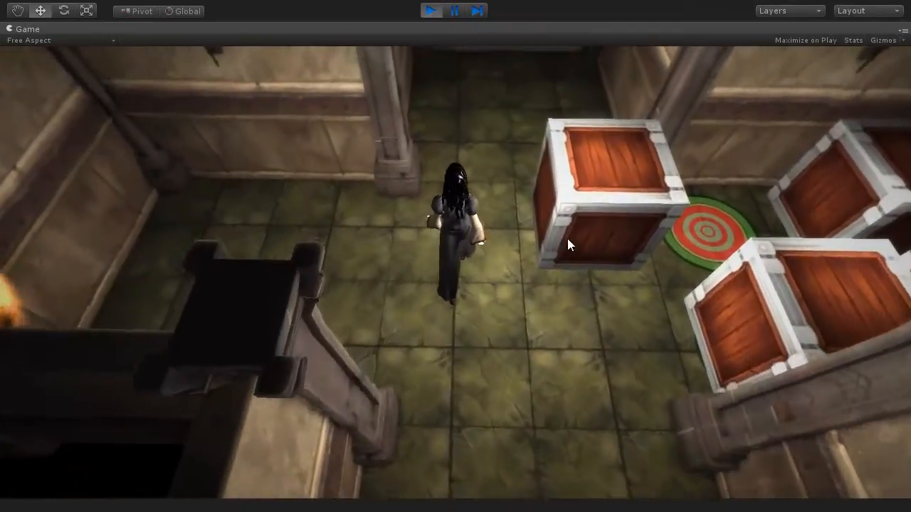
key(d)
key(w)
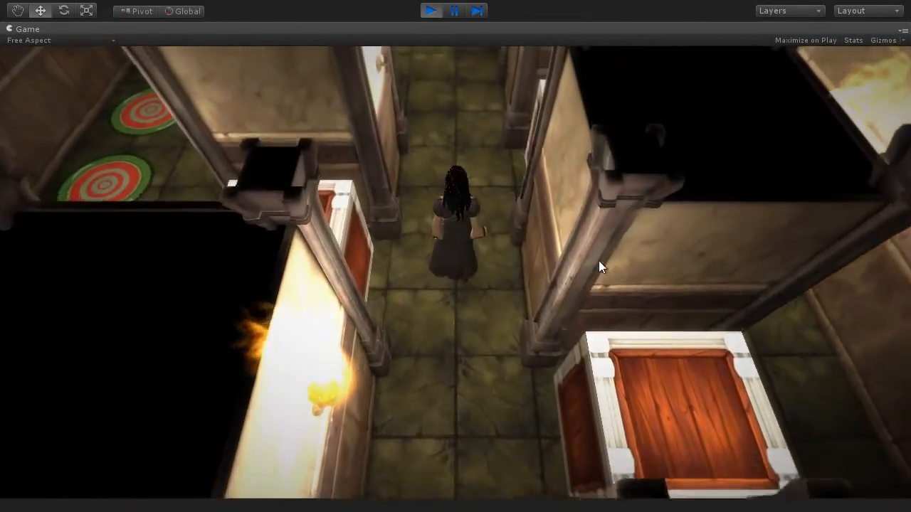
- Walk past the crate to the target discs and turn the character around
key(w)
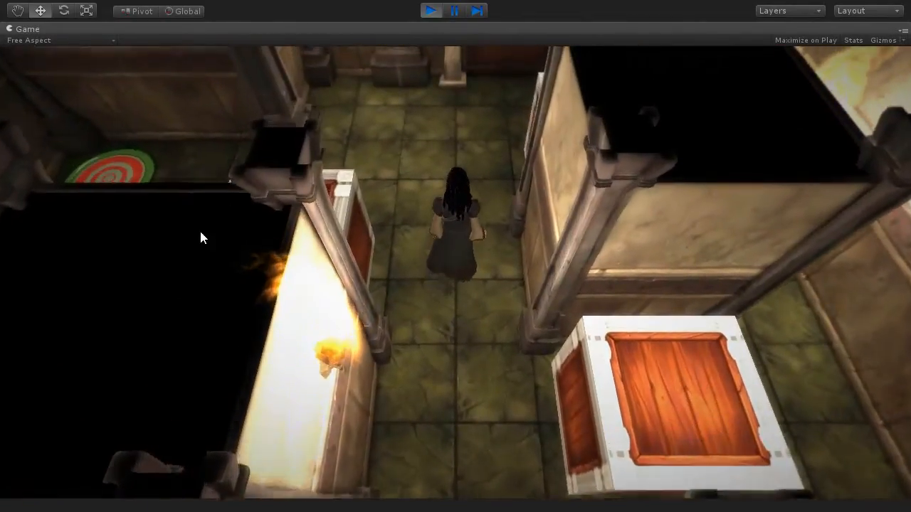
key(a)
key(w)
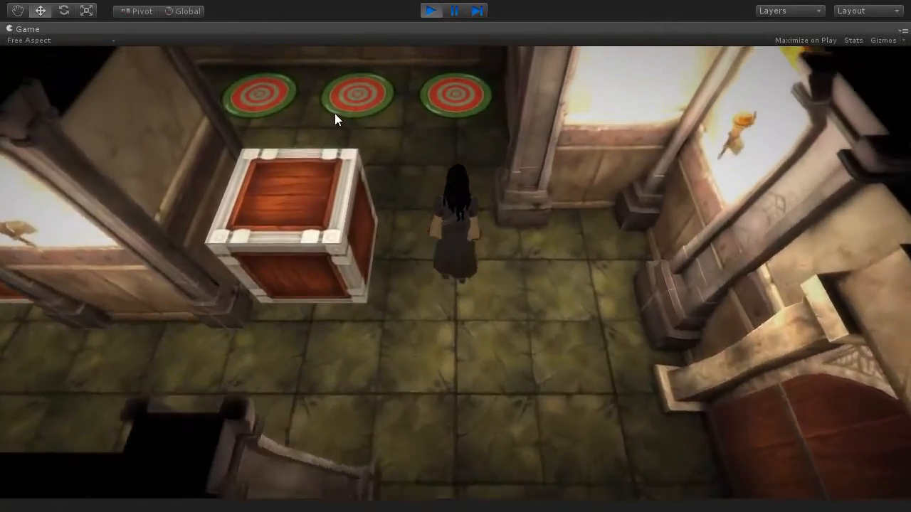
key(a)
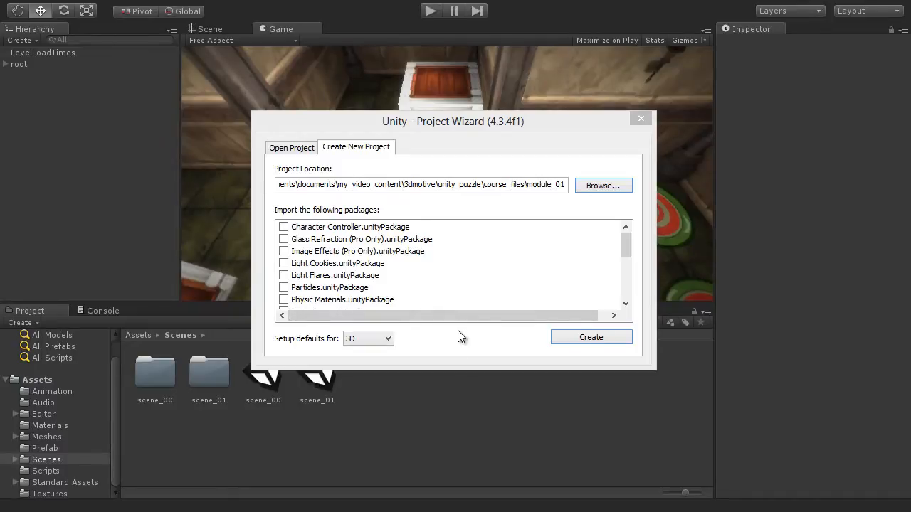
- Tick Image Effects (Pro Only) and Particles.unityPackage, then create the project
click(284, 252)
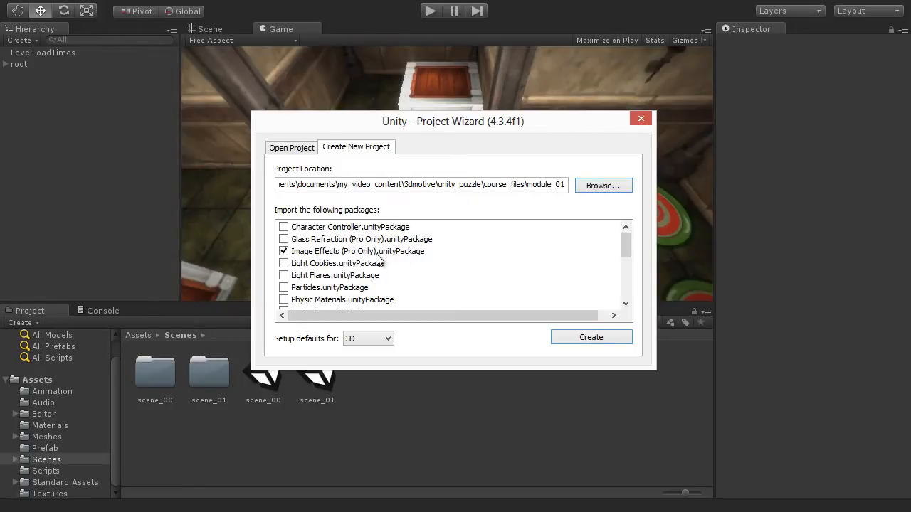
click(283, 288)
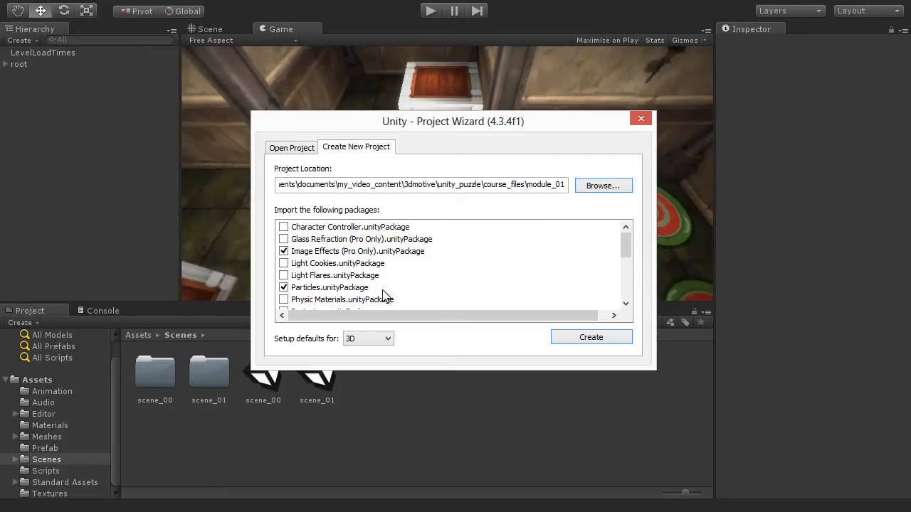
click(610, 337)
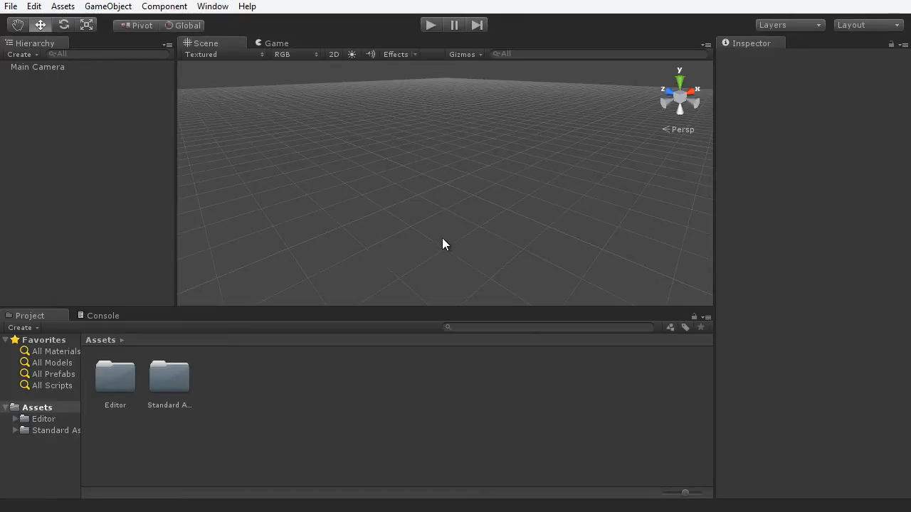
- Switch the editor layout to Default from the Layout dropdown
click(855, 24)
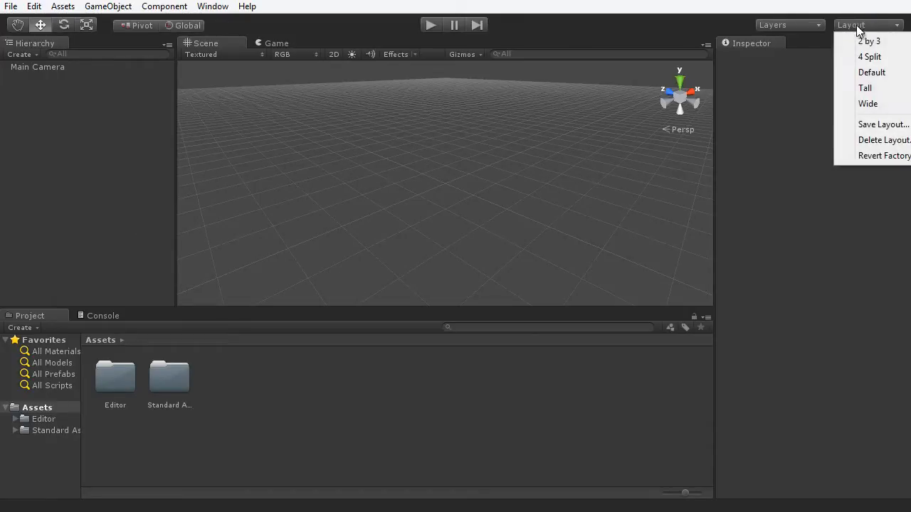
click(872, 72)
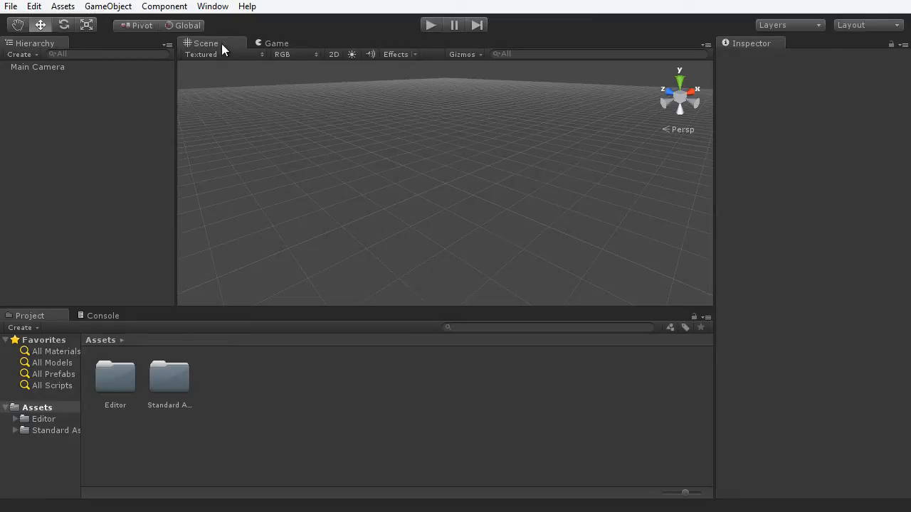
- Add the Animator panel from the Window menu and locate its tab beside Scene and Game
click(213, 6)
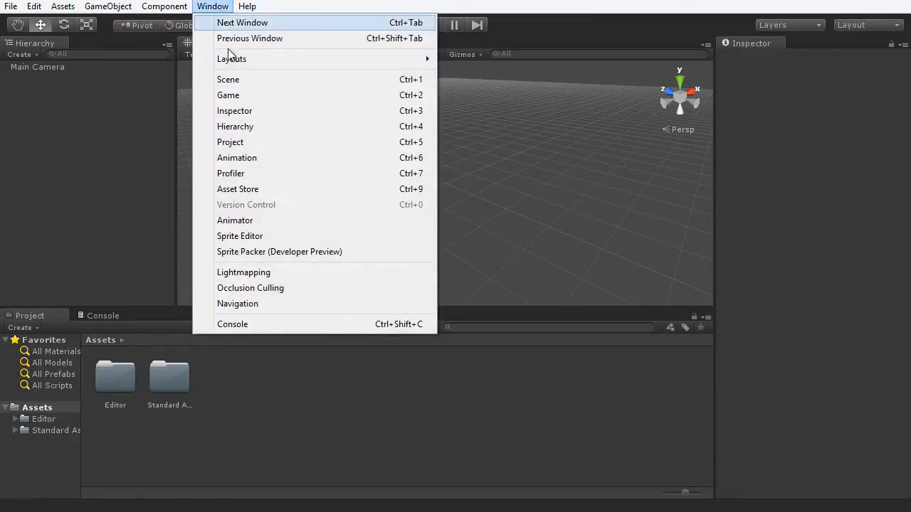
click(235, 220)
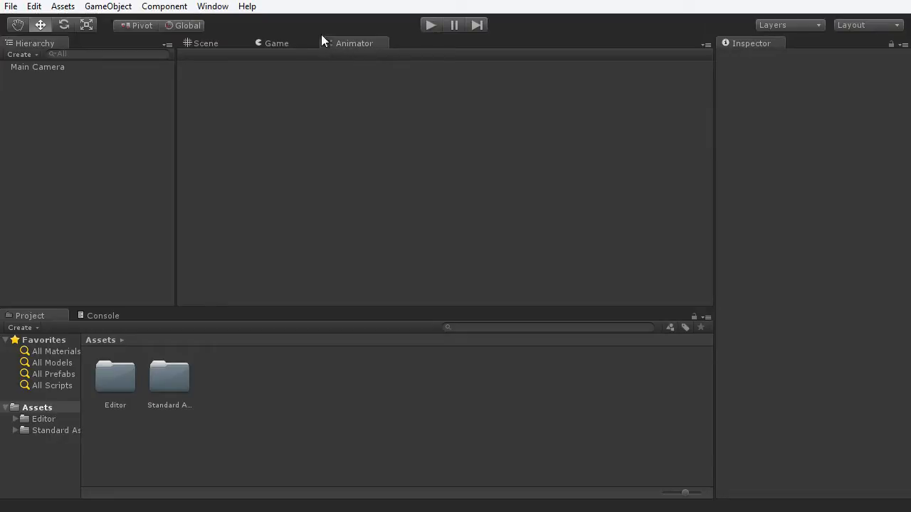
click(204, 44)
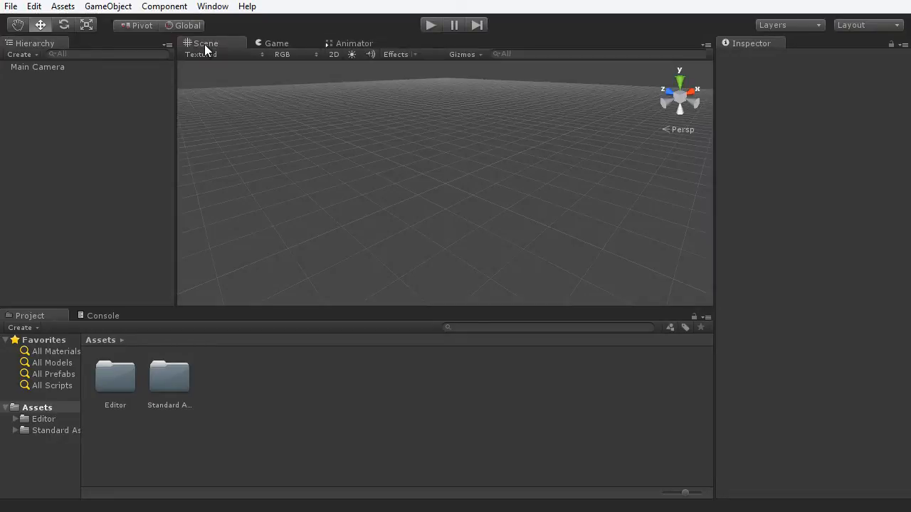
click(273, 44)
click(349, 44)
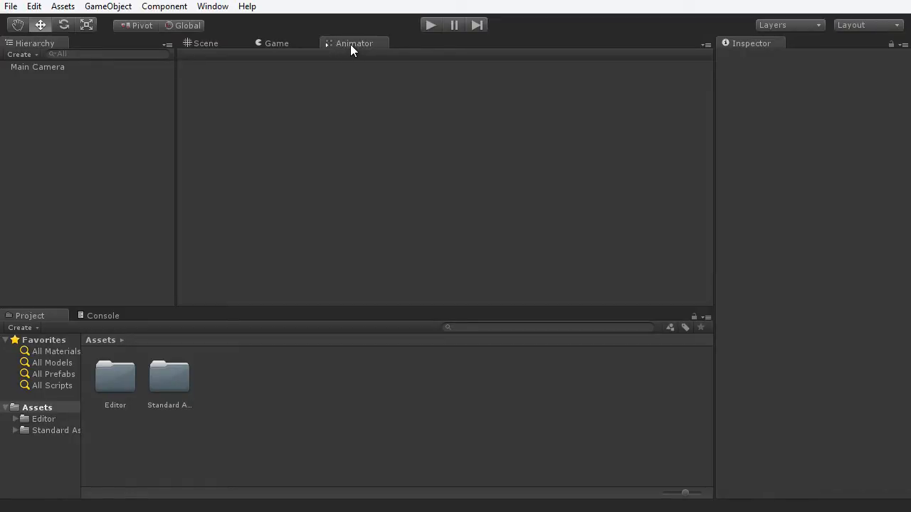
- Float the Animator window, dock it back beside Scene and Game, and return to Scene
drag(350, 45, 910, 408)
drag(910, 258, 573, 132)
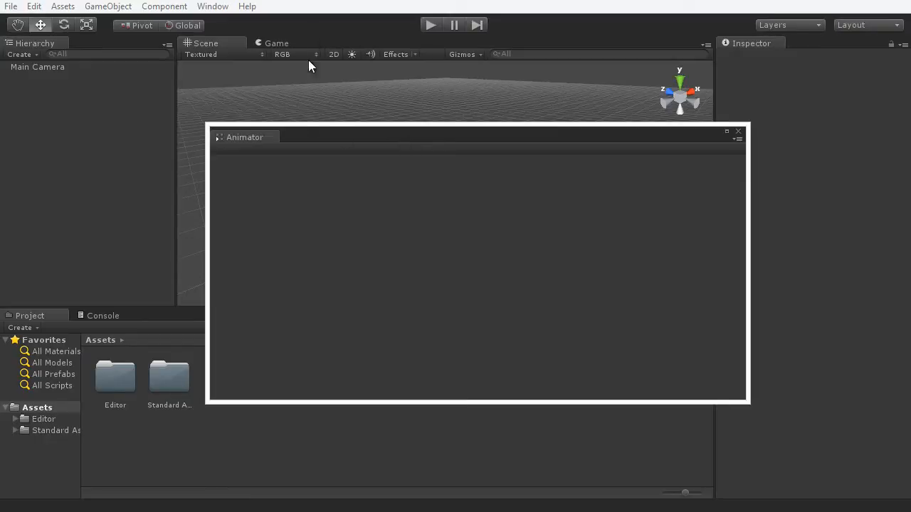
drag(236, 138, 325, 43)
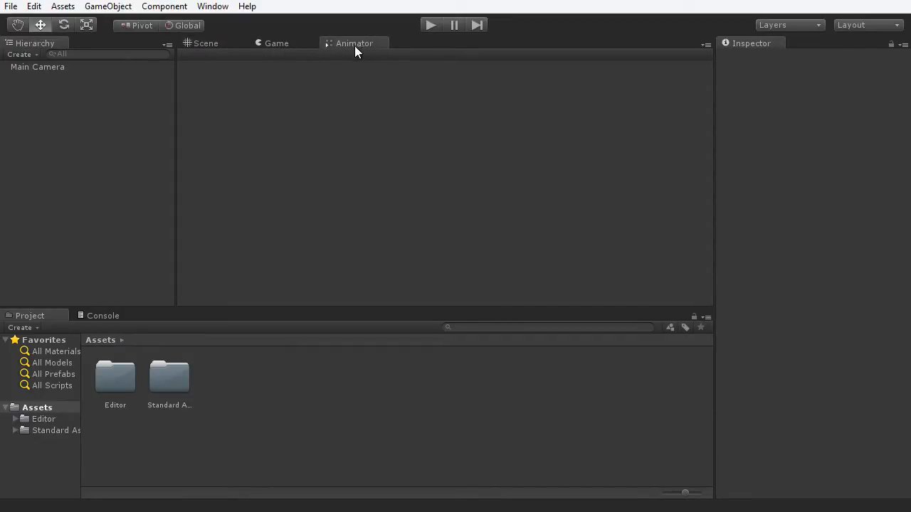
click(198, 44)
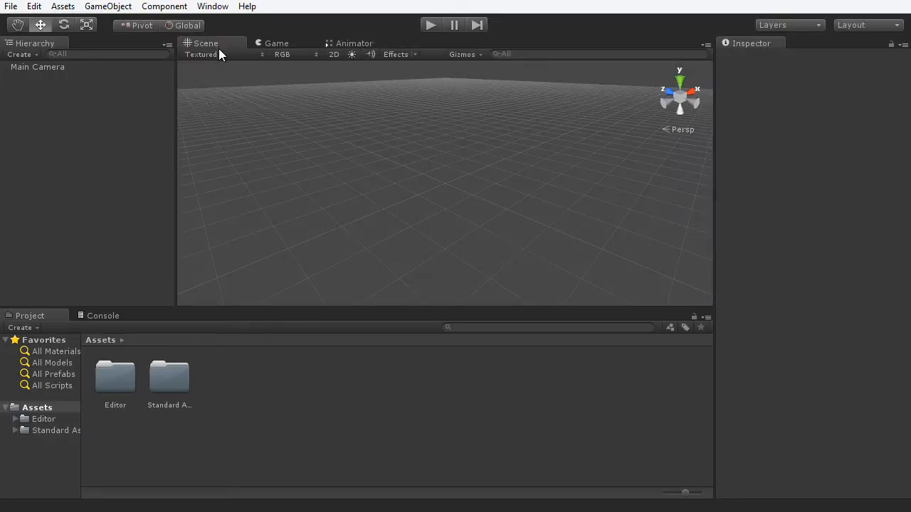
- Open the Lightmapping window and dock it as a tab beside the Inspector
click(212, 7)
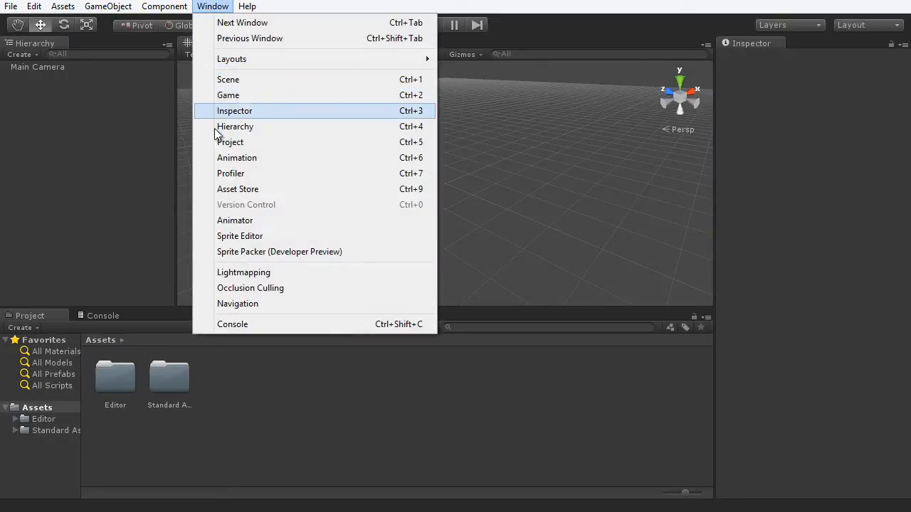
click(239, 273)
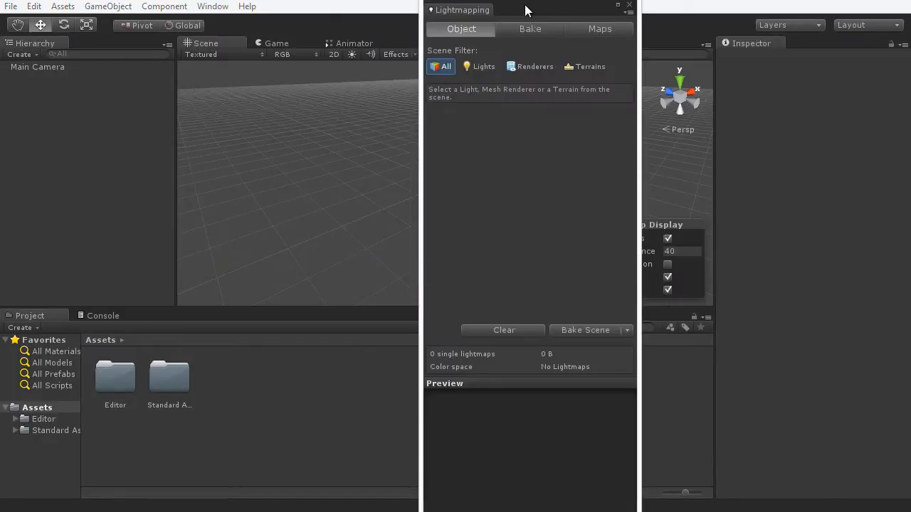
drag(525, 8, 473, 10)
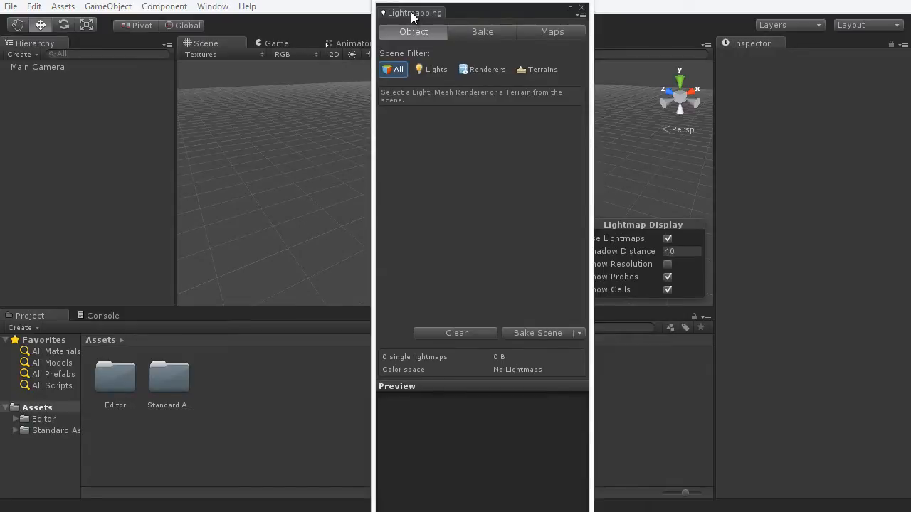
drag(411, 12, 803, 41)
- Toggle between the Inspector and Lightmapping tabs, ending on the Inspector
click(749, 45)
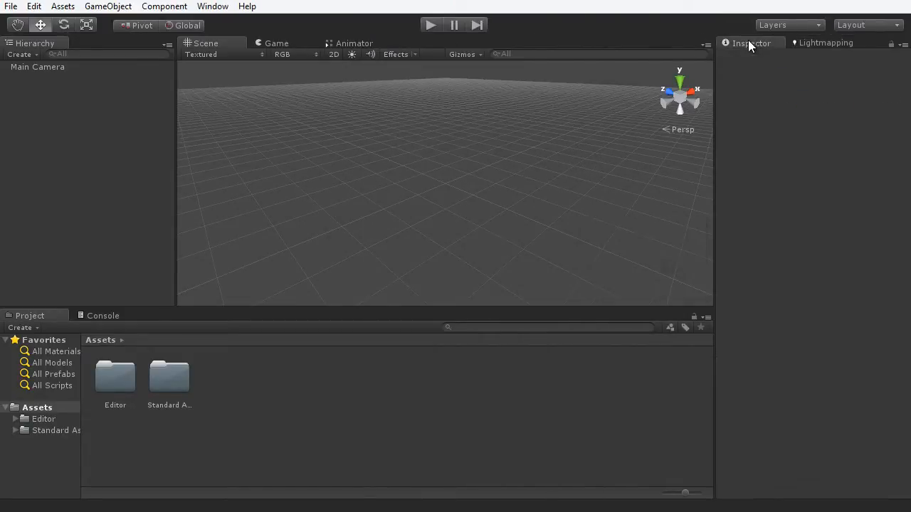
click(815, 41)
click(783, 41)
click(785, 41)
click(783, 41)
click(803, 42)
click(786, 44)
- Save the current layout as 'BoxPushing' and confirm it appears in the Layout list
click(850, 25)
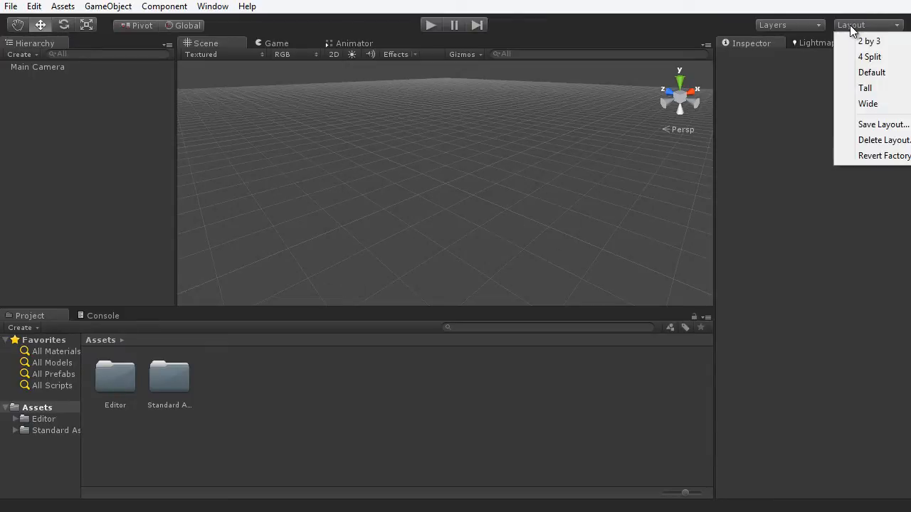
click(876, 124)
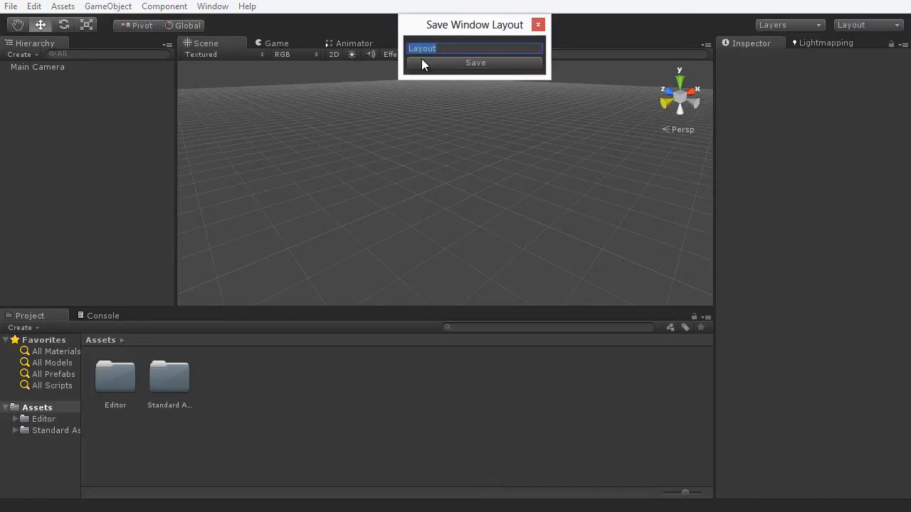
text(BoxPushing)
click(476, 63)
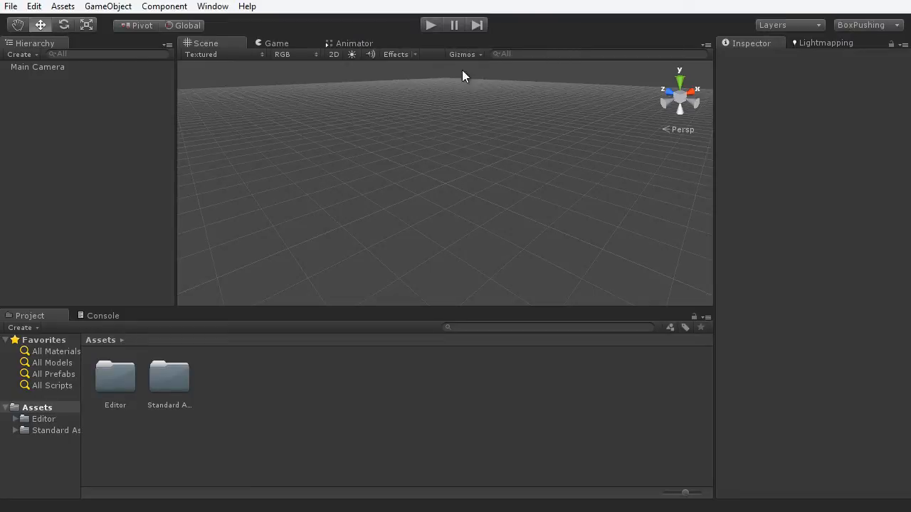
click(859, 25)
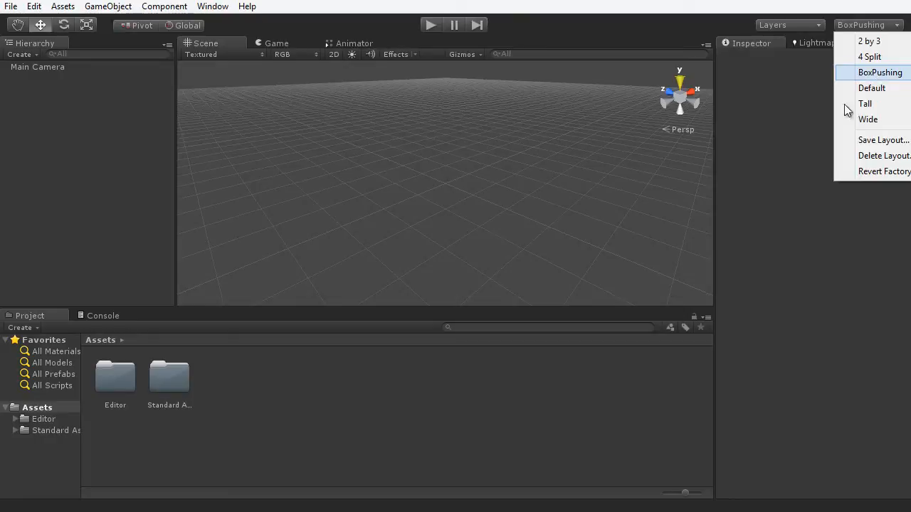
click(764, 375)
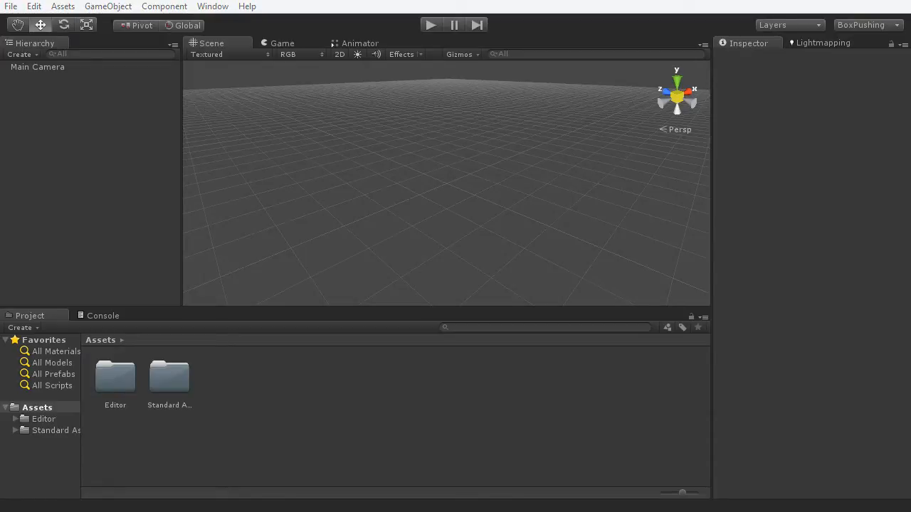
- Move the Explorer window over Unity and look inside the Audio folder
drag(910, 193, 417, 155)
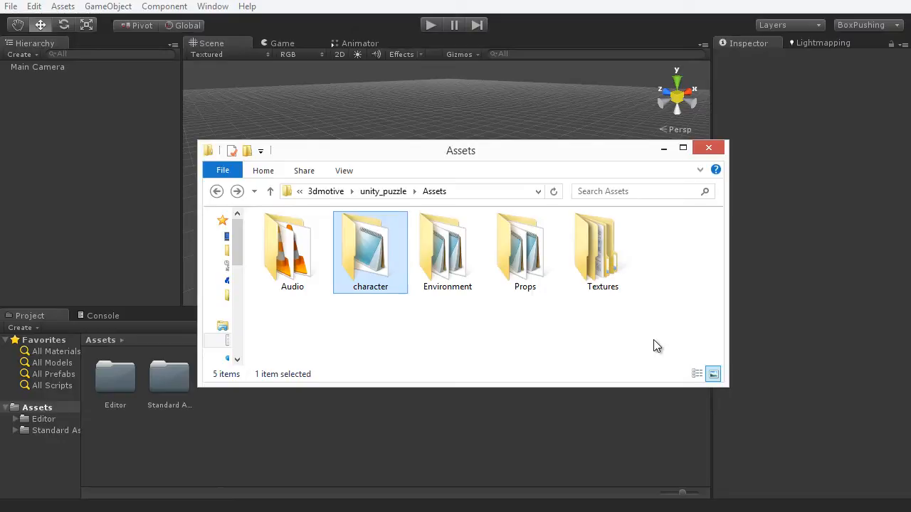
double_click(301, 283)
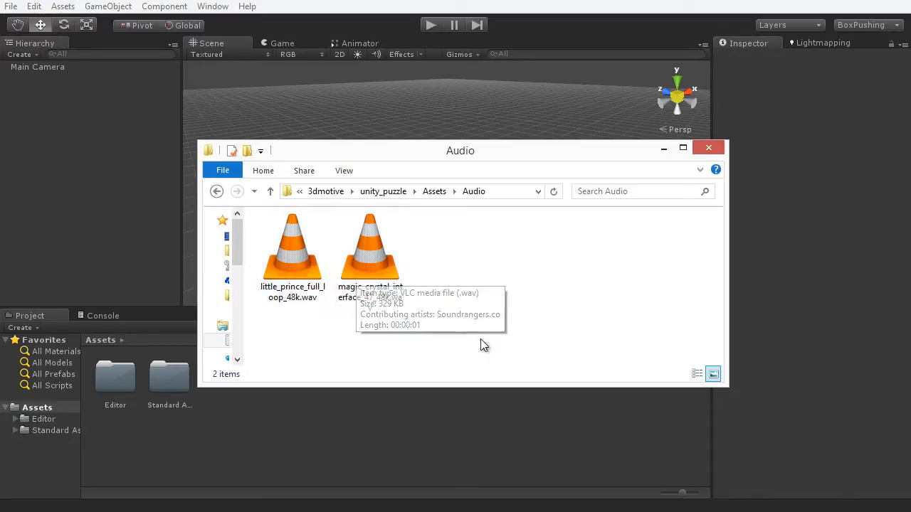
click(217, 191)
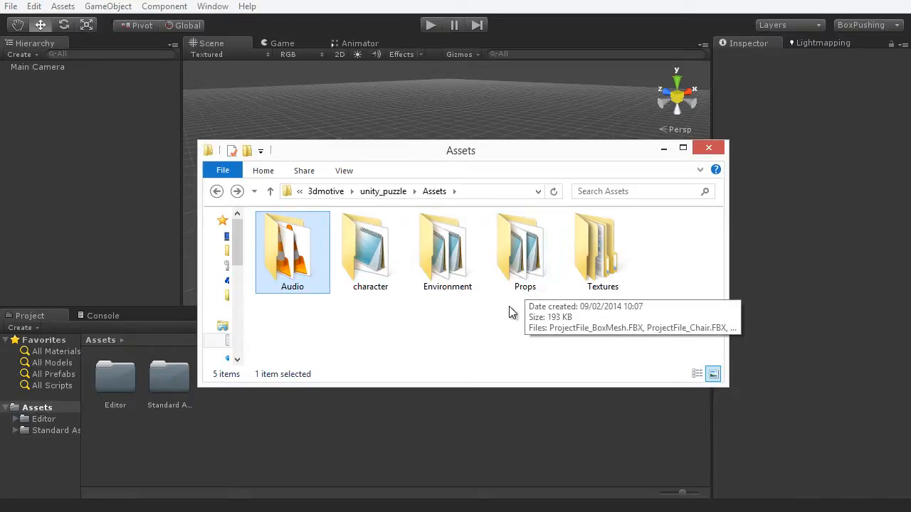
- Open the character folder, select character.fbx, and return to Assets
double_click(368, 270)
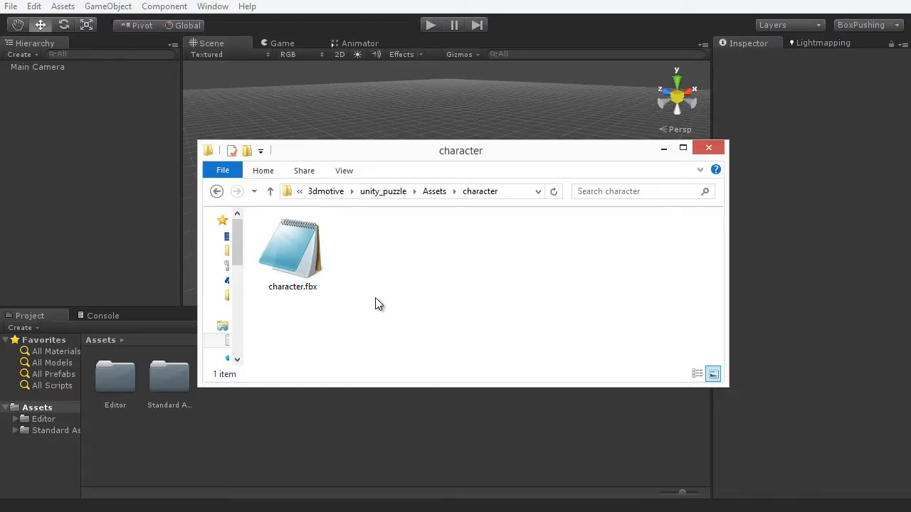
click(307, 297)
click(317, 288)
click(217, 191)
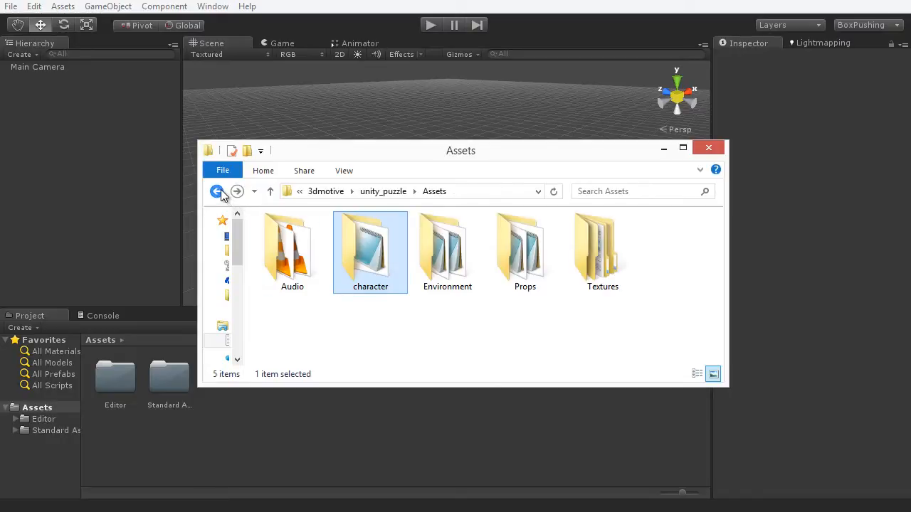
- Open the Textures folder, then go back up to Assets
click(537, 327)
double_click(607, 257)
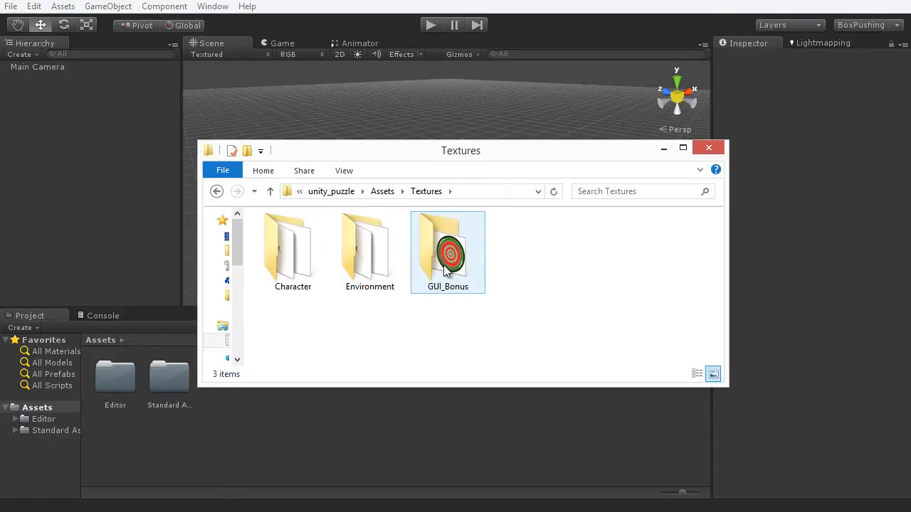
click(217, 192)
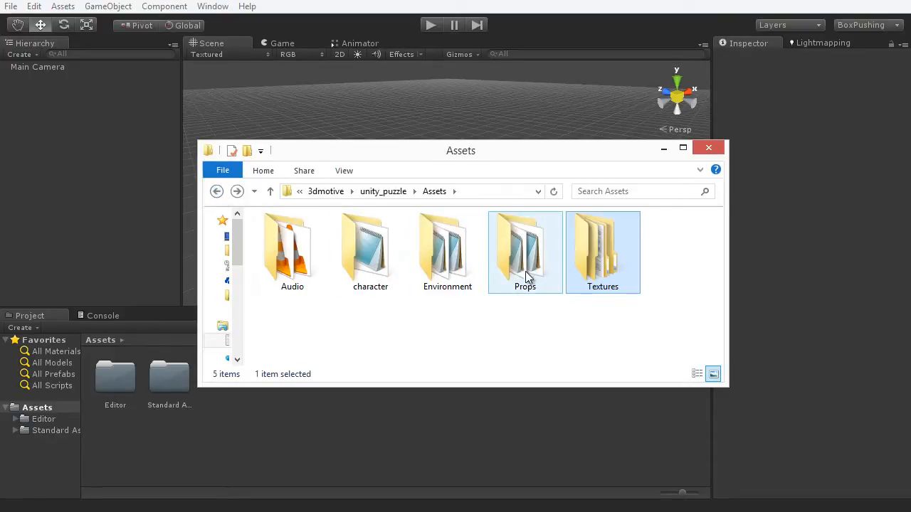
- Drag the Textures folder from the unity_puzzle Assets in Explorer into Unity's Project Assets
drag(608, 158, 739, 88)
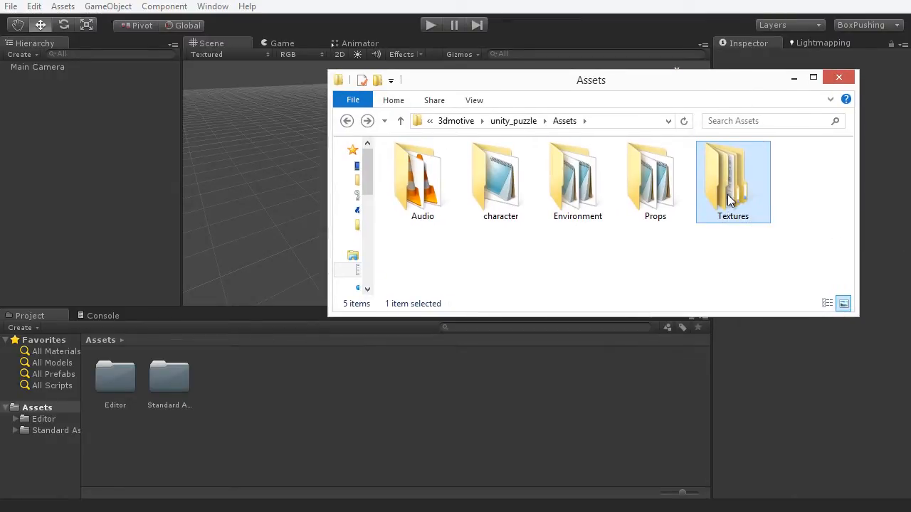
drag(728, 190, 338, 408)
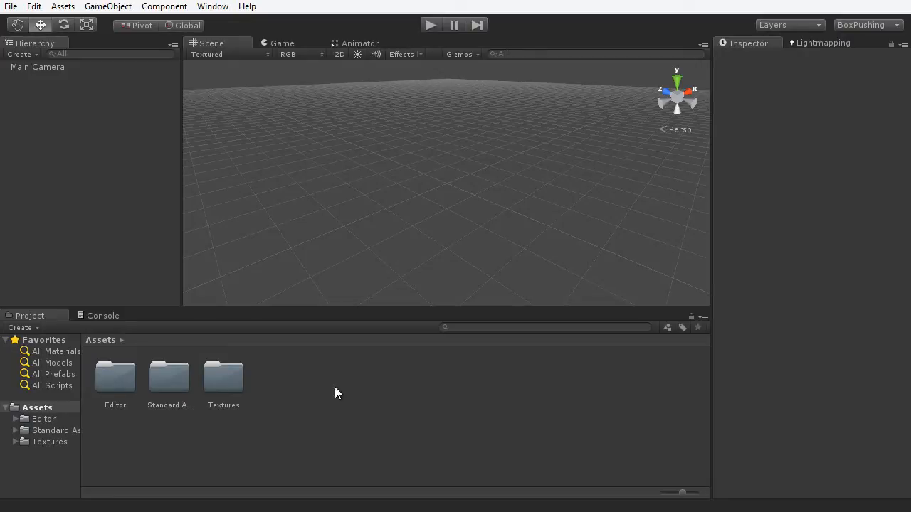
- Create a new folder named Meshes in Assets and open it
right_click(328, 364)
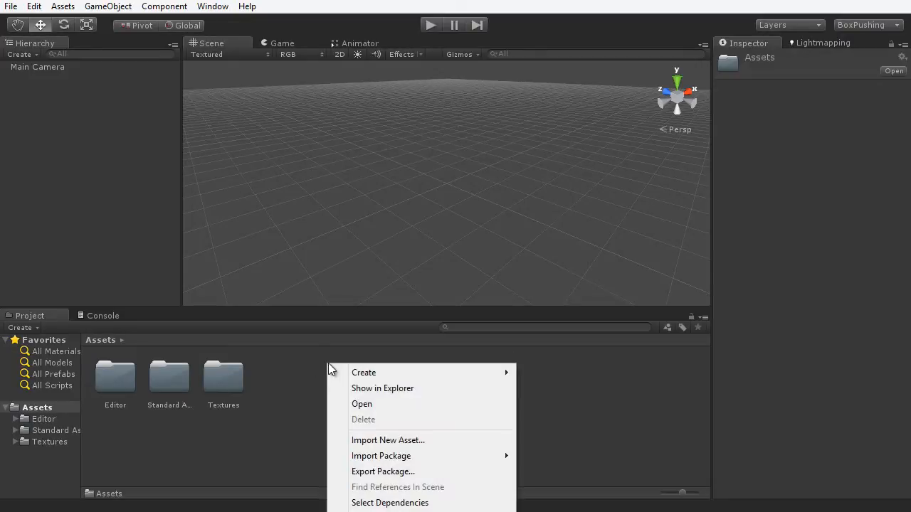
mouse_move(362, 372)
click(556, 379)
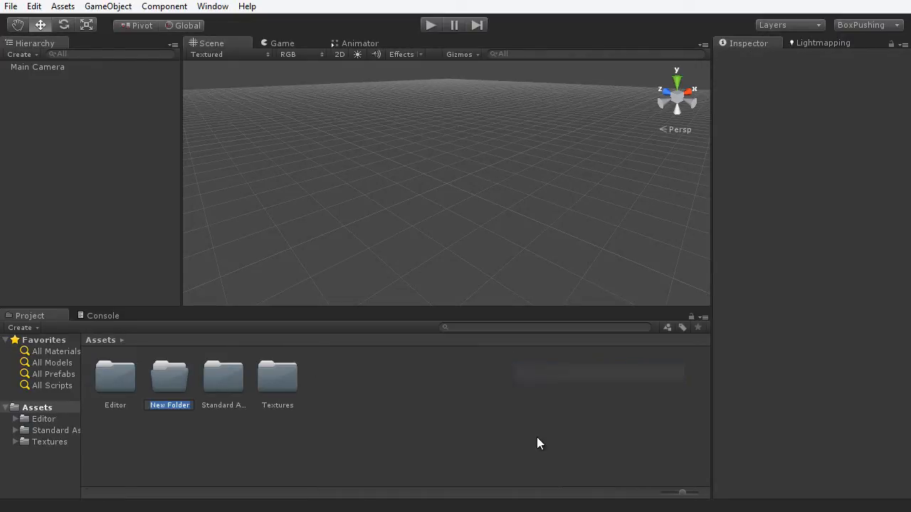
text(Meshes)
key(Return)
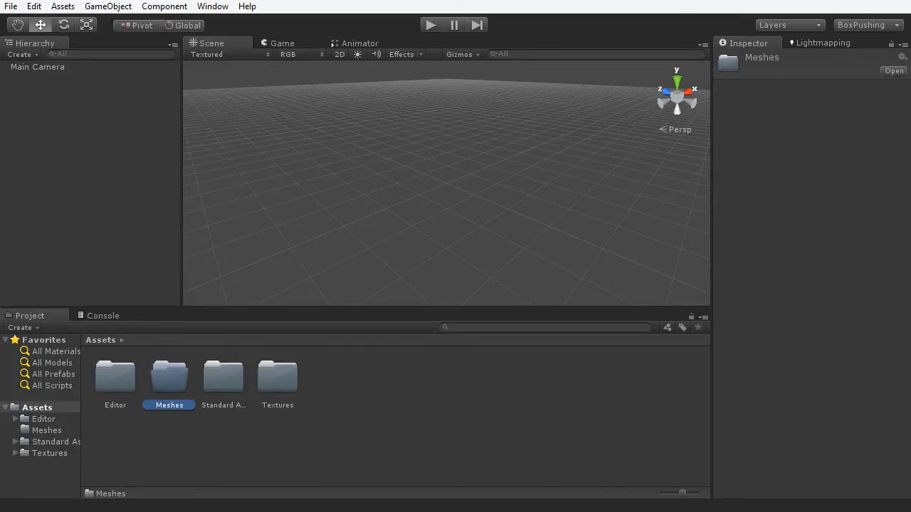
double_click(169, 378)
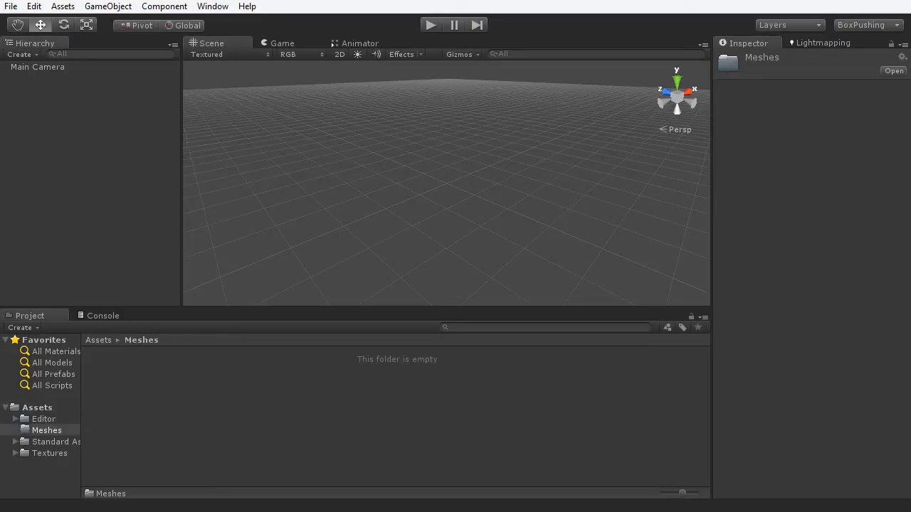
- Copy the character, Environment and Props folders from Explorer into Meshes
key(alt+Tab)
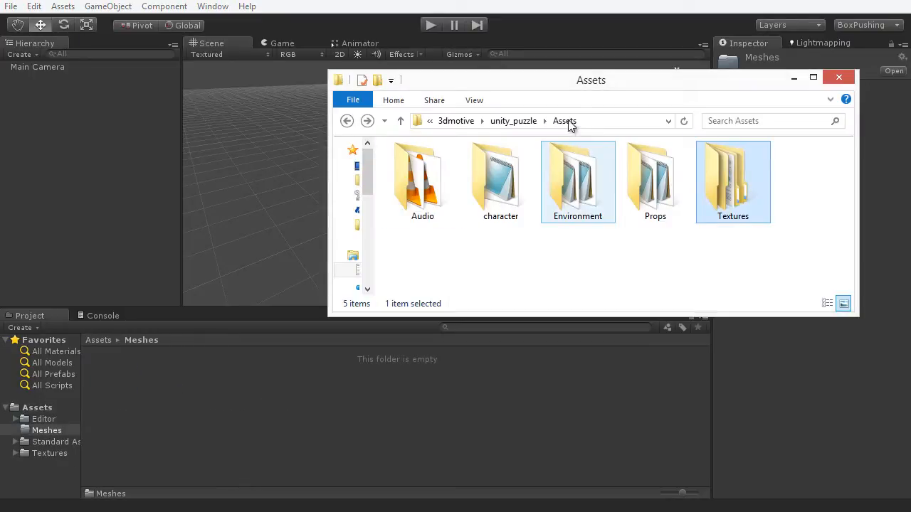
drag(498, 186, 227, 392)
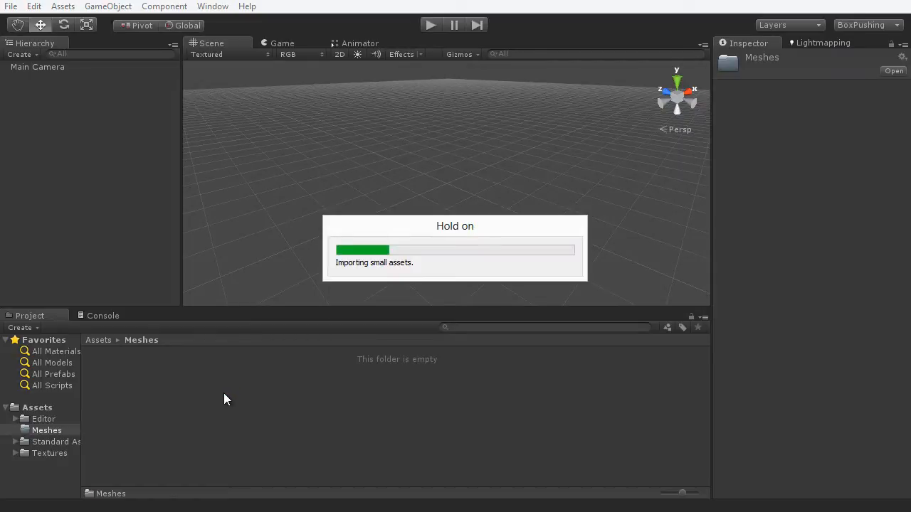
key(alt+Tab)
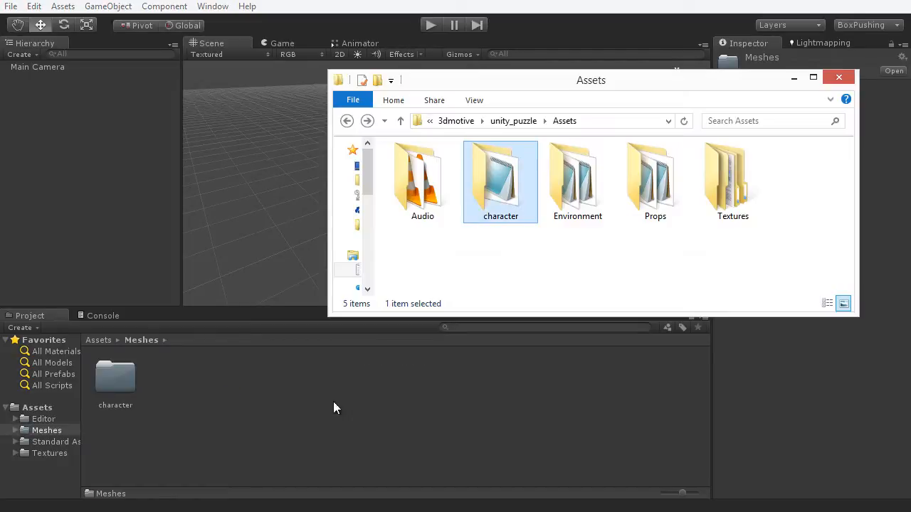
drag(661, 249, 591, 184)
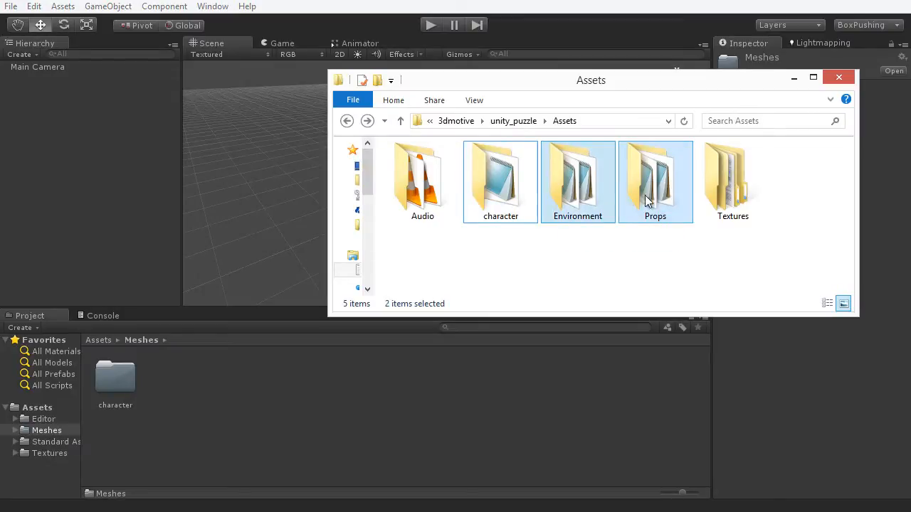
drag(651, 194, 311, 425)
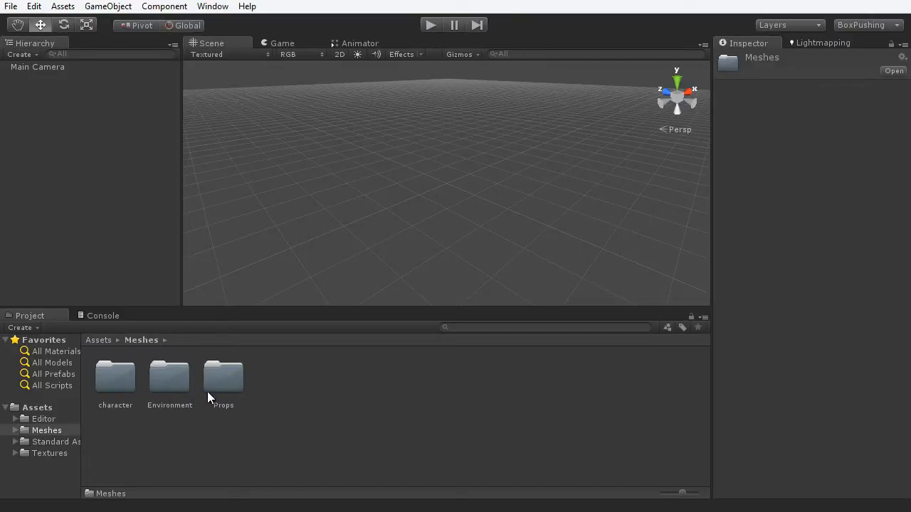
- Copy the Audio folder from Explorer into the top-level Assets folder
click(49, 408)
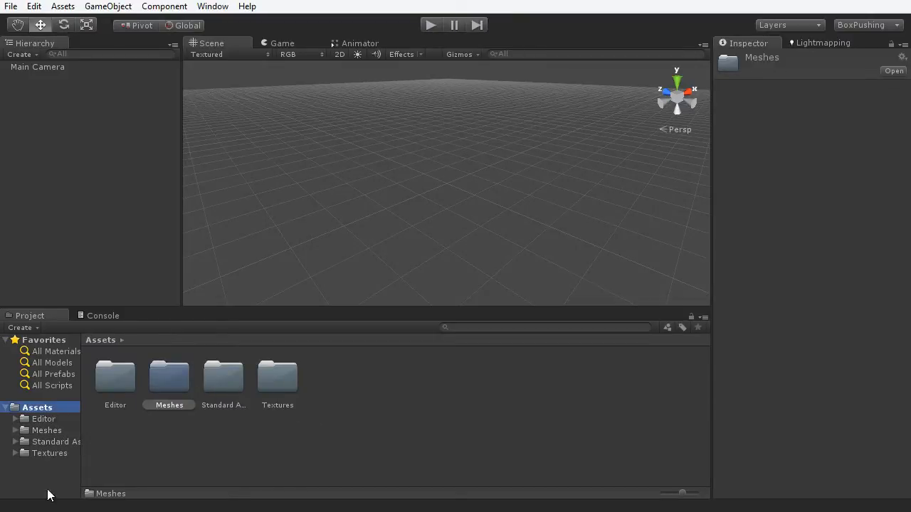
key(alt+Tab)
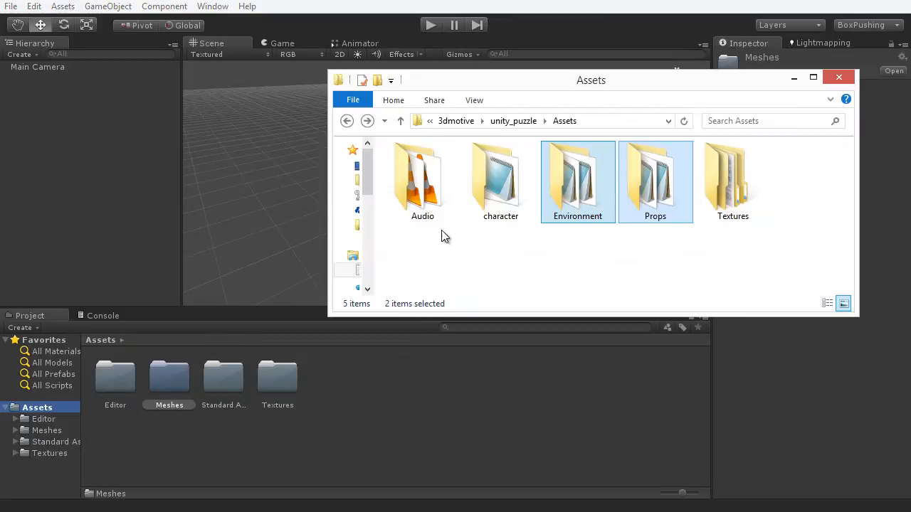
drag(436, 180, 373, 410)
click(372, 410)
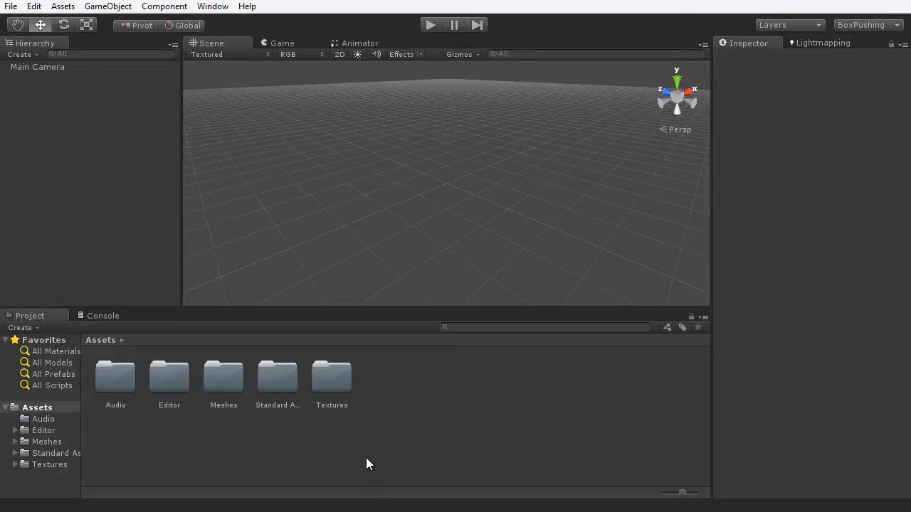
- Inspect the Hair_D, Hair_N, Hair_S and Sabriel_D textures in Textures/Character with a widened preview
double_click(337, 384)
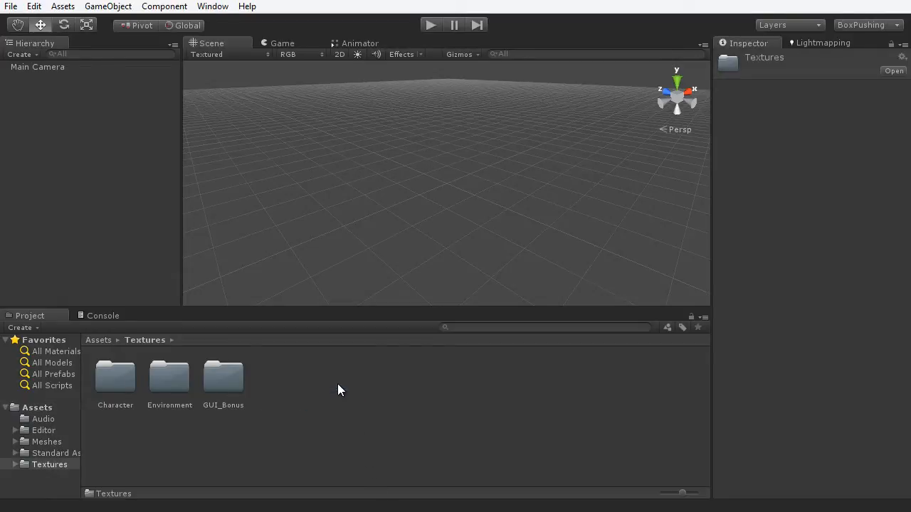
double_click(116, 375)
click(129, 390)
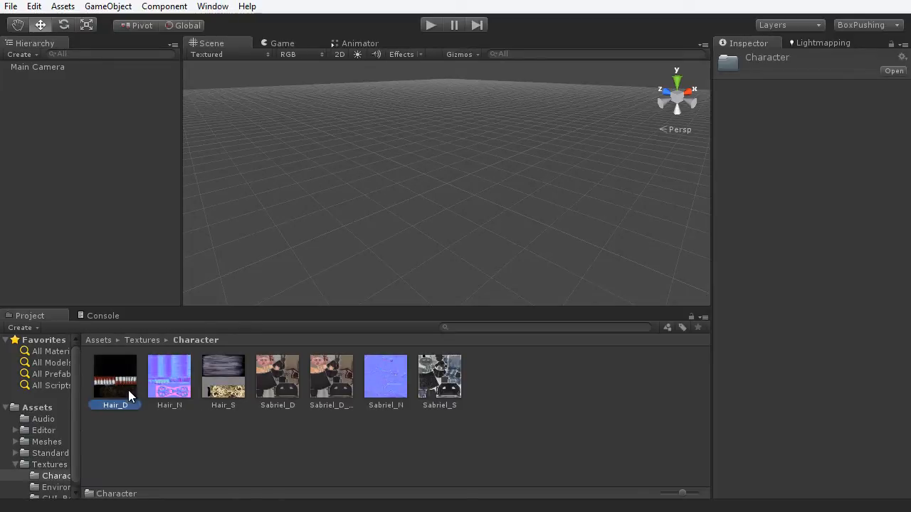
click(186, 397)
click(222, 390)
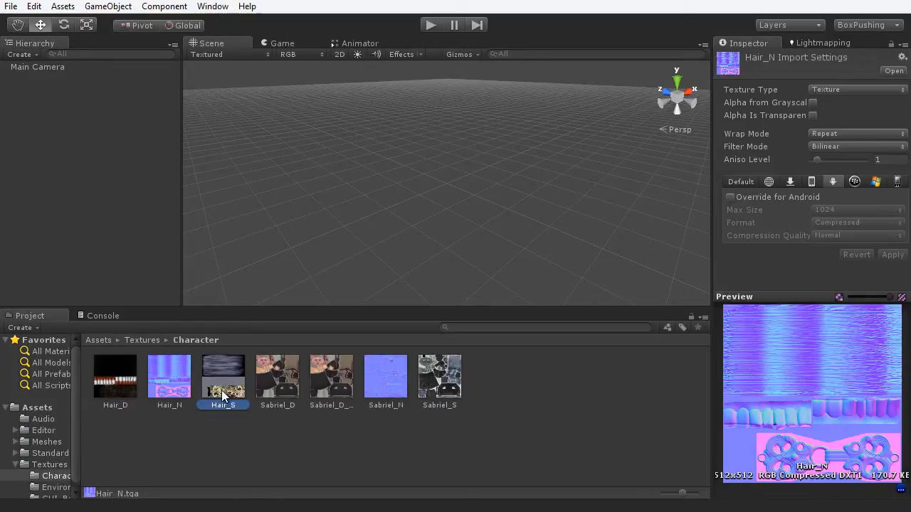
click(290, 398)
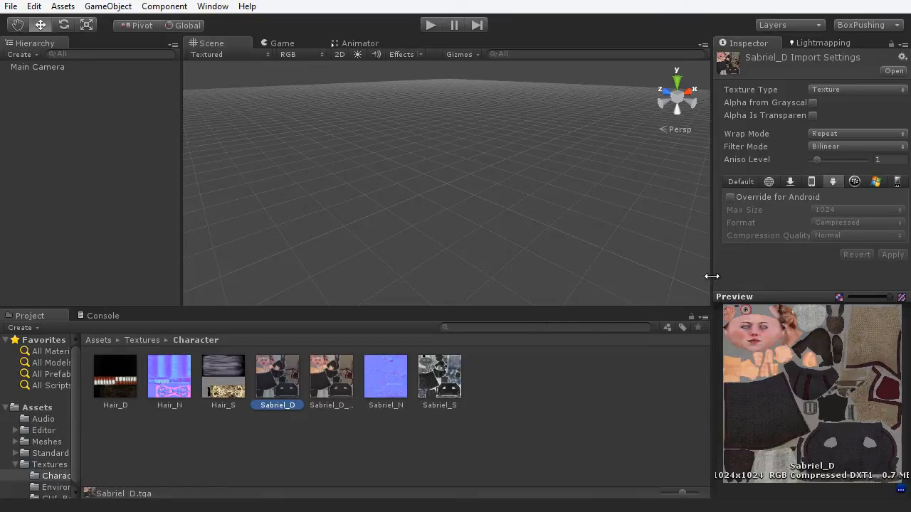
drag(712, 277, 567, 245)
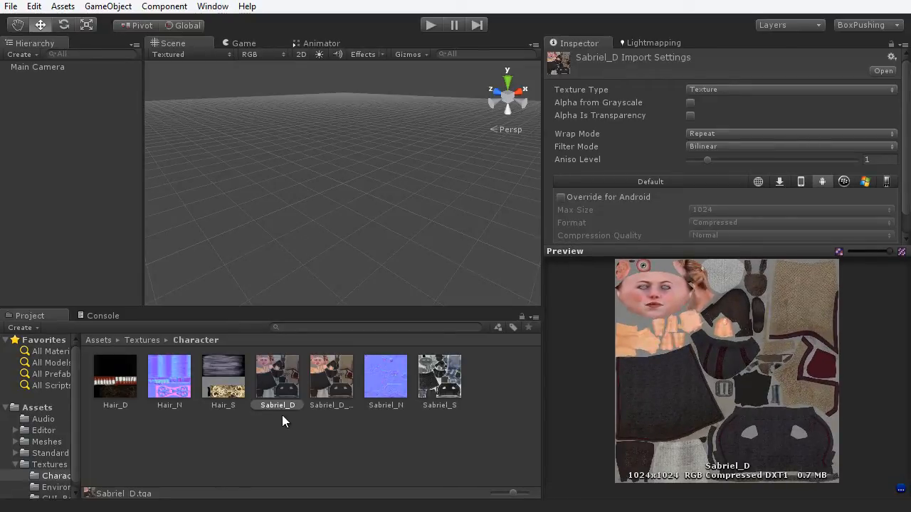
click(45, 464)
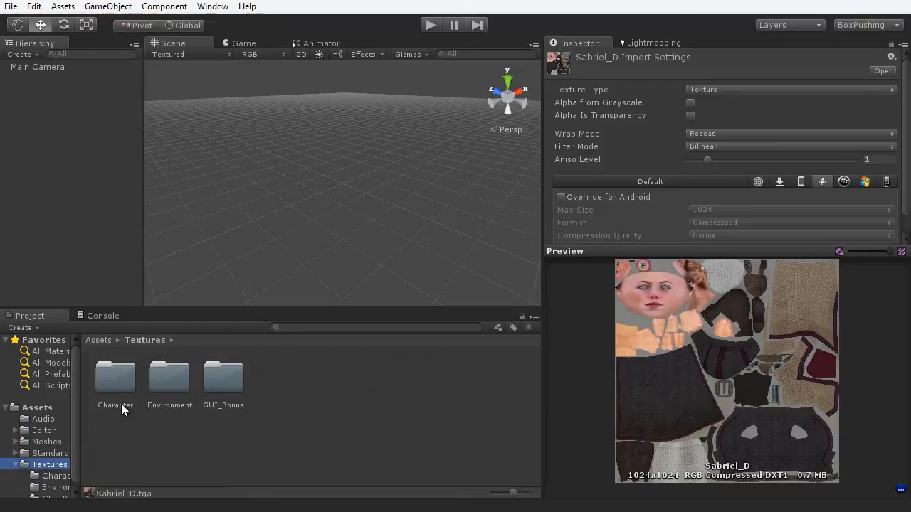
- Open Textures/Environment and select EnvirnomentSetTexture to see its 1024x1024 import settings
double_click(177, 383)
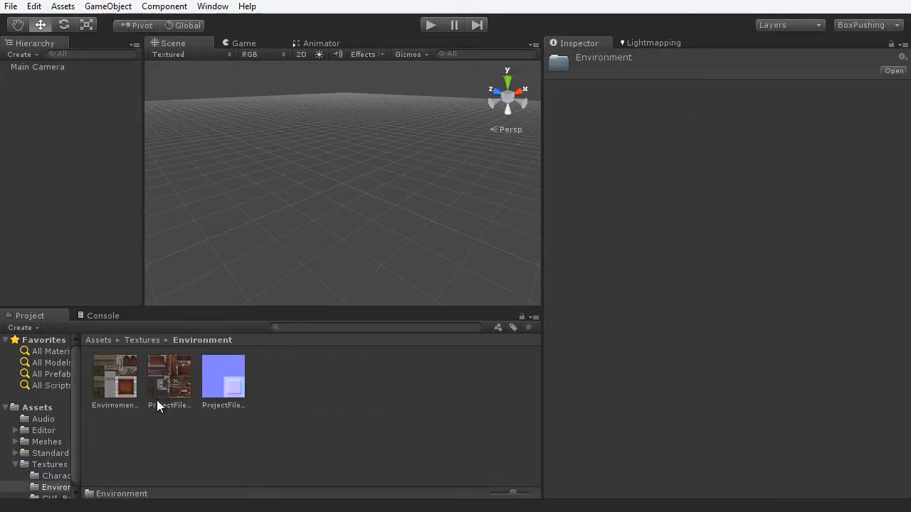
click(121, 386)
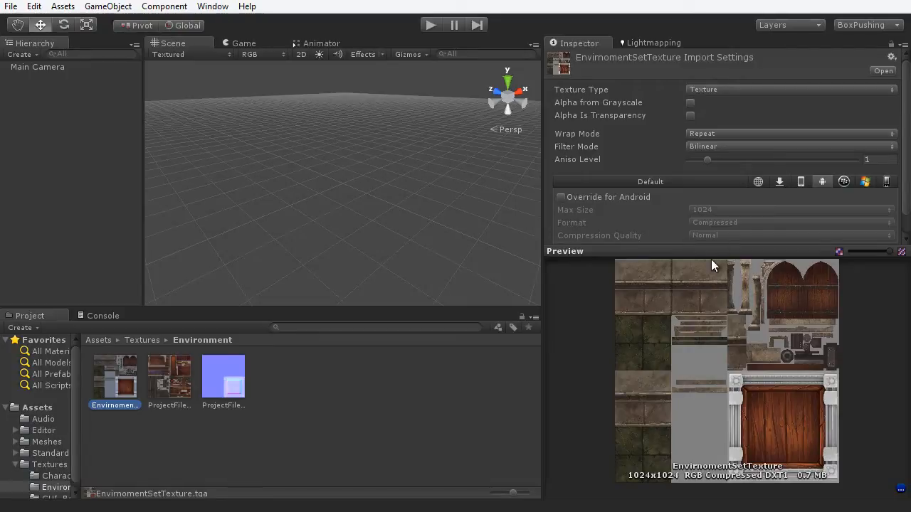
- Set EnvirnomentSetTexture's Default platform Max Size to 4096 and apply the reimport
click(646, 182)
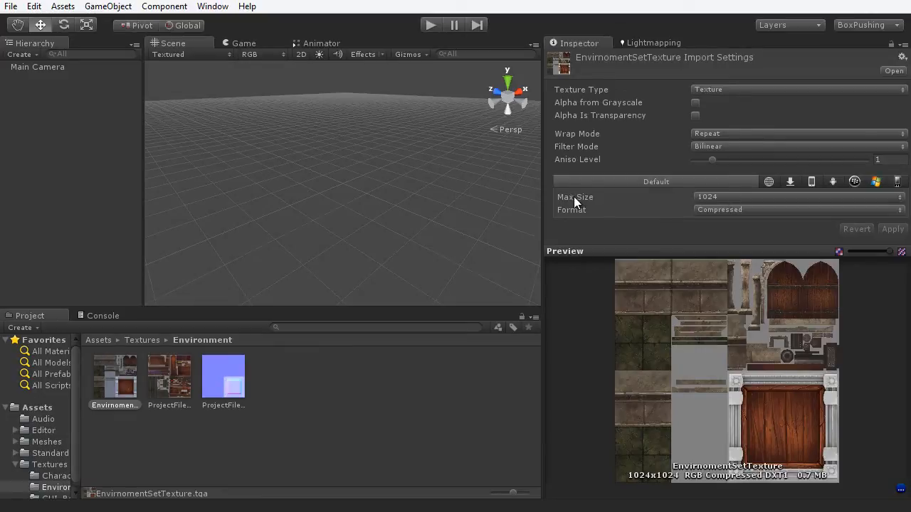
click(715, 196)
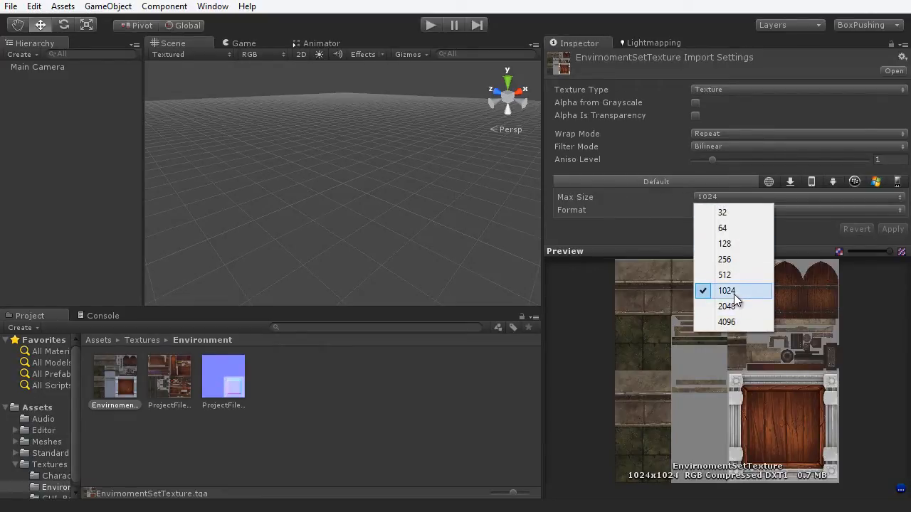
click(735, 324)
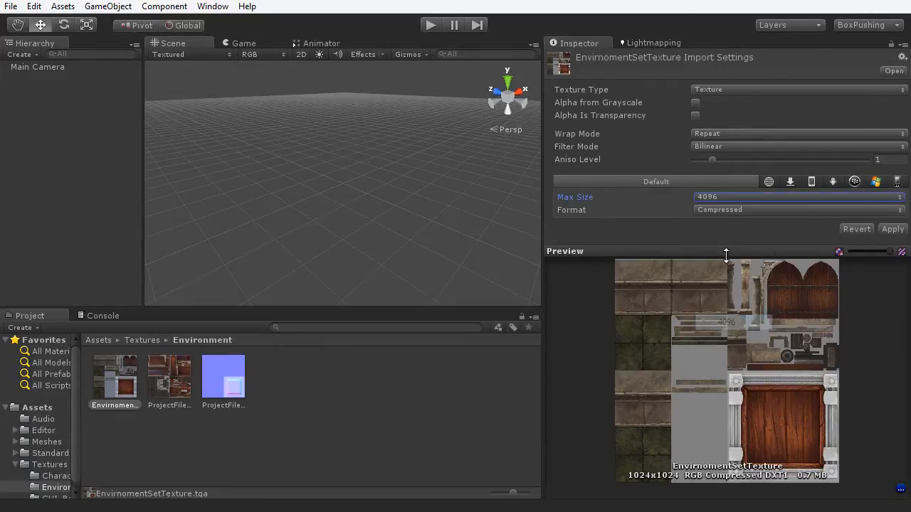
click(733, 197)
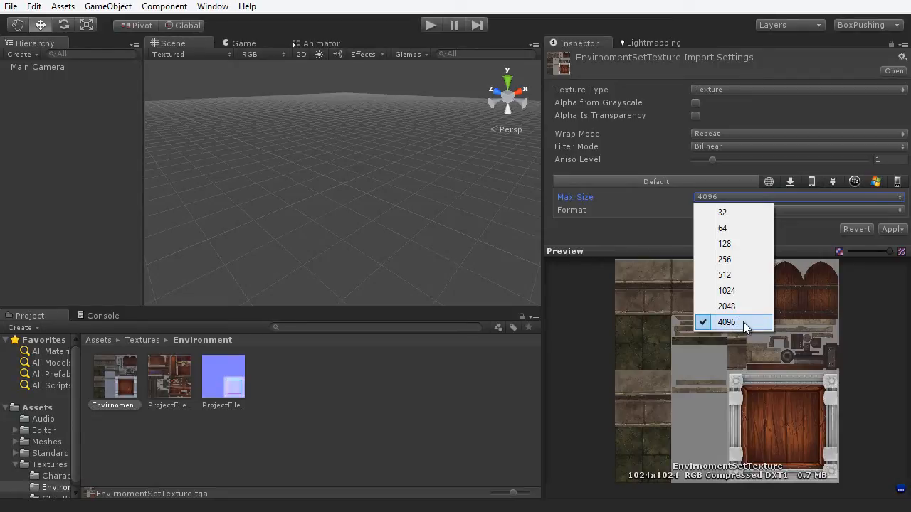
click(845, 315)
click(895, 229)
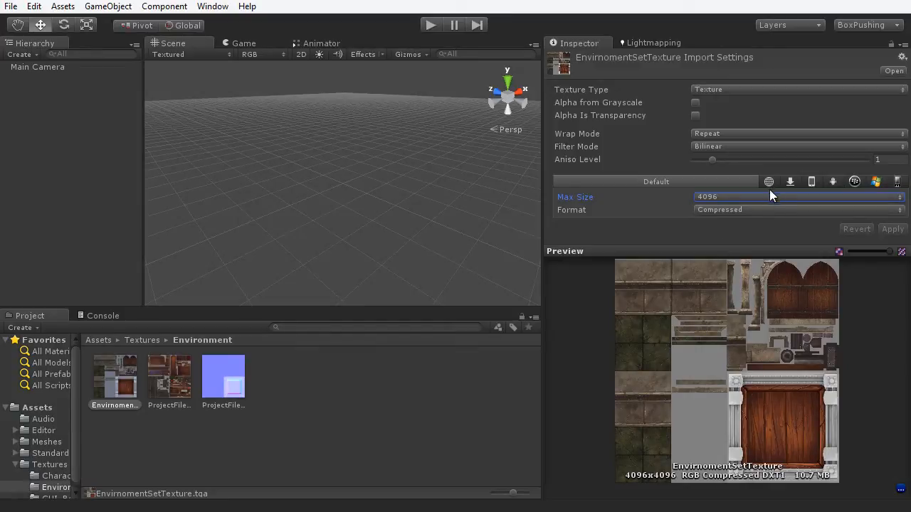
click(832, 182)
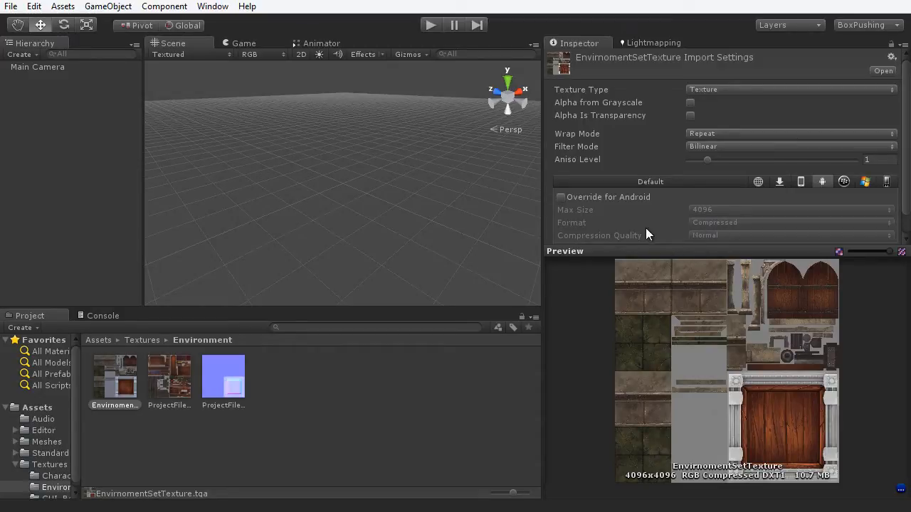
click(667, 184)
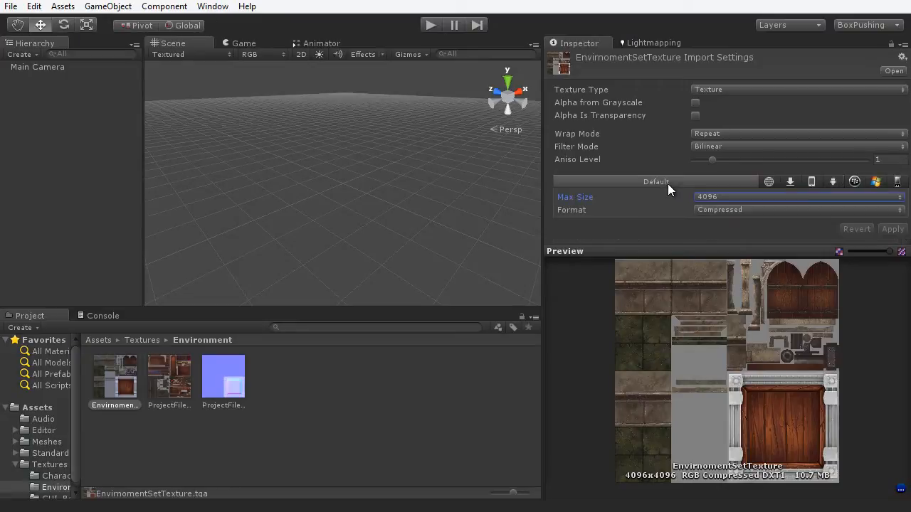
- Apply Max Size 4096 to ProjectFile_AssetsTexture, then select ProjectFile_BoxMeshNormal
click(167, 385)
click(712, 197)
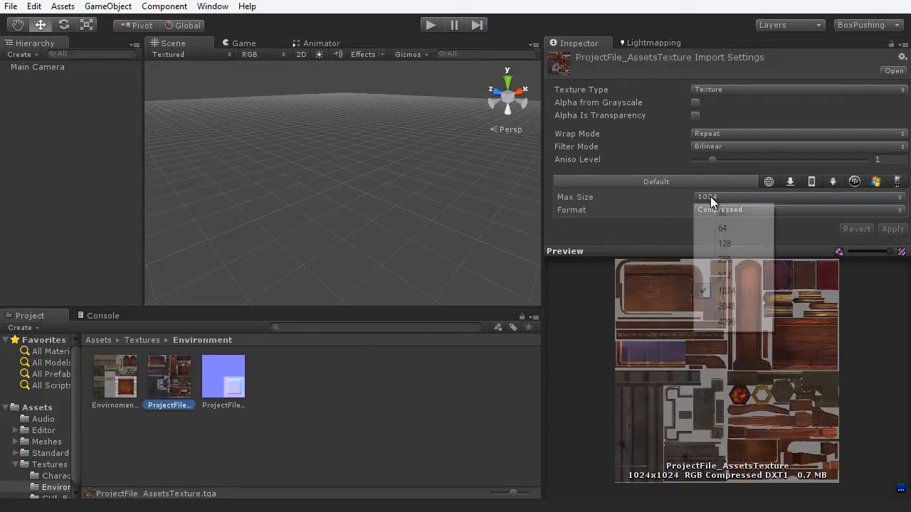
click(712, 324)
click(884, 231)
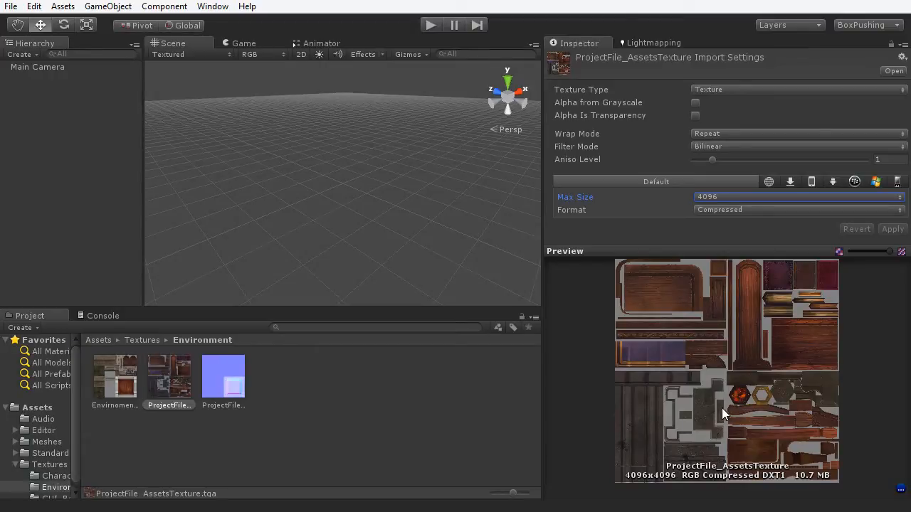
click(224, 387)
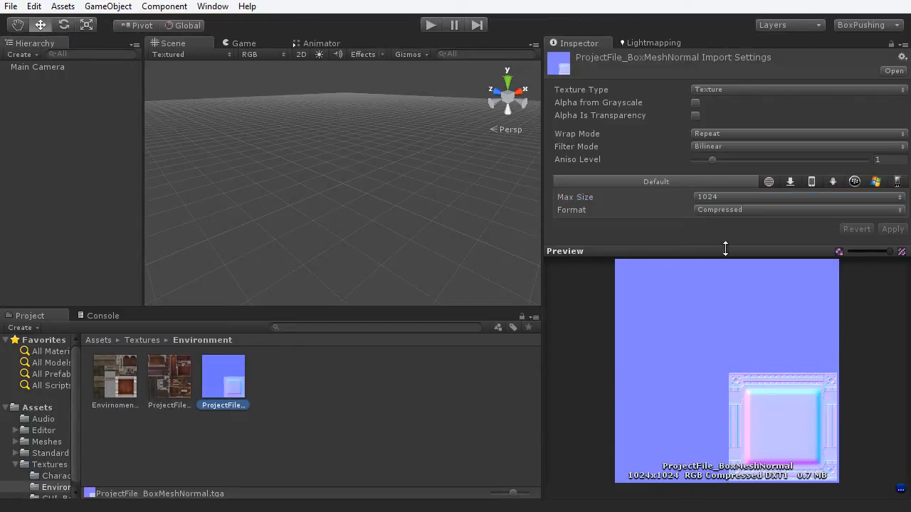
- Set ProjectFile_BoxMeshNormal to Texture Type Normal map with Max Size 4096 and apply
click(728, 89)
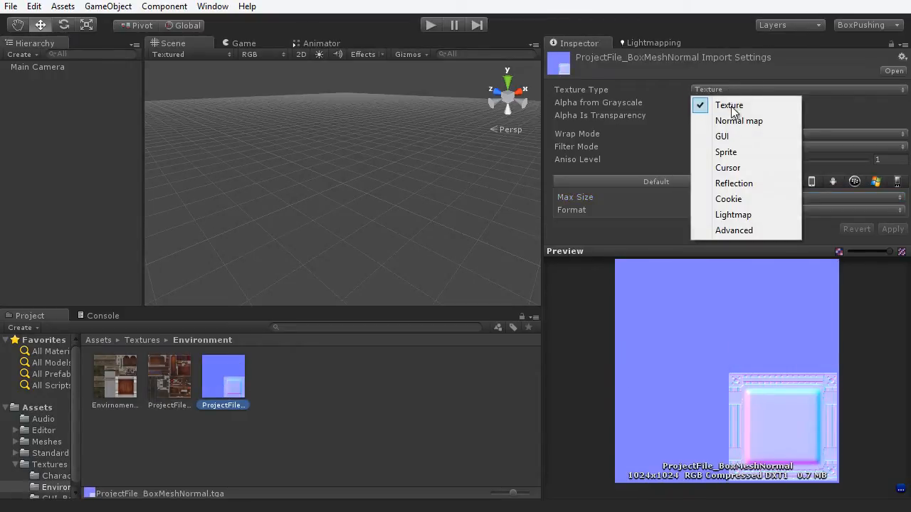
click(724, 118)
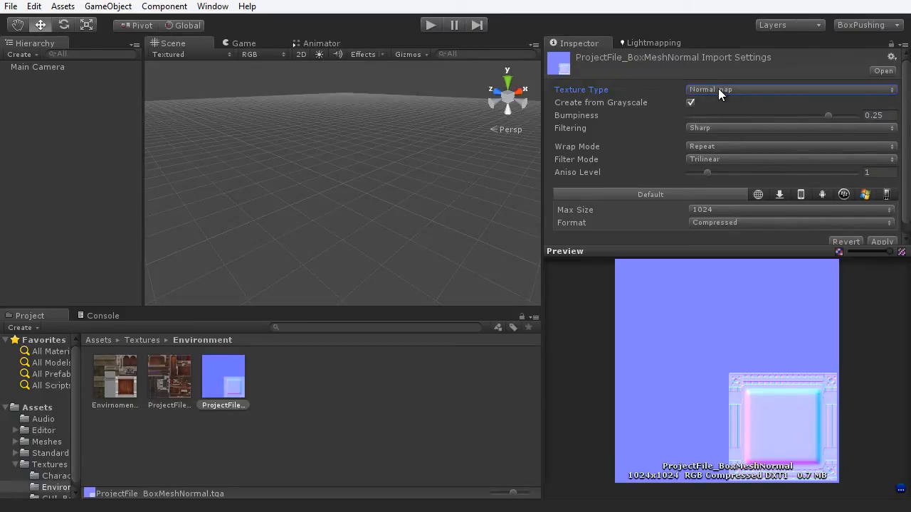
click(732, 210)
click(726, 337)
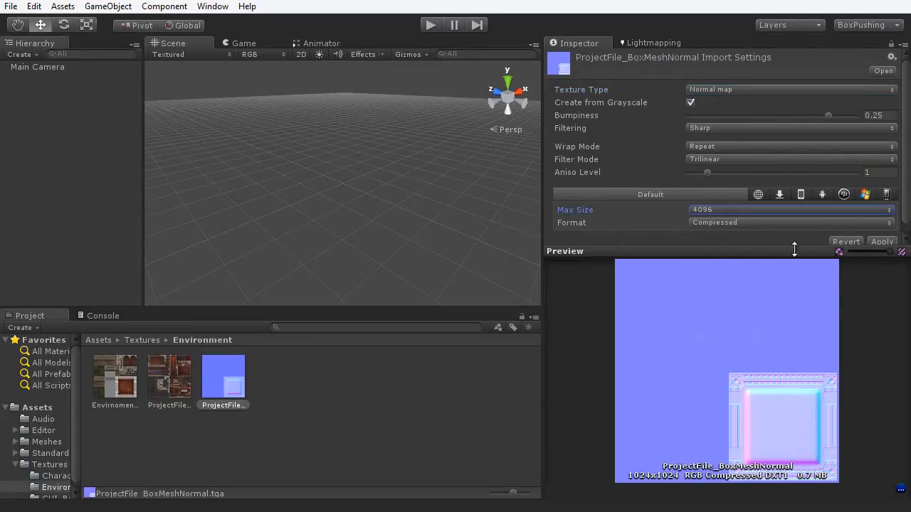
click(880, 242)
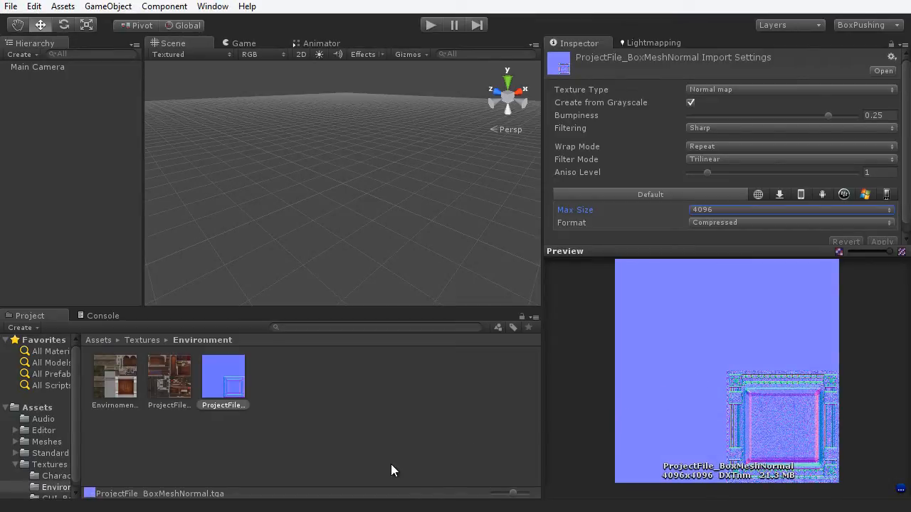
click(54, 488)
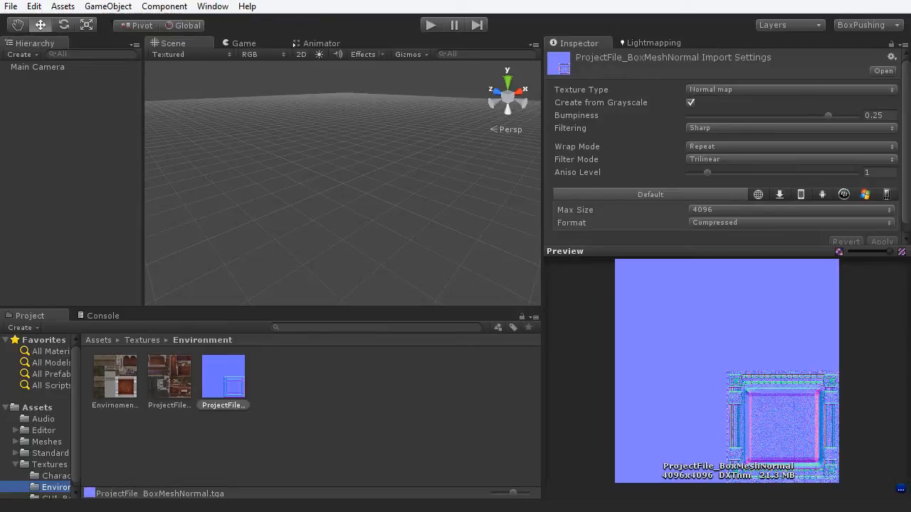
- Go up to Assets and open the Meshes folder
click(44, 410)
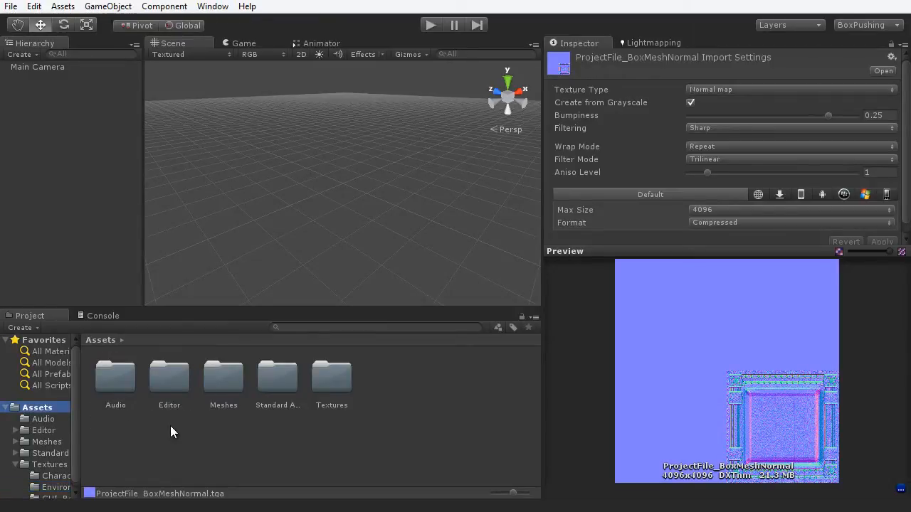
double_click(234, 380)
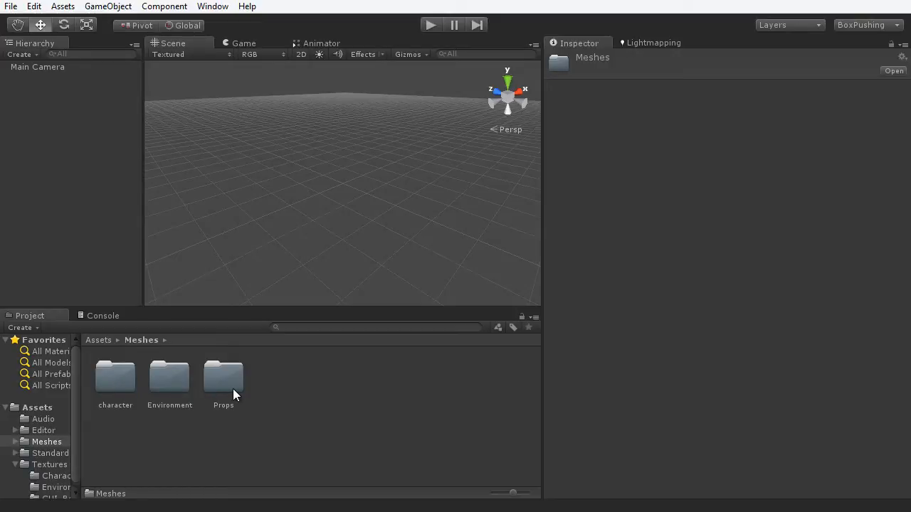
- Open Meshes/Environment, trial-place ProjectFile_CornerMesh in the scene, then delete it
double_click(175, 381)
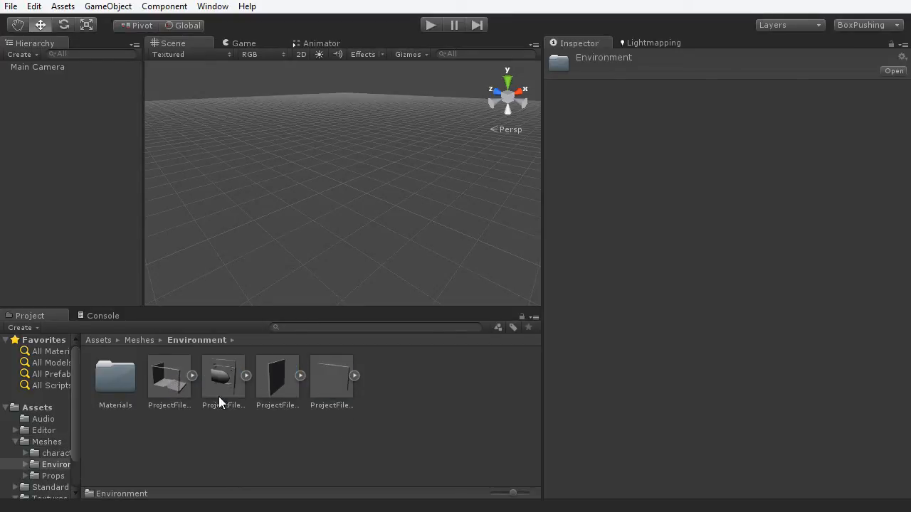
drag(763, 441, 637, 420)
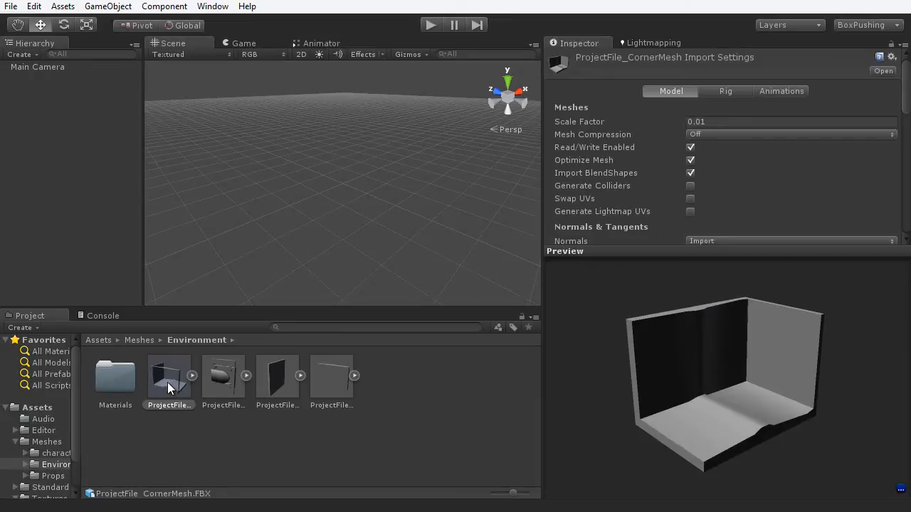
drag(341, 187, 336, 190)
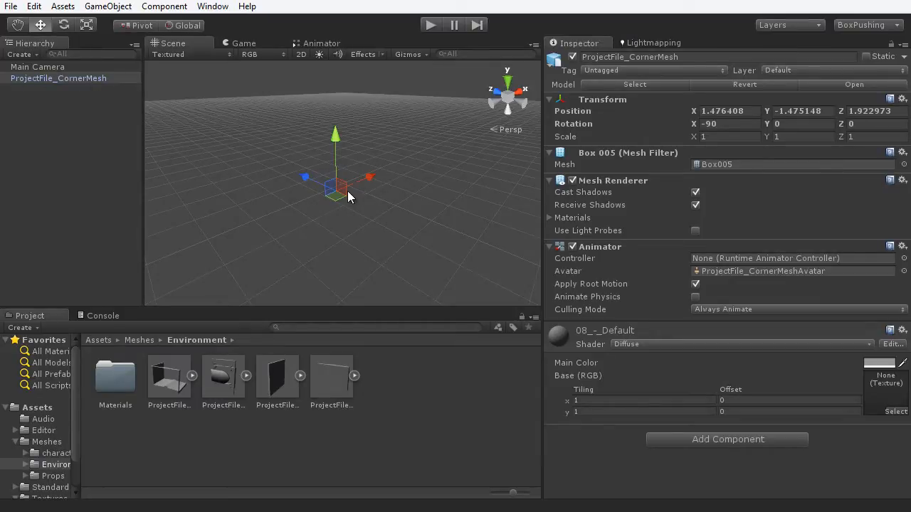
mouse_move(337, 193)
mouse_down()
mouse_move(340, 179)
mouse_move(334, 196)
mouse_move(336, 184)
mouse_move(326, 189)
mouse_up()
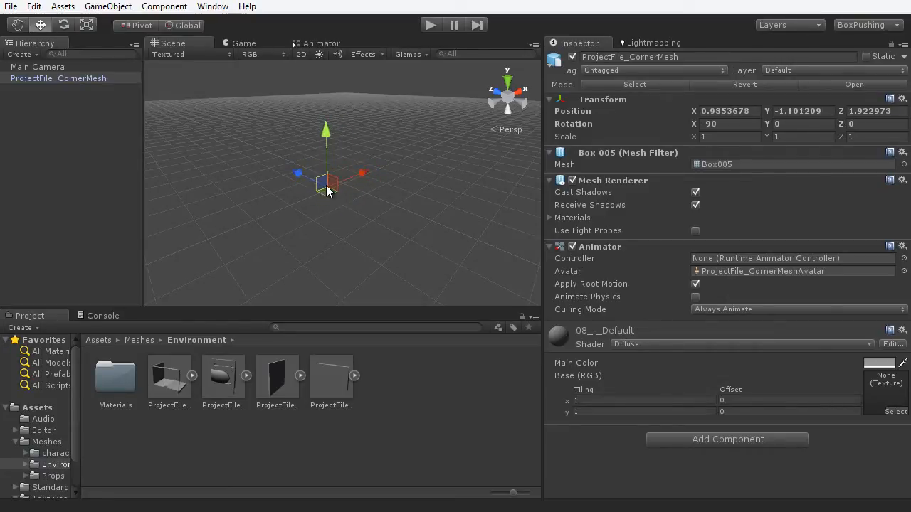
key(Delete)
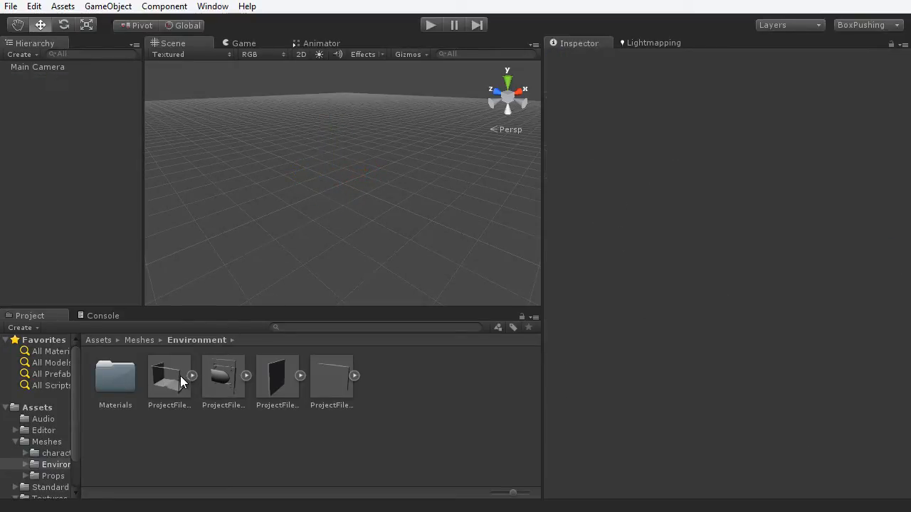
- Set the Scale Factor of all four Environment meshes to 1 and apply
click(181, 381)
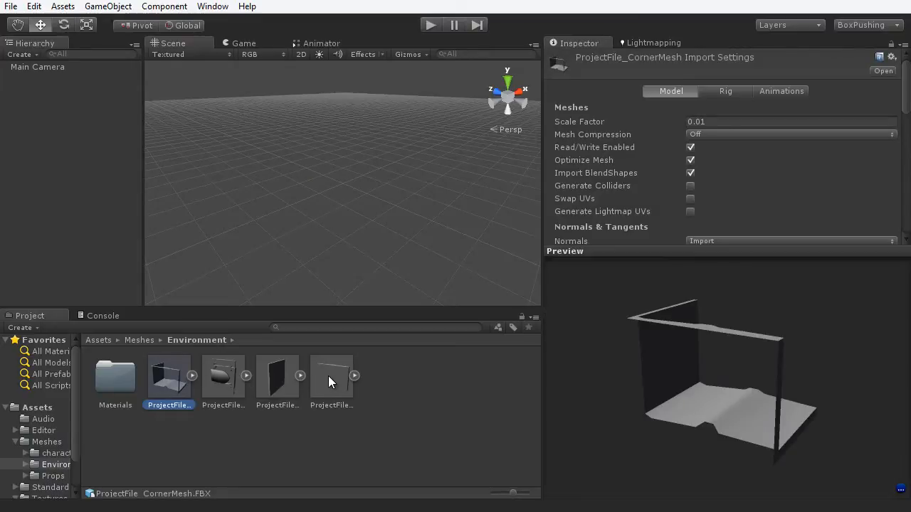
shift+click(328, 376)
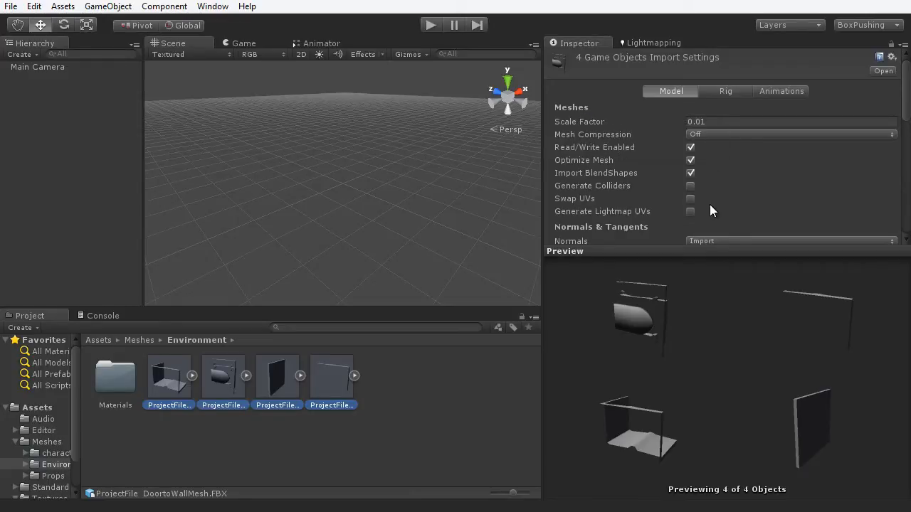
click(718, 121)
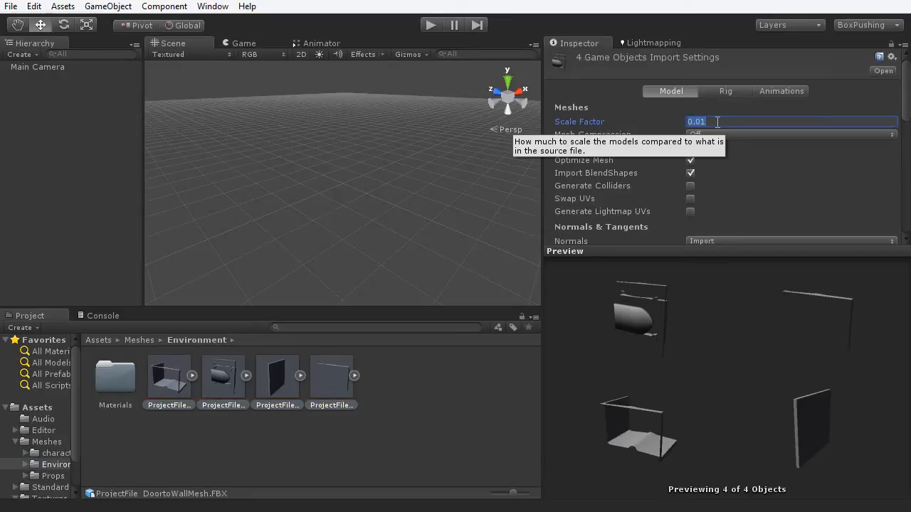
text(1)
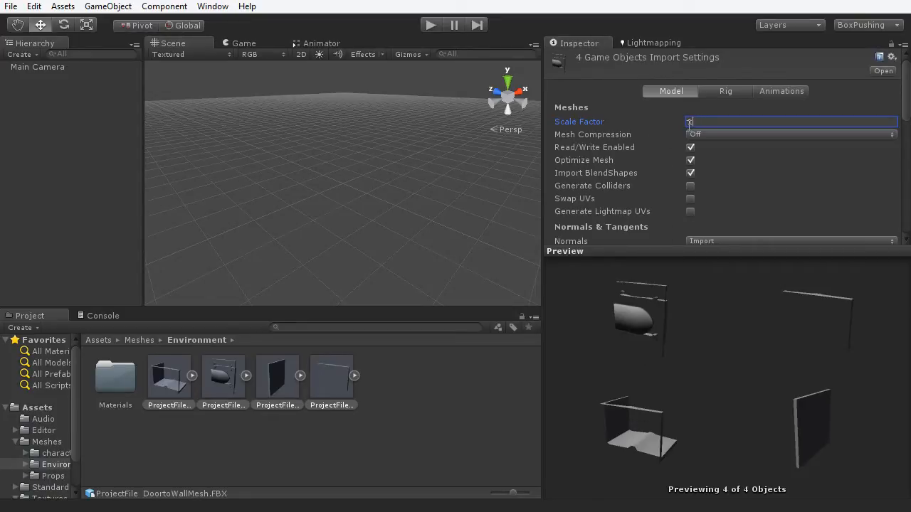
drag(905, 89, 885, 136)
click(882, 137)
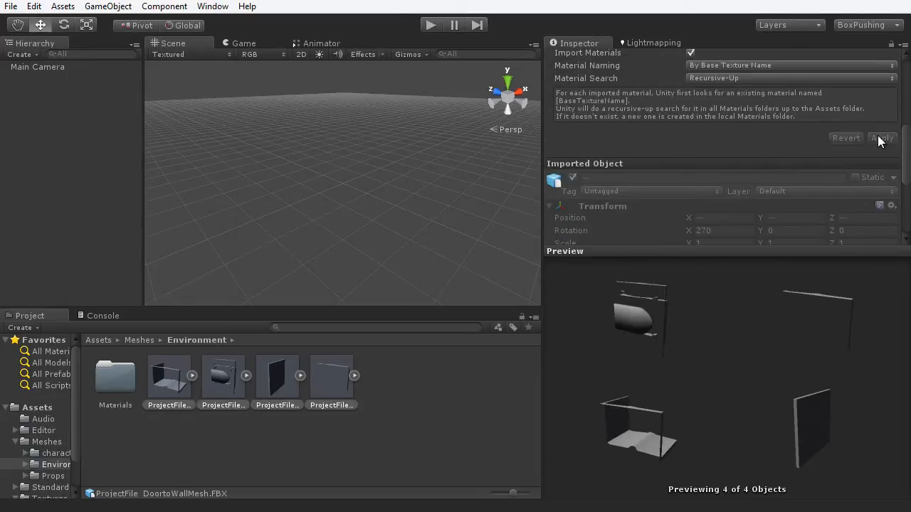
- Drop CornerMesh into the scene to check its size, then delete it
click(165, 393)
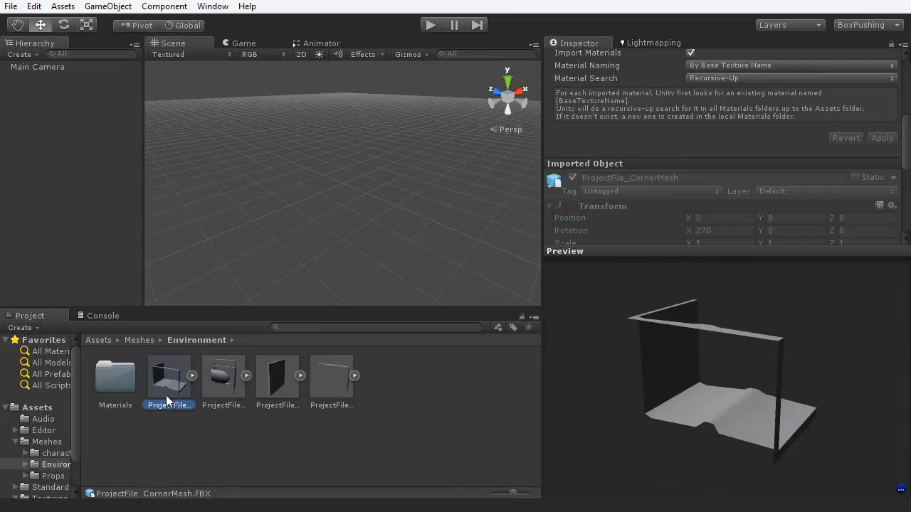
drag(183, 370, 331, 182)
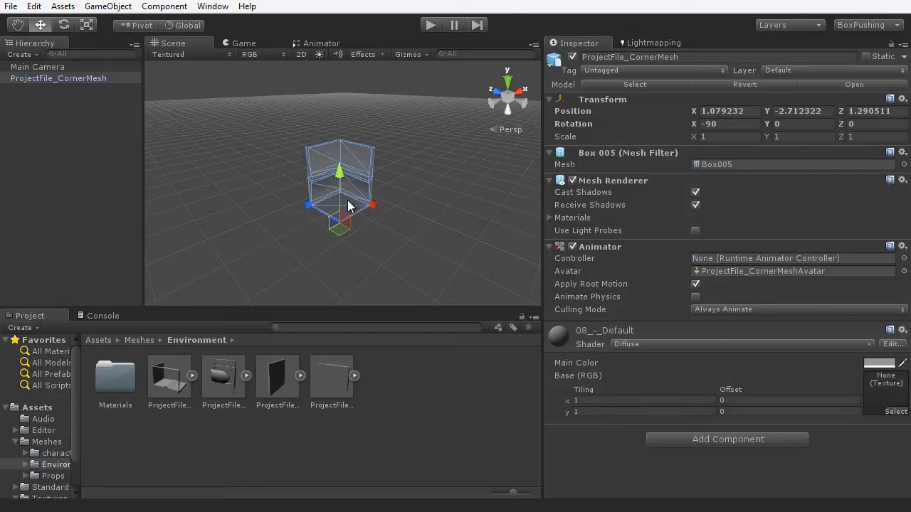
key(Delete)
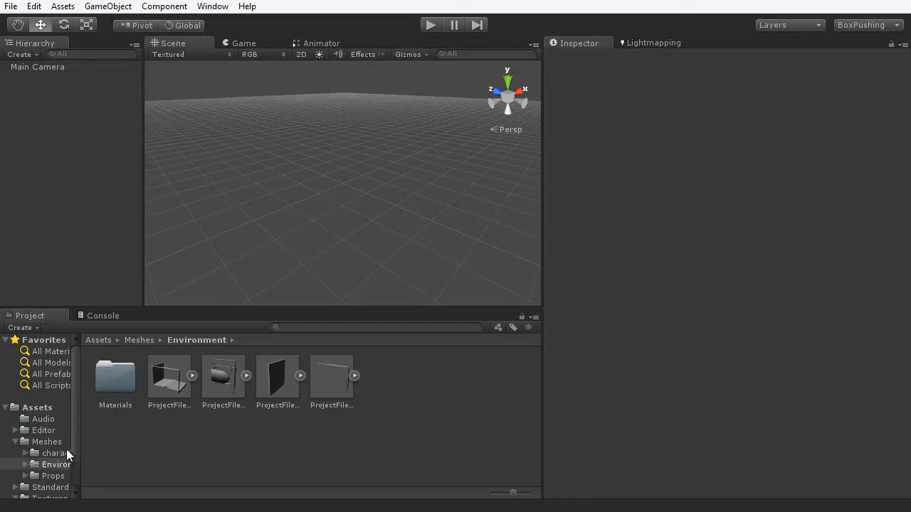
- Preview the Chair, Column, Shelf, Table and WallTorch meshes in the Props folder
click(53, 476)
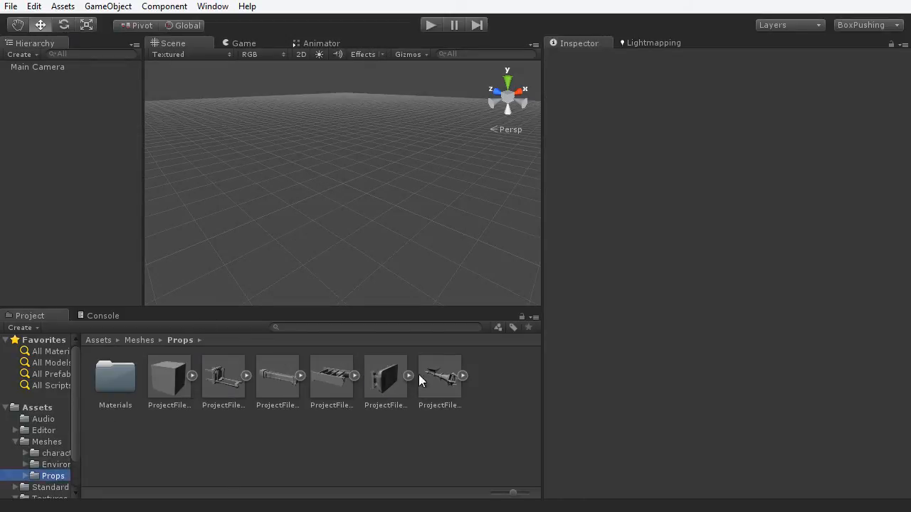
click(223, 381)
drag(798, 417, 626, 427)
click(284, 383)
click(331, 382)
drag(762, 379, 641, 413)
click(395, 385)
drag(723, 412, 641, 408)
click(452, 388)
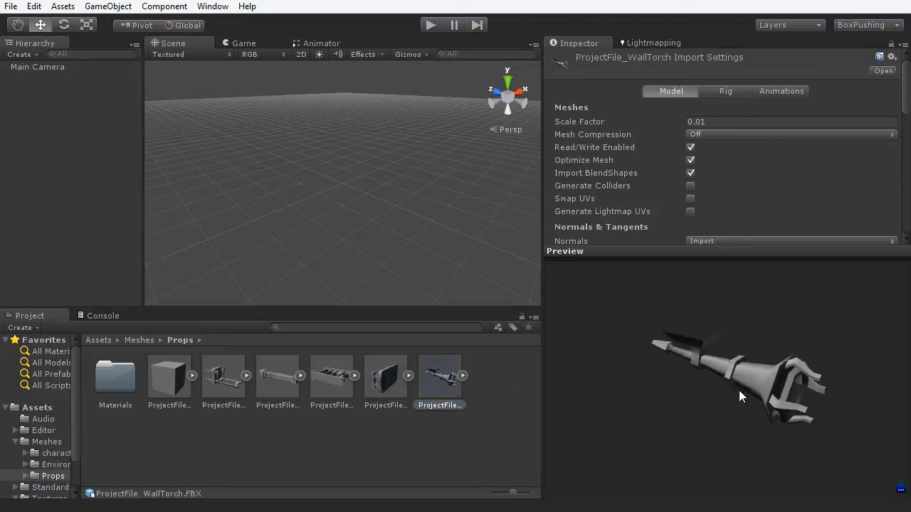
drag(739, 390, 775, 323)
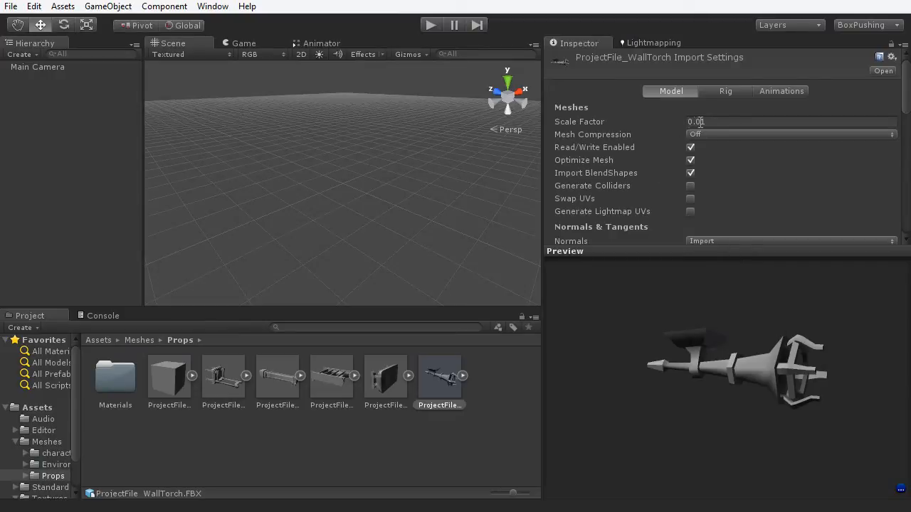
- Apply Scale Factor 1 to all six Props meshes, then open the Audio folder from Assets
click(166, 382)
shift+click(437, 374)
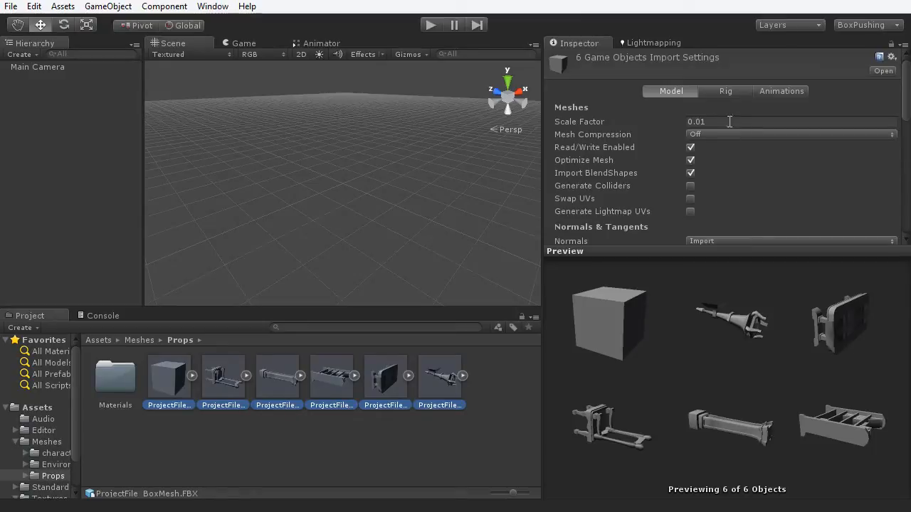
click(730, 121)
text(1)
drag(904, 106, 908, 167)
click(882, 141)
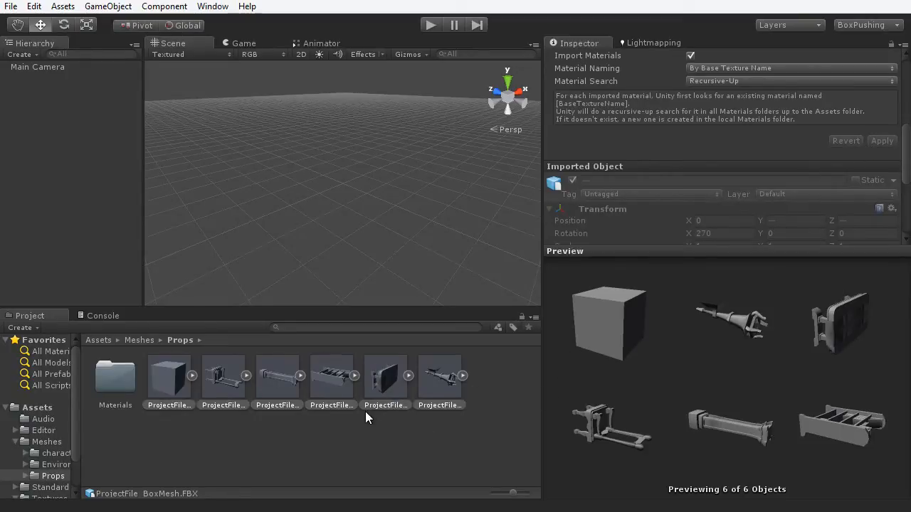
click(36, 407)
double_click(123, 382)
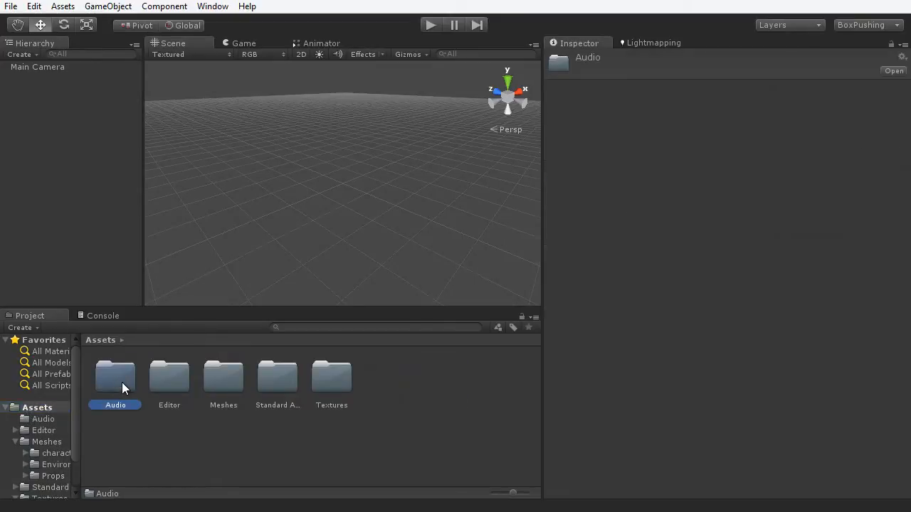
- Compare the little_prince and magic_crystal audio clips' import settings, leaving little_prince selected
click(103, 391)
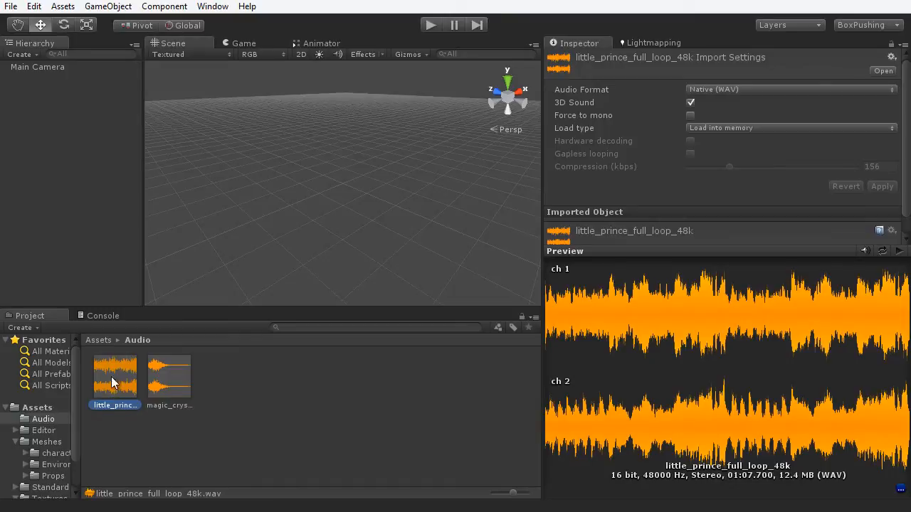
click(171, 392)
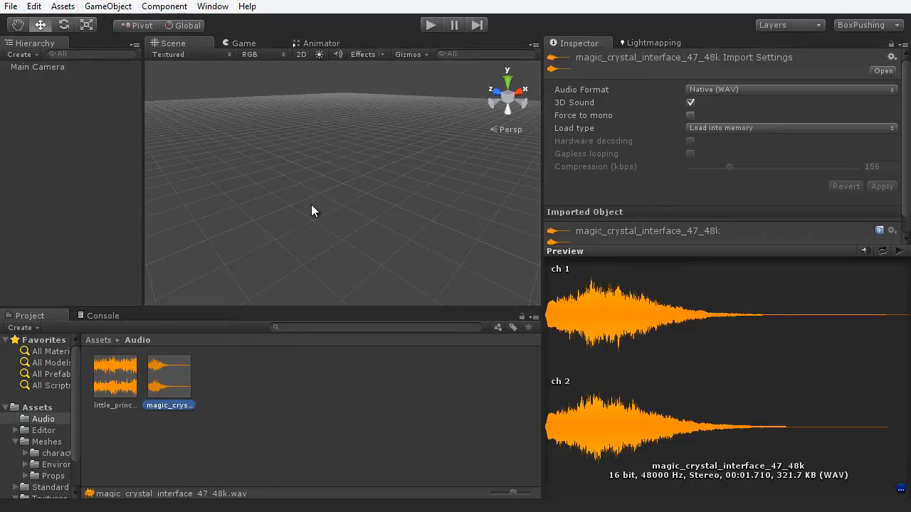
ctrl+click(122, 384)
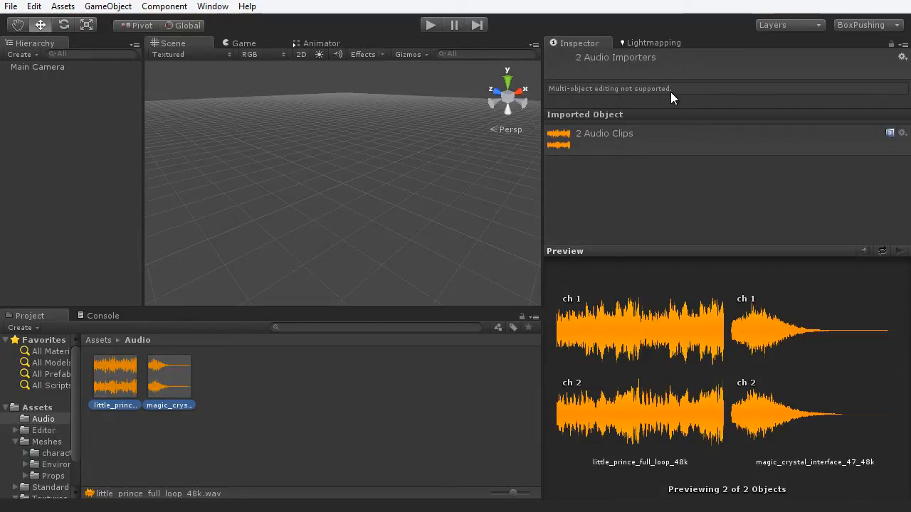
click(114, 382)
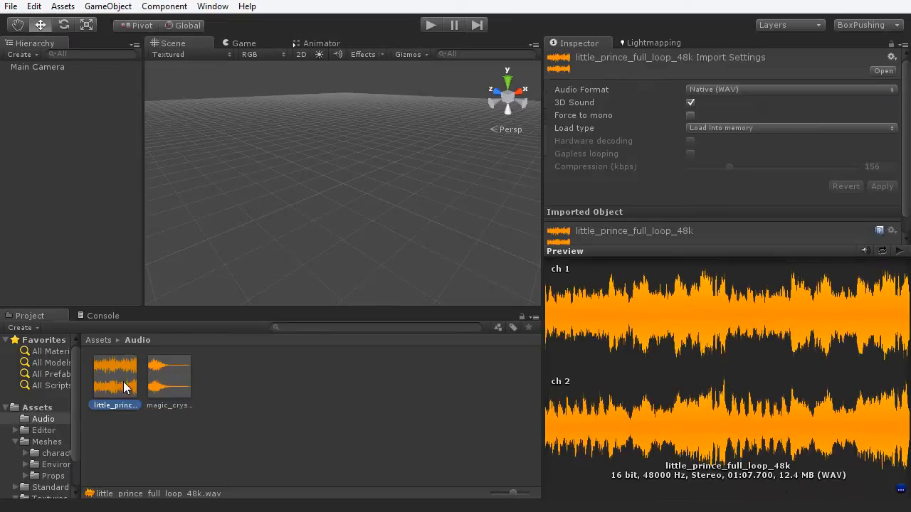
- Turn off 3D Sound for little_prince and apply Compressed (Ogg Vorbis) format
click(691, 103)
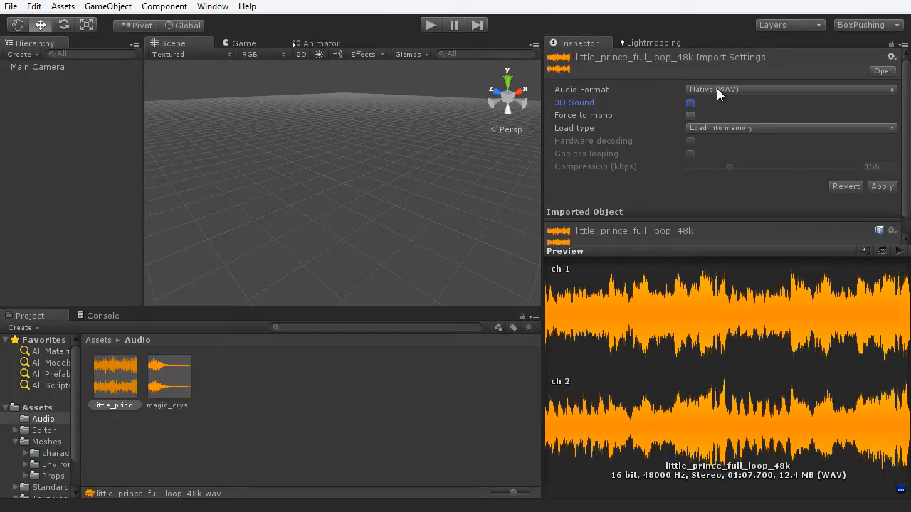
click(744, 86)
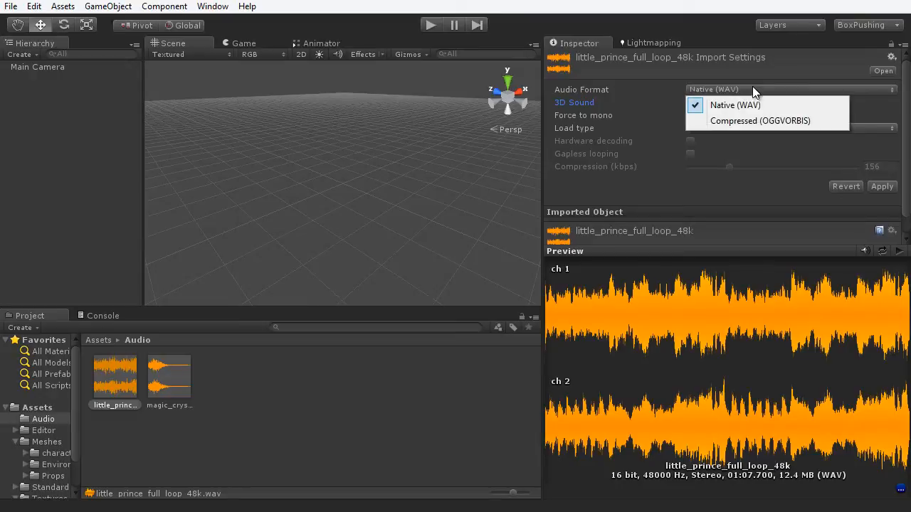
click(782, 121)
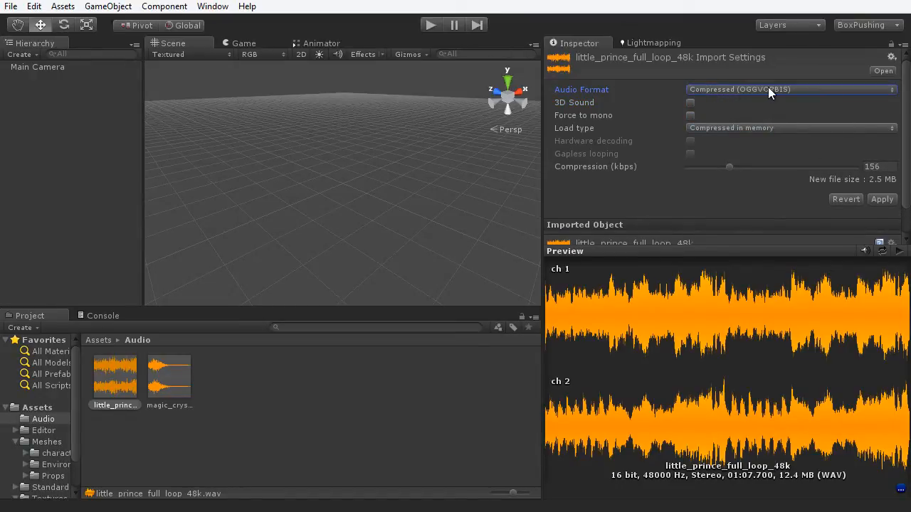
click(881, 200)
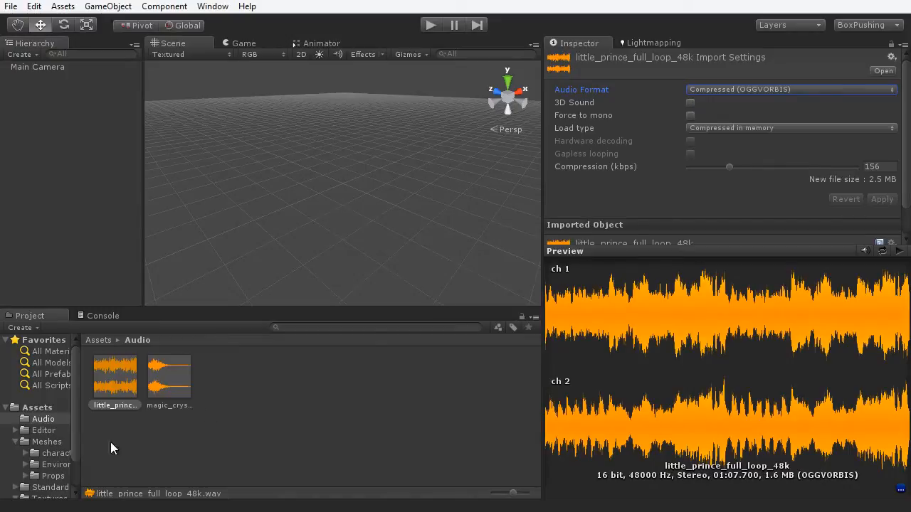
click(168, 374)
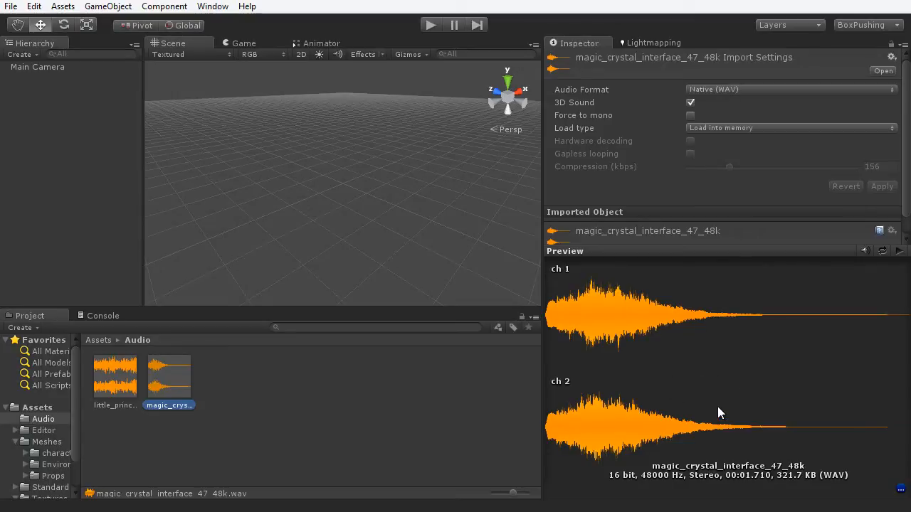
- Uncheck 3D Sound on magic_crystal_interface_47_48k, apply it, and return to the Assets folder
click(689, 104)
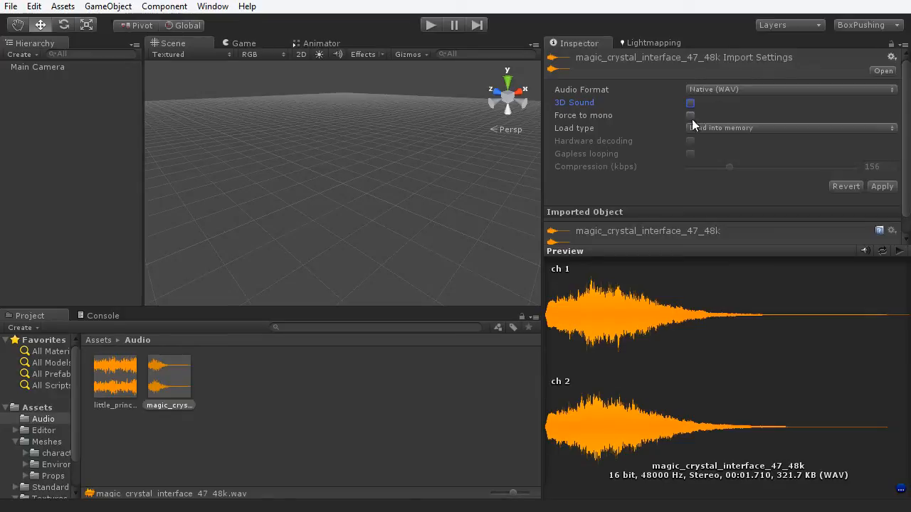
click(882, 186)
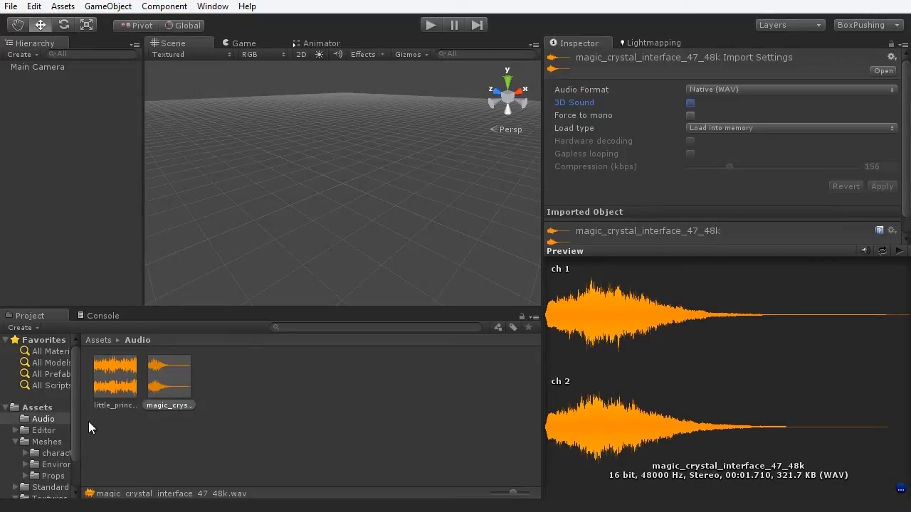
click(43, 407)
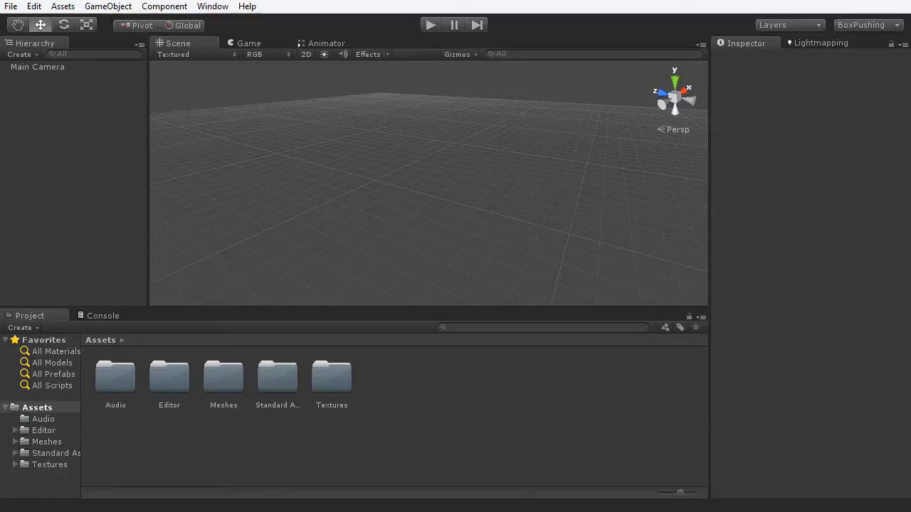
- Preview the CornerMesh, DoortoWallMesh, FloorMesh and WallModular assets in Meshes > Environment
double_click(222, 391)
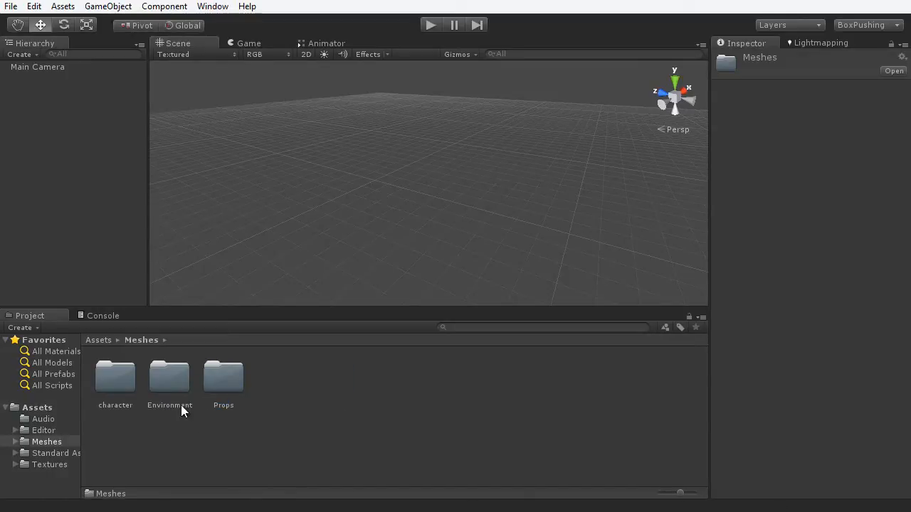
double_click(173, 387)
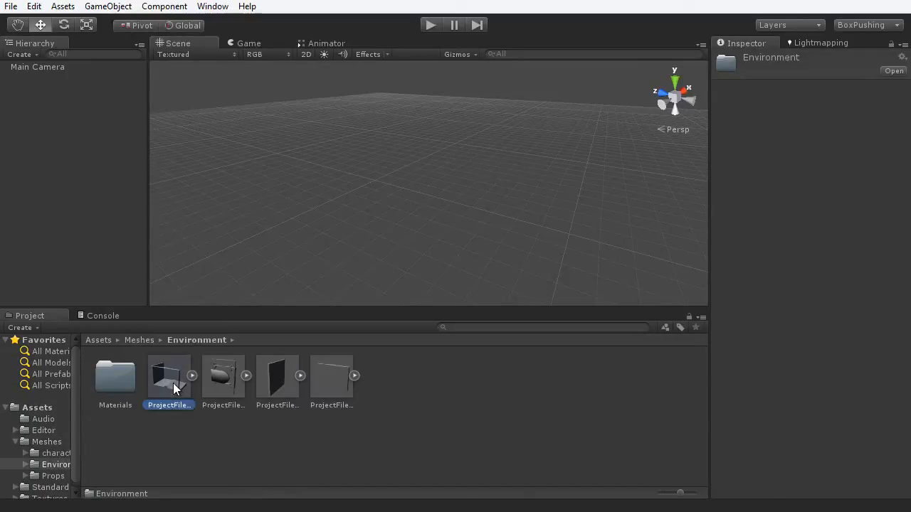
click(173, 383)
drag(859, 428, 651, 429)
click(235, 389)
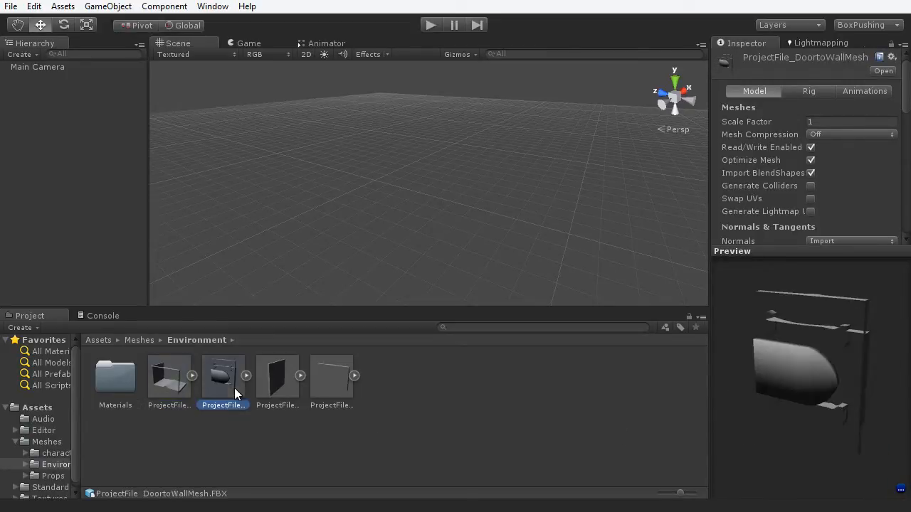
drag(846, 403, 738, 386)
click(288, 402)
click(337, 388)
drag(823, 397, 662, 390)
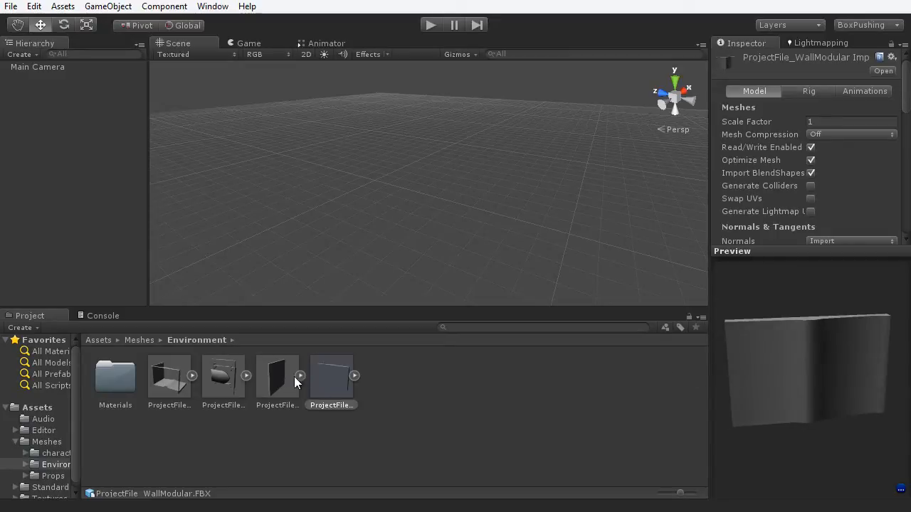
- Drag ProjectFile_CornerMesh into the scene and set its position to 0, 0, 0
drag(168, 381, 426, 230)
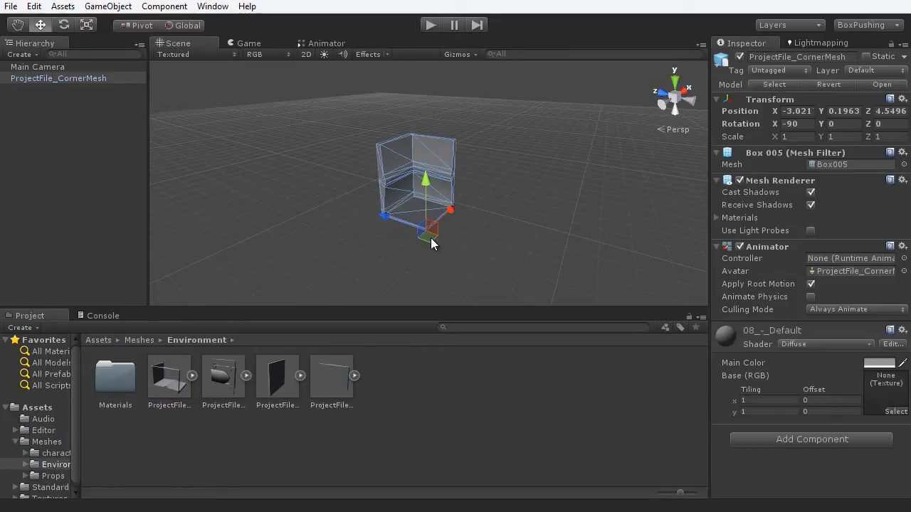
scroll(443, 242, up, 4)
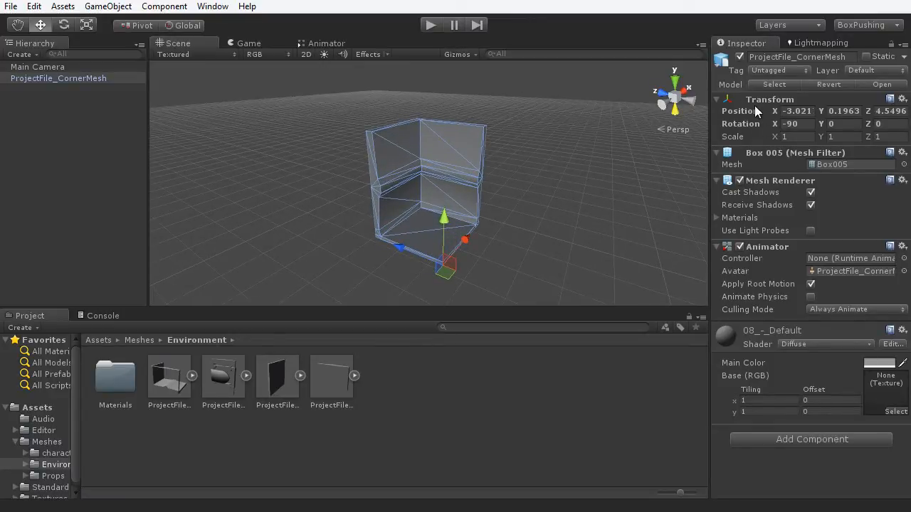
click(796, 111)
text(0)
click(845, 111)
text(0)
key(Tab)
text(0)
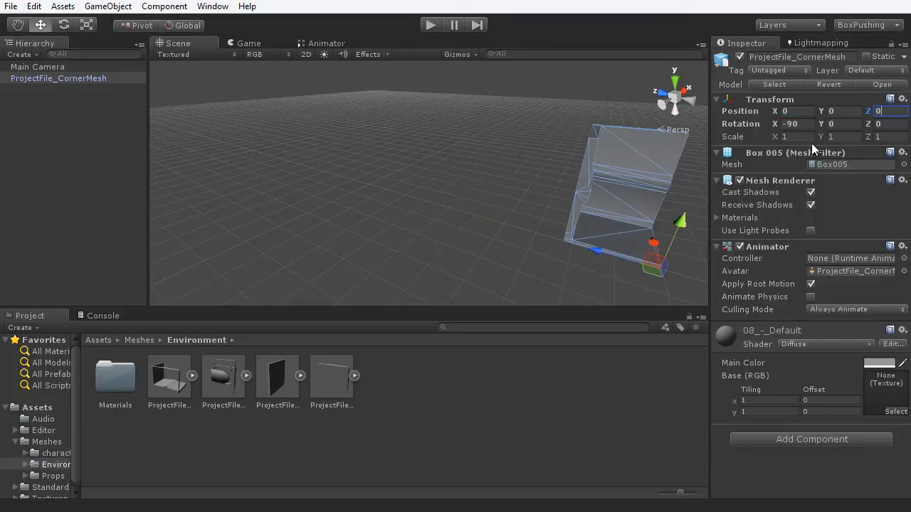
text(f)
alt+drag(567, 257, 448, 266)
click(487, 278)
scroll(486, 274, up, 5)
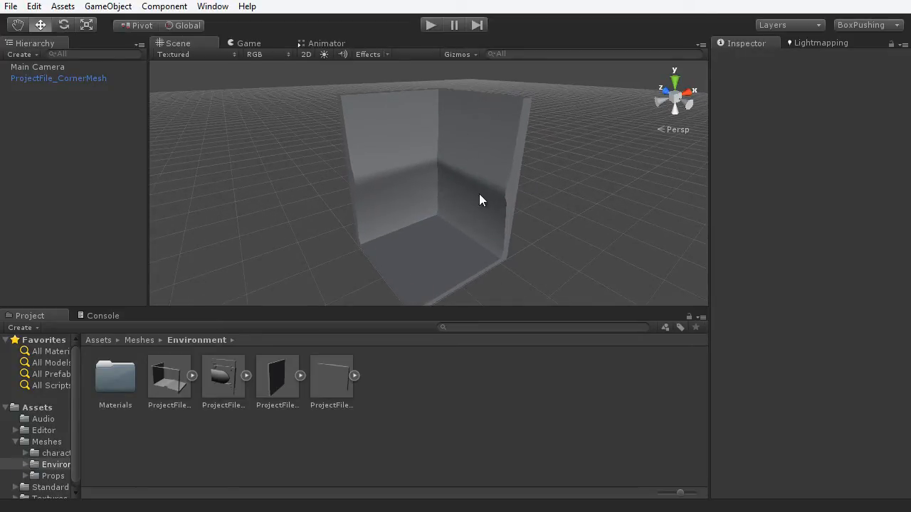
- Browse Textures > Environment and Meshes > Environment > Materials, then return to the Assets root
scroll(448, 228, down, 2)
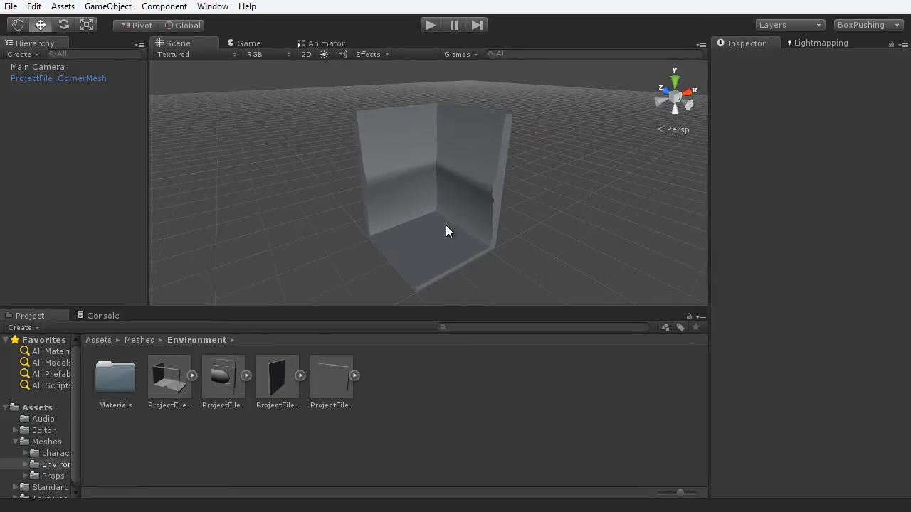
click(37, 498)
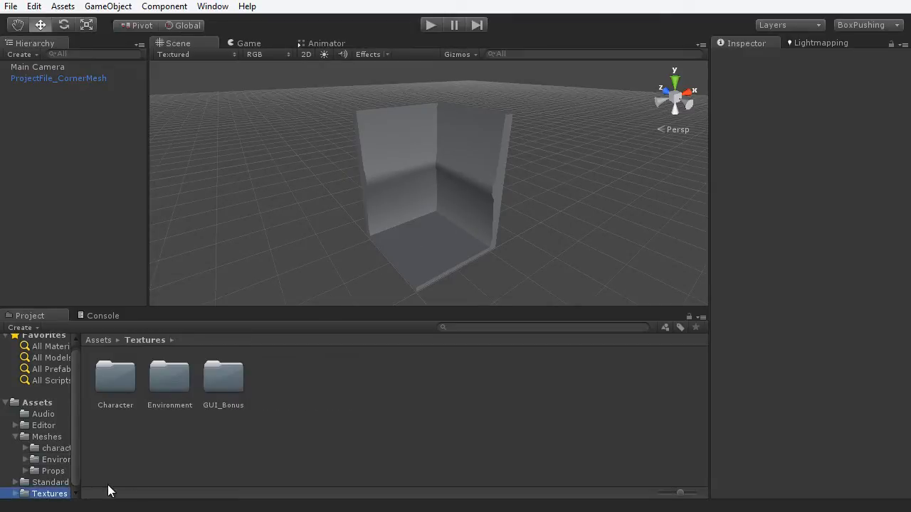
click(155, 389)
double_click(154, 390)
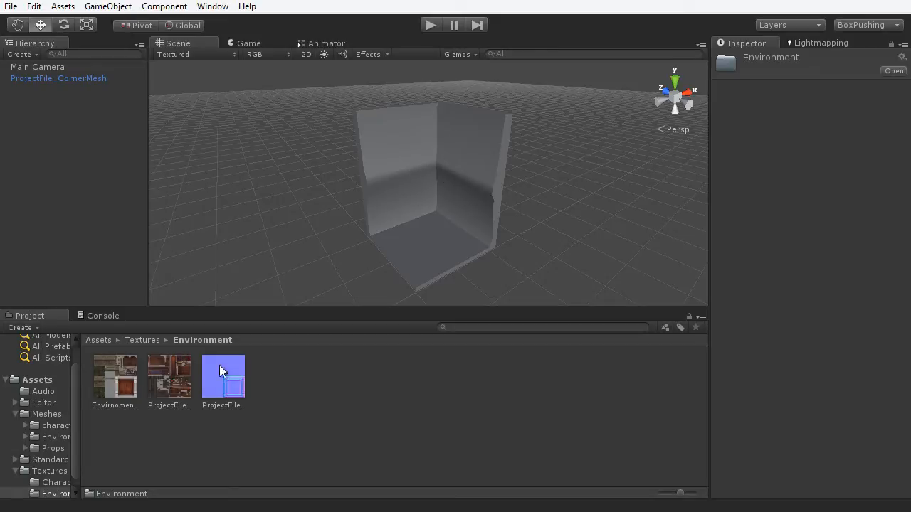
click(55, 438)
double_click(118, 375)
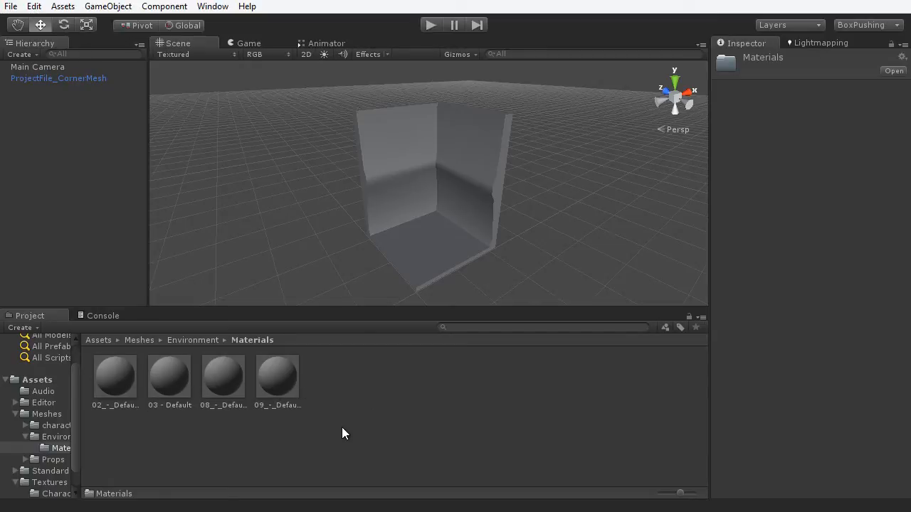
click(44, 381)
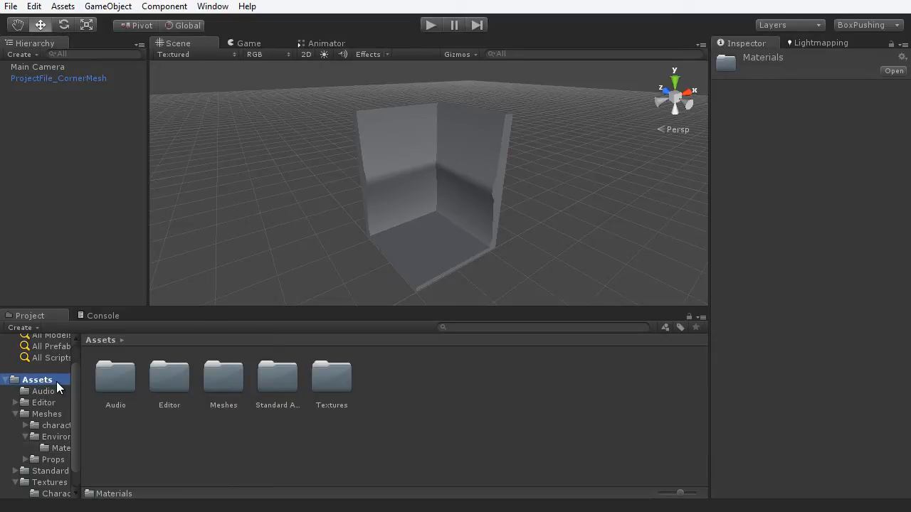
- Create a new folder named Materials under Assets and open it
right_click(420, 373)
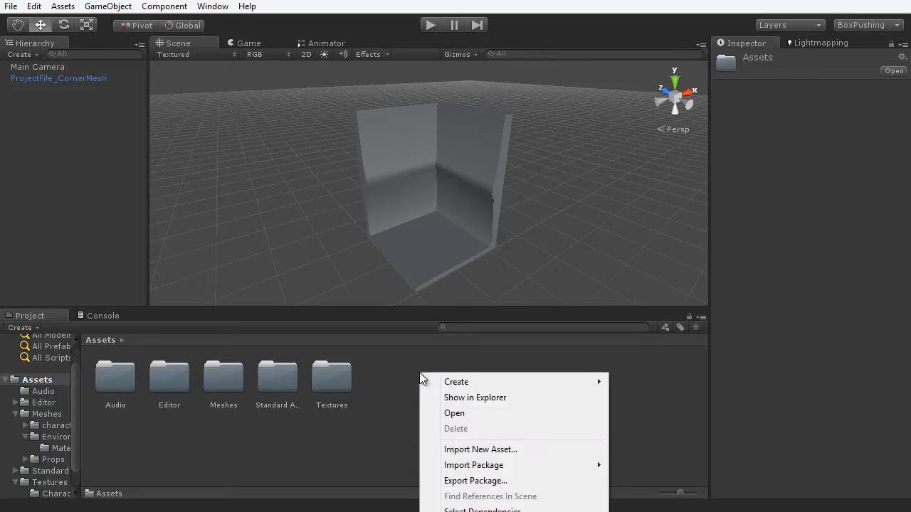
mouse_move(463, 383)
click(644, 382)
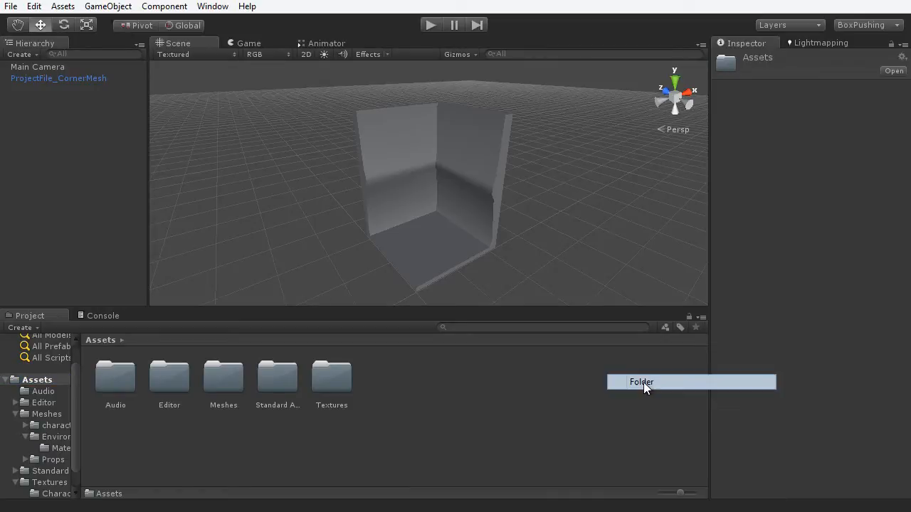
text(Materials)
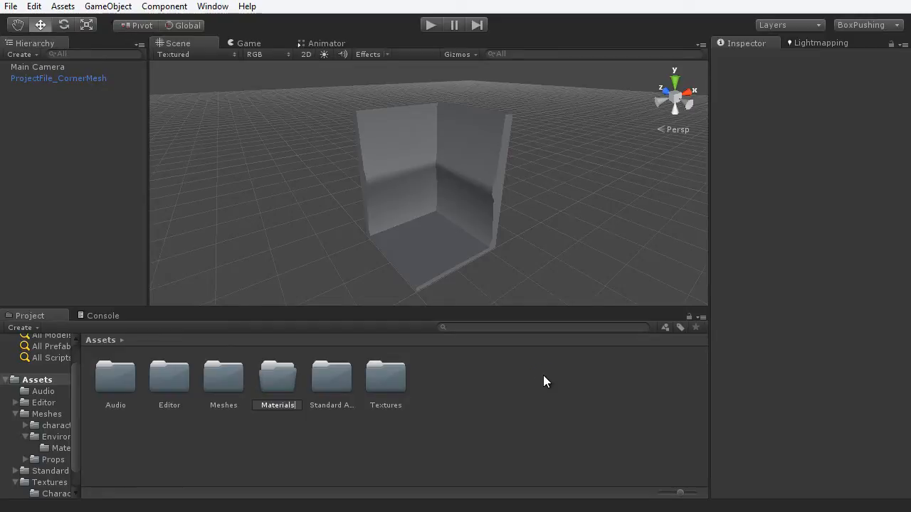
key(Return)
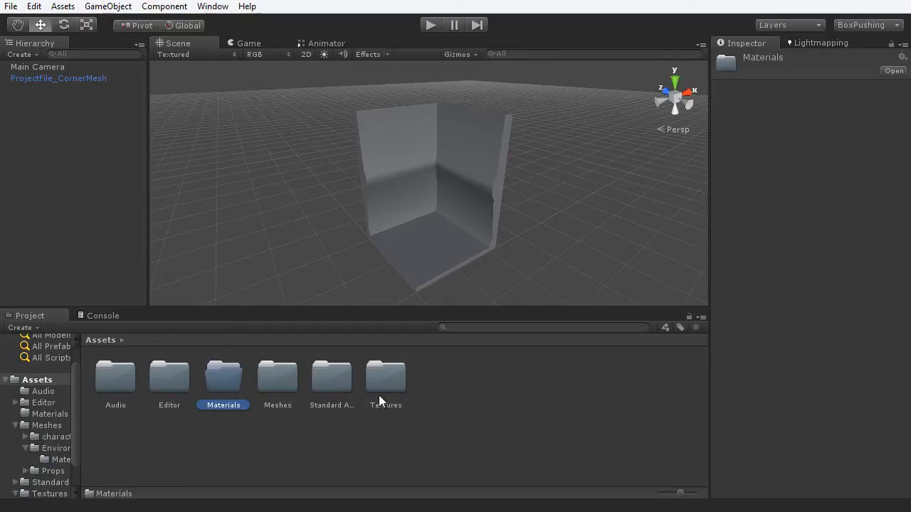
double_click(220, 377)
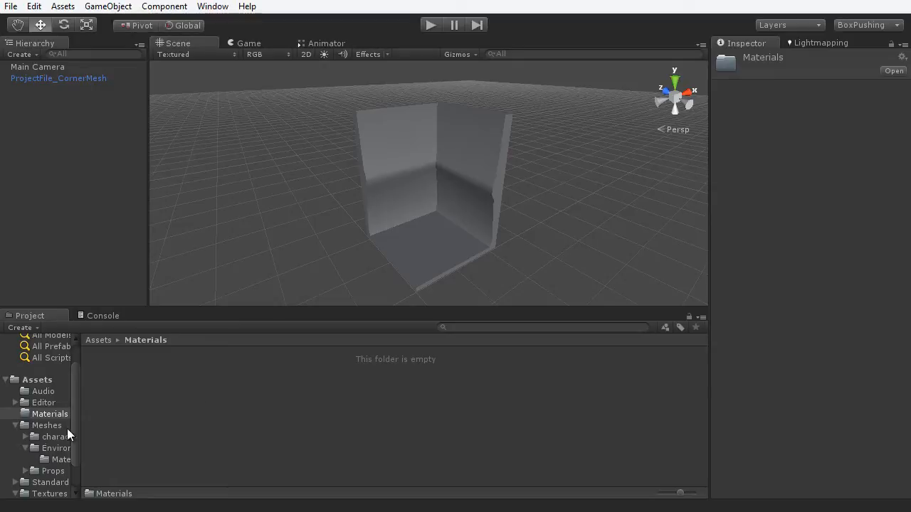
- Select EnvirnomentSetTexture in Textures > Environment to show its import settings
click(48, 493)
double_click(169, 380)
click(111, 381)
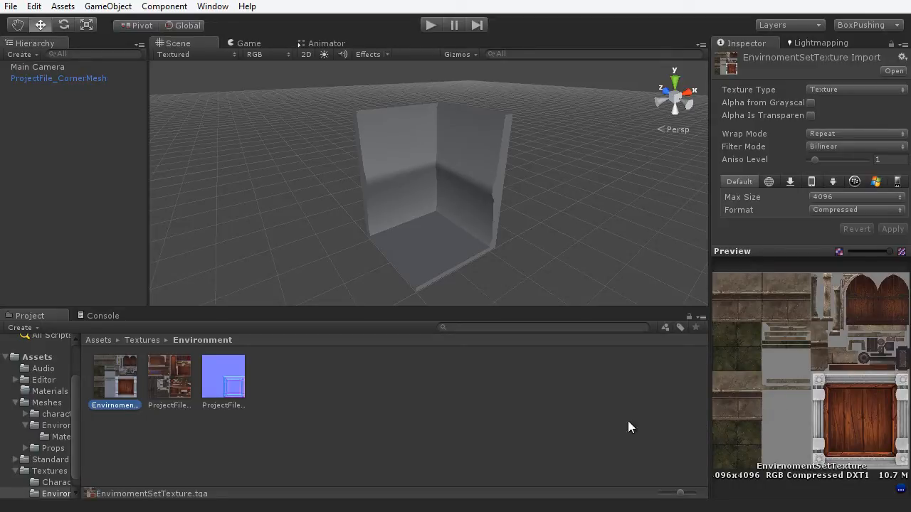
- Create a new material named mat_Env in the Materials folder
click(48, 392)
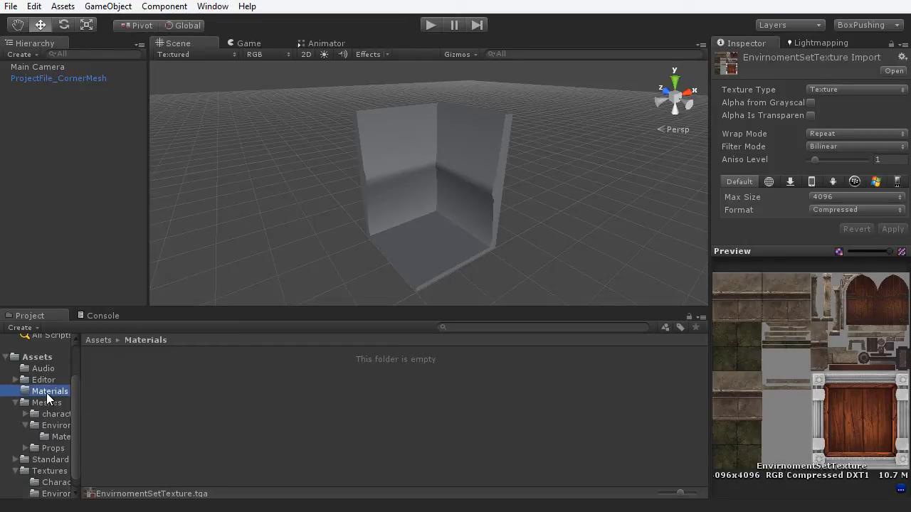
right_click(152, 375)
mouse_move(213, 383)
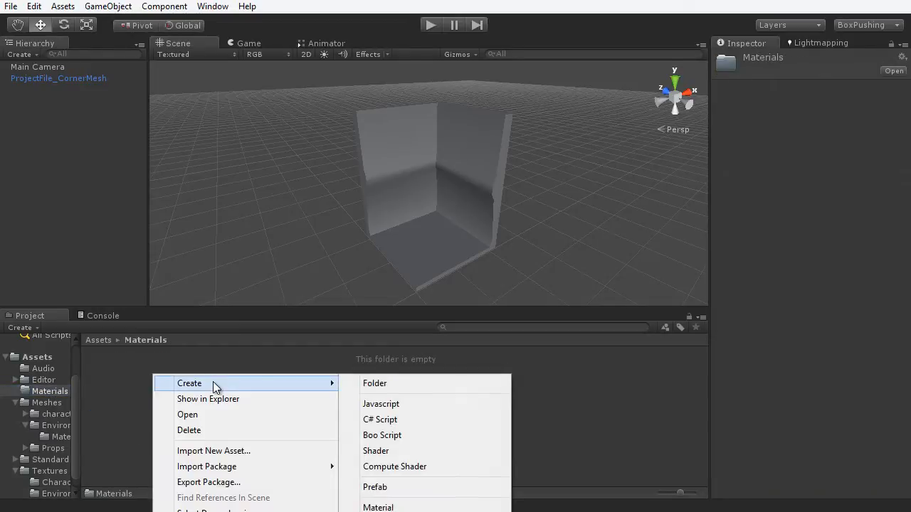
click(378, 507)
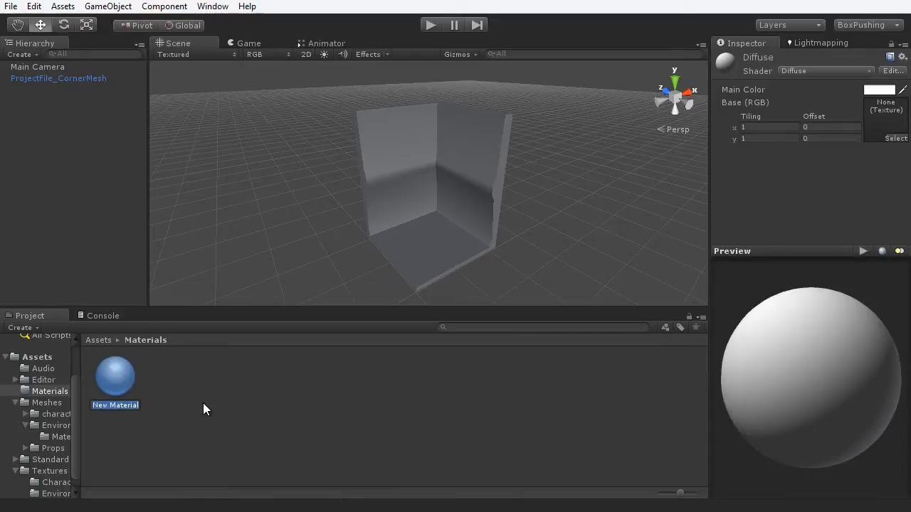
text(mat_Env)
key(Return)
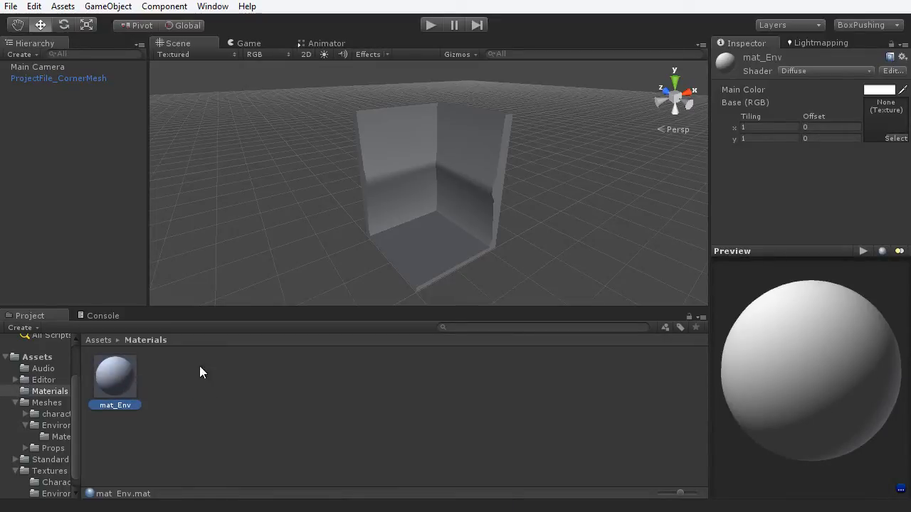
- Keep mat_Env's Diffuse shader and assign EnvirnomentSetTexture as its Base (RGB) texture
click(816, 72)
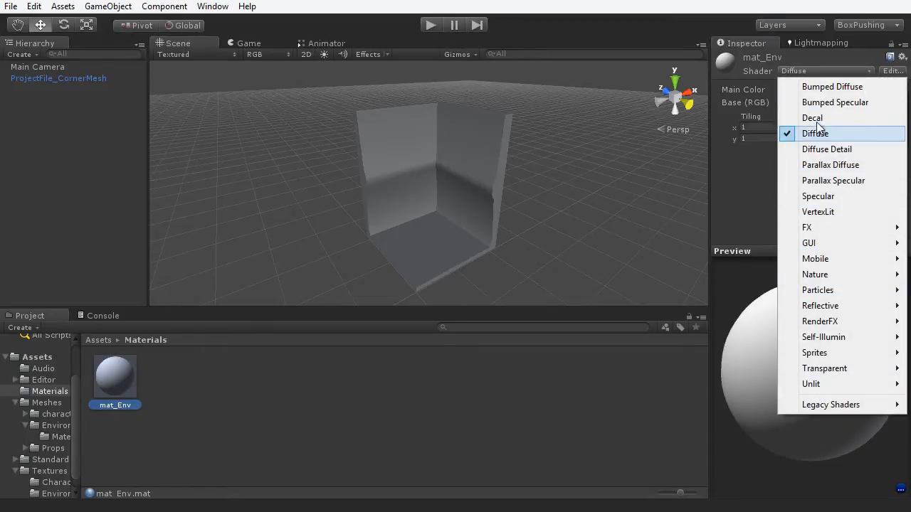
click(735, 173)
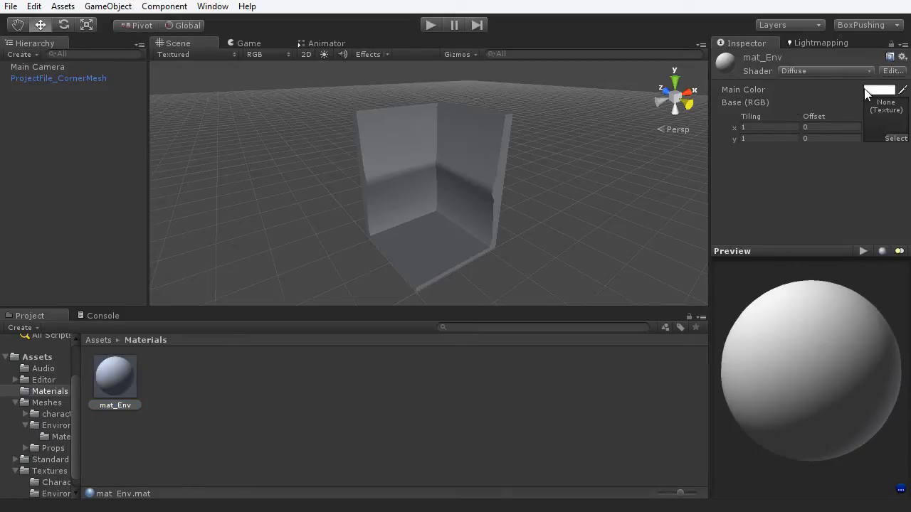
click(896, 139)
mouse_move(575, 32)
mouse_down()
mouse_move(605, 41)
mouse_move(584, 30)
mouse_up()
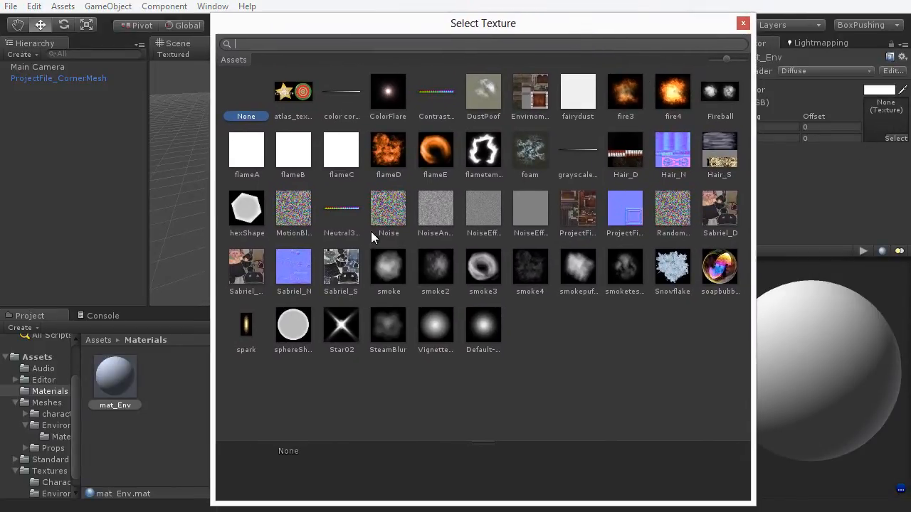
double_click(537, 97)
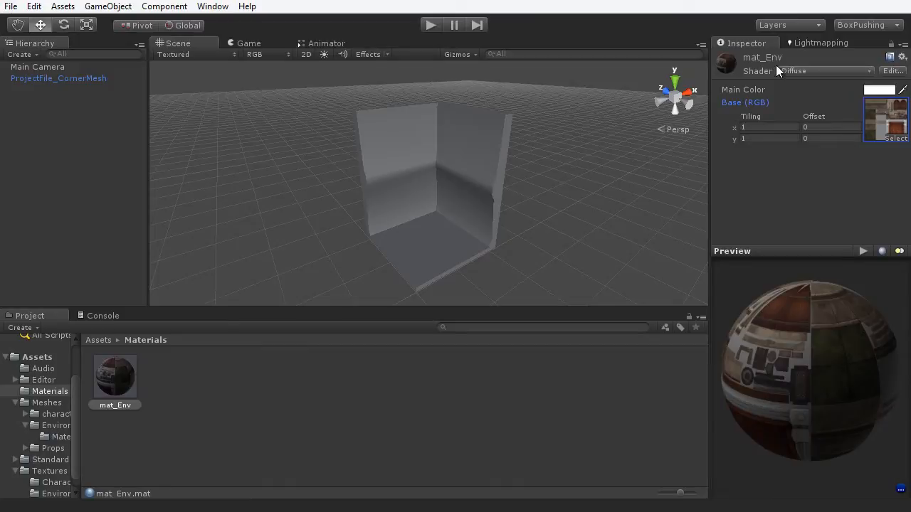
- Create a second material named mat_Prop in the Materials folder
right_click(178, 399)
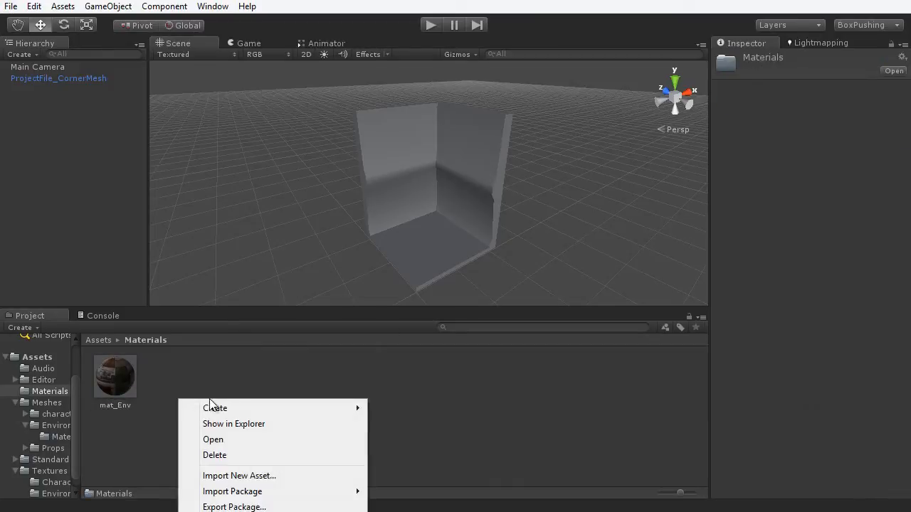
mouse_move(240, 405)
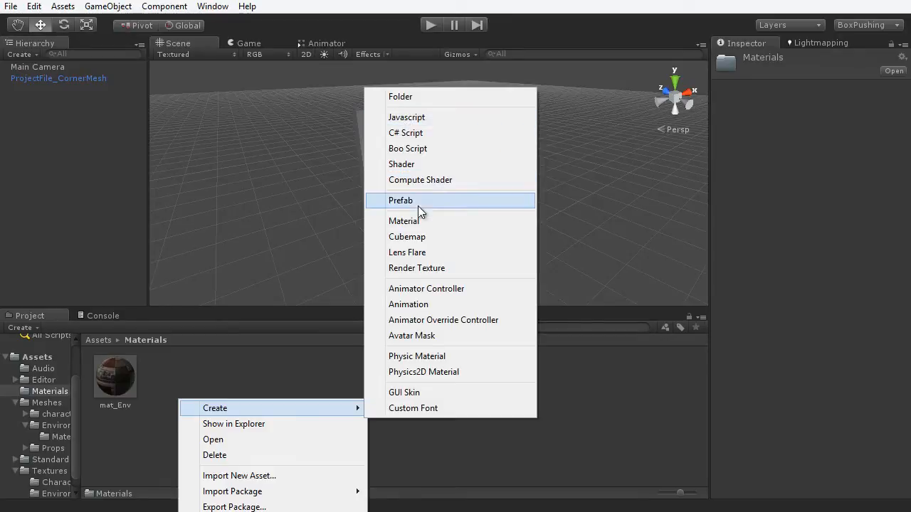
click(407, 221)
text(ma)
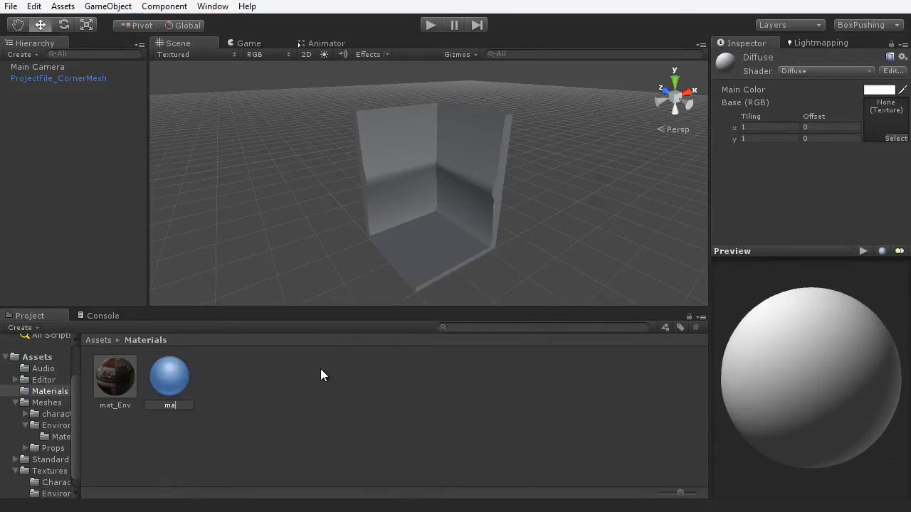
text(t_Prop)
key(Return)
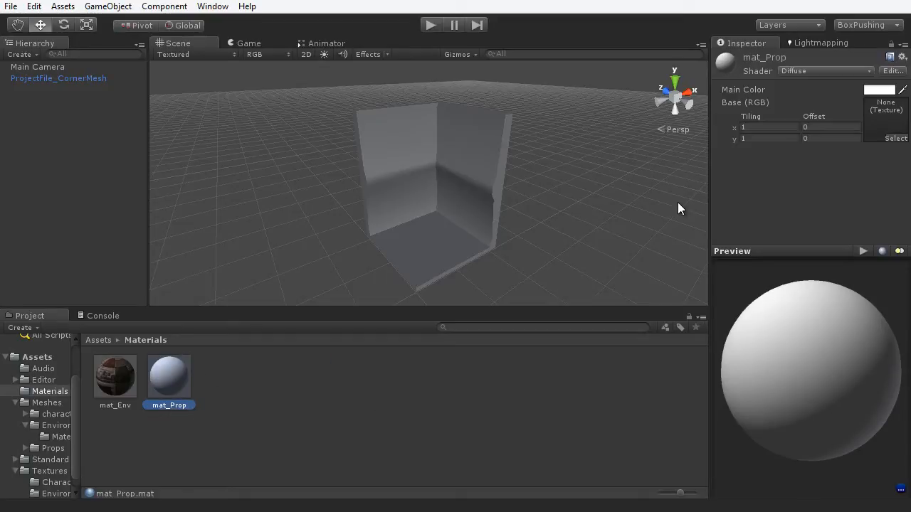
- Assign ProjectFile_AssetsTexture as mat_Prop's Base (RGB) texture, then inspect mat_Env's preview
click(896, 139)
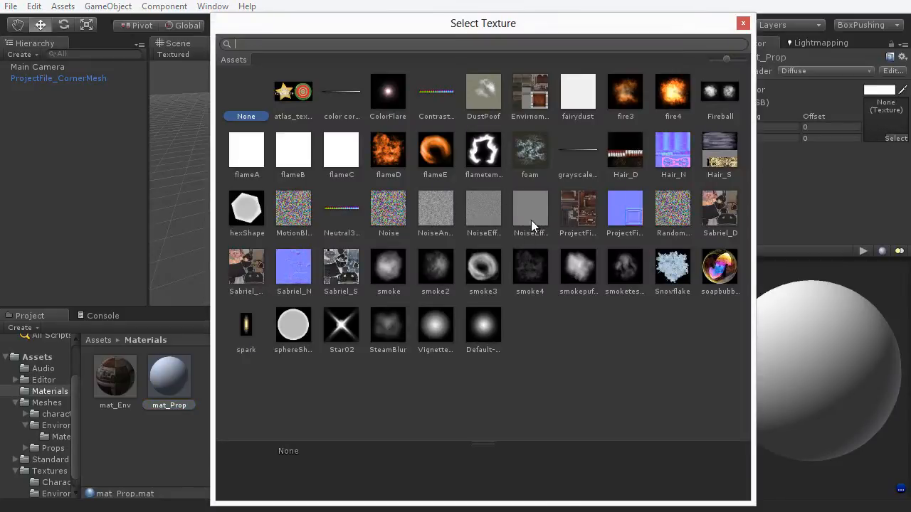
click(575, 214)
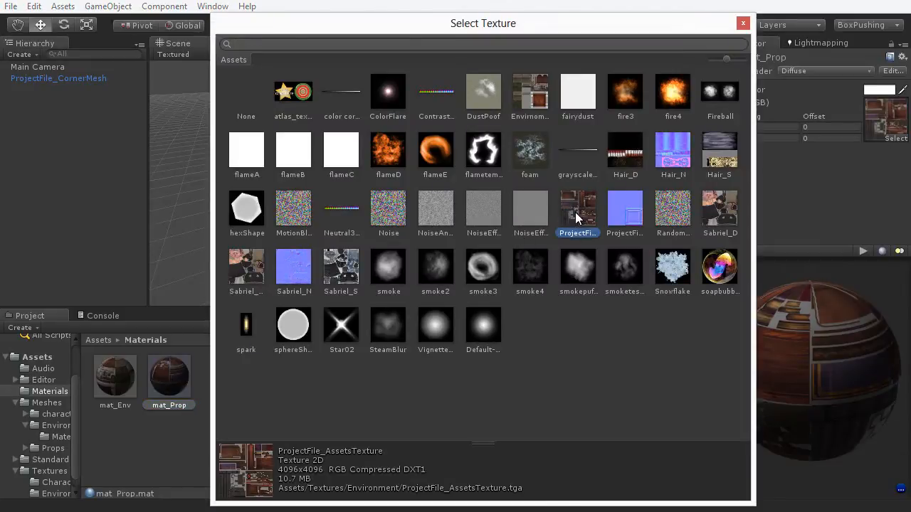
click(743, 24)
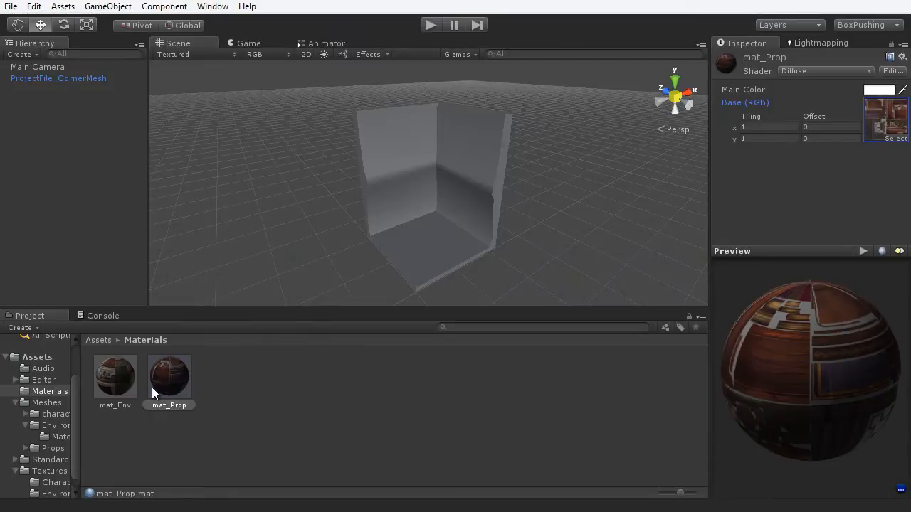
click(115, 383)
drag(791, 366, 840, 382)
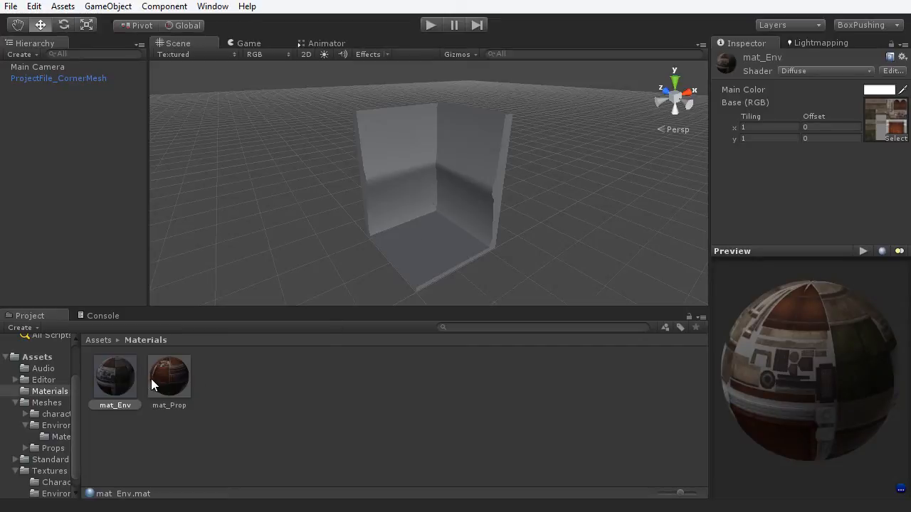
- Drag mat_Env onto the corner mesh so it shows the stone environment texture
drag(113, 371, 443, 179)
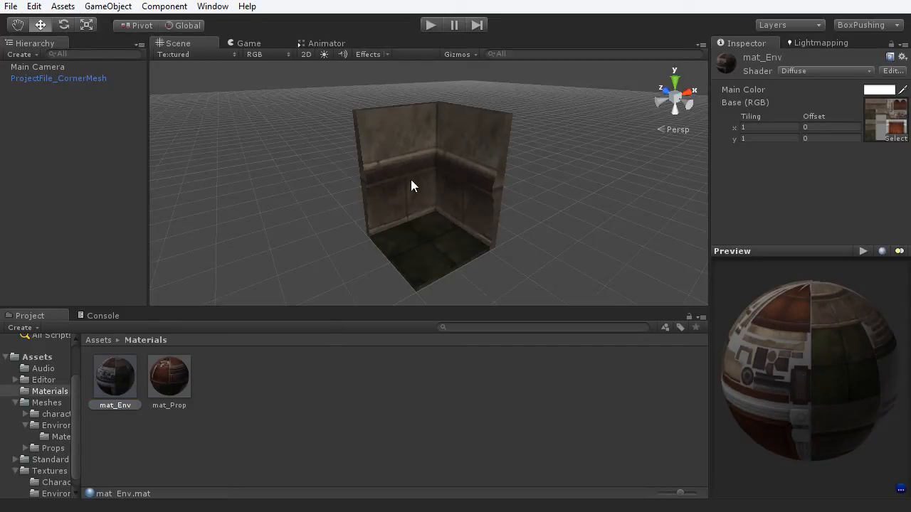
alt+drag(444, 204, 342, 297)
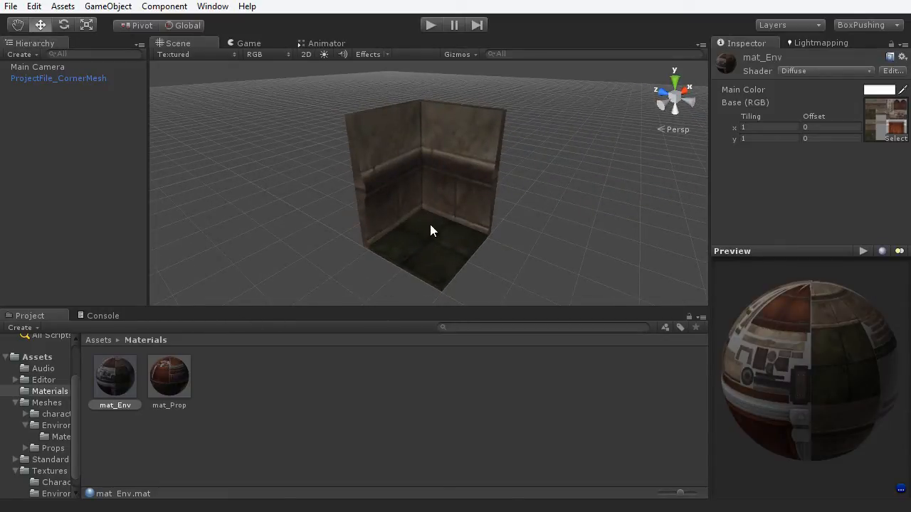
scroll(433, 224, down, 5)
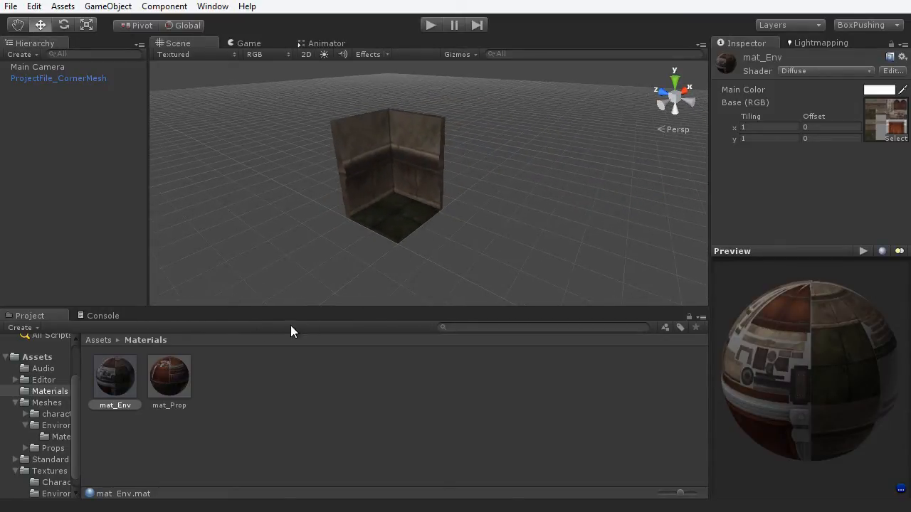
click(52, 426)
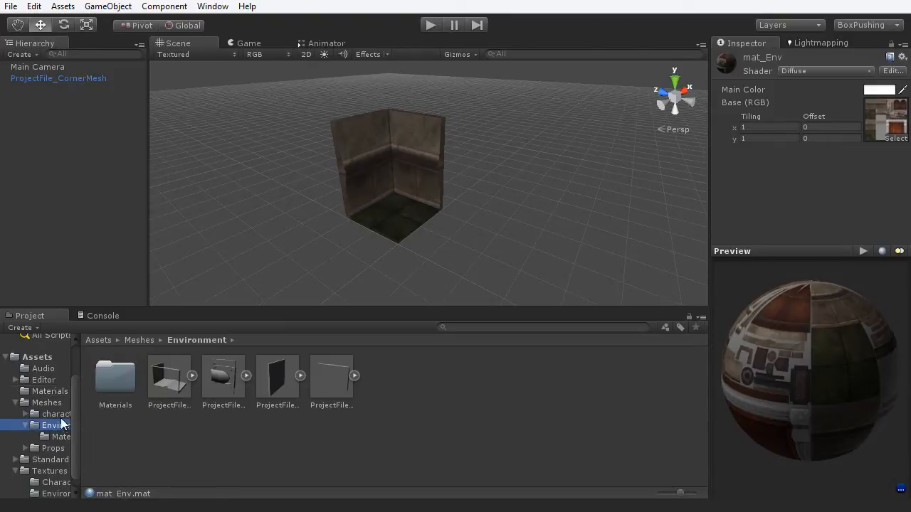
- Place the DoortoWall, Floor and WallModular meshes into the scene
click(230, 370)
drag(230, 370, 605, 246)
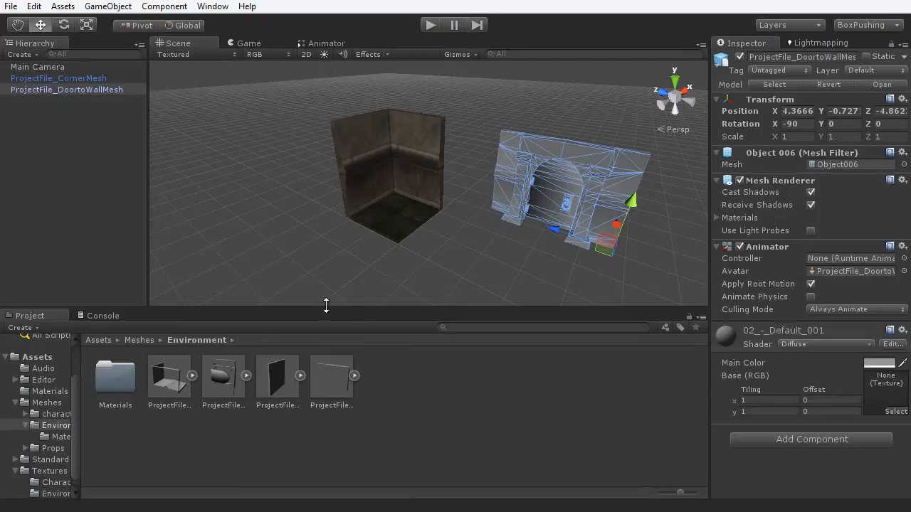
drag(277, 377, 445, 275)
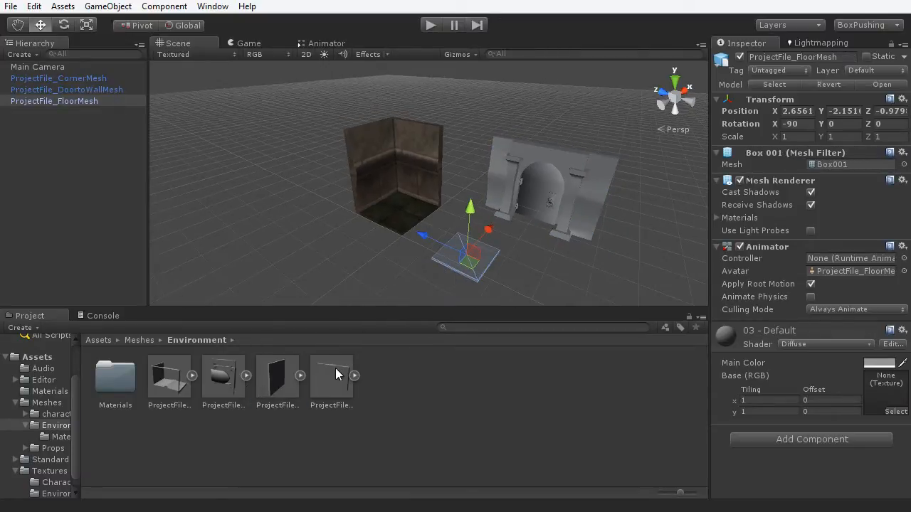
drag(336, 368, 589, 260)
alt+drag(441, 249, 506, 256)
- Apply mat_Env to the floor tile, door wall and modular wall
click(50, 391)
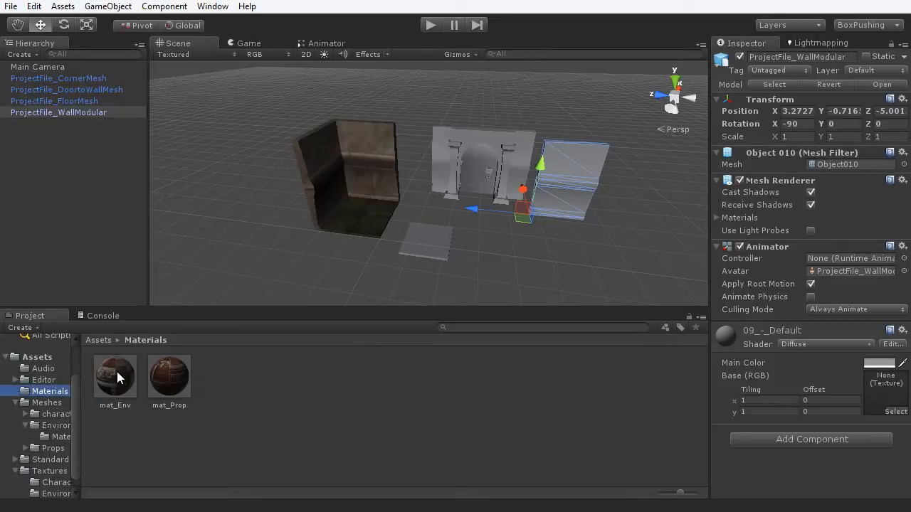
drag(116, 368, 424, 247)
drag(444, 146, 444, 146)
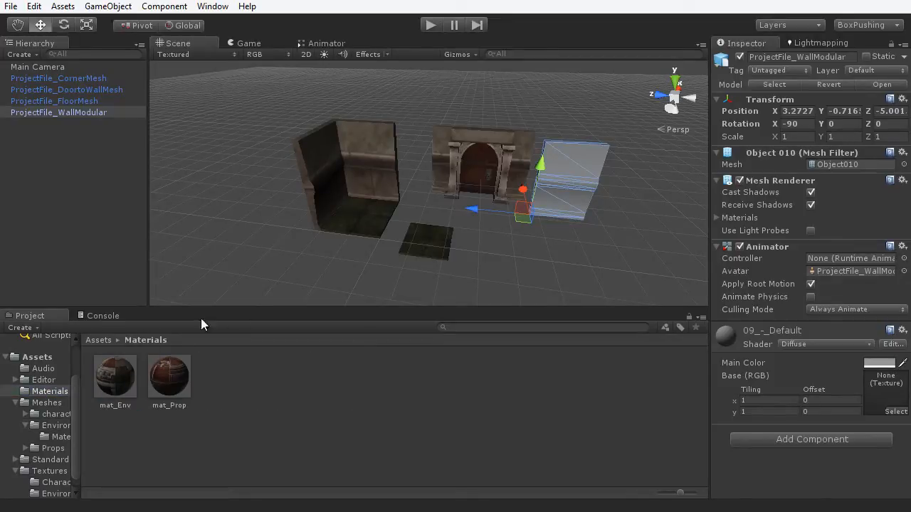
drag(116, 376, 552, 189)
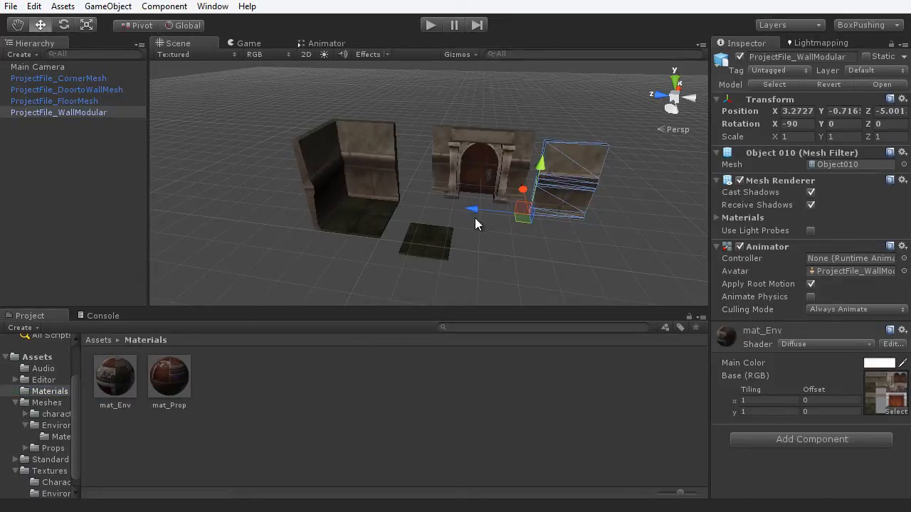
key(shift+space)
scroll(526, 288, up, 1)
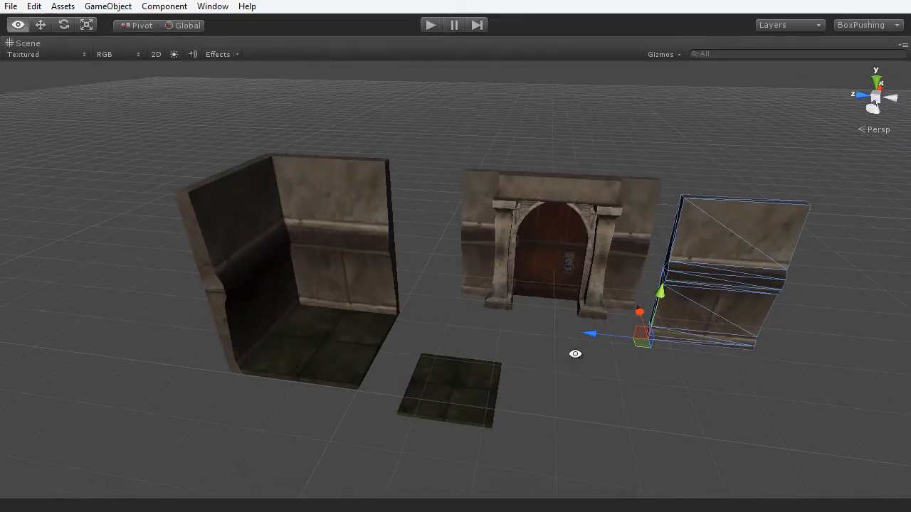
alt+middle_drag(575, 354, 474, 261)
alt+drag(474, 261, 499, 372)
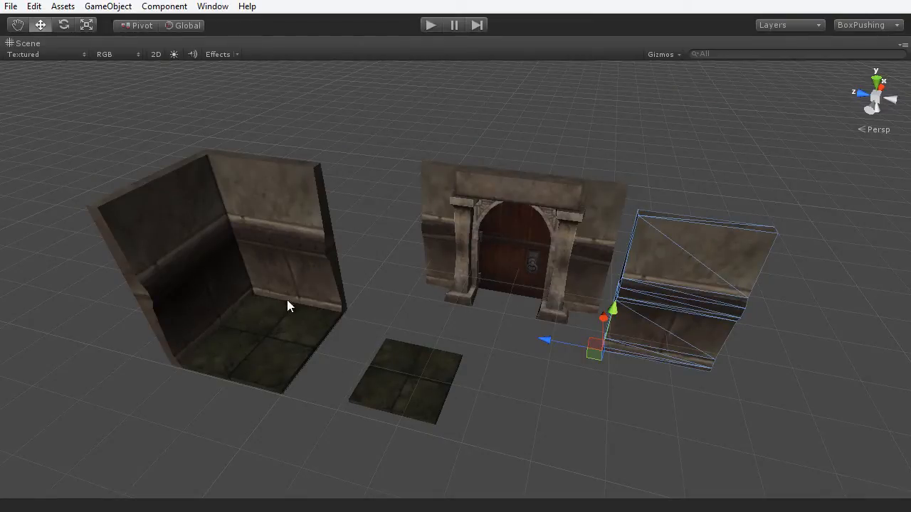
click(582, 439)
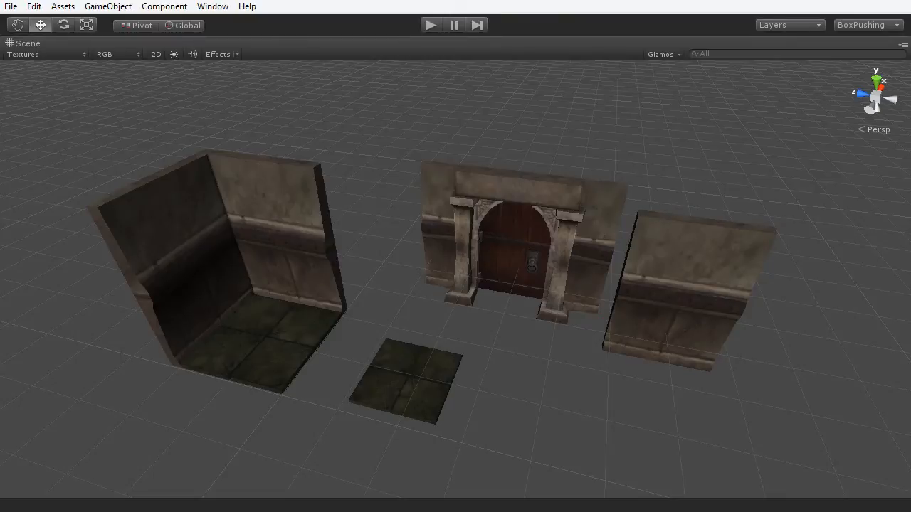
key(shift+space)
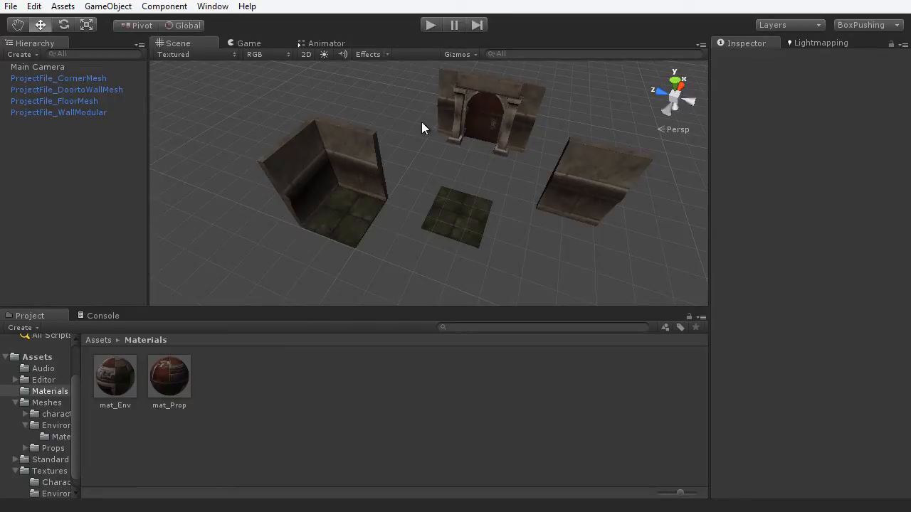
- Inspect the floor tile, modular wall, door wall and corner piece by selecting each
click(466, 217)
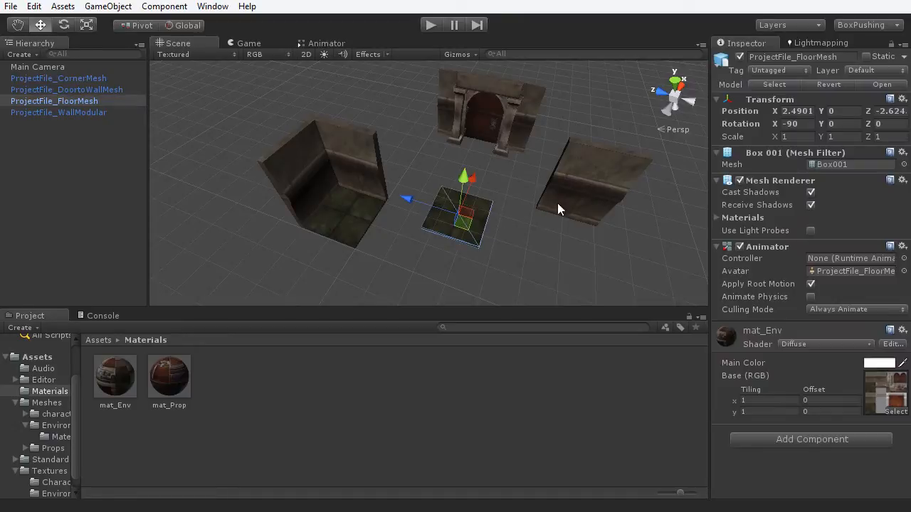
click(596, 183)
click(499, 125)
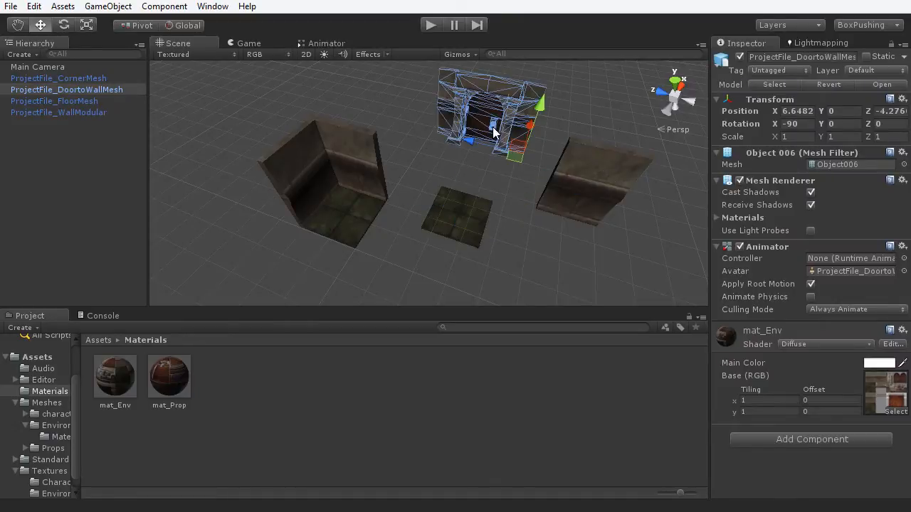
click(357, 218)
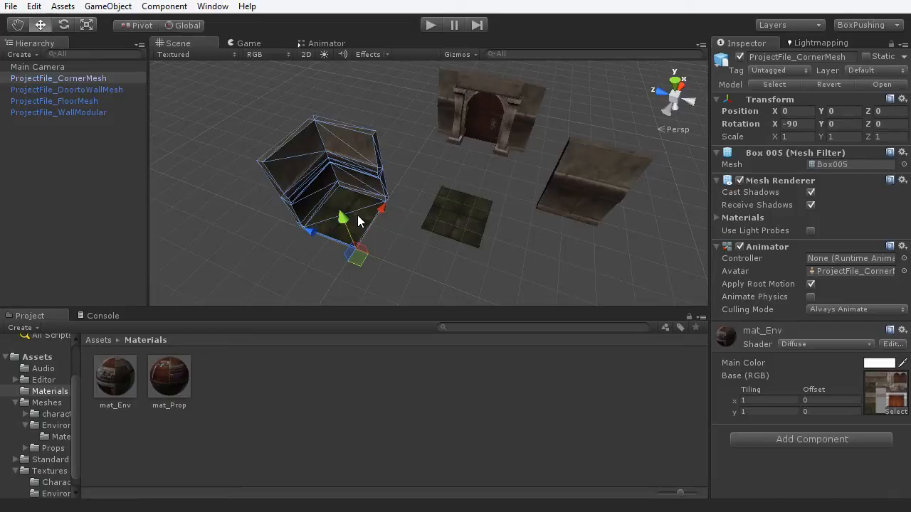
- Select the corner piece (ProjectFile_CornerMesh) sitting at the world origin
click(504, 268)
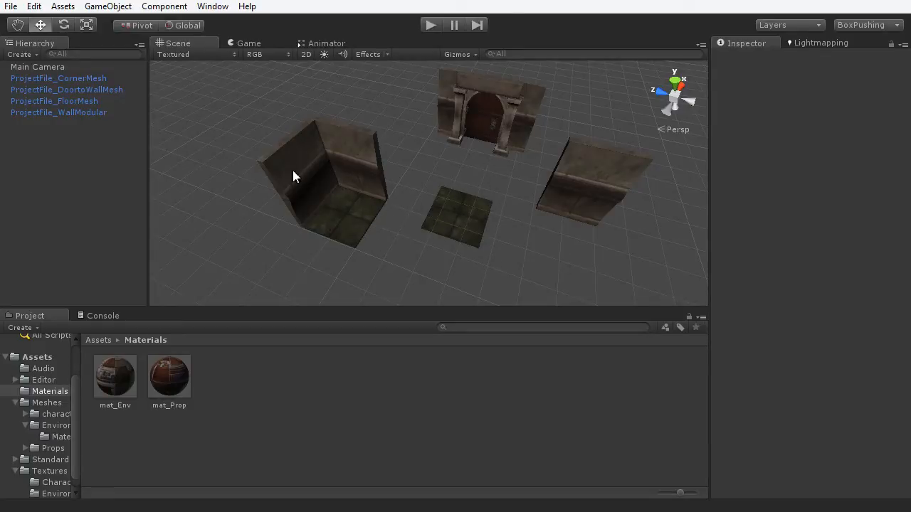
click(322, 165)
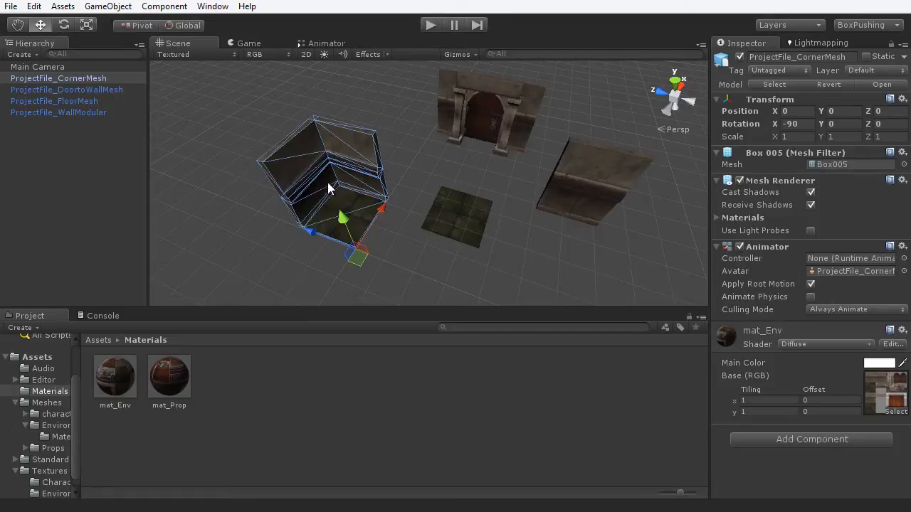
click(424, 250)
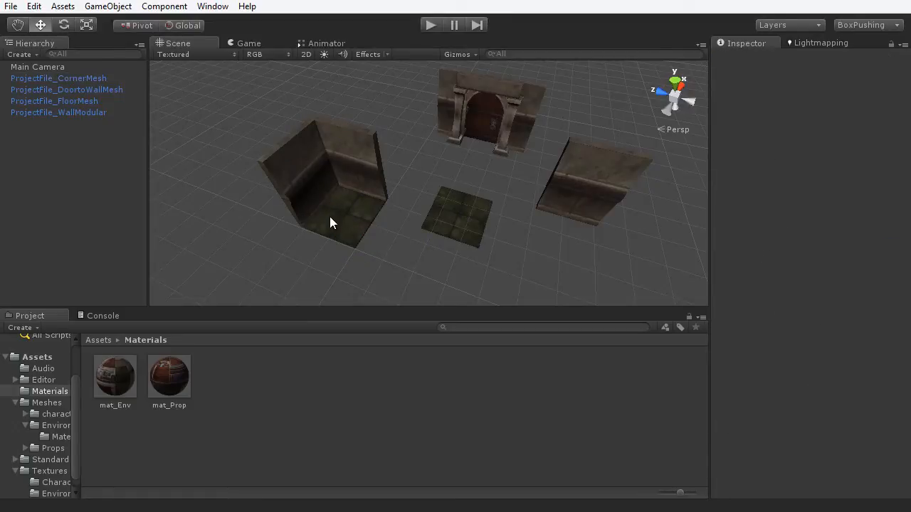
click(336, 173)
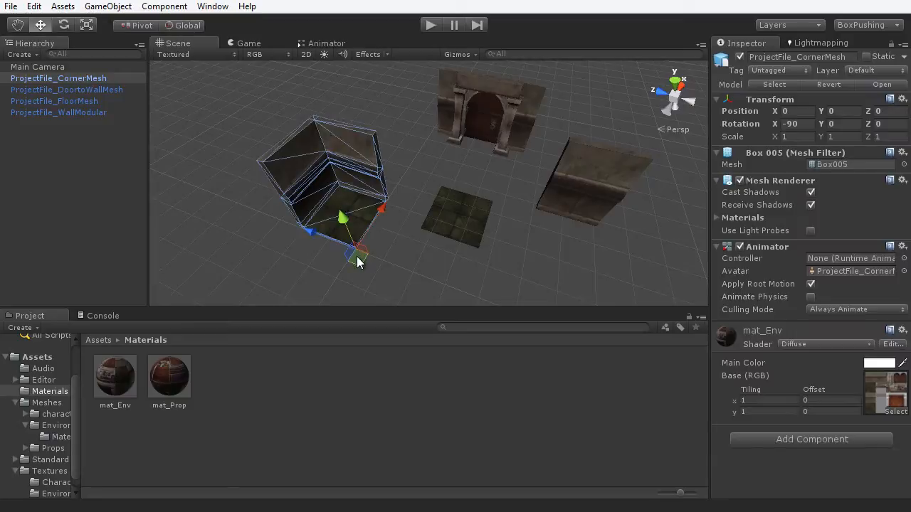
drag(356, 255, 370, 208)
key(ctrl+z)
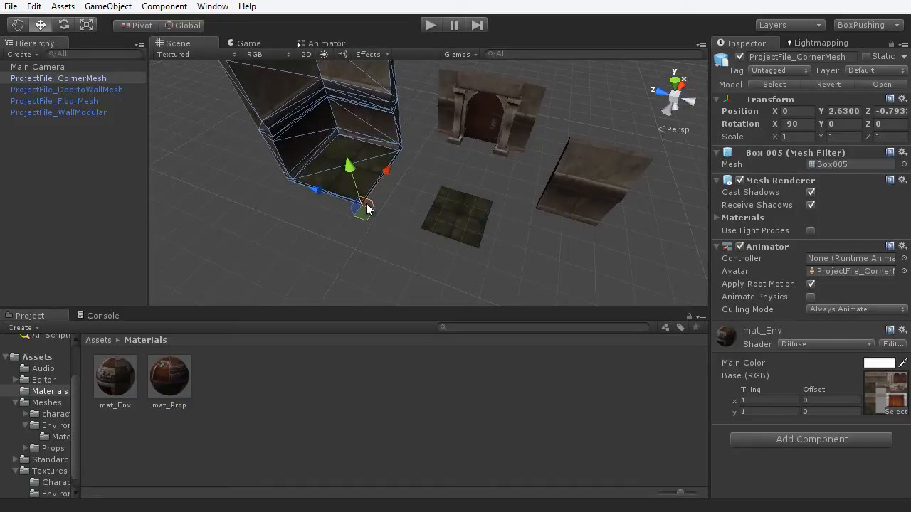
key(ctrl+z)
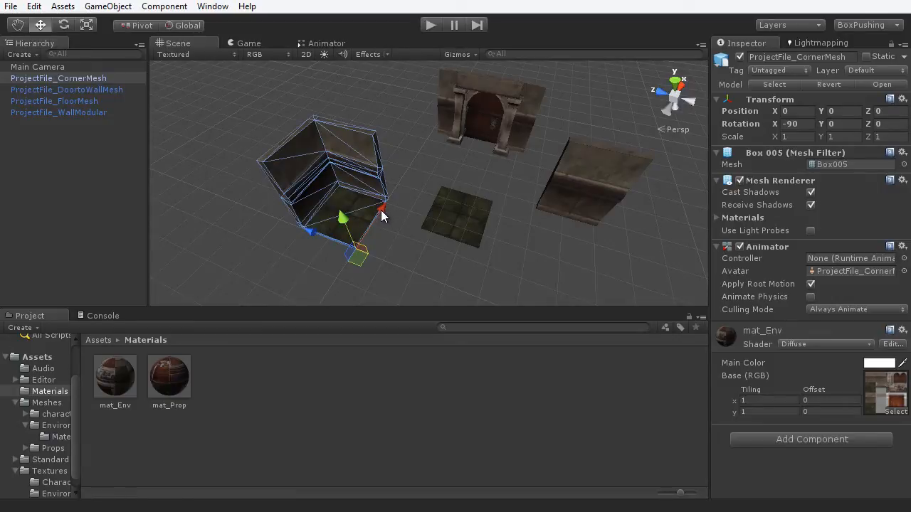
drag(380, 210, 725, 226)
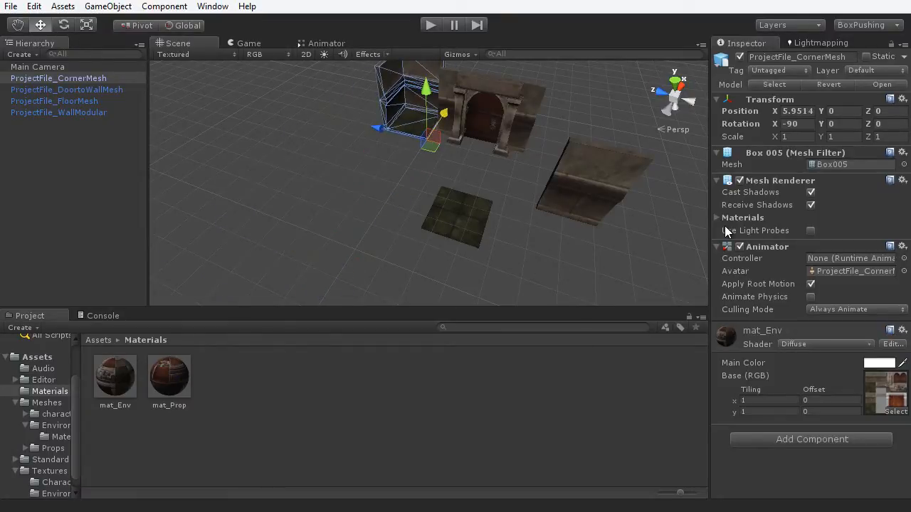
key(ctrl+z)
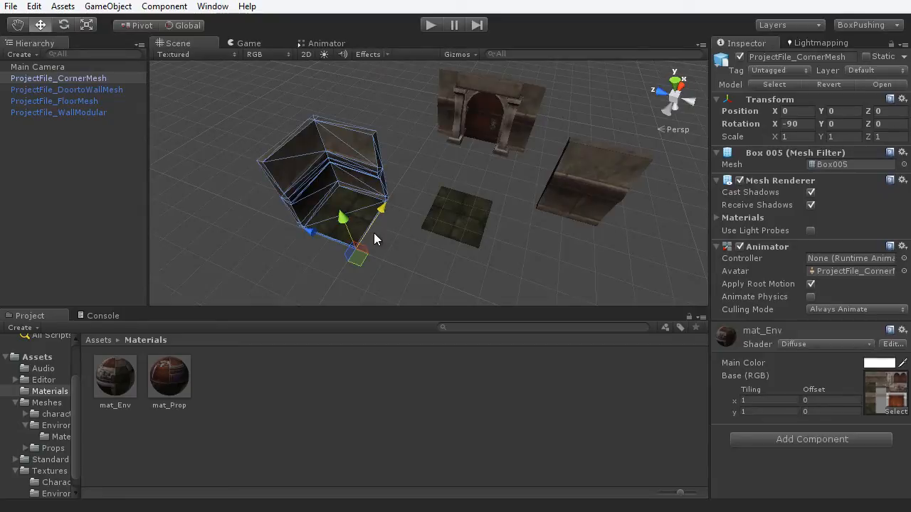
drag(381, 214, 331, 234)
key(ctrl+z)
mouse_move(387, 207)
mouse_down()
mouse_move(472, 181)
mouse_move(572, 175)
mouse_move(413, 172)
mouse_move(479, 174)
mouse_move(282, 144)
mouse_move(360, 228)
mouse_move(392, 204)
mouse_move(378, 202)
mouse_up()
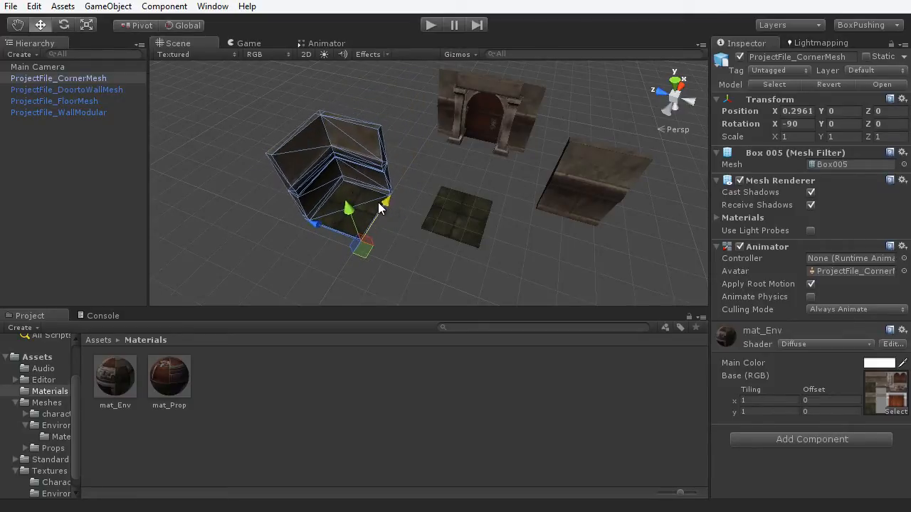
key(ctrl+z)
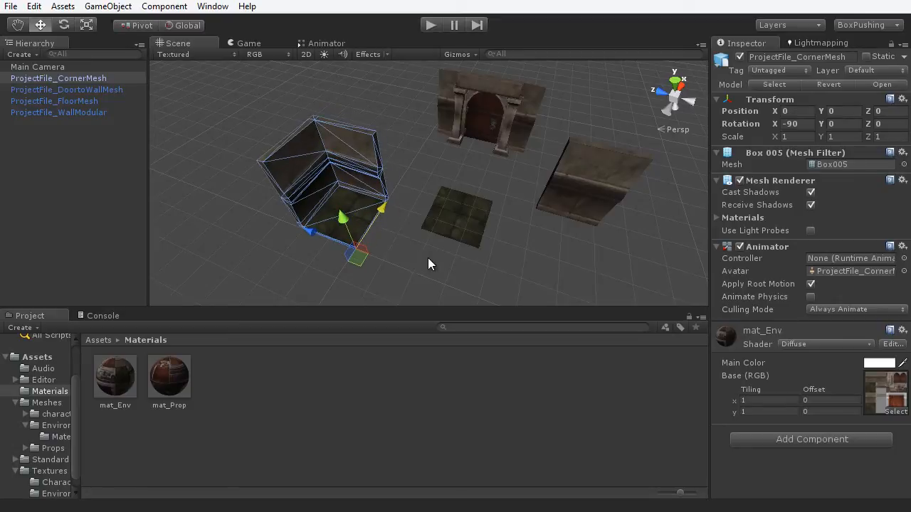
- Try sliding the corner piece along X, then undo the move
alt+drag(419, 260, 279, 257)
scroll(369, 238, up, 5)
alt+drag(369, 238, 362, 244)
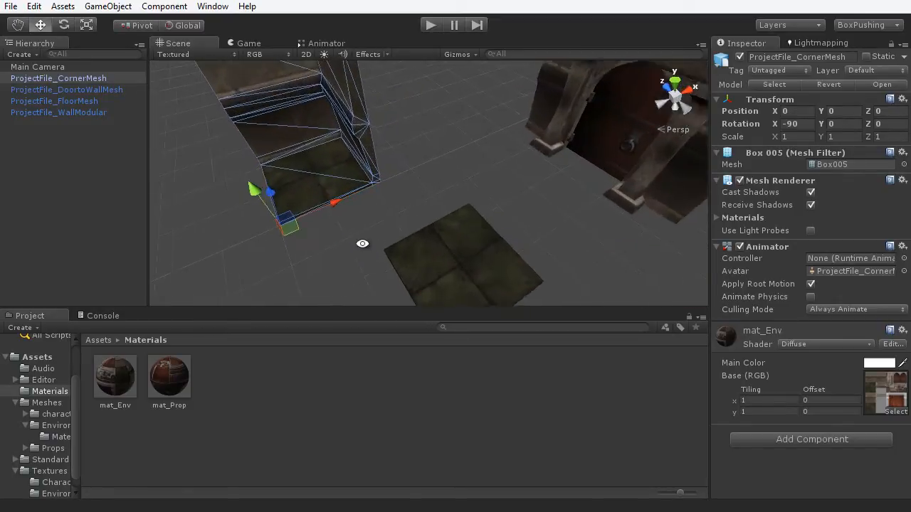
middle_drag(362, 244, 439, 242)
drag(383, 203, 483, 190)
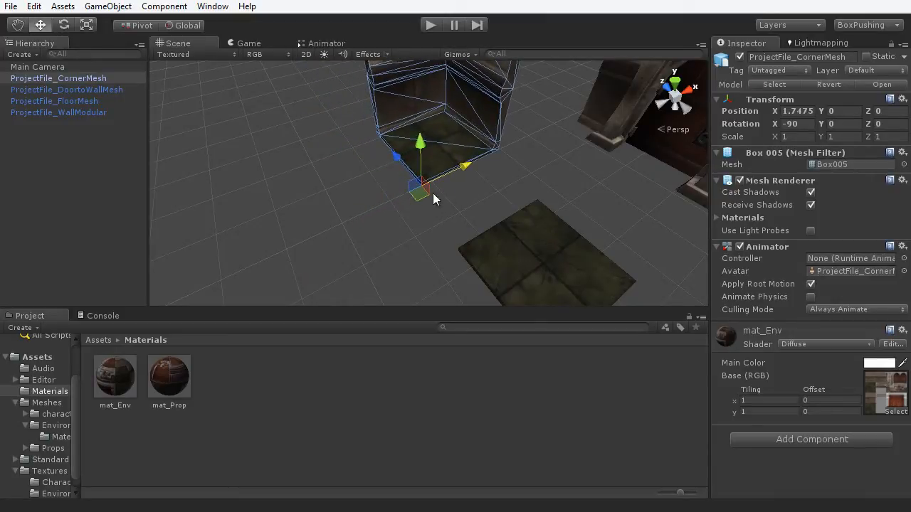
key(ctrl+z)
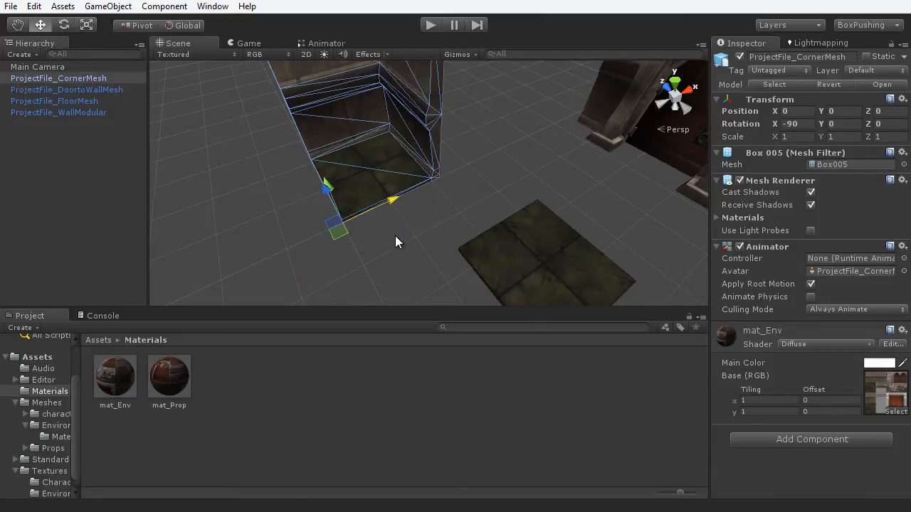
- Reposition the corner piece along X and Z to position 2, 0, 3
alt+drag(391, 259, 417, 195)
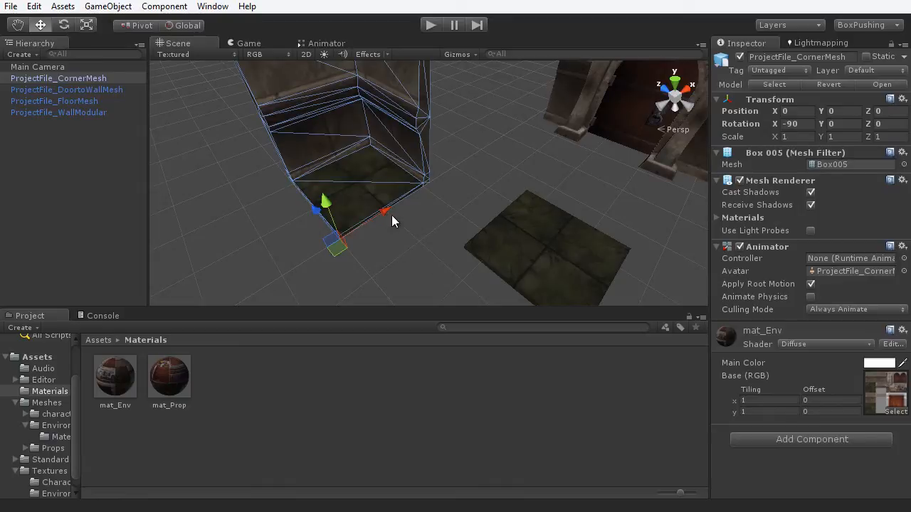
drag(397, 204, 416, 197)
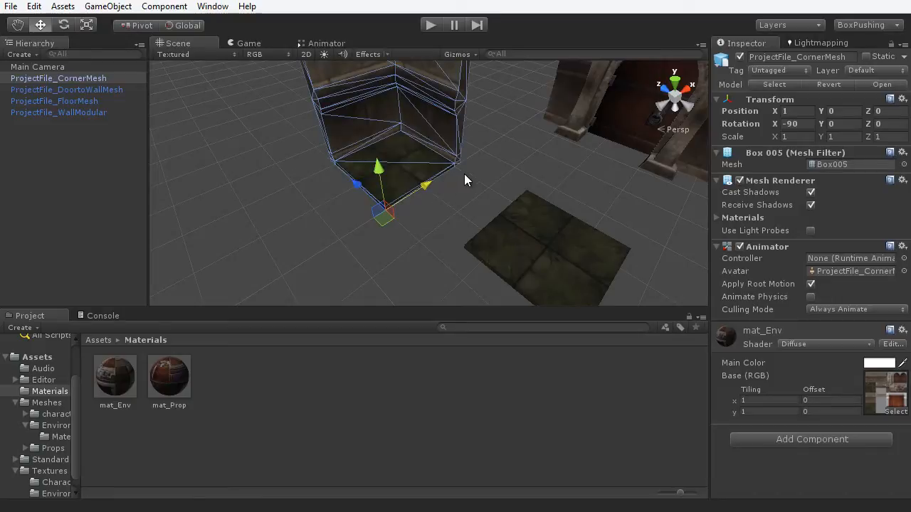
drag(464, 179, 788, 112)
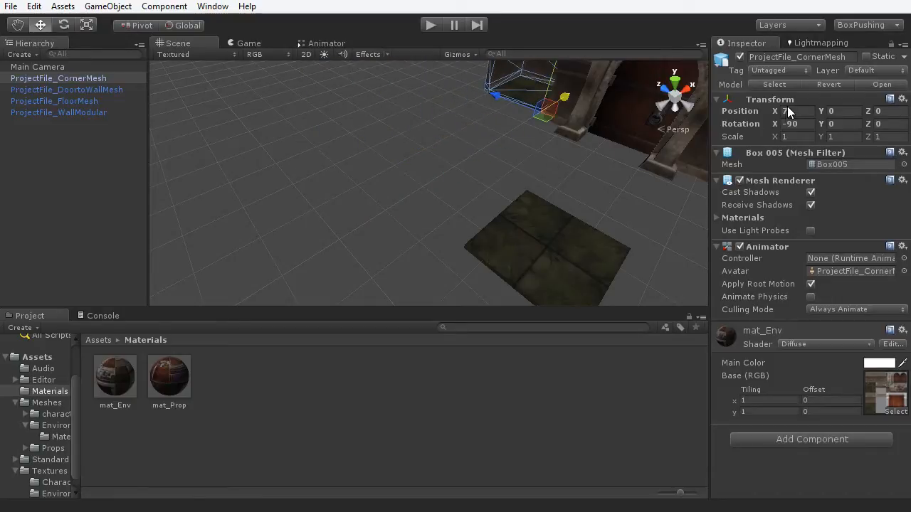
drag(678, 125, 382, 214)
scroll(398, 220, down, 5)
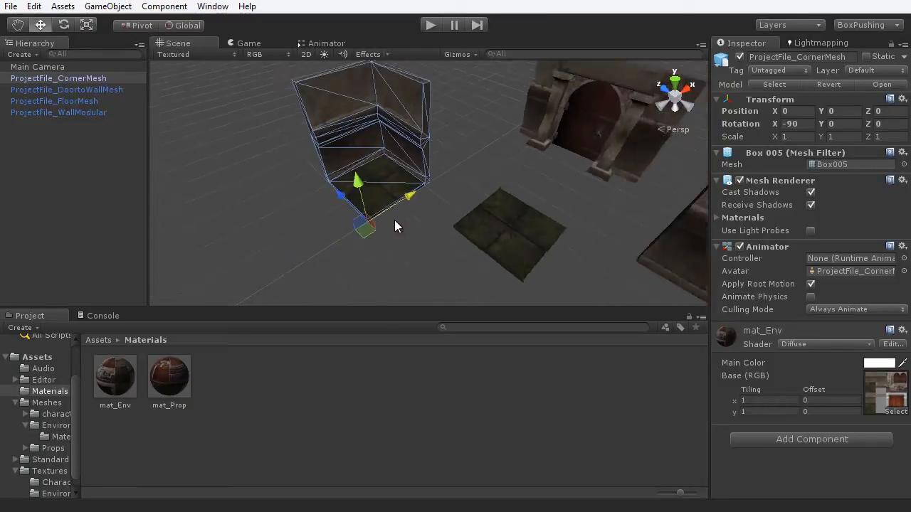
alt+drag(435, 257, 270, 199)
drag(322, 179, 355, 142)
- Zoom out to frame the whole corner piece on the grid and deselect it
alt+drag(402, 169, 290, 232)
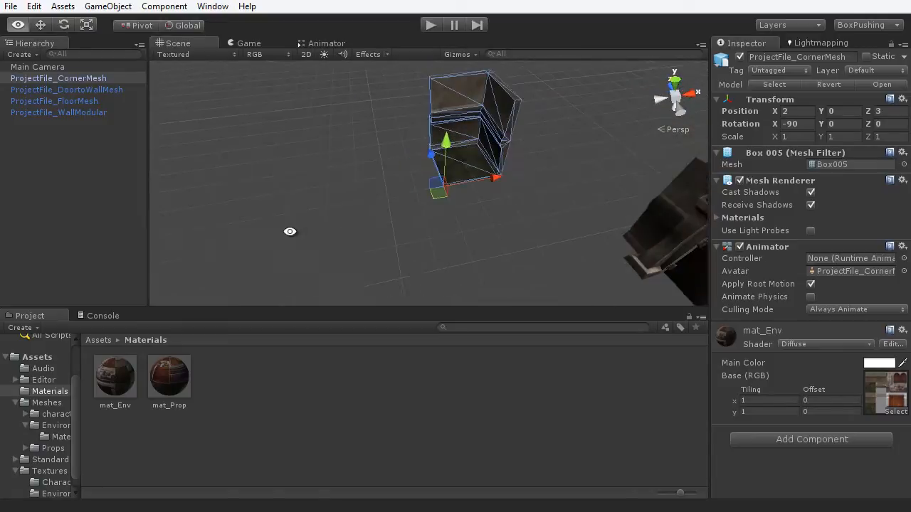
scroll(433, 222, up, 2)
scroll(433, 222, up, 2)
alt+middle_drag(489, 218, 470, 264)
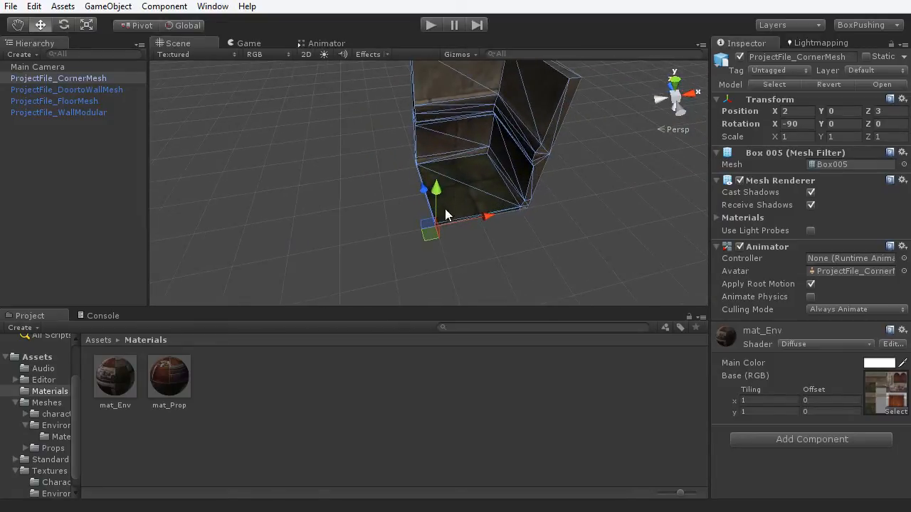
scroll(450, 224, down, 3)
click(462, 215)
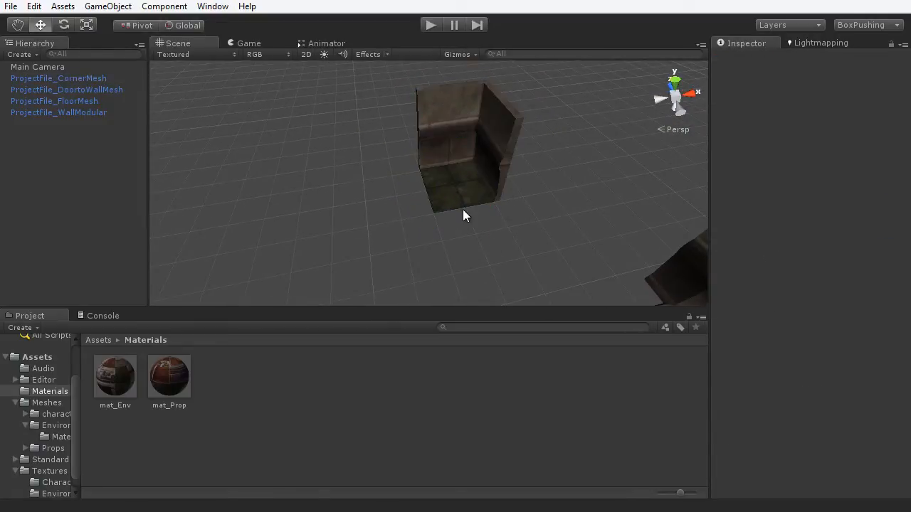
alt+drag(382, 207, 435, 171)
click(449, 185)
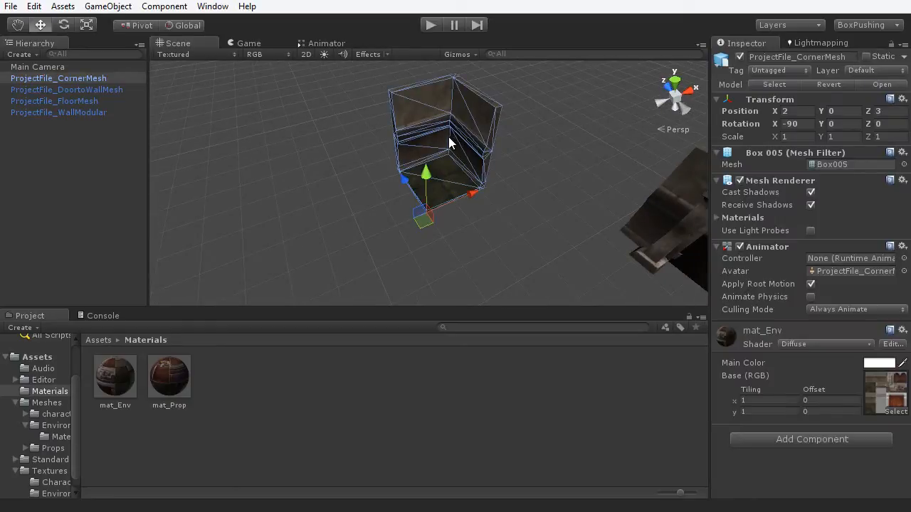
click(390, 228)
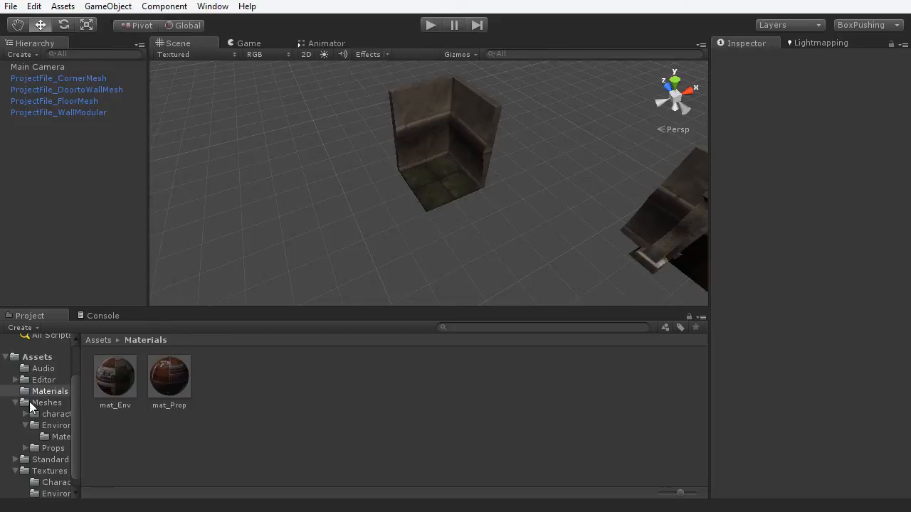
click(47, 403)
double_click(176, 374)
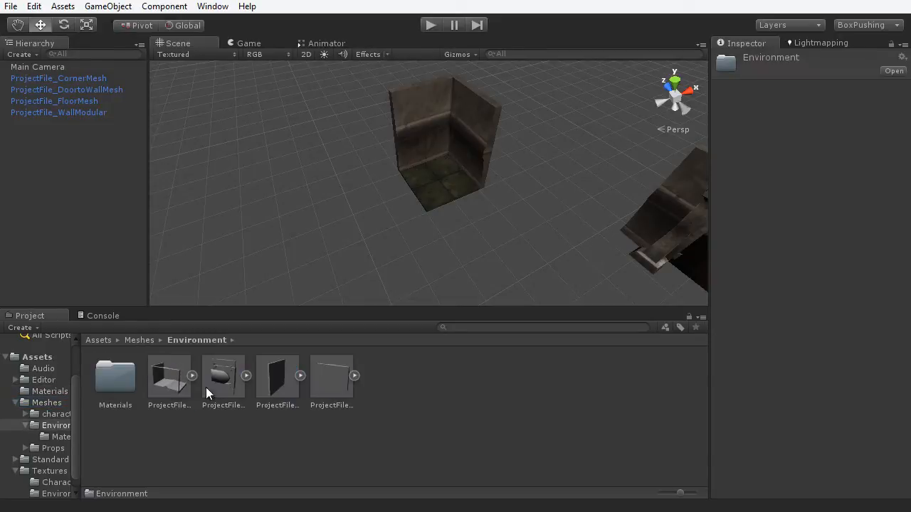
drag(168, 385, 293, 252)
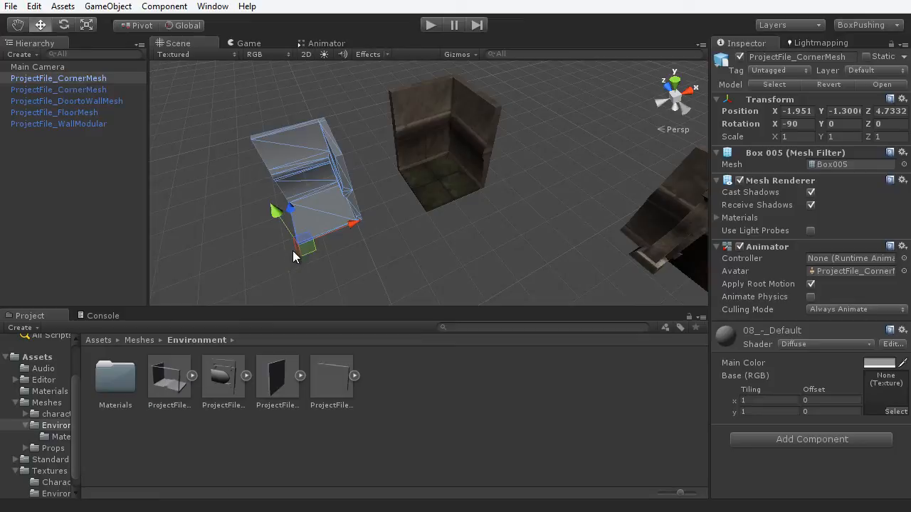
click(54, 471)
click(50, 392)
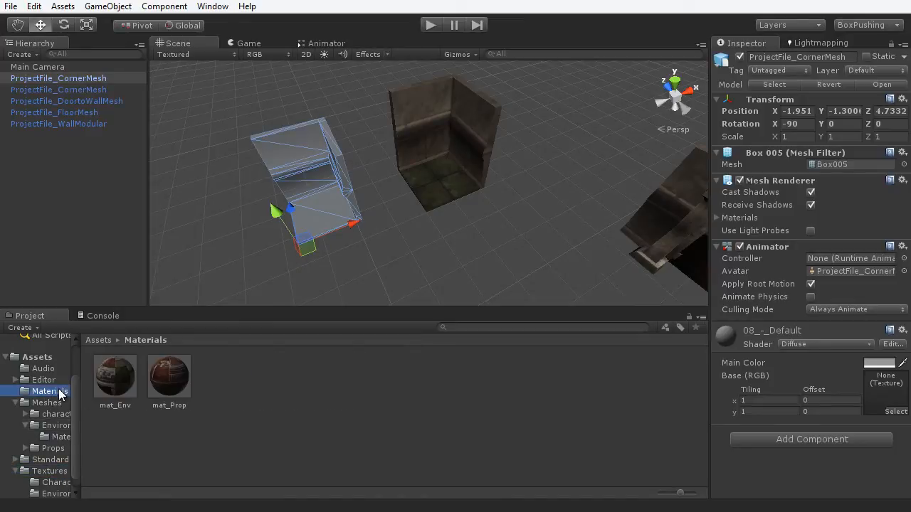
drag(120, 381, 338, 192)
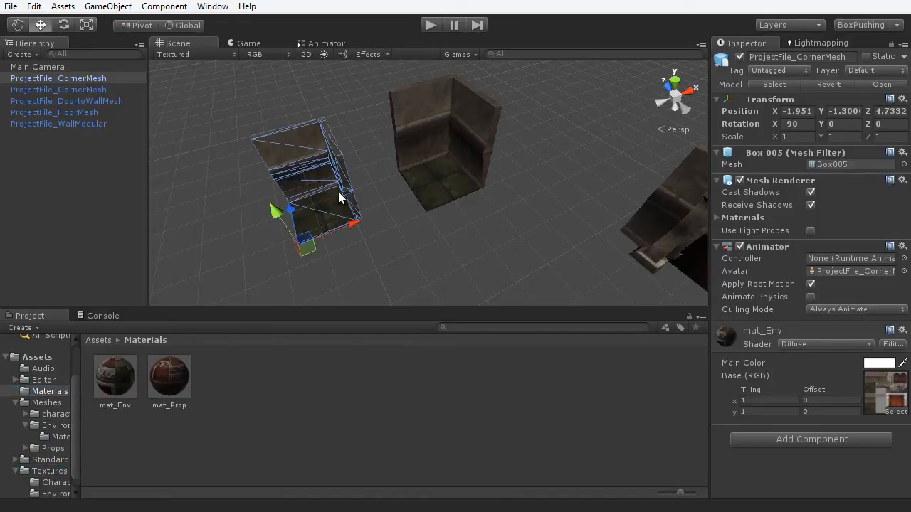
click(427, 258)
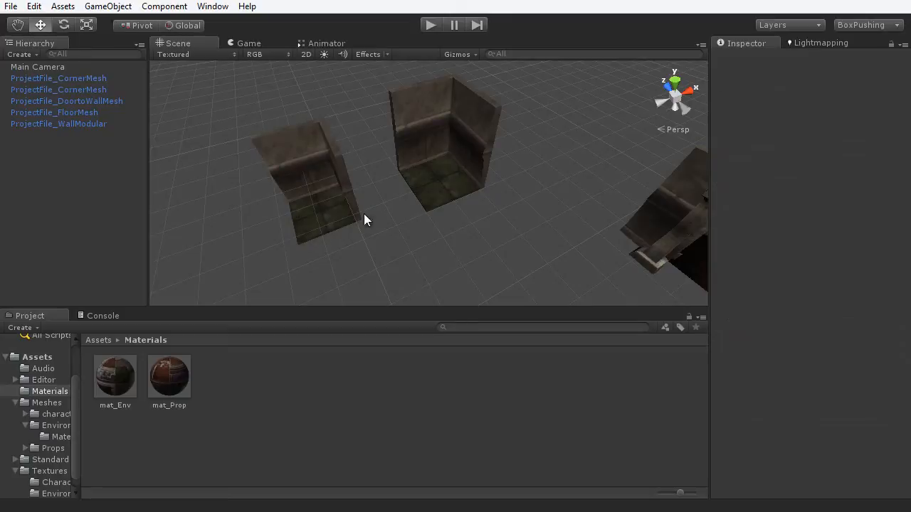
click(312, 170)
key(Delete)
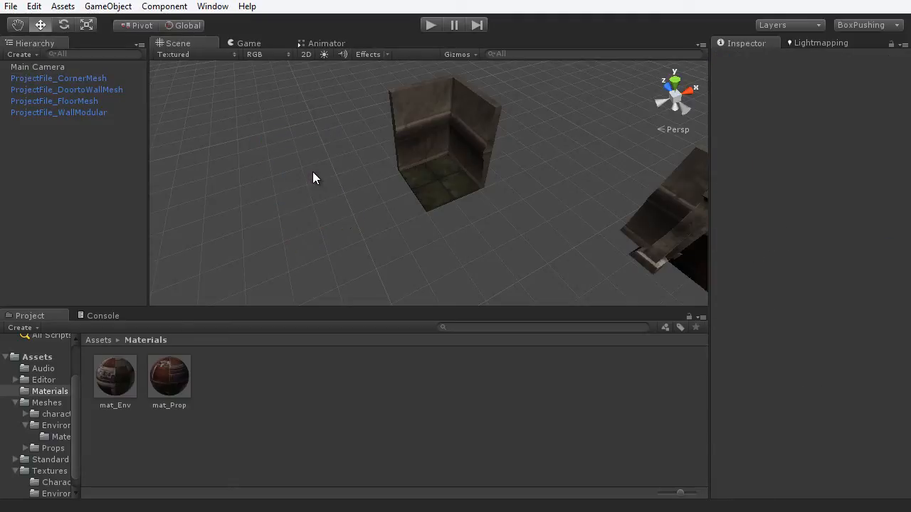
- Select the corner piece ProjectFile_CornerMesh
click(424, 156)
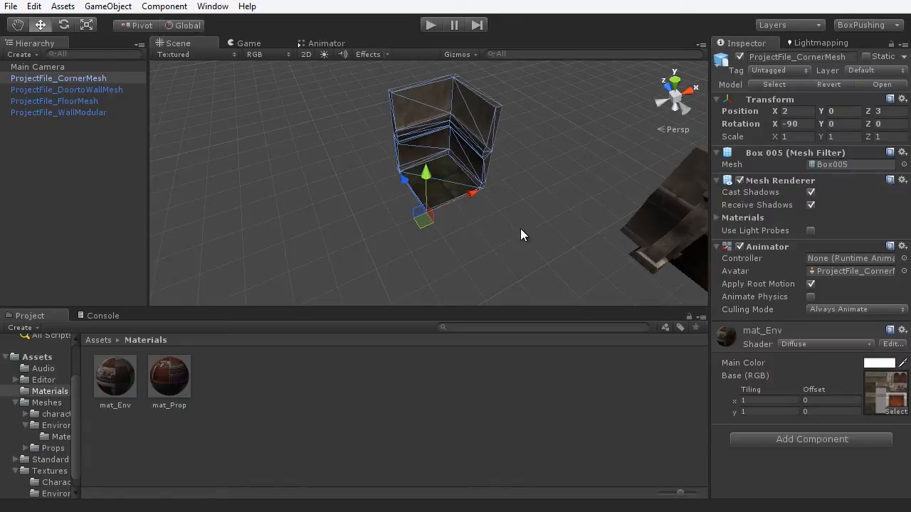
click(484, 186)
click(461, 158)
click(33, 7)
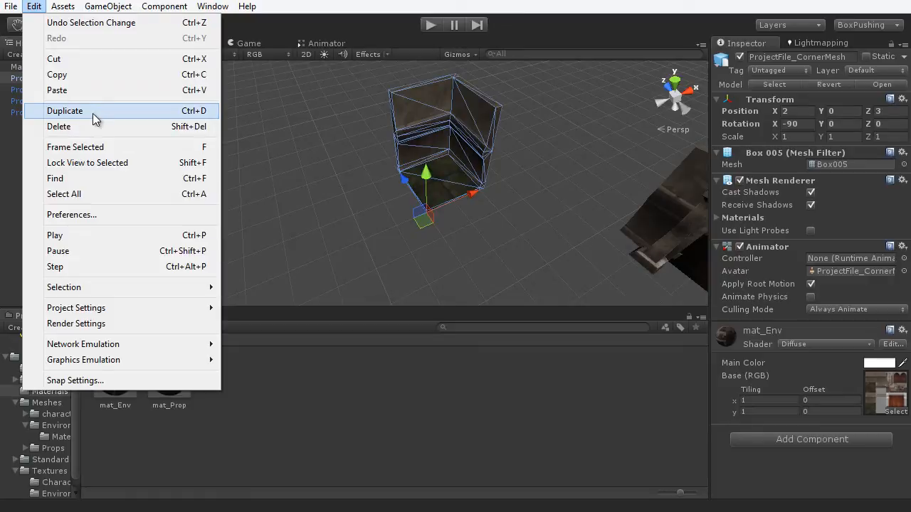
click(473, 170)
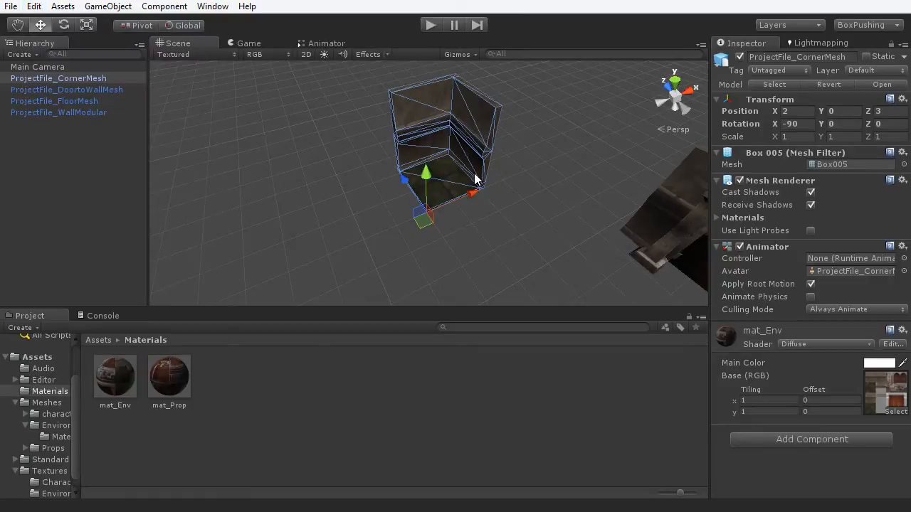
- Duplicate the corner piece and move the copy left along X to -1.273
key(ctrl+d)
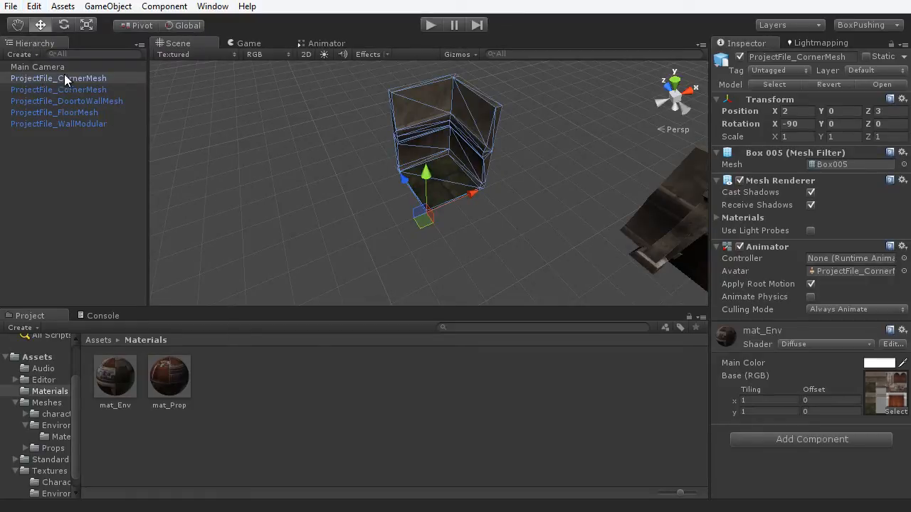
drag(472, 193, 377, 183)
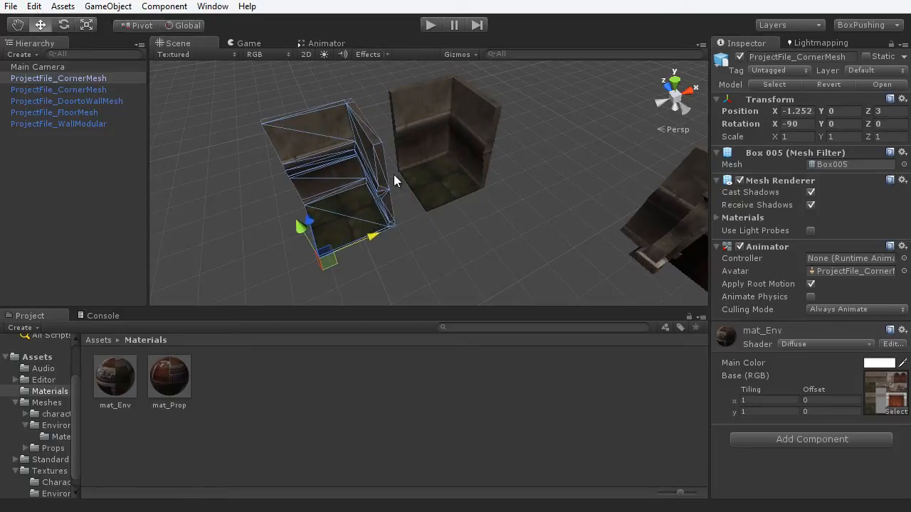
mouse_move(367, 234)
mouse_down()
mouse_move(342, 246)
mouse_move(366, 235)
mouse_up()
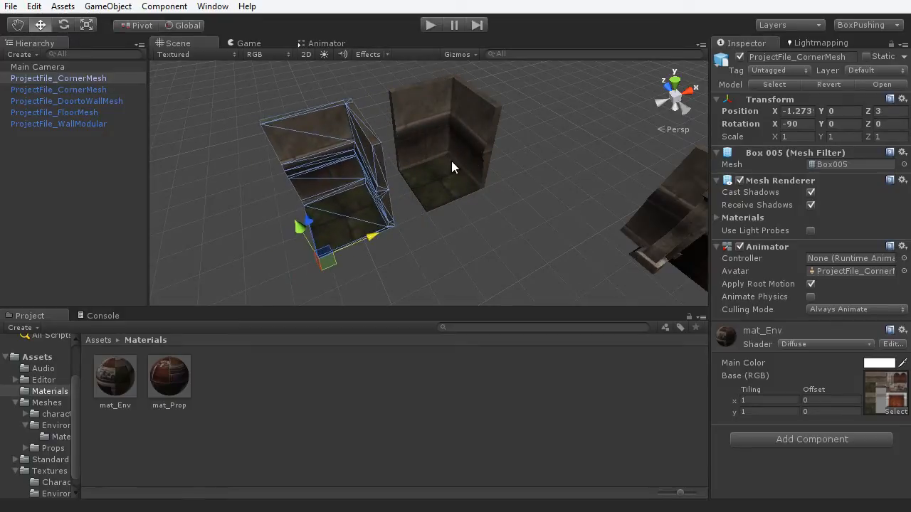
alt+drag(365, 196, 463, 181)
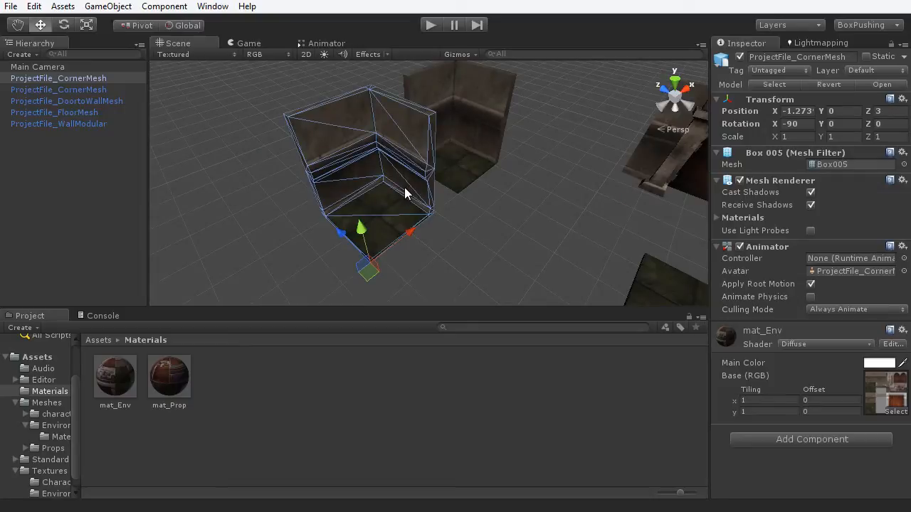
- Rotate the copied corner piece about Y, entering -90 as its Y rotation
key(e)
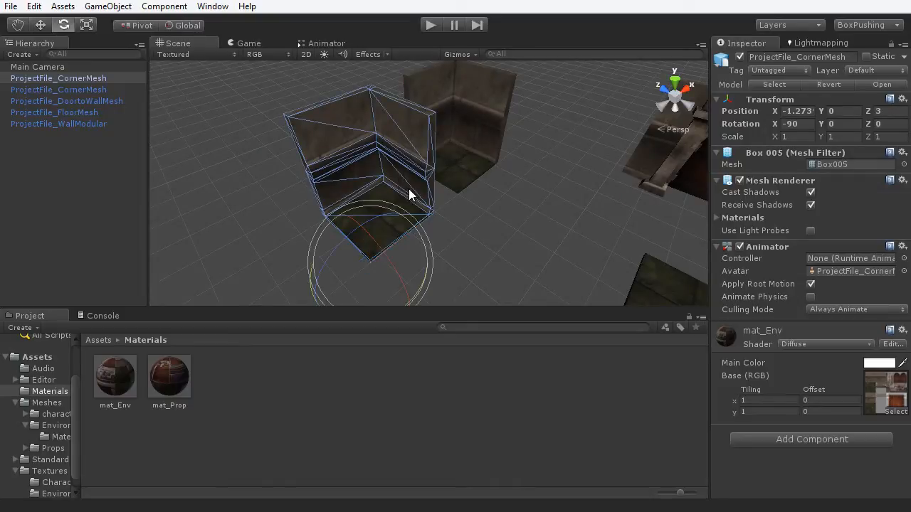
alt+drag(499, 226, 385, 283)
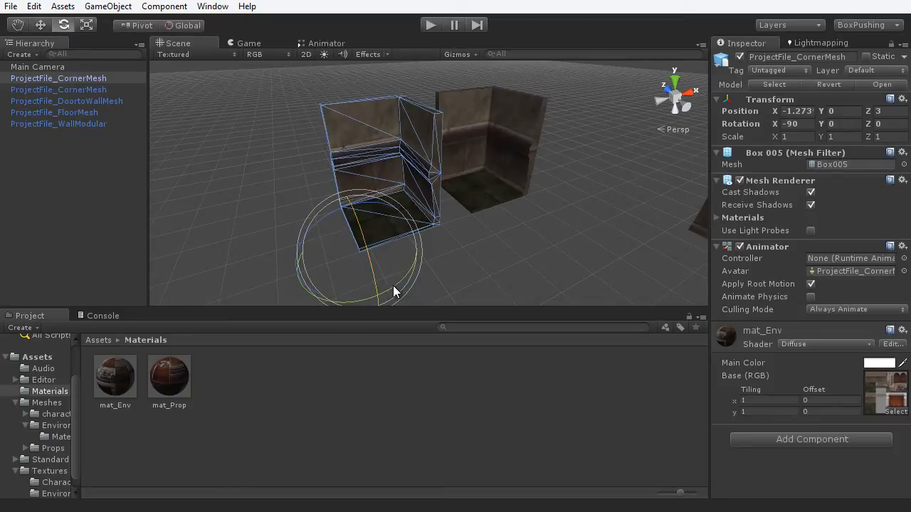
drag(393, 285, 459, 275)
key(ctrl+z)
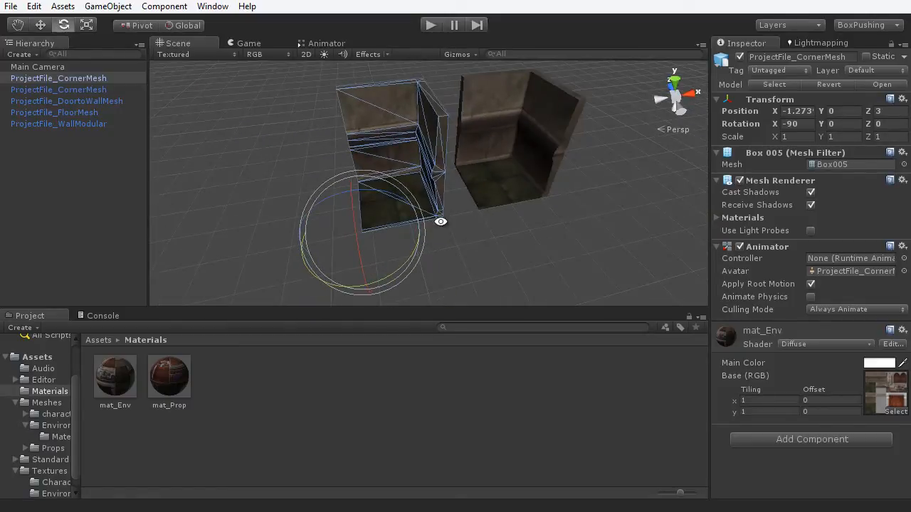
alt+drag(440, 221, 467, 206)
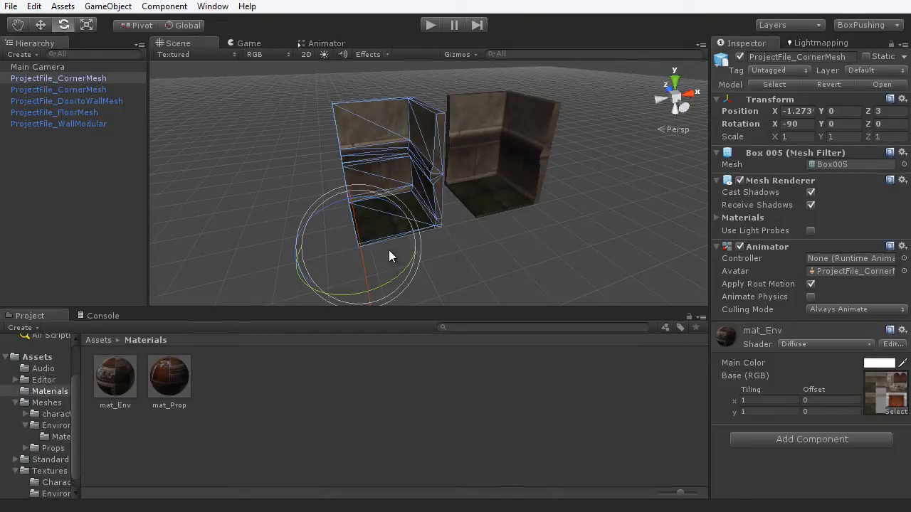
ctrl+drag(384, 292, 558, 232)
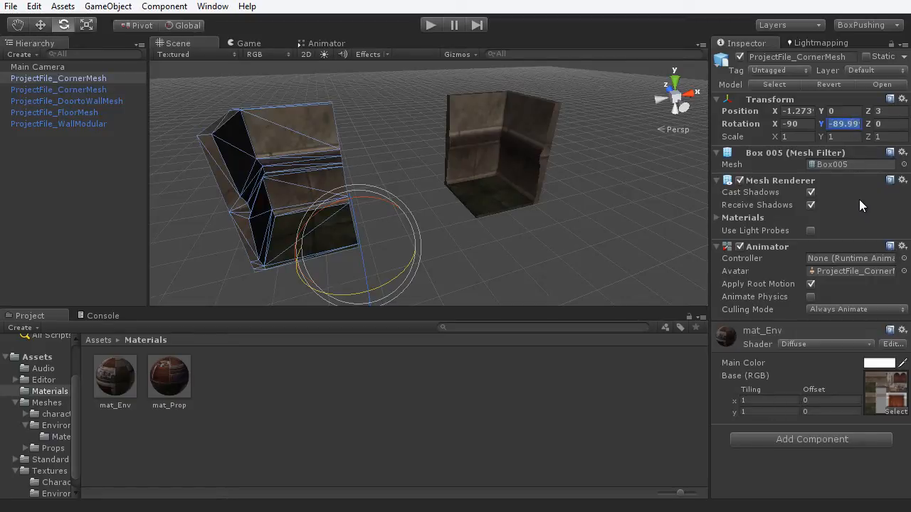
text(-90)
alt+drag(519, 213, 526, 251)
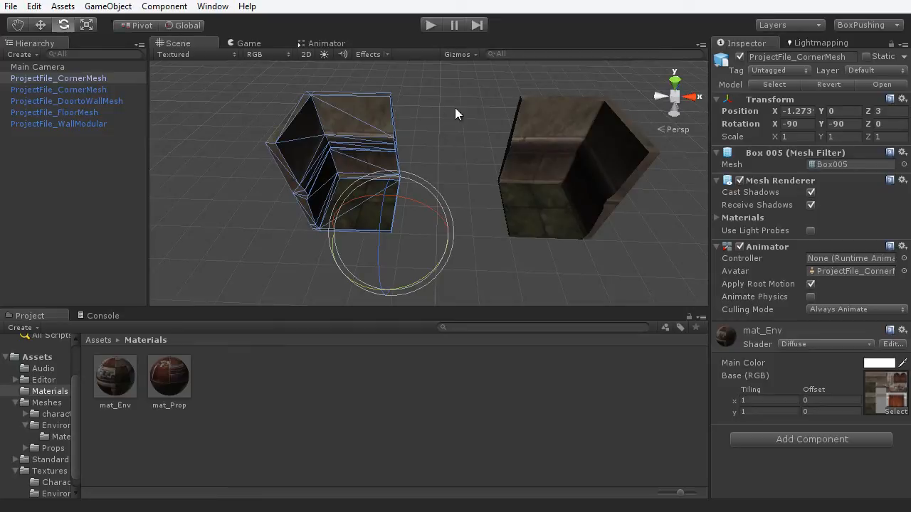
- Maximize the Scene view and orbit around both corner pieces
key(shift+space)
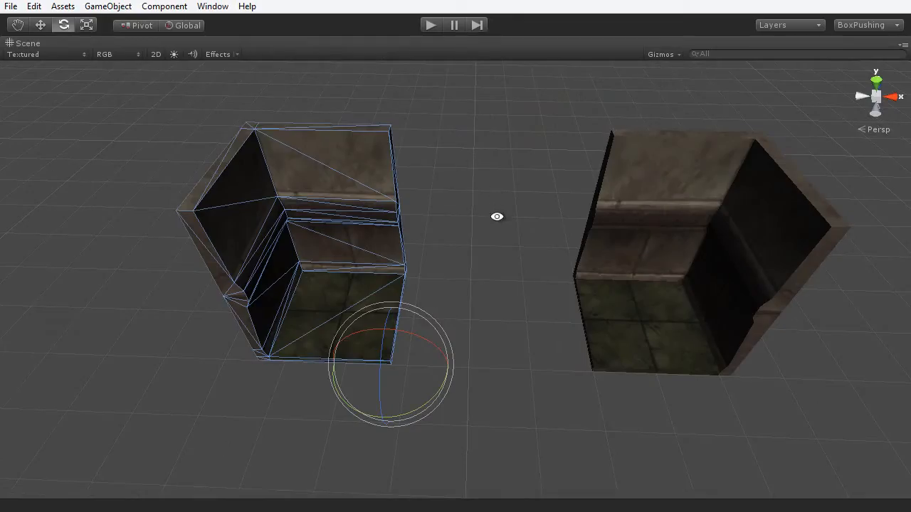
alt+drag(498, 217, 451, 181)
alt+drag(483, 229, 482, 275)
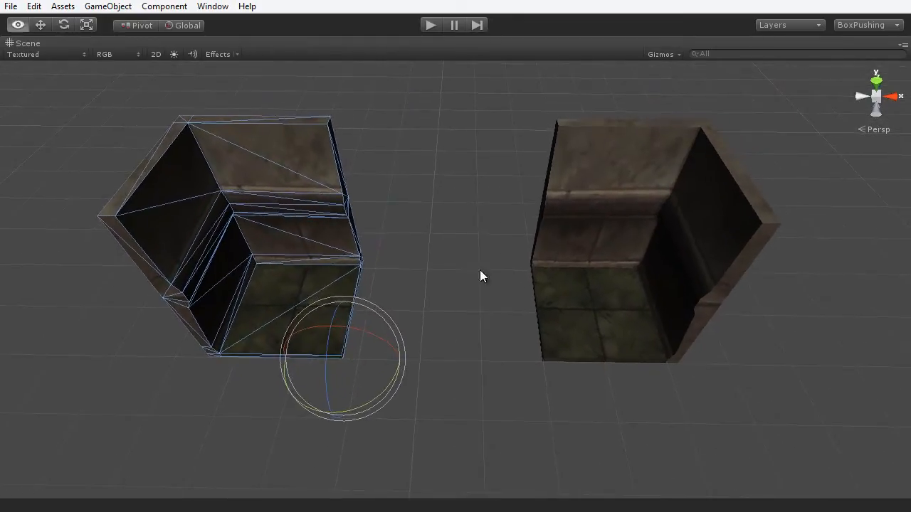
key(e)
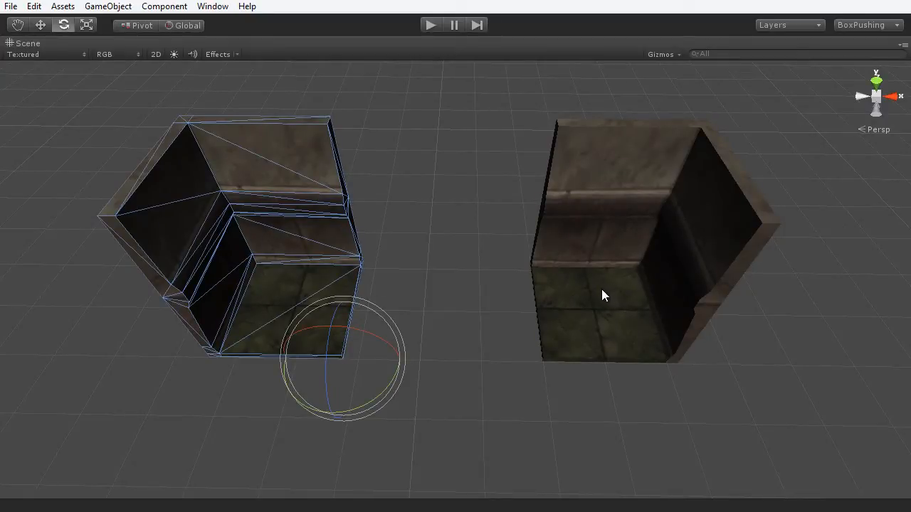
click(469, 307)
scroll(410, 374, up, 4)
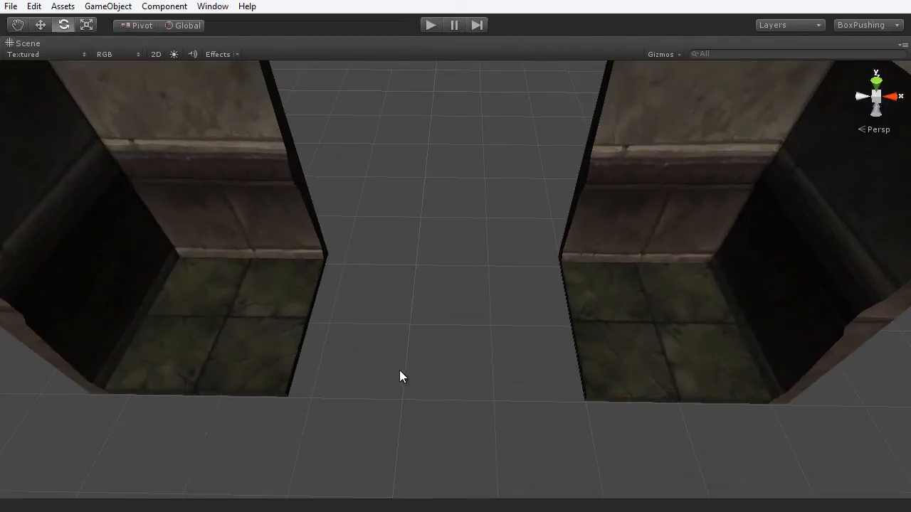
- Slide the left corner piece right toward the other with the Move tool
click(213, 326)
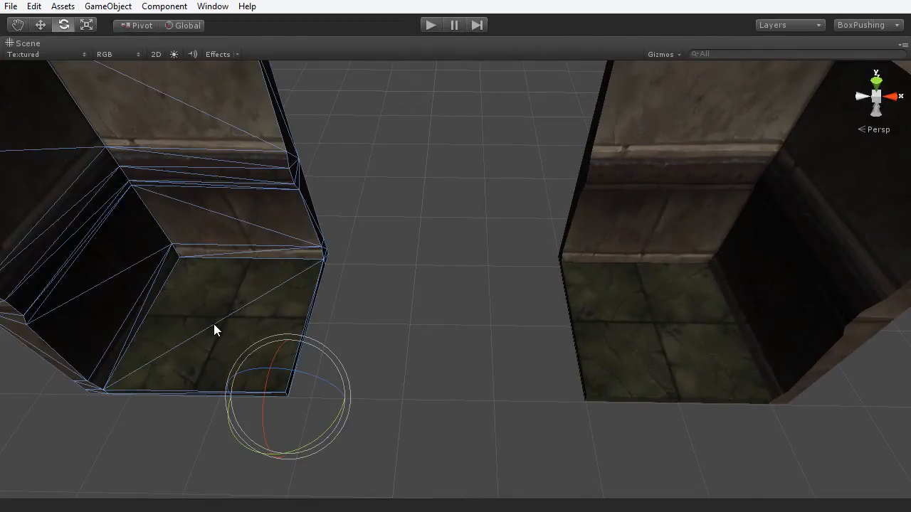
key(w)
right_drag(298, 368, 410, 356)
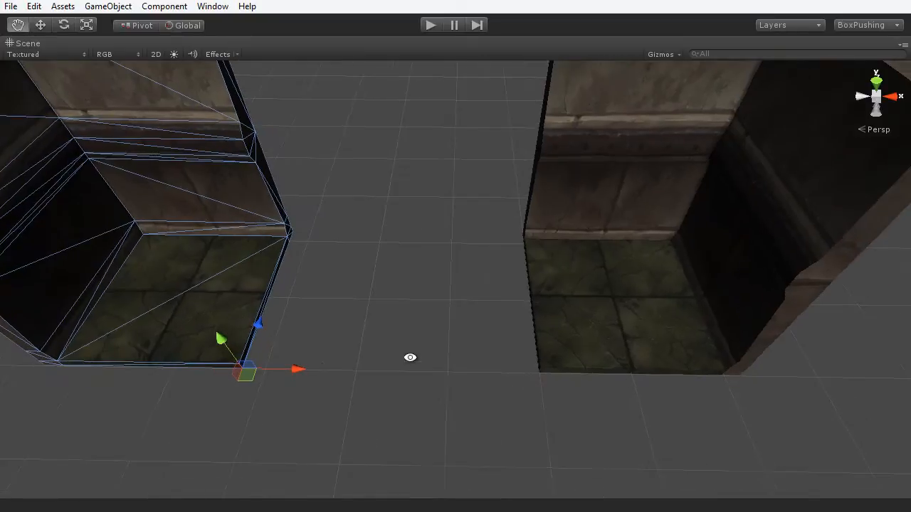
drag(289, 368, 478, 404)
click(580, 407)
- Select the floor tile and slide it back along X
scroll(477, 397, up, 5)
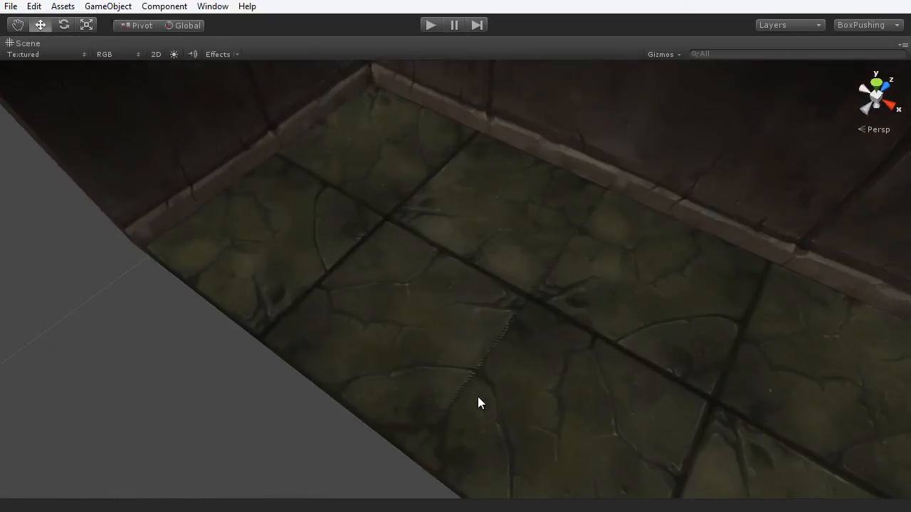
click(490, 397)
scroll(467, 392, down, 3)
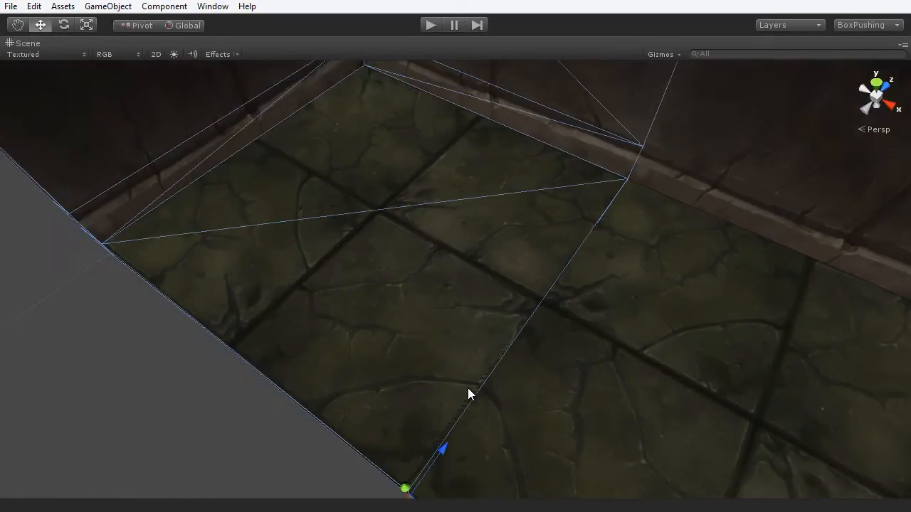
scroll(449, 423, down, 2)
drag(465, 472, 484, 402)
scroll(513, 363, up, 2)
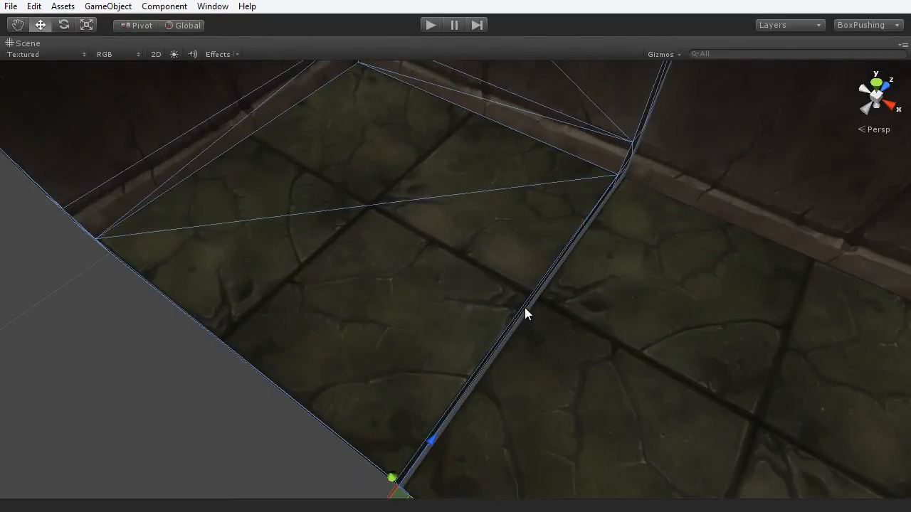
scroll(525, 309, down, 4)
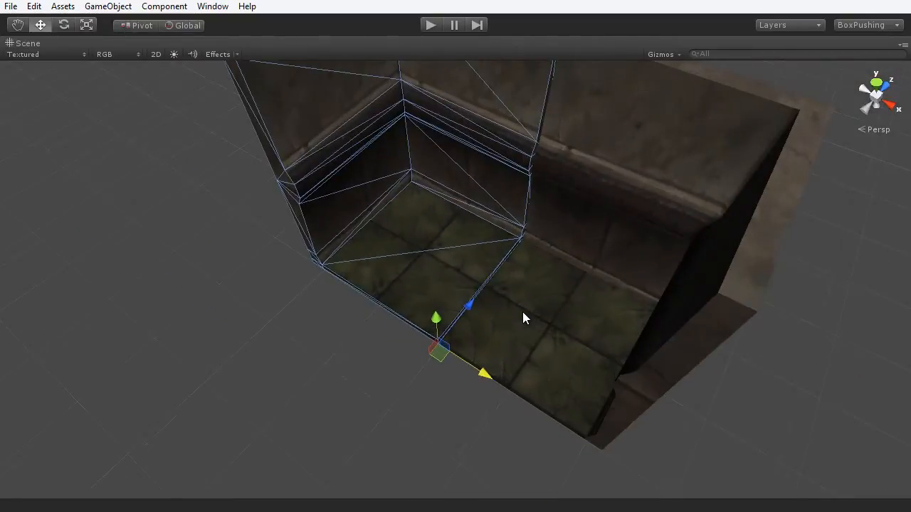
- Pull one corner piece away from the other, then reselect the left corner piece
drag(480, 373, 402, 314)
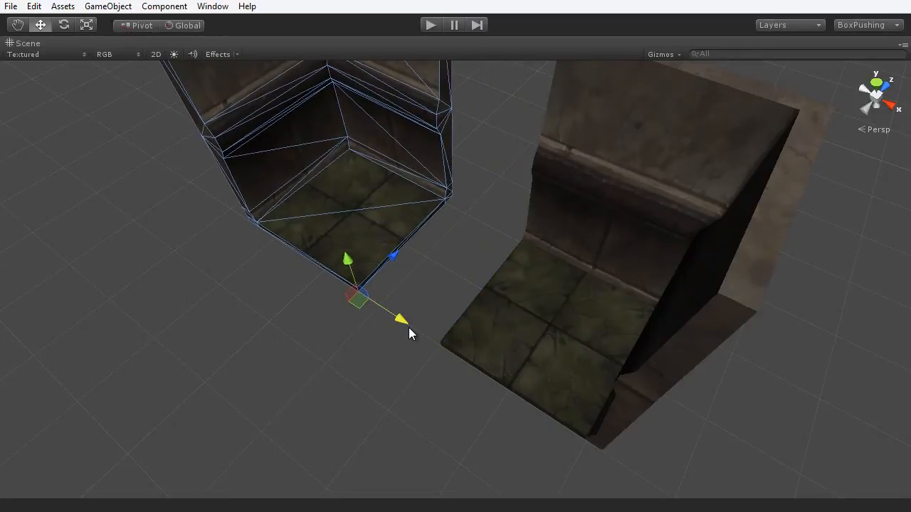
click(391, 368)
alt+drag(396, 325, 382, 163)
click(328, 135)
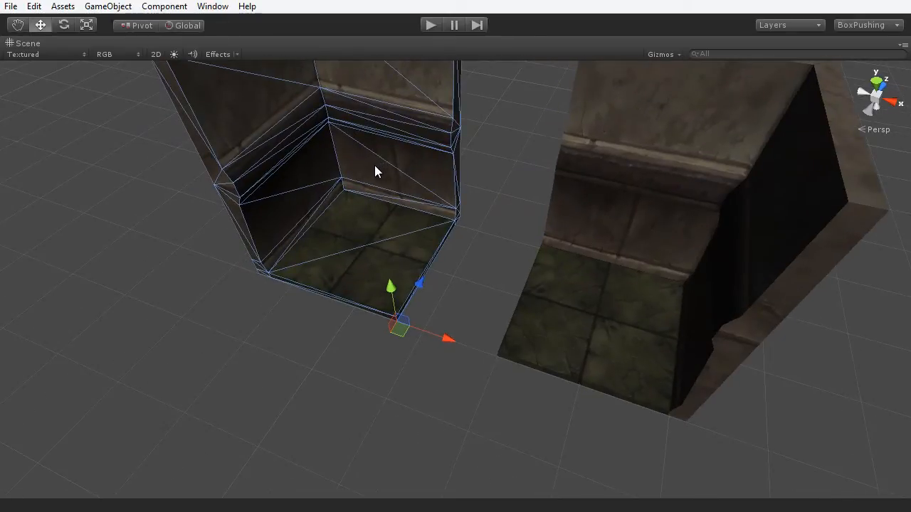
- Enable vertex snapping and frame the gap between the two corner pieces
key(v)
scroll(469, 355, up, 5)
alt+drag(488, 346, 501, 355)
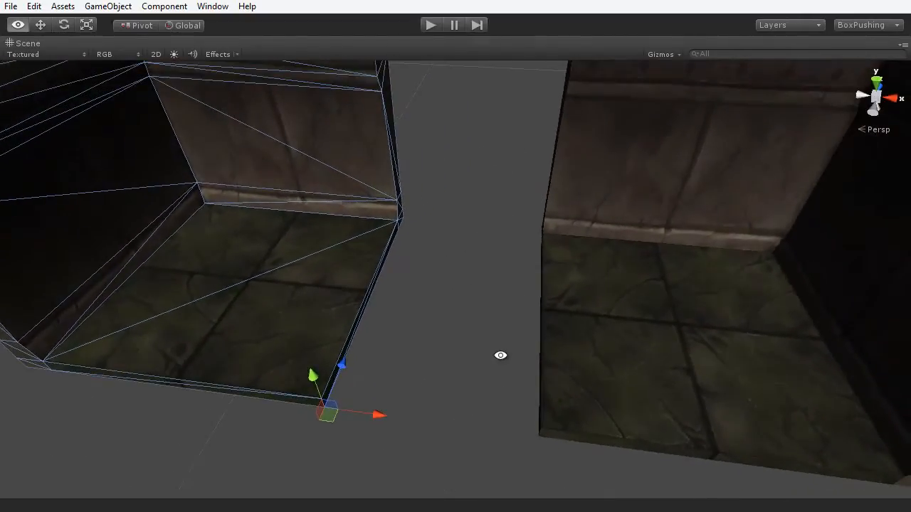
middle_drag(500, 355, 586, 191)
alt+drag(585, 192, 528, 288)
middle_drag(528, 288, 509, 343)
scroll(509, 343, up, 4)
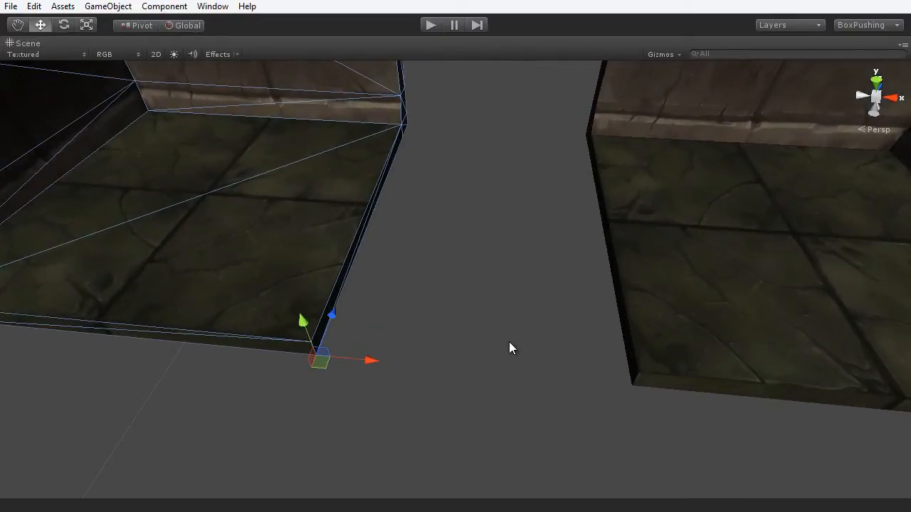
scroll(509, 342, down, 1)
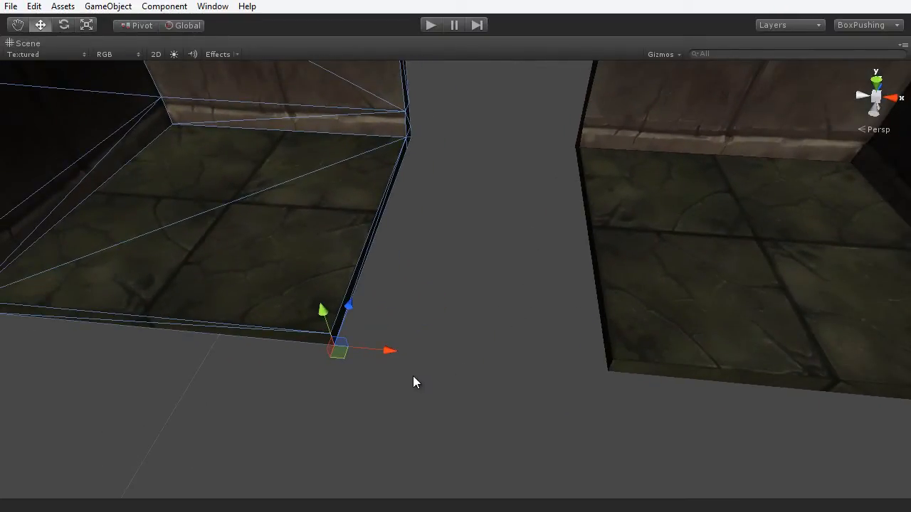
- Snap the left piece's corner vertex onto the right piece's corner, then deselect
key(v)
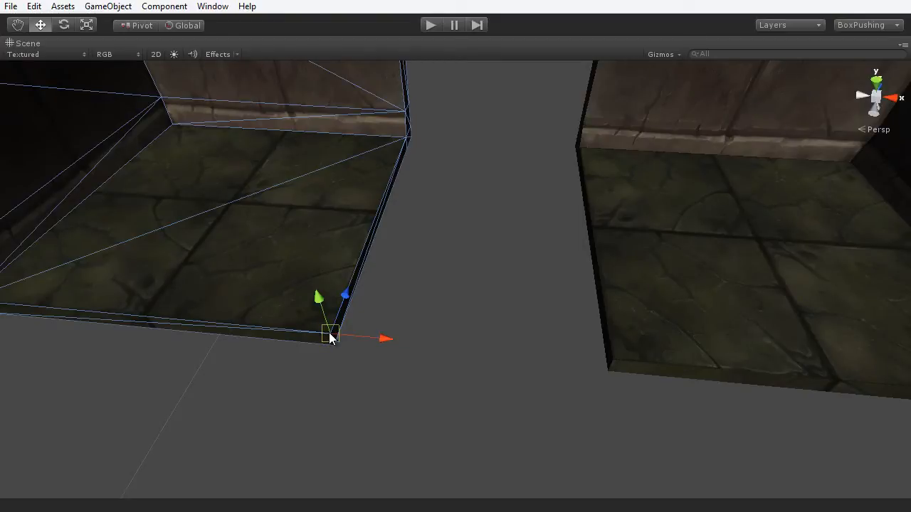
drag(330, 338, 622, 364)
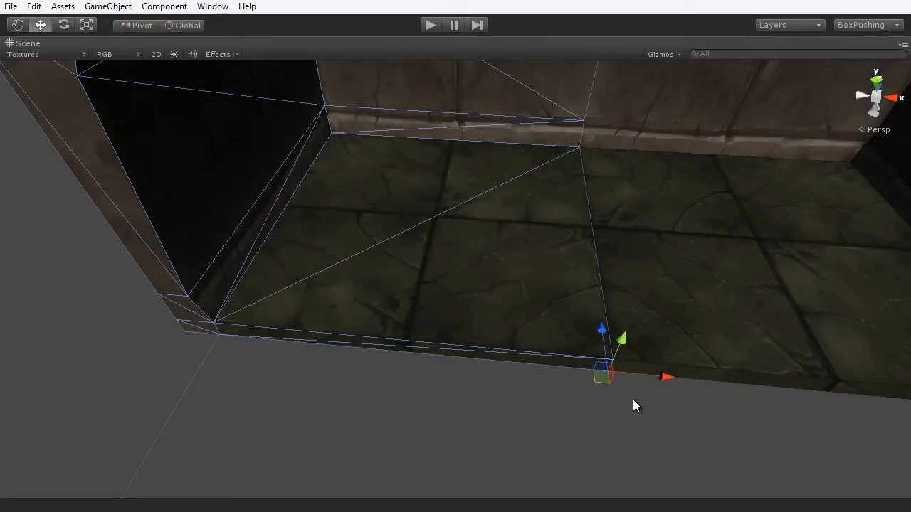
click(633, 399)
scroll(600, 321, down, 5)
alt+drag(600, 321, 520, 342)
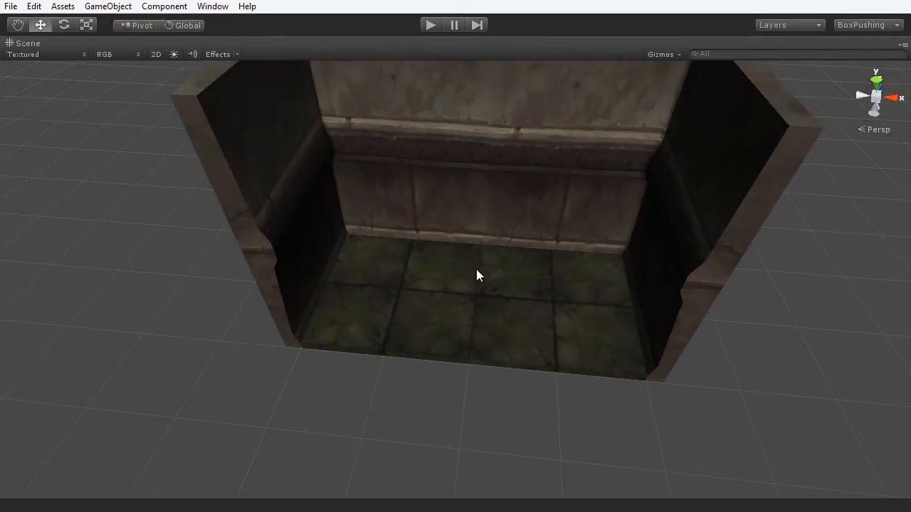
scroll(496, 237, down, 3)
alt+drag(506, 235, 407, 254)
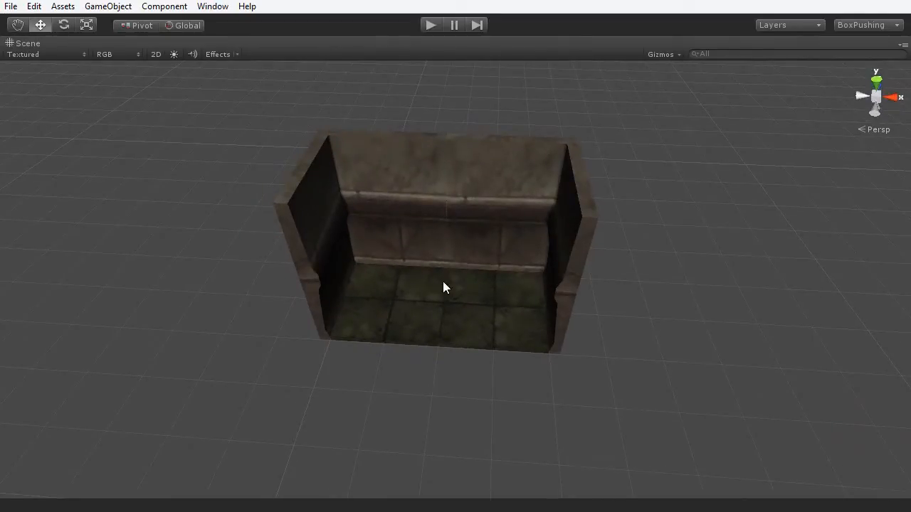
- Select the loose floor tile and move it closer to the room
scroll(466, 287, down, 3)
alt+drag(465, 291, 575, 249)
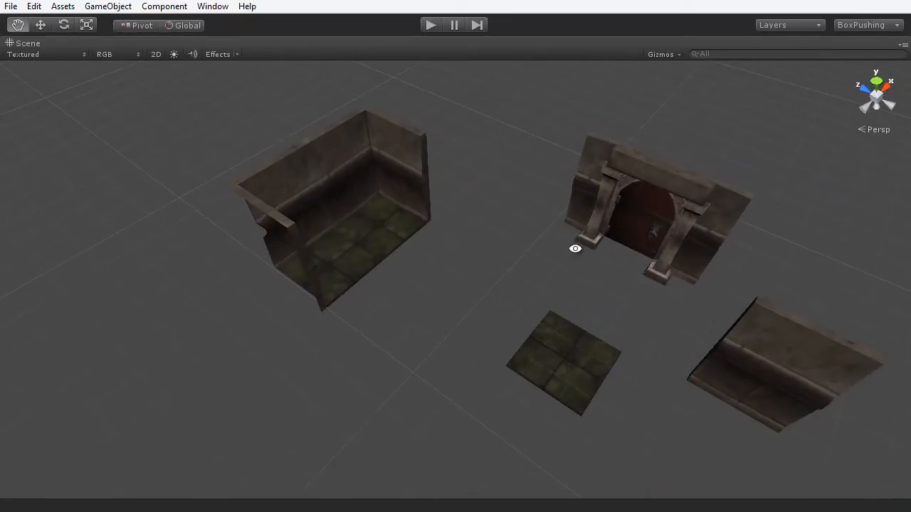
scroll(429, 255, up, 3)
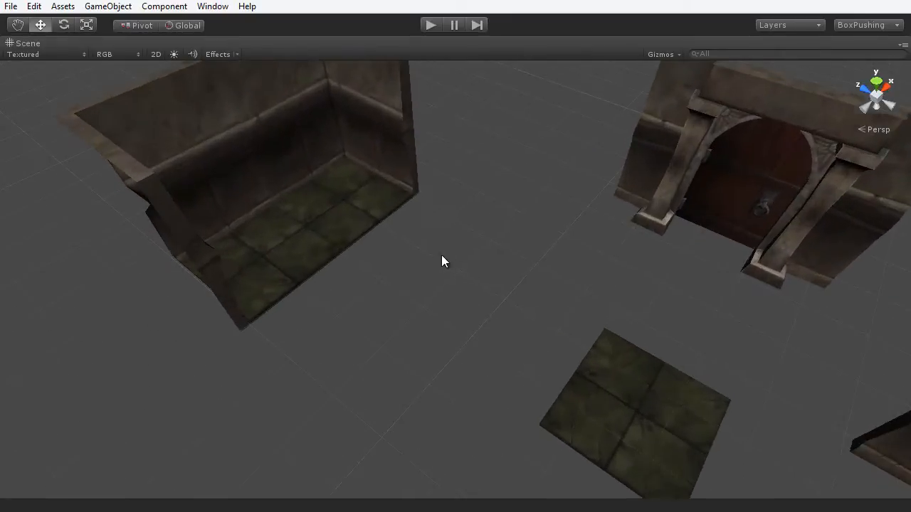
click(610, 393)
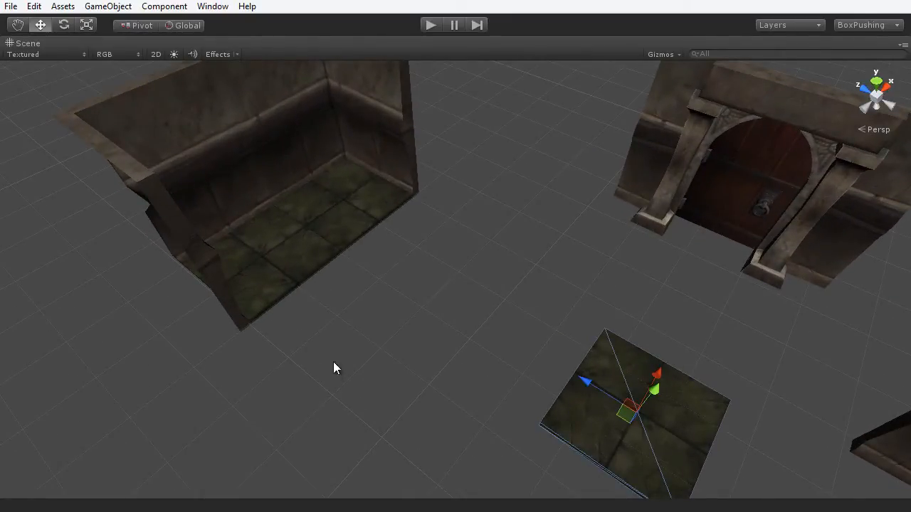
alt+drag(347, 219, 557, 328)
drag(456, 259, 635, 360)
scroll(634, 358, up, 5)
alt+drag(642, 319, 484, 378)
- Vertex-snap the floor tile's corner onto the room floor's corner and check its placement
key(v)
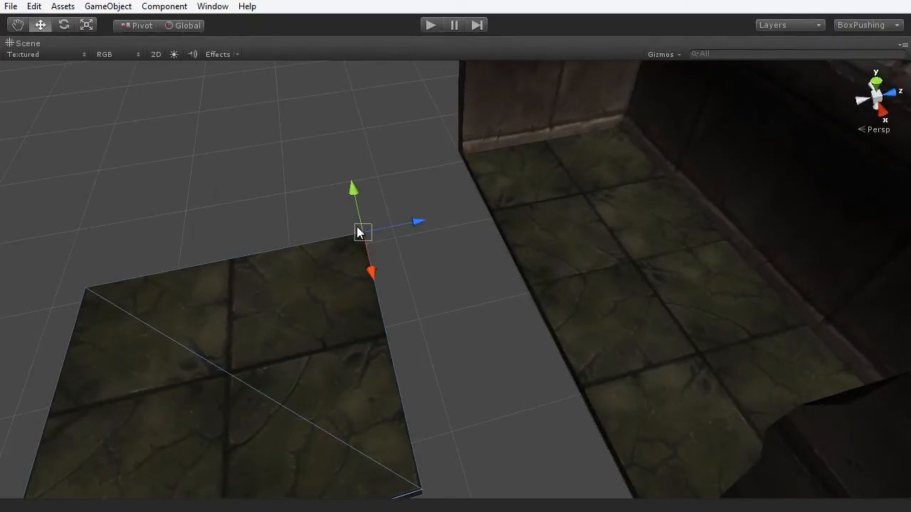
drag(358, 233, 595, 319)
scroll(500, 348, down, 3)
alt+drag(500, 348, 568, 299)
scroll(484, 349, up, 4)
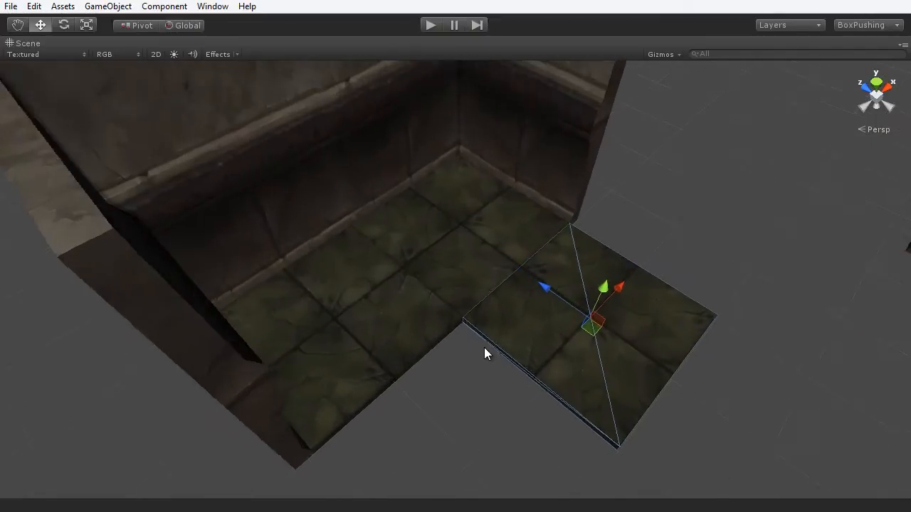
alt+drag(504, 352, 502, 305)
scroll(486, 344, down, 3)
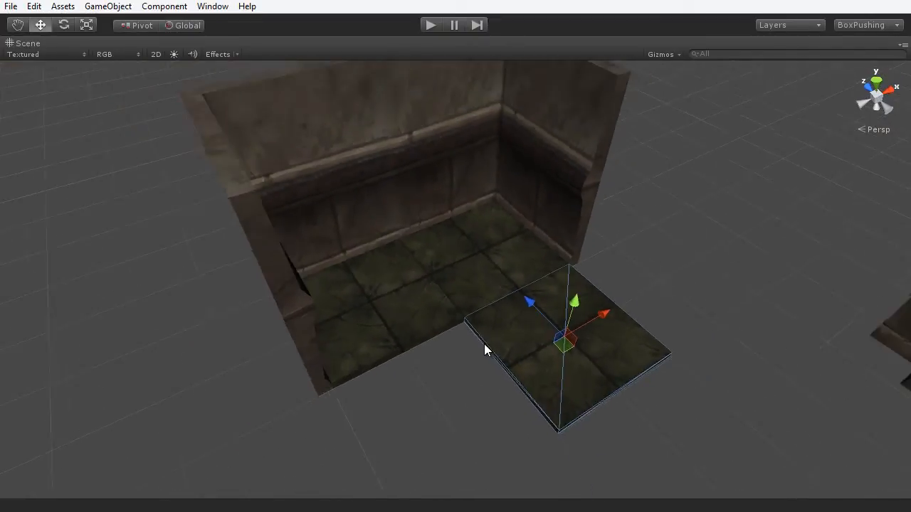
alt+drag(488, 306, 471, 315)
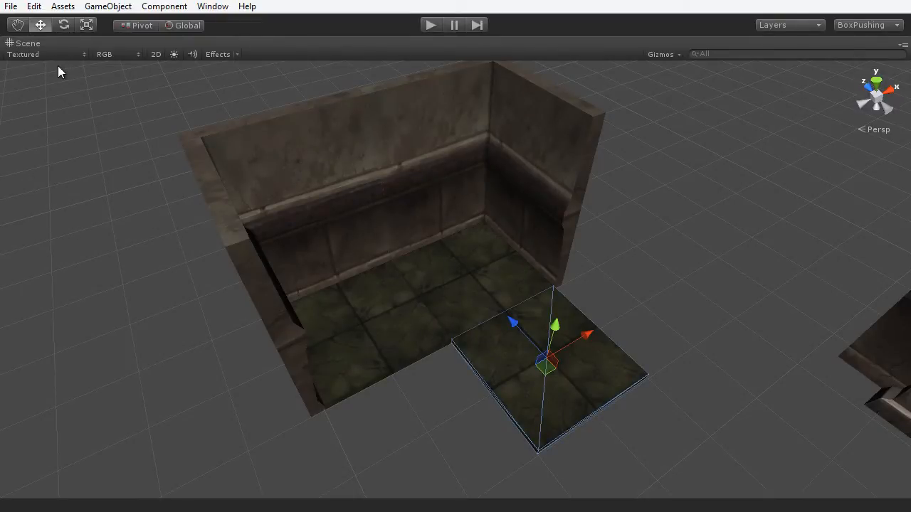
click(23, 55)
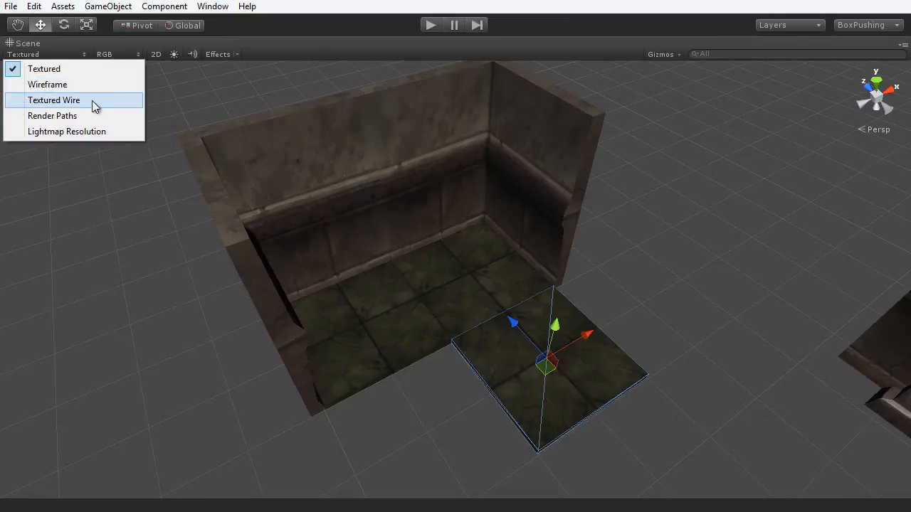
- Switch the Scene view to Textured Wire, orbit around the room, and deselect the floor tile
click(57, 100)
mouse_move(429, 206)
alt+mouse_down()
mouse_move(340, 230)
mouse_move(441, 133)
alt+mouse_up()
alt+drag(470, 102, 548, 165)
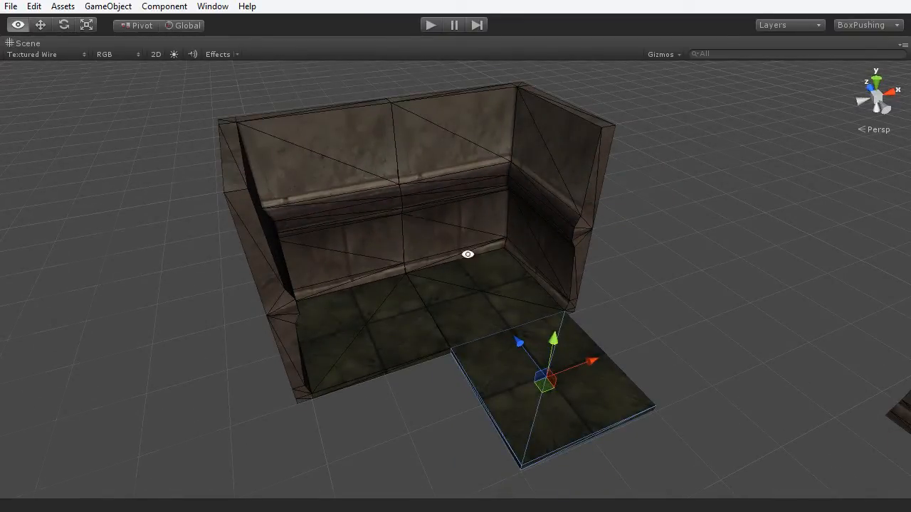
alt+drag(465, 254, 518, 358)
scroll(505, 367, up, 6)
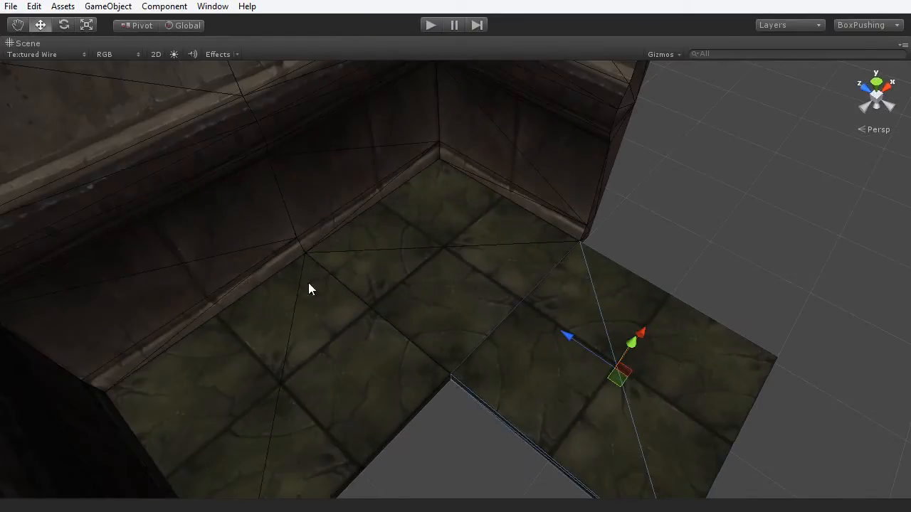
scroll(449, 307, down, 6)
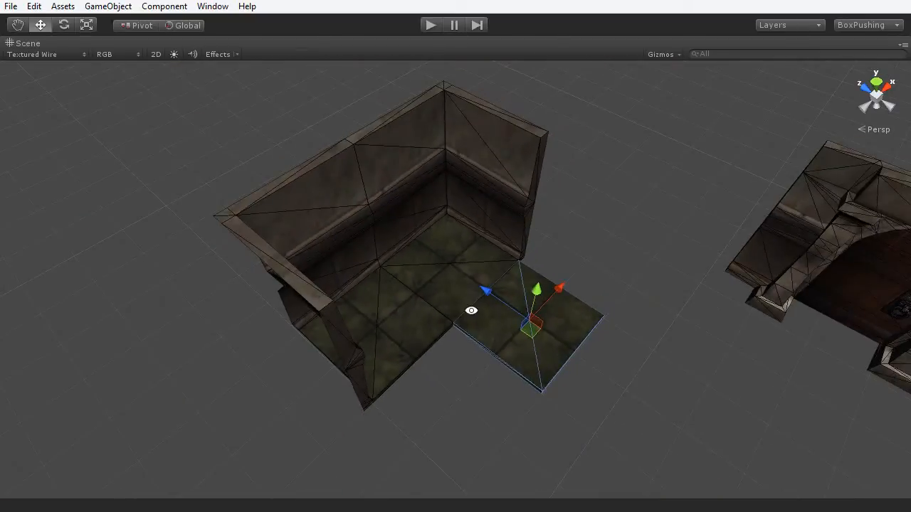
alt+drag(469, 309, 521, 349)
click(554, 406)
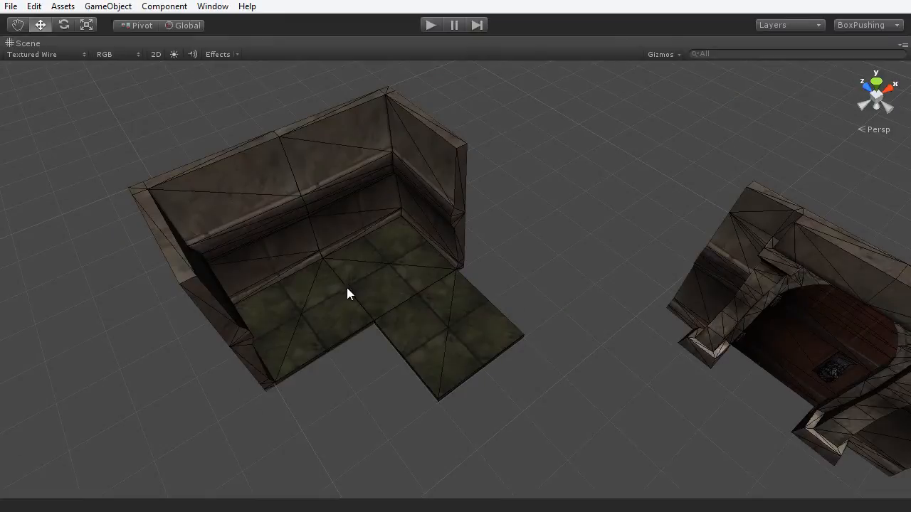
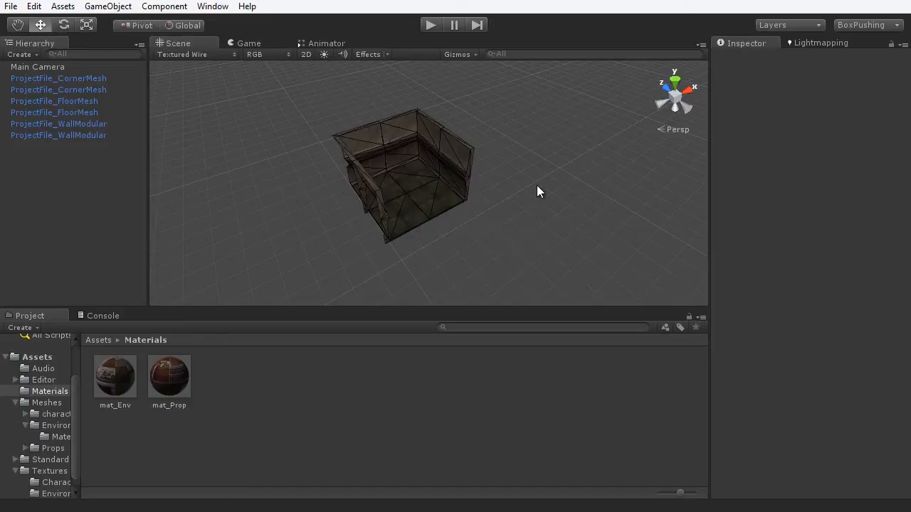
- Maximize the Scene view and orbit the room, selecting individual wall and floor pieces
key(shift+space)
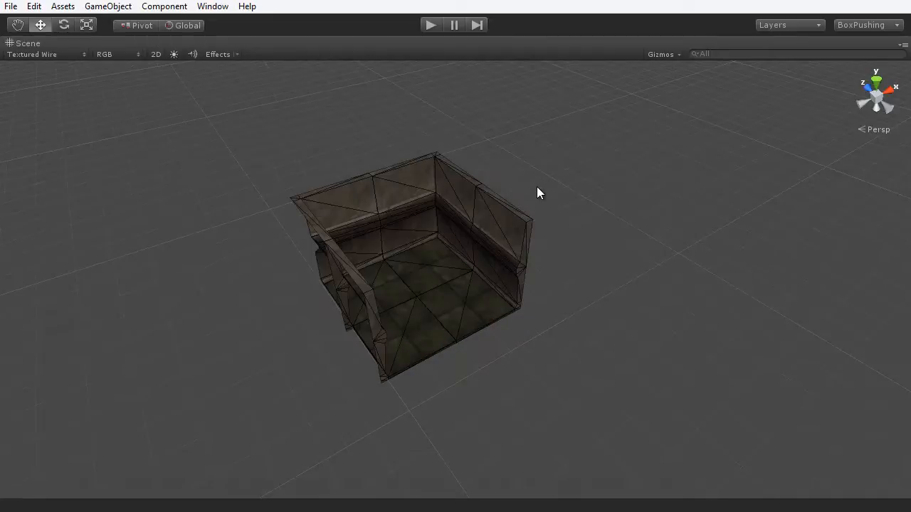
alt+drag(567, 304, 600, 370)
click(417, 249)
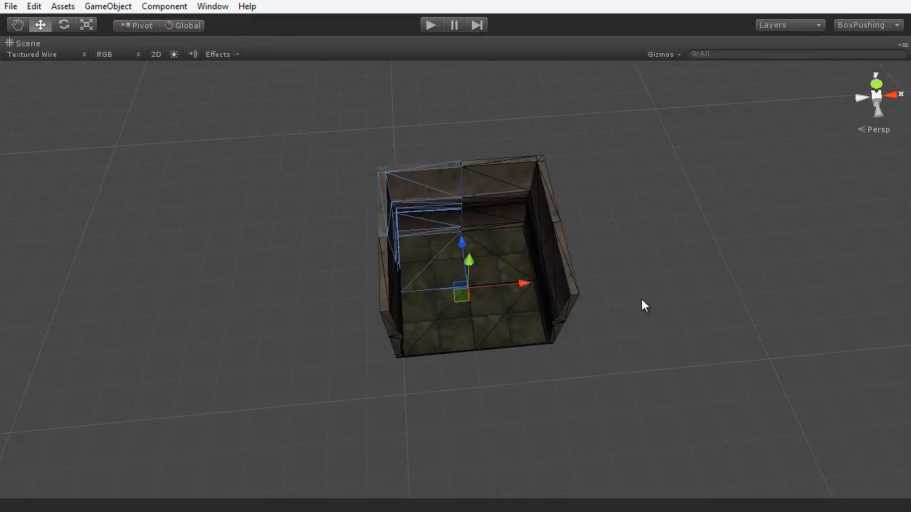
alt+drag(643, 305, 501, 252)
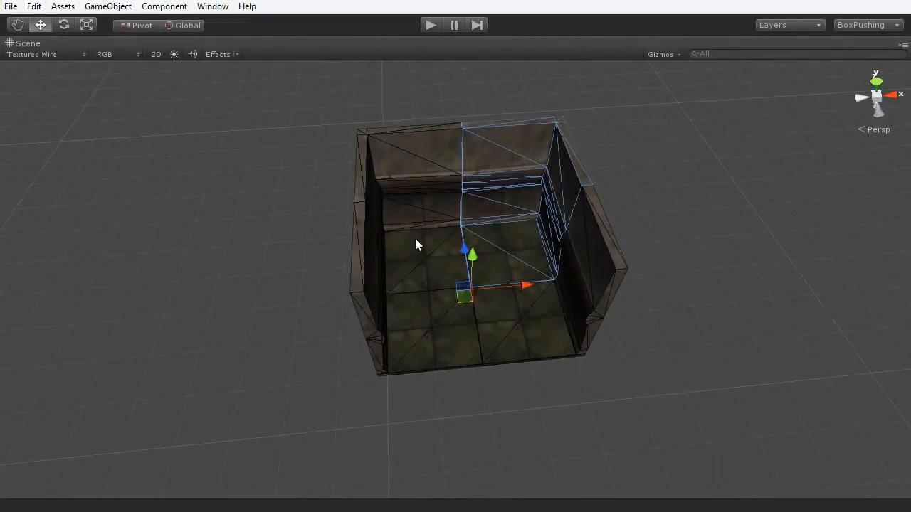
click(441, 343)
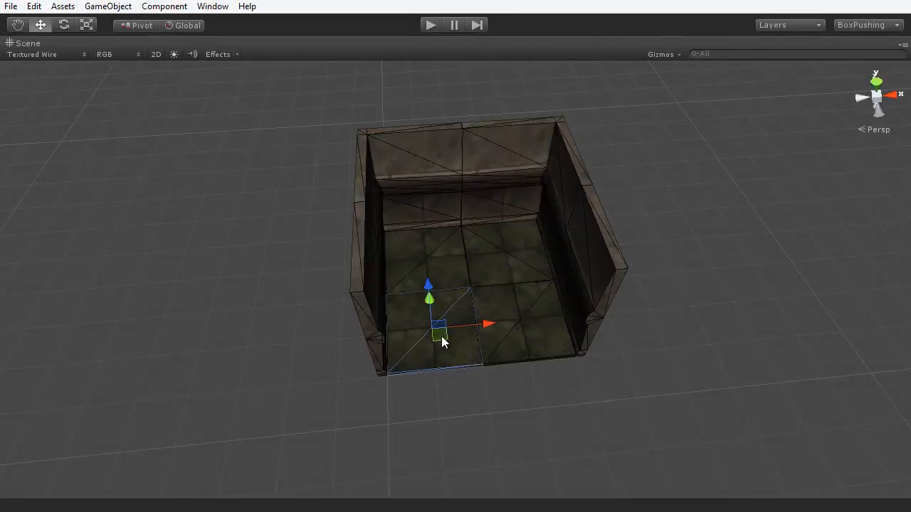
click(525, 342)
alt+drag(627, 391, 704, 378)
click(599, 235)
alt+drag(659, 336, 498, 331)
click(349, 253)
click(600, 339)
alt+drag(600, 342, 336, 160)
drag(283, 116, 757, 399)
click(724, 424)
- View the box from top-down and front angles, then select an inner mesh piece
middle_drag(697, 415, 671, 377)
alt+drag(670, 377, 526, 345)
scroll(505, 370, down, 2)
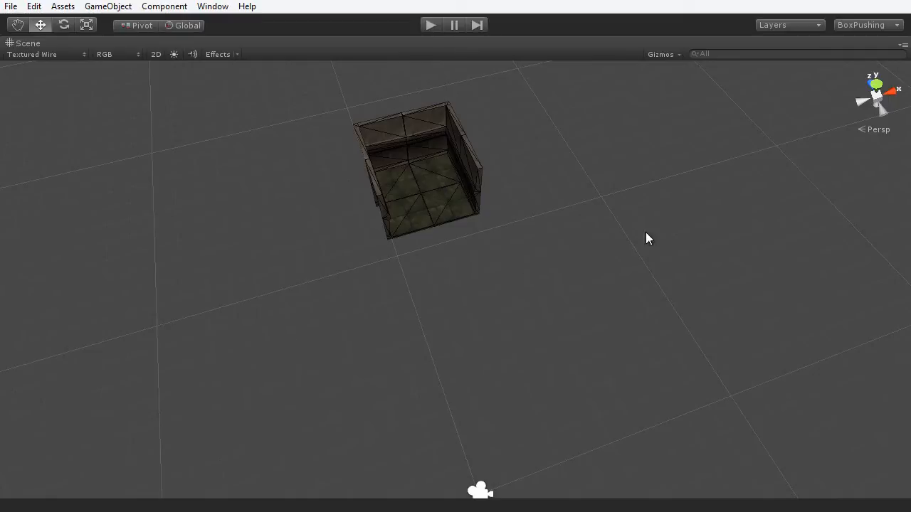
alt+drag(462, 306, 487, 363)
scroll(486, 357, up, 5)
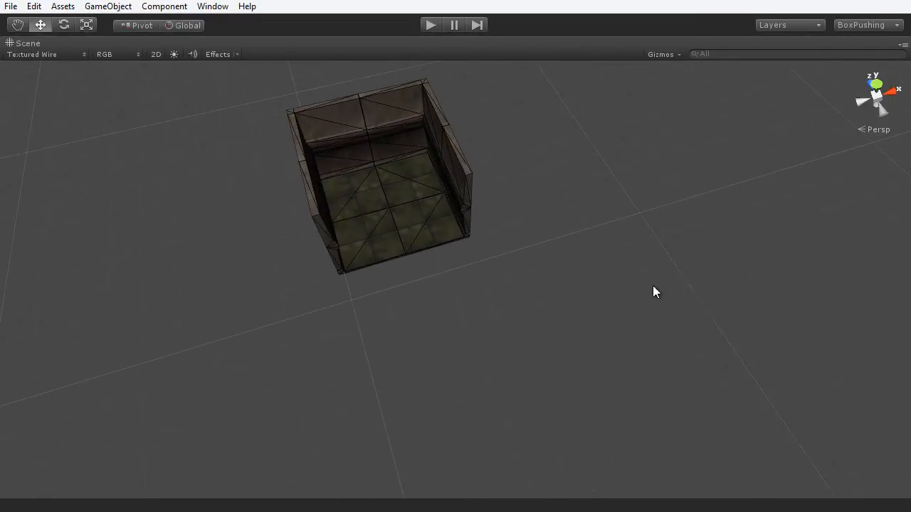
alt+drag(612, 311, 423, 260)
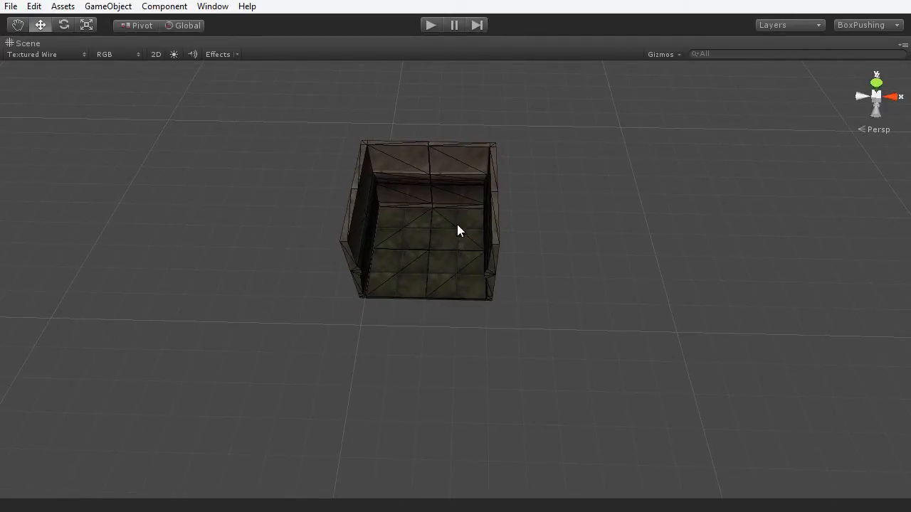
alt+drag(457, 224, 572, 348)
scroll(564, 353, up, 3)
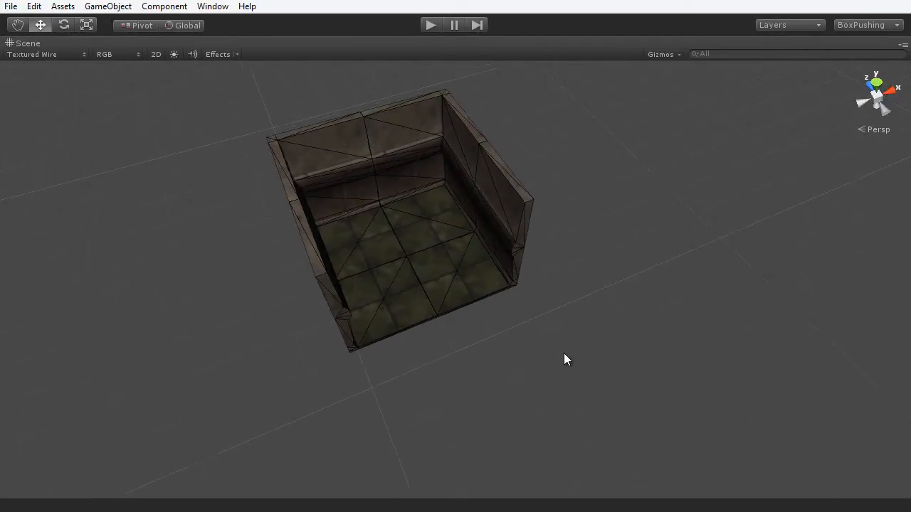
scroll(564, 353, down, 3)
alt+middle_drag(564, 353, 536, 355)
scroll(536, 356, up, 2)
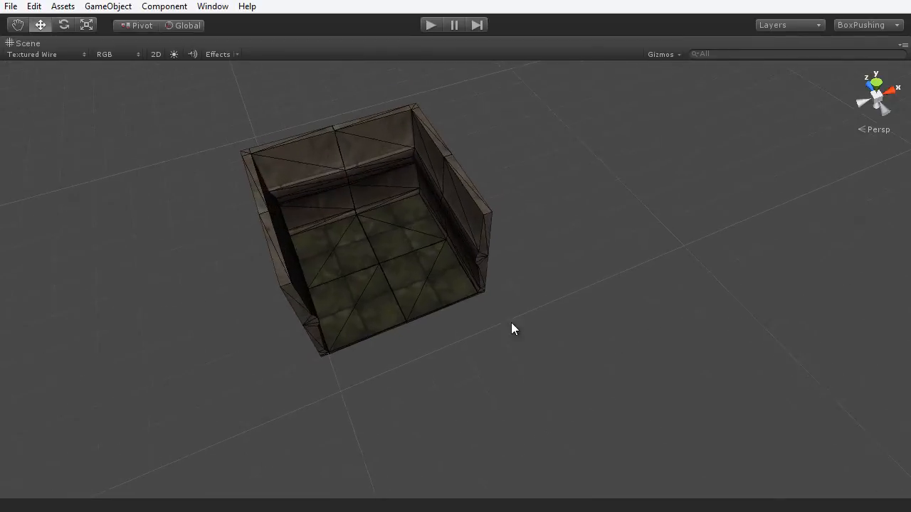
click(409, 224)
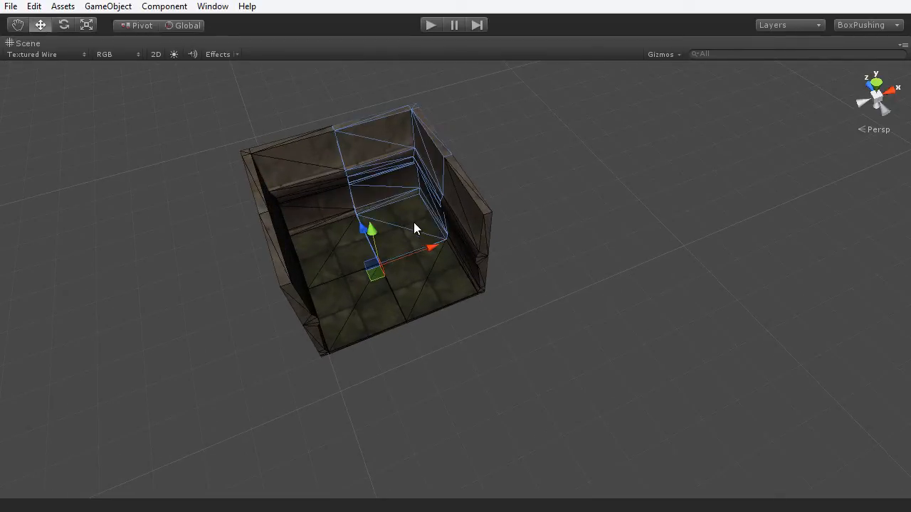
drag(430, 247, 635, 206)
key(e)
drag(580, 242, 405, 227)
key(w)
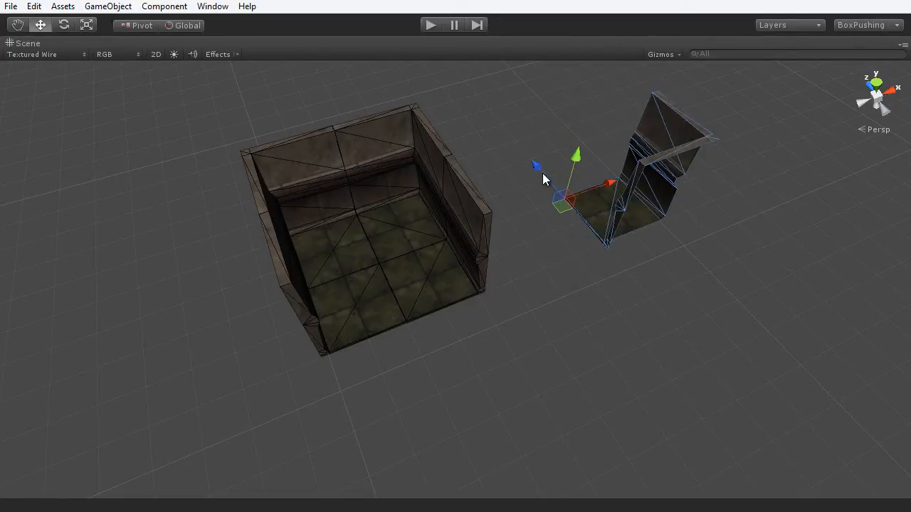
drag(543, 174, 602, 269)
click(337, 238)
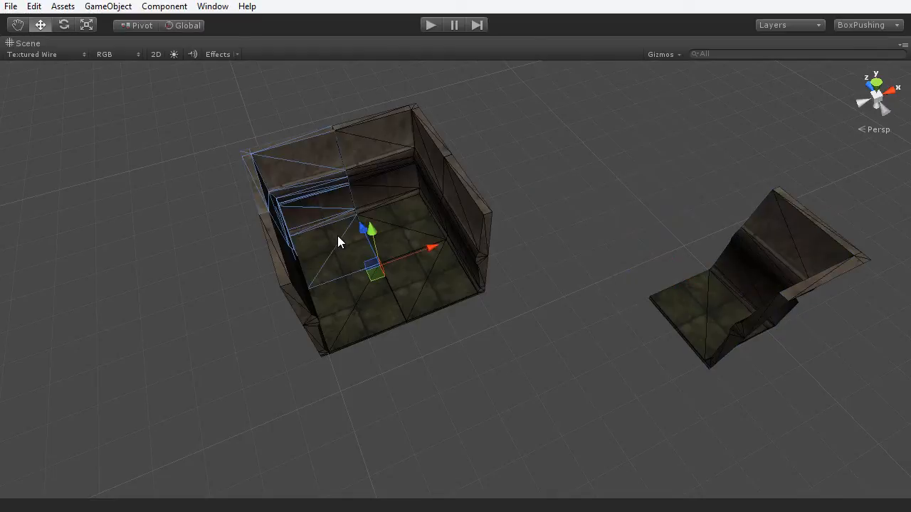
drag(407, 249, 608, 217)
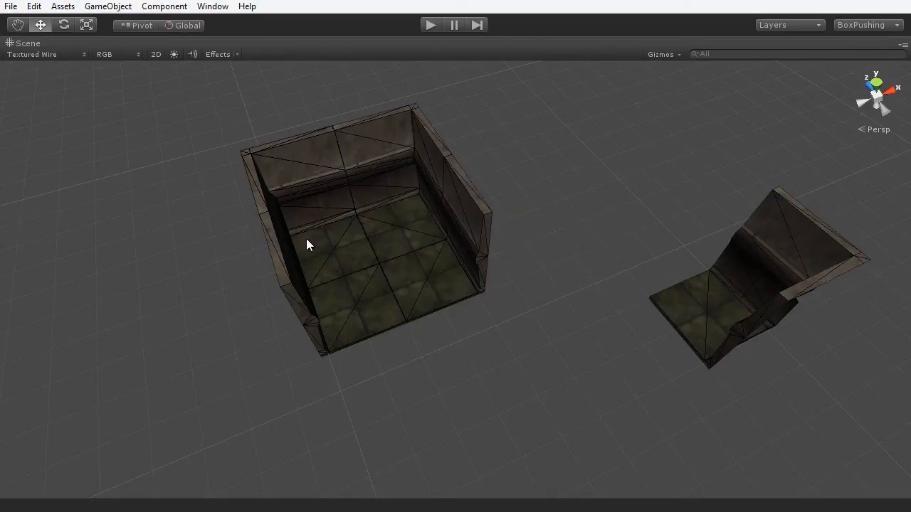
click(306, 239)
drag(424, 254, 421, 174)
key(e)
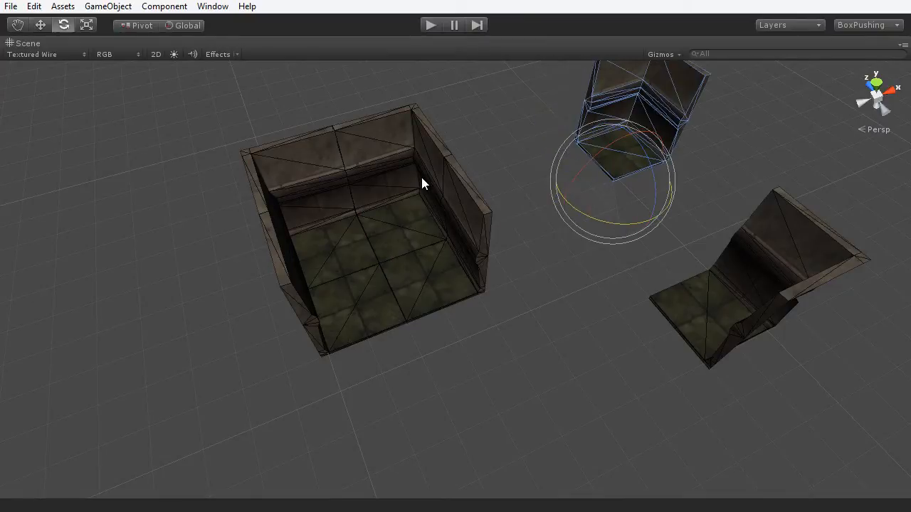
key(w)
drag(612, 186, 662, 291)
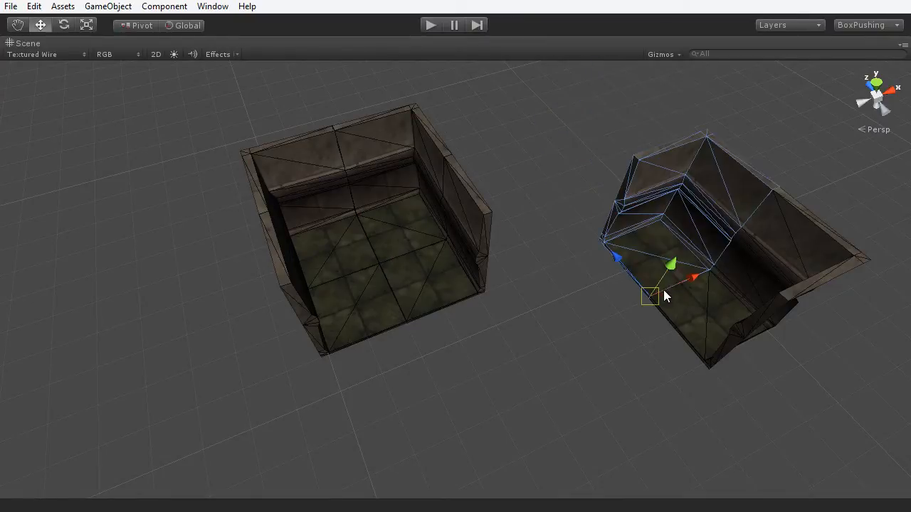
click(630, 333)
middle_drag(646, 346, 575, 294)
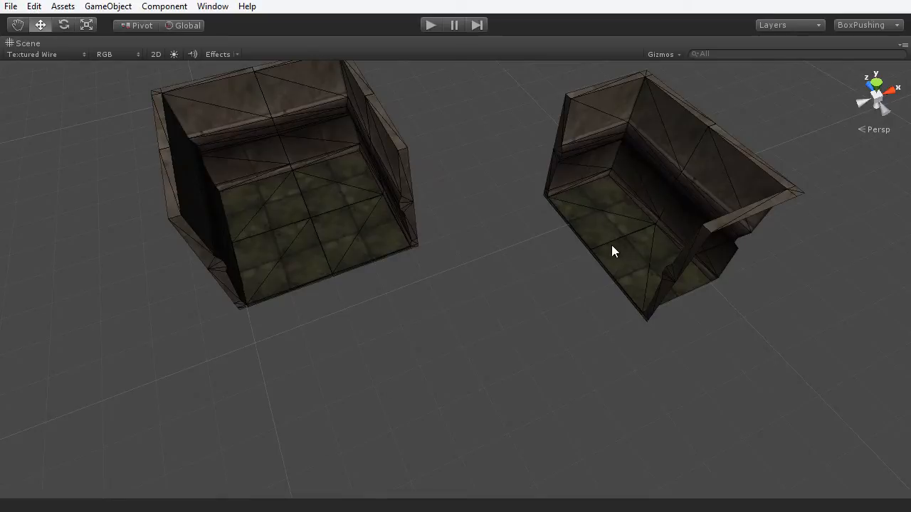
click(362, 247)
click(287, 265)
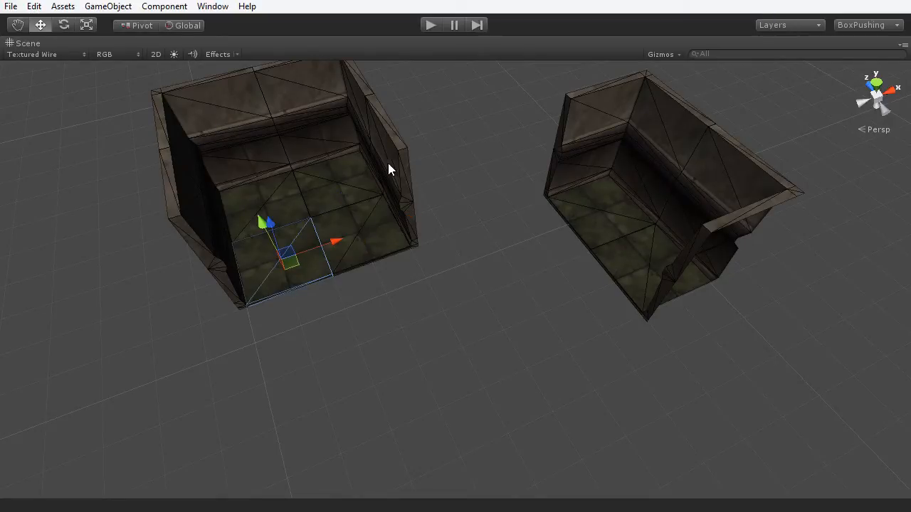
click(659, 288)
click(659, 280)
key(Delete)
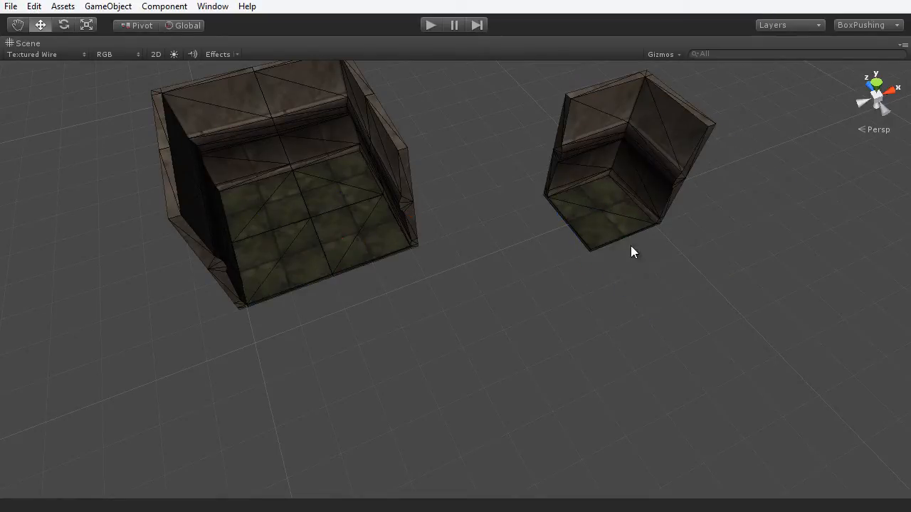
click(613, 232)
key(Delete)
alt+drag(565, 285, 592, 319)
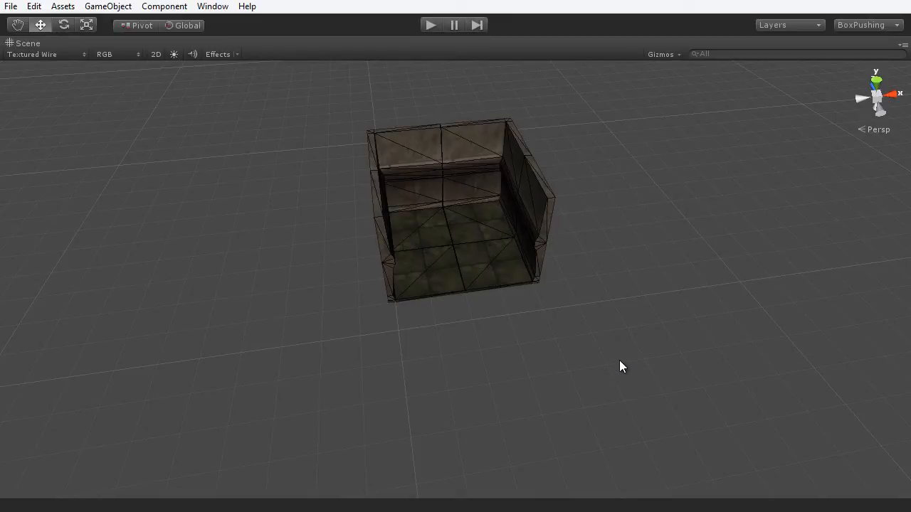
- Marquee-select the room's inner pieces, check them from a couple of angles, then deselect
alt+drag(614, 328, 382, 249)
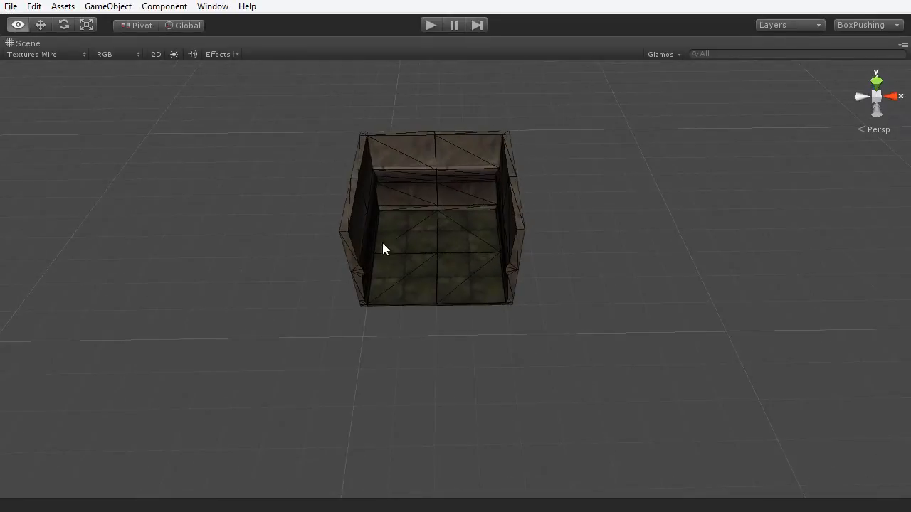
drag(228, 107, 625, 318)
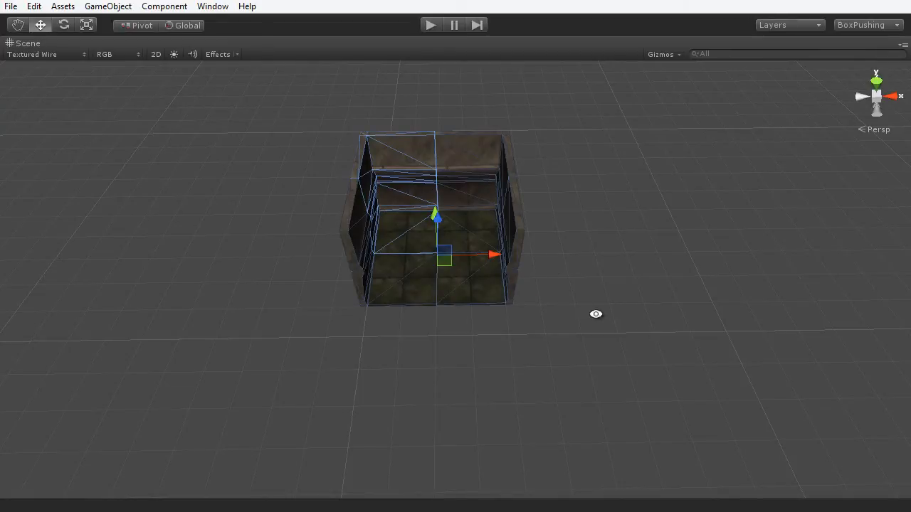
alt+drag(595, 313, 537, 288)
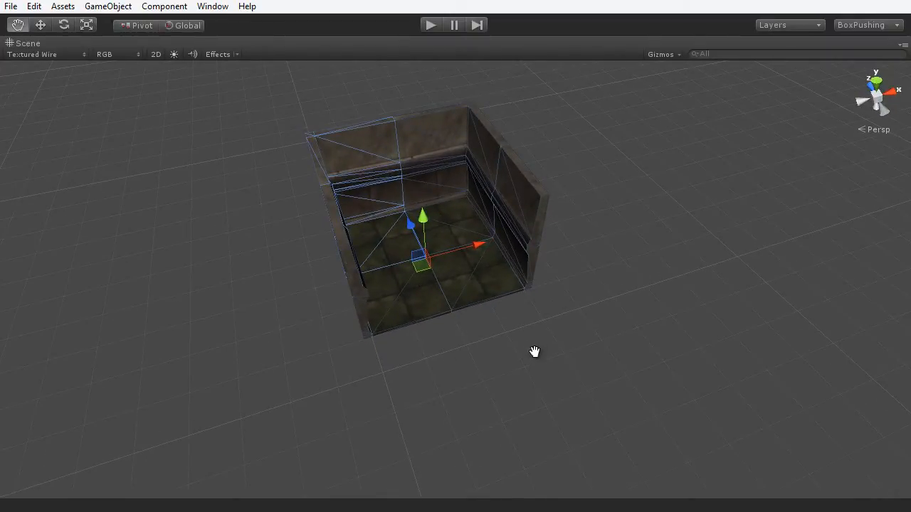
alt+drag(533, 352, 503, 339)
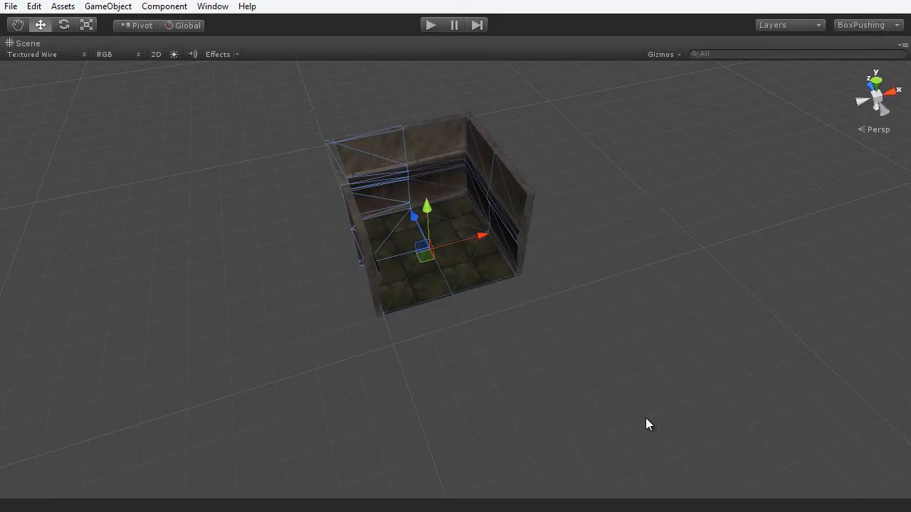
click(606, 279)
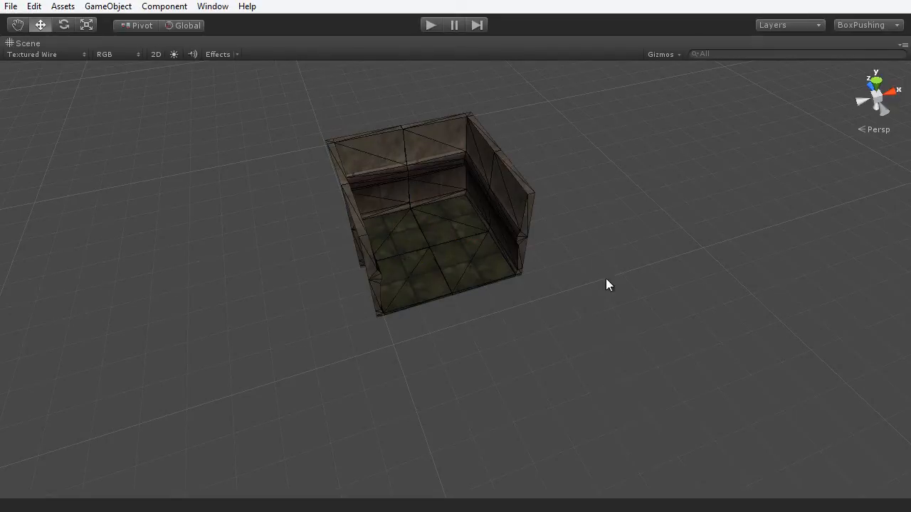
- Restore the normal editor layout and select ProjectFile_CornerMesh in the Hierarchy
key(shift+space)
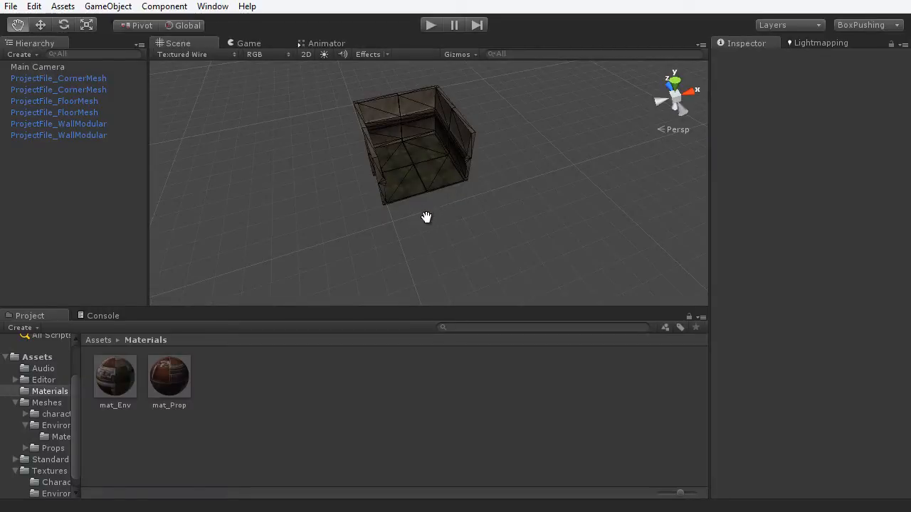
alt+drag(425, 215, 471, 245)
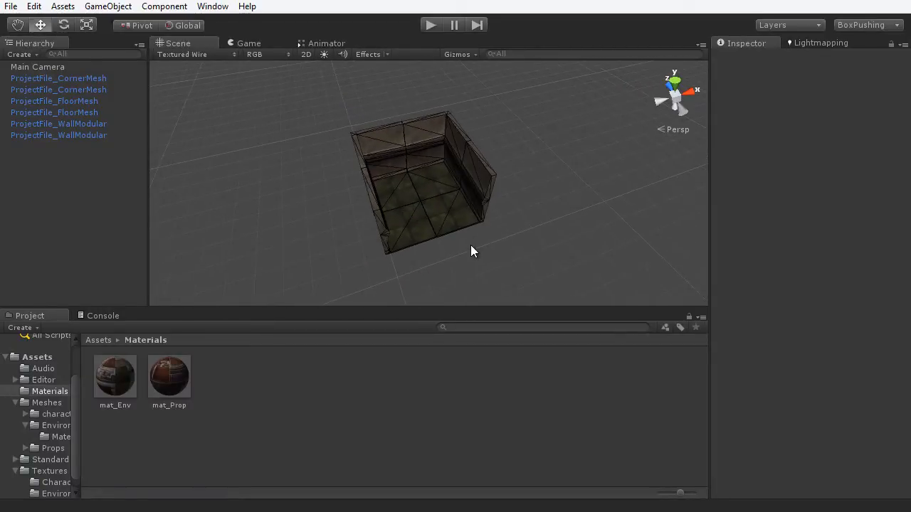
click(84, 78)
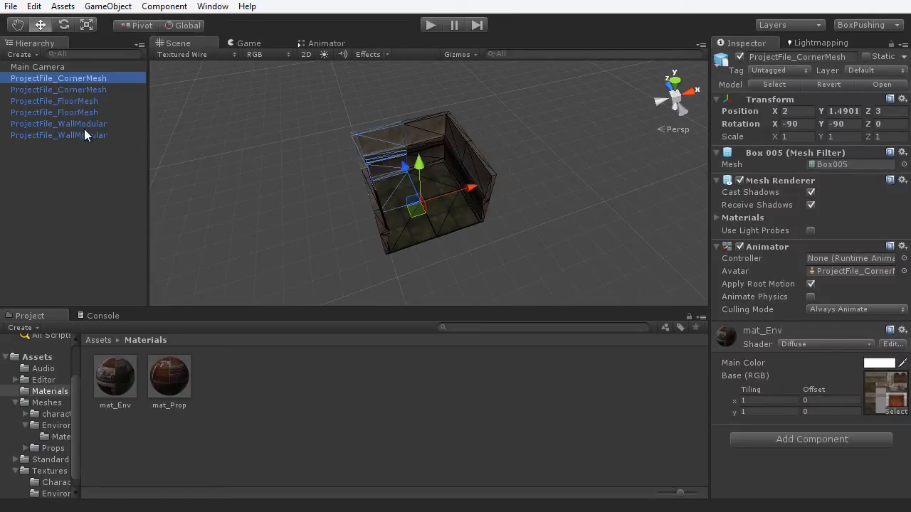
- Group the five room pieces under ProjectFile_CornerMesh and expand it to show its child meshes
click(85, 135)
shift+click(83, 91)
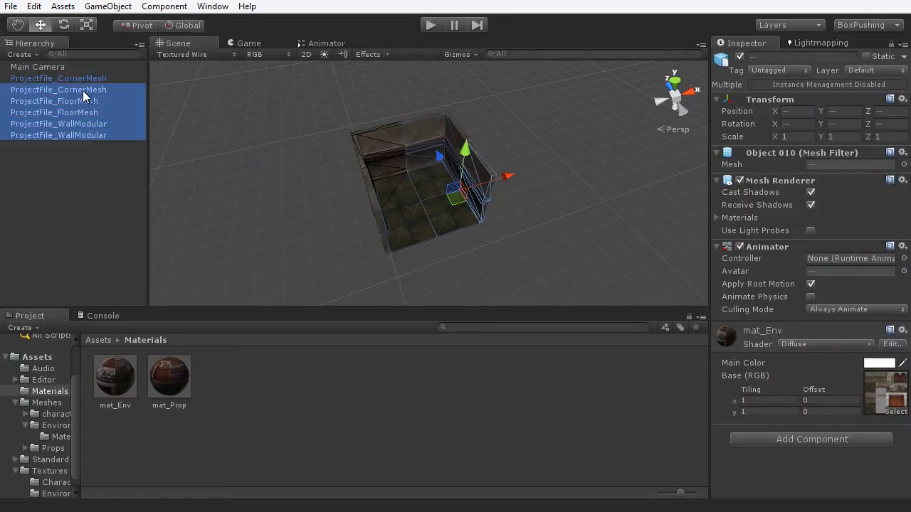
drag(84, 95, 63, 82)
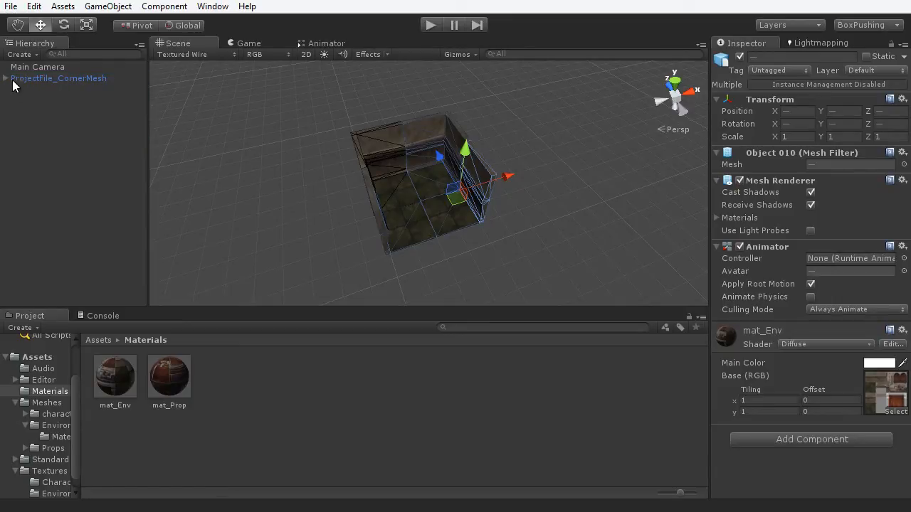
click(6, 78)
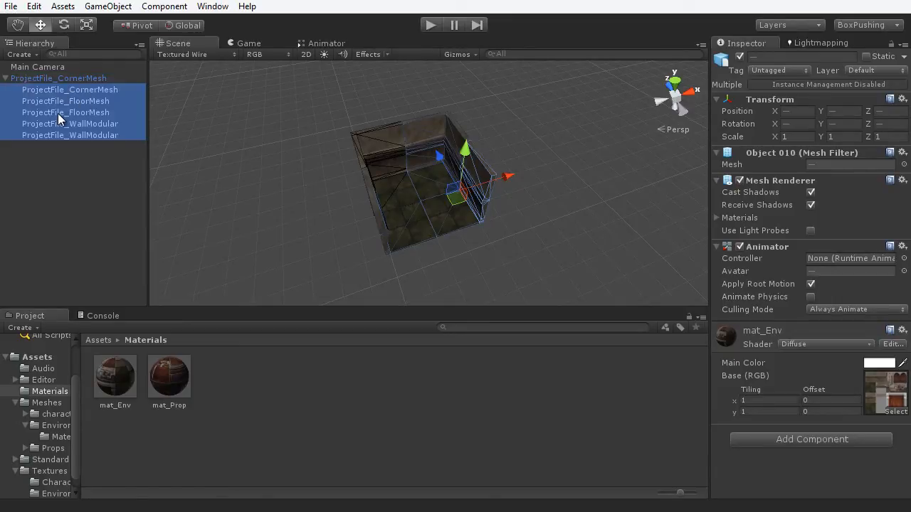
click(74, 79)
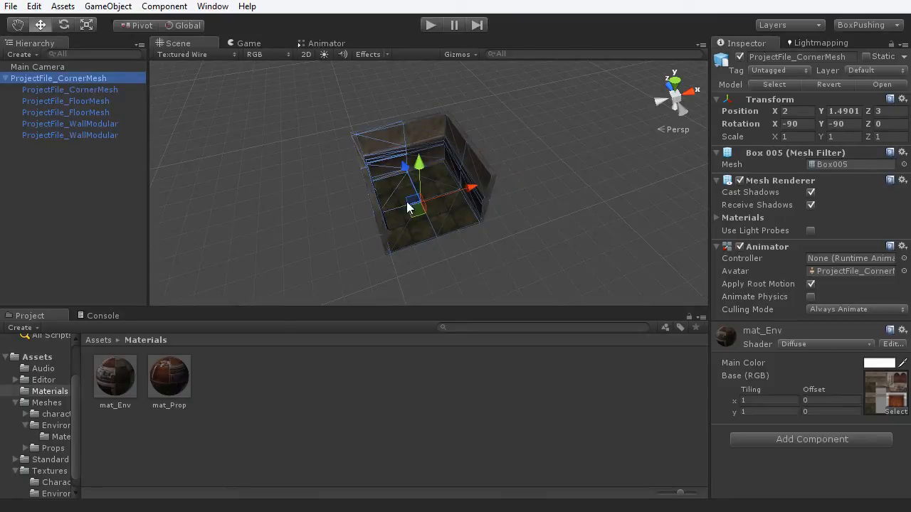
click(113, 166)
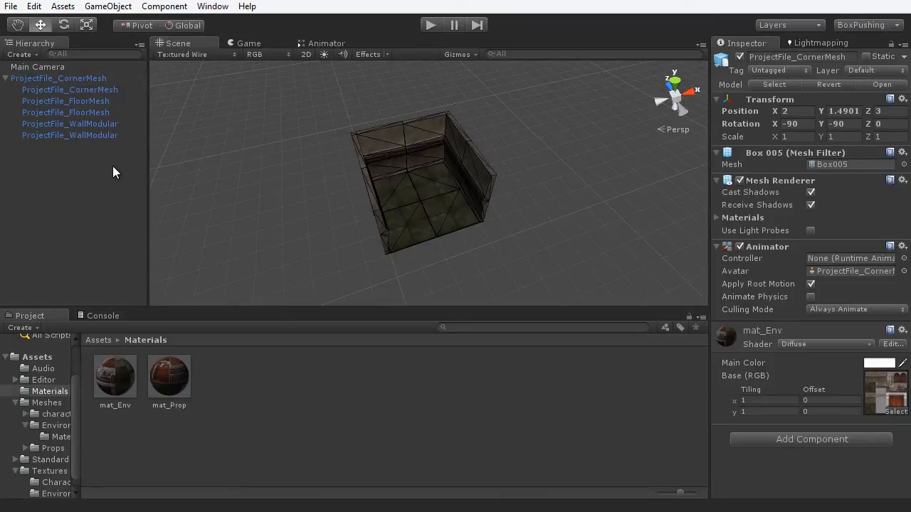
click(70, 79)
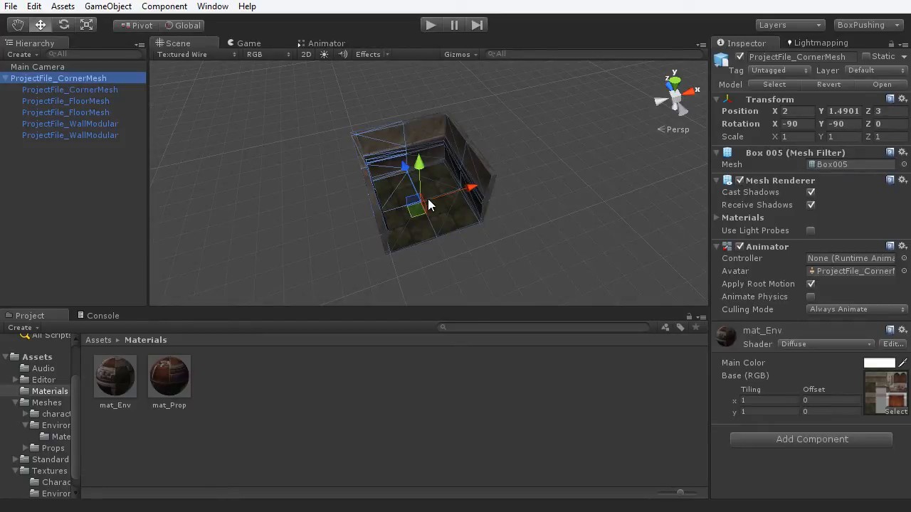
- Test-move the ProjectFile_CornerMesh room along X, then undo it back to X 2
click(484, 188)
drag(486, 187, 524, 235)
key(ctrl+z)
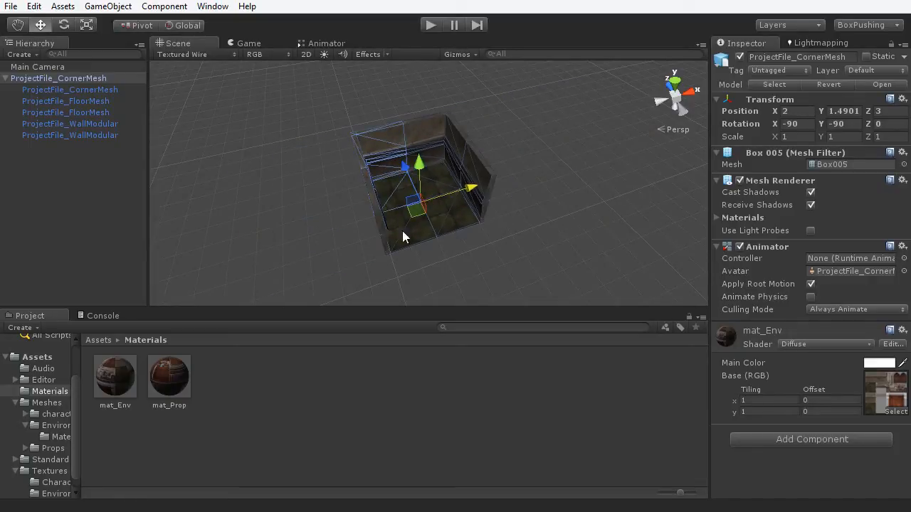
mouse_move(527, 256)
alt+mouse_down()
mouse_move(356, 216)
mouse_move(526, 249)
alt+mouse_up()
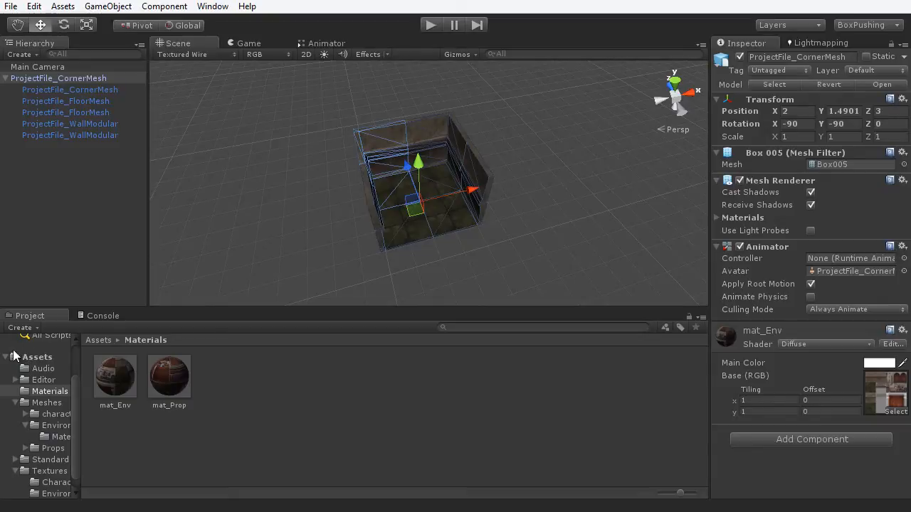
- Create a 'Prefabs' folder in Assets and open it
click(38, 358)
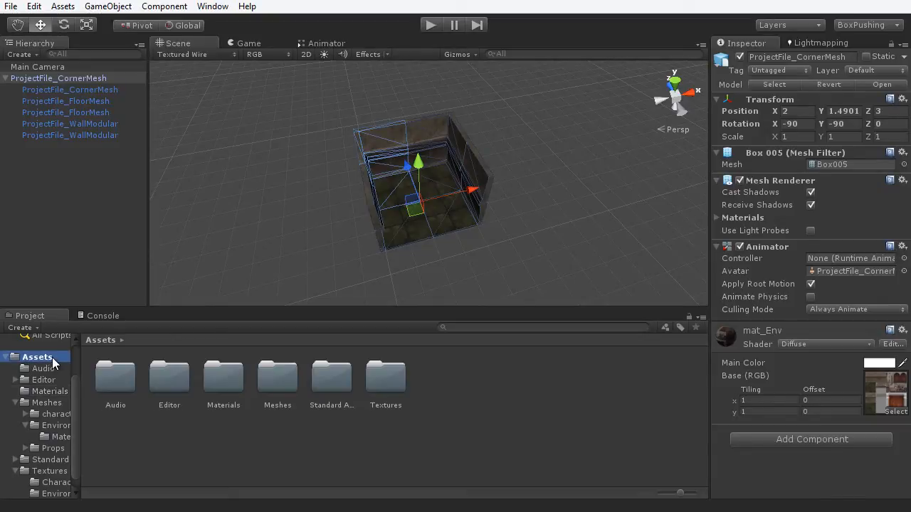
right_click(437, 369)
mouse_move(484, 377)
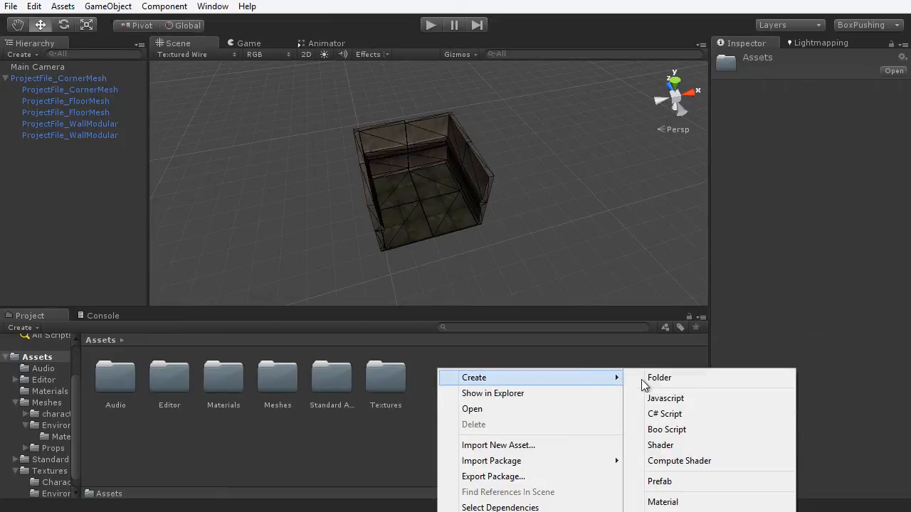
click(650, 380)
text(Prefabs)
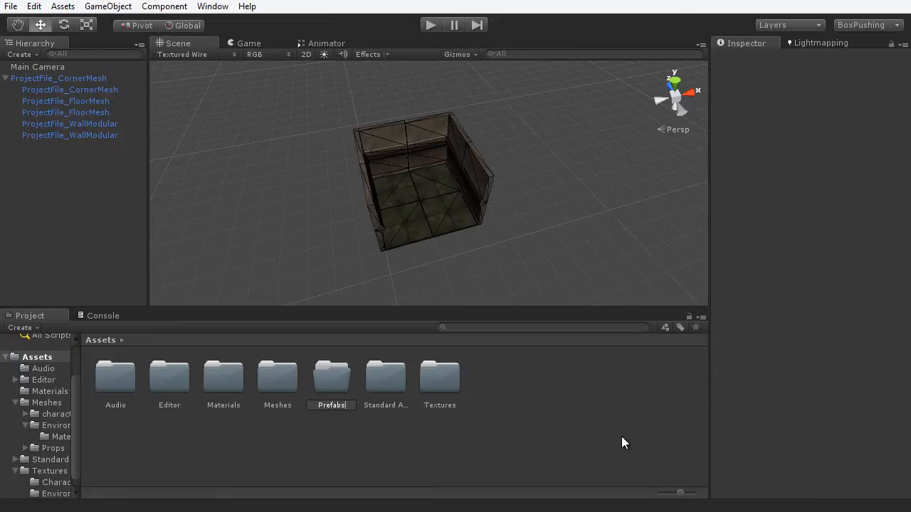
key(Return)
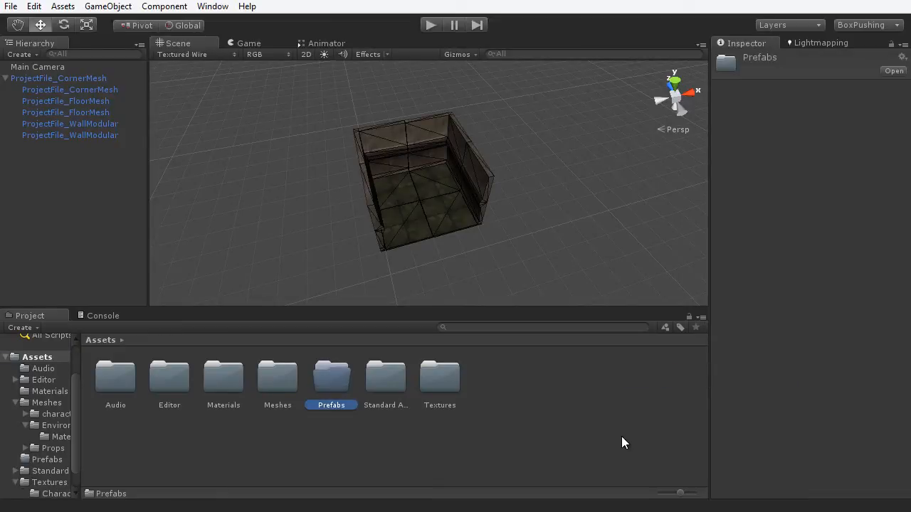
double_click(332, 385)
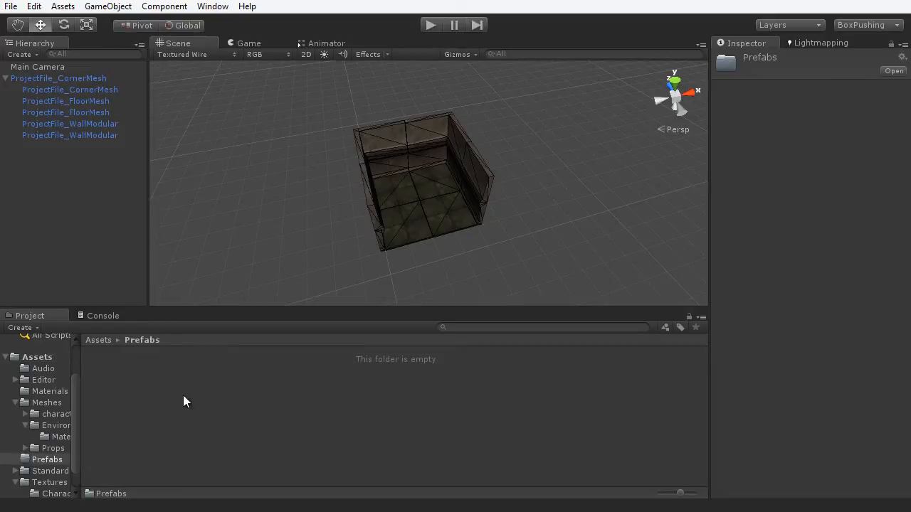
- Create an empty prefab named 'End_Section' inside Prefabs
right_click(188, 360)
mouse_move(238, 369)
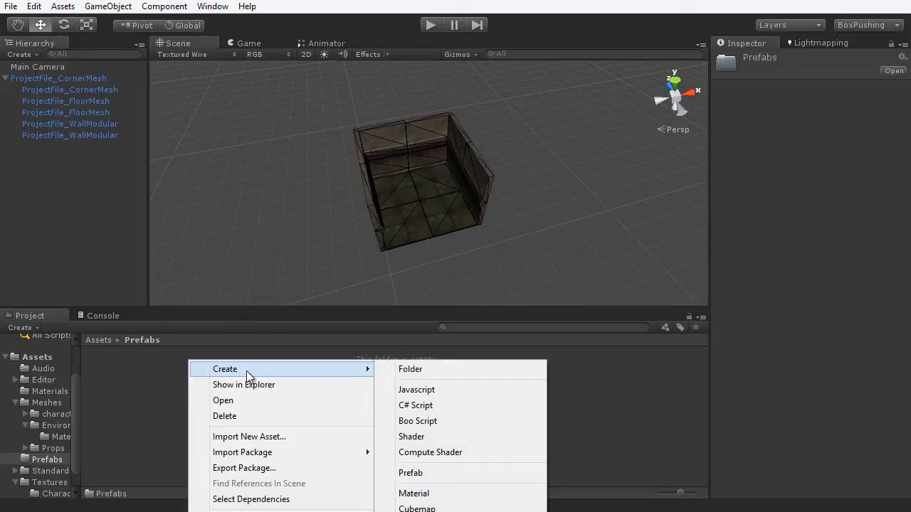
click(420, 473)
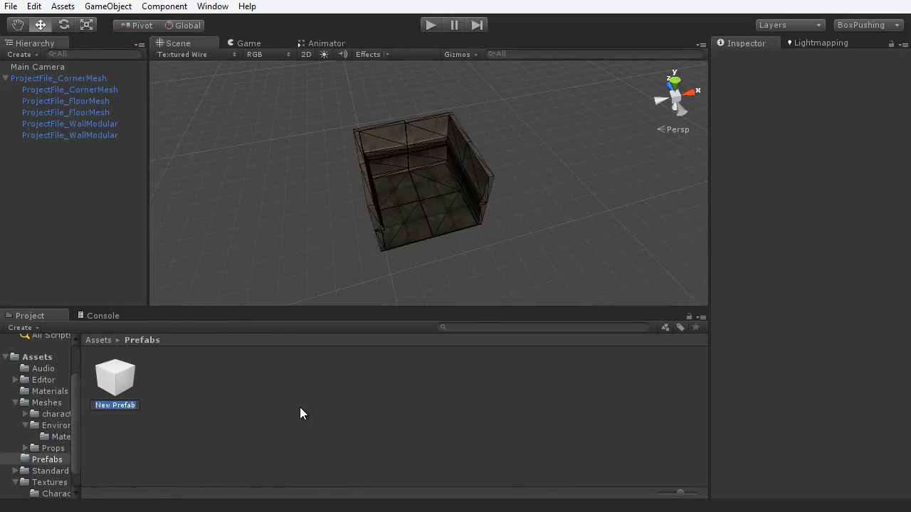
text(End_Section)
key(Return)
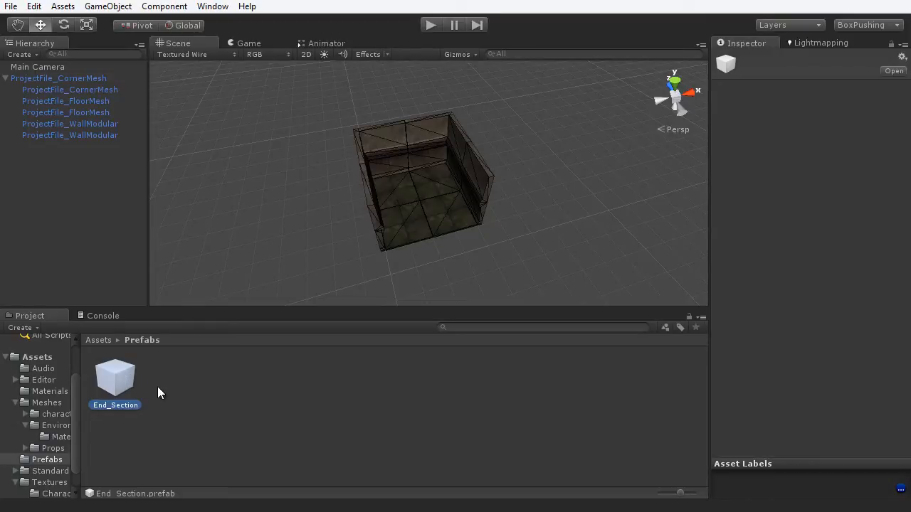
- Fill End_Section with the ProjectFile_CornerMesh room and check its preview
click(66, 80)
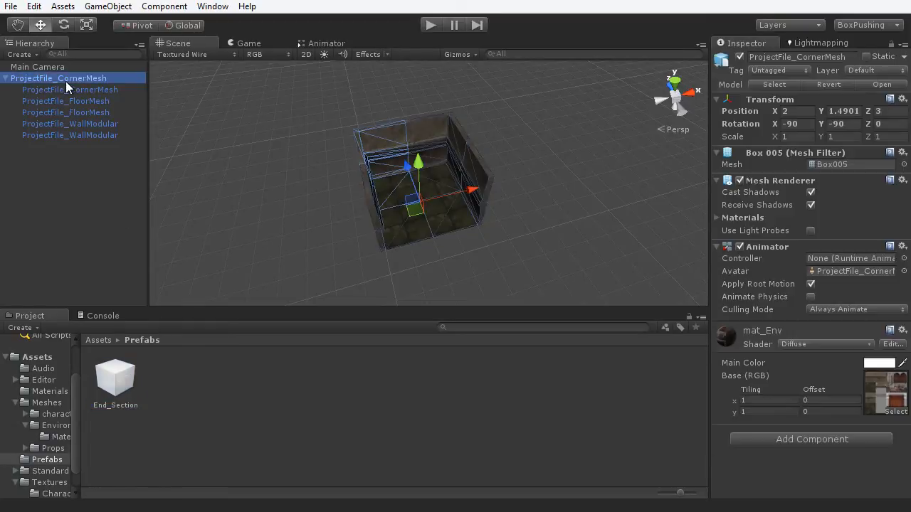
drag(48, 78, 117, 385)
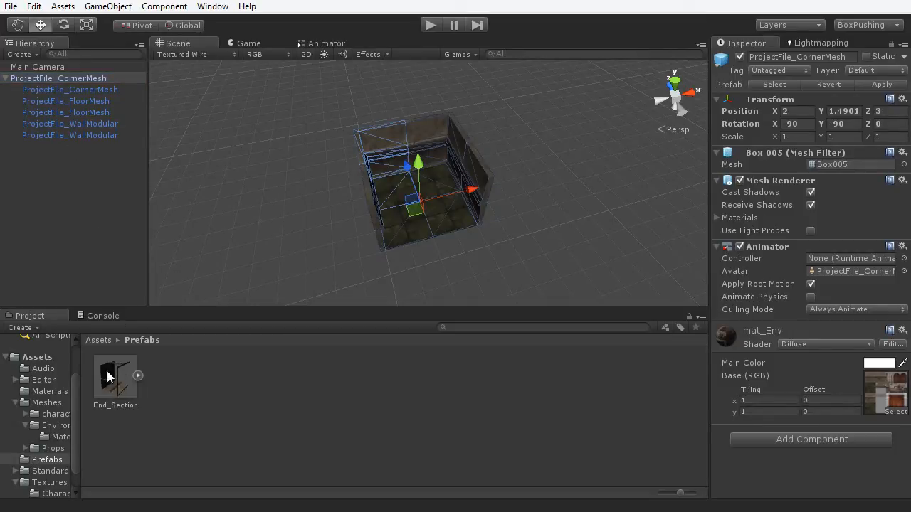
click(117, 381)
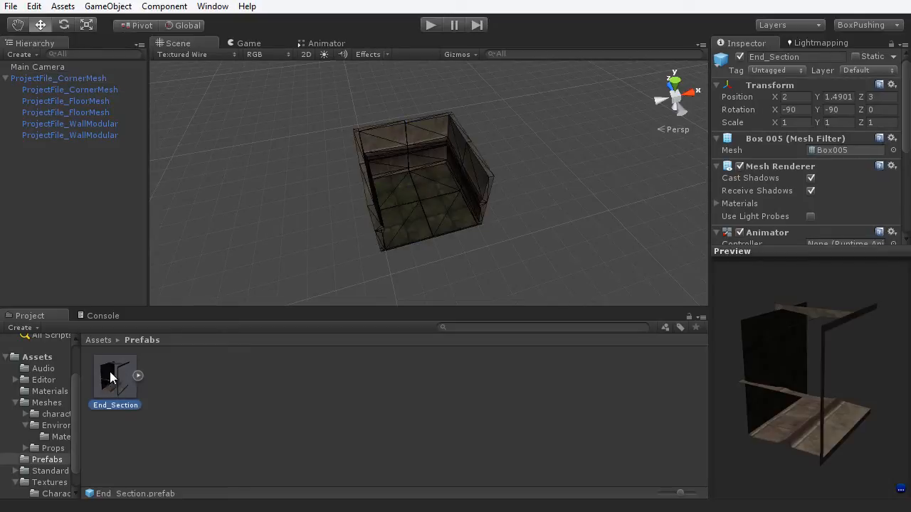
drag(849, 441, 781, 435)
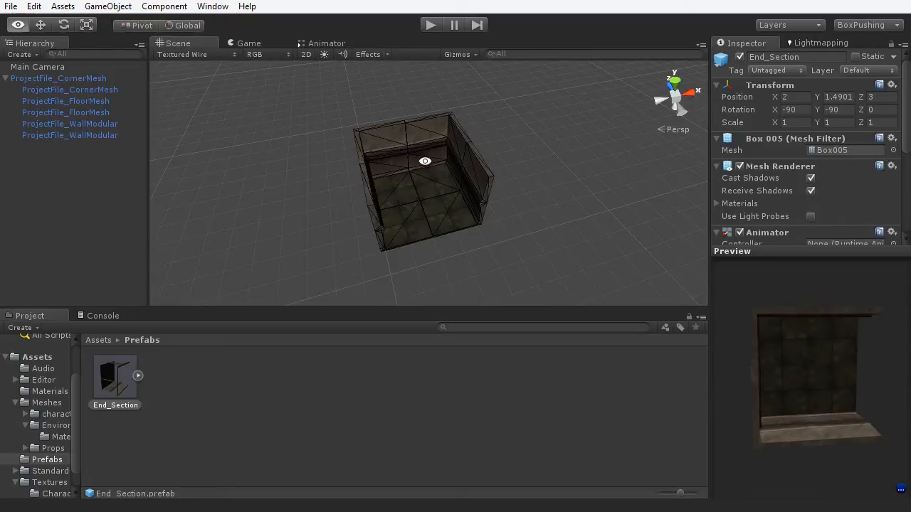
middle_drag(424, 162, 403, 120)
scroll(385, 198, down, 5)
- Drag three End_Section instances from the Project panel into the scene
drag(118, 373, 530, 239)
drag(113, 380, 273, 218)
scroll(273, 218, down, 6)
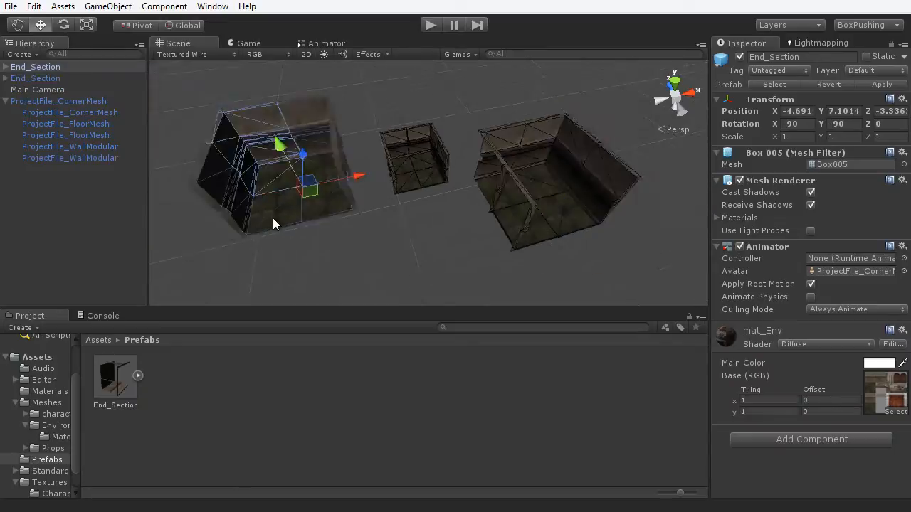
drag(112, 383, 576, 249)
scroll(513, 210, down, 2)
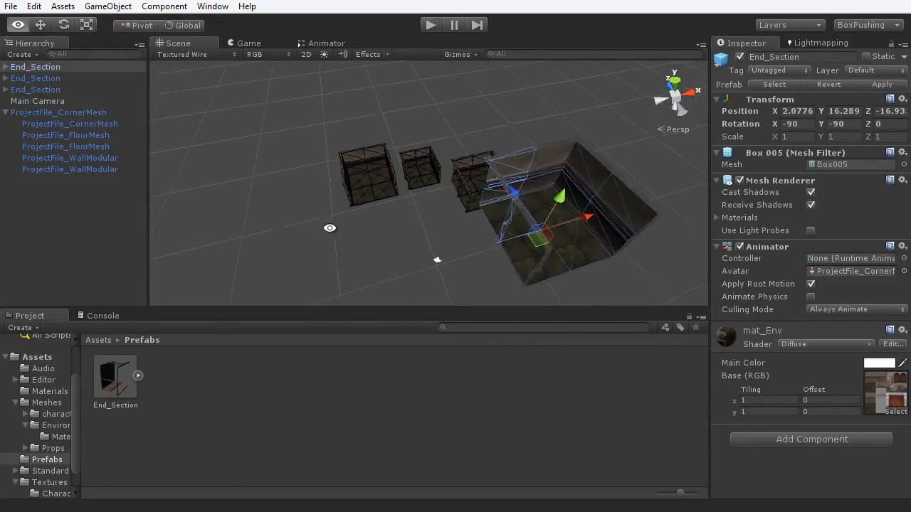
alt+drag(329, 228, 400, 194)
- Zero the leftmost copy's position, then slide it along X to -12.01
click(400, 195)
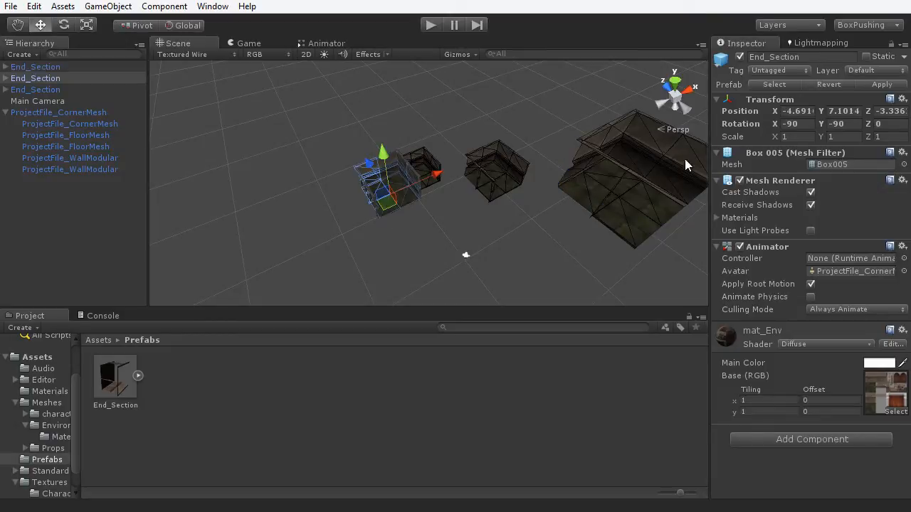
click(804, 102)
click(804, 100)
click(807, 110)
text(0)
click(850, 111)
text(0)
click(898, 114)
text(0)
key(Return)
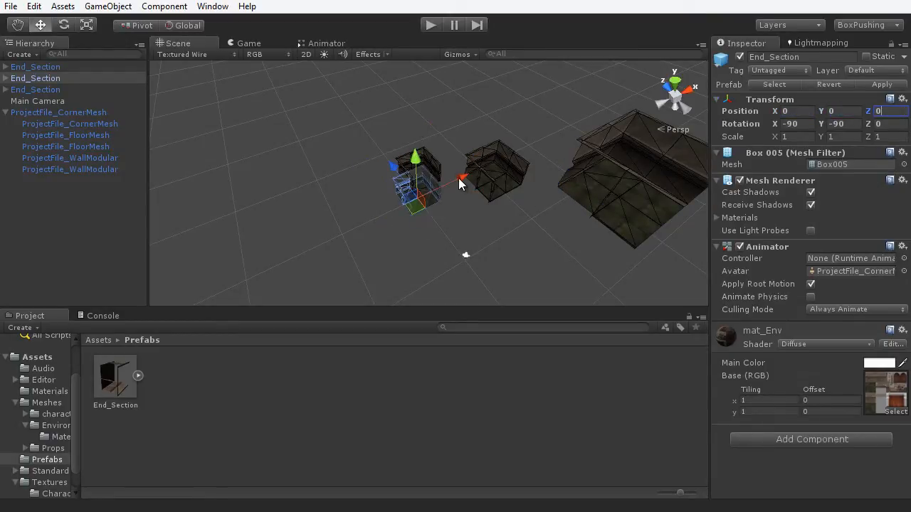
drag(459, 178, 376, 219)
- Reset the middle End_Section copy's position to 0, 0, 0
click(513, 176)
click(793, 111)
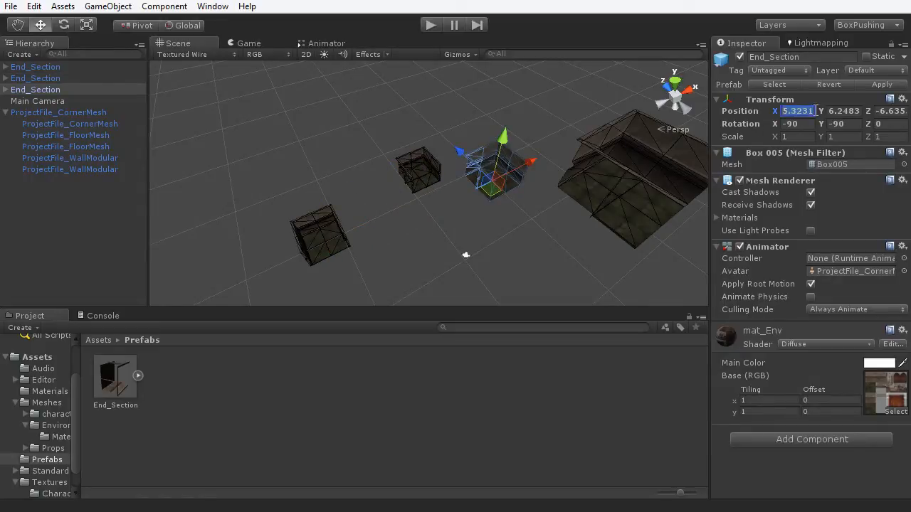
text(0)
click(840, 112)
text(0)
click(885, 112)
key(Return)
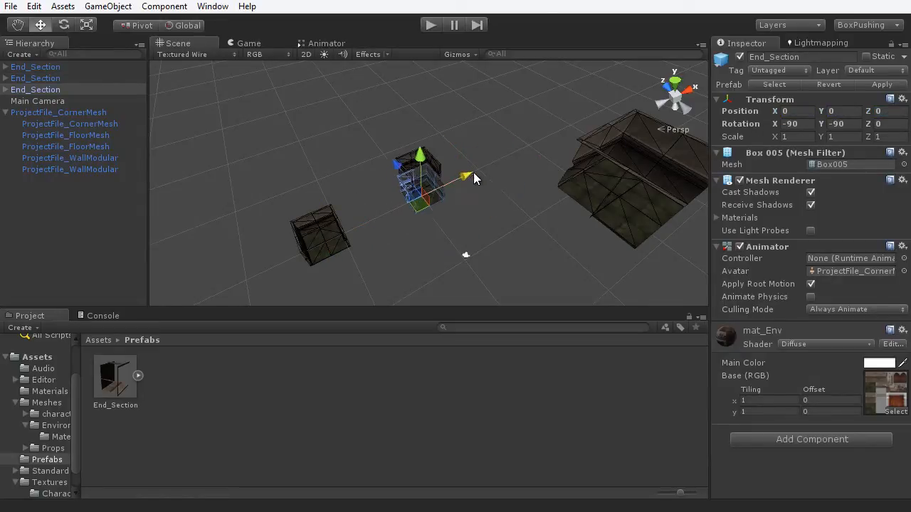
- Zero the first copy's position, then slide it along X to 10.963
click(597, 173)
click(793, 112)
text(0)
click(839, 111)
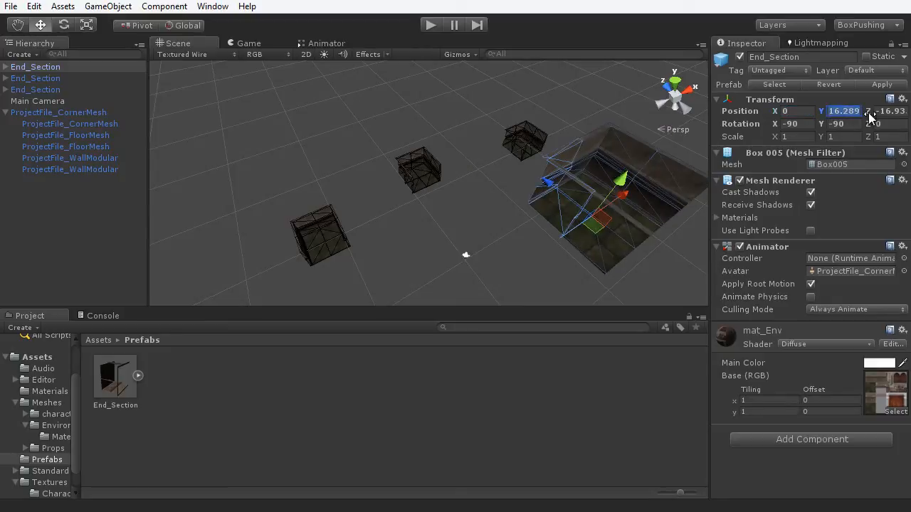
text(0)
click(885, 111)
text(0)
drag(461, 188, 530, 157)
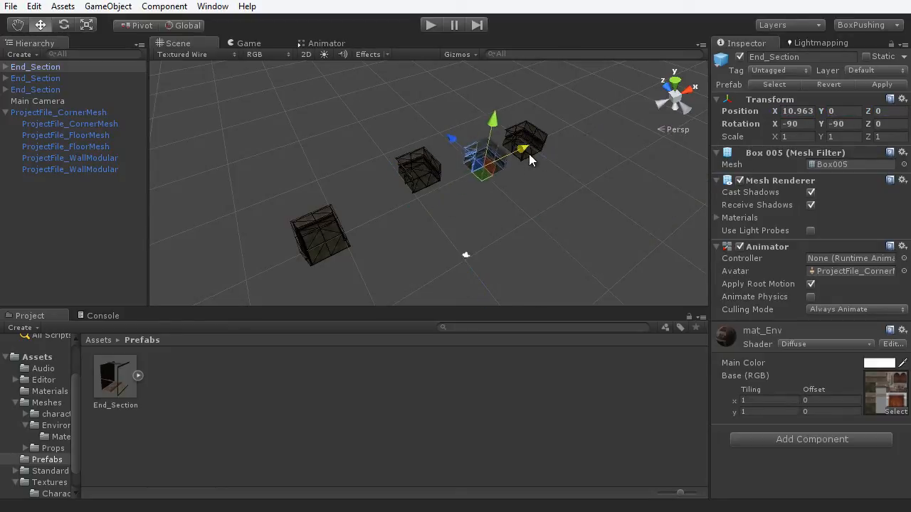
scroll(502, 215, up, 2)
- Maximize the Scene view to check the three copies, then restore the panels
key(shift+space)
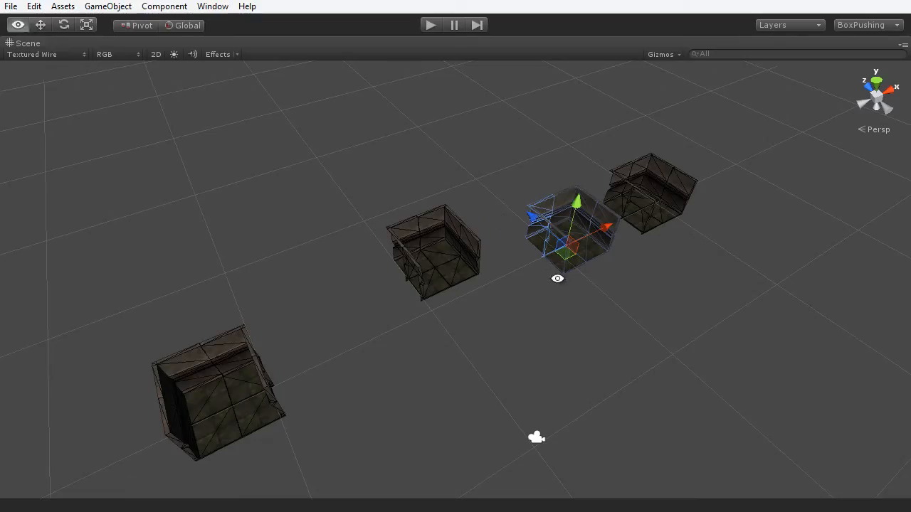
alt+drag(558, 278, 488, 279)
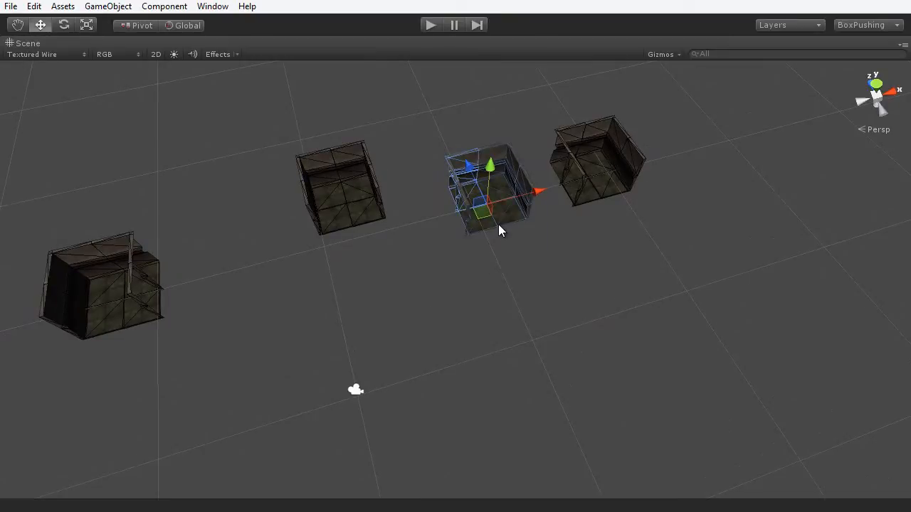
key(shift+space)
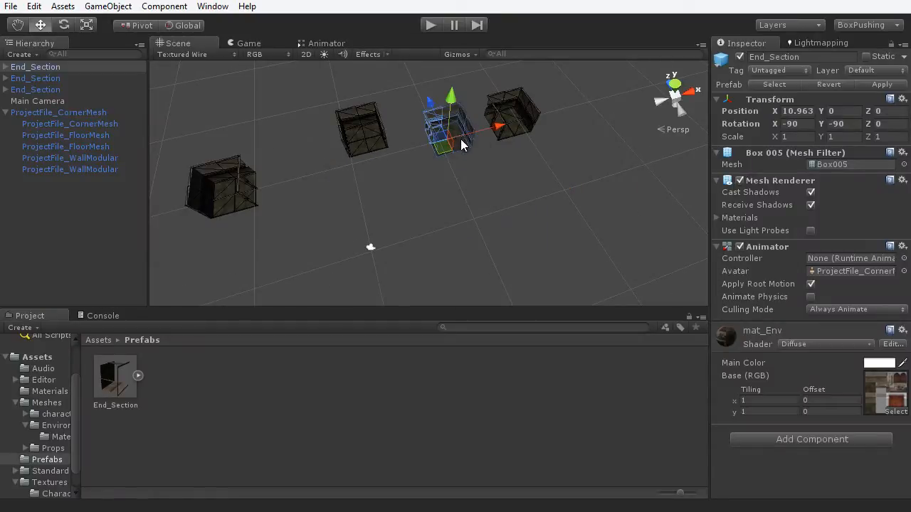
- Set the selected End_Section's Y rotation to 0
key(e)
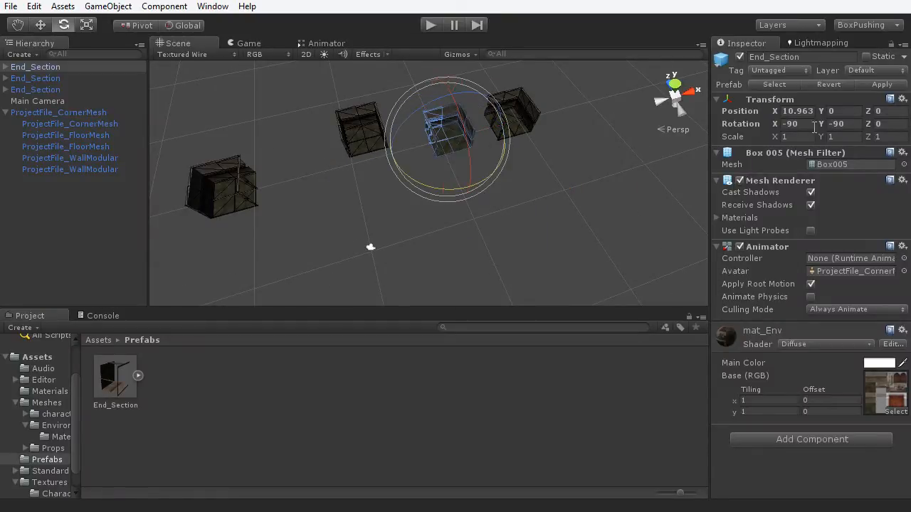
click(843, 124)
text(0)
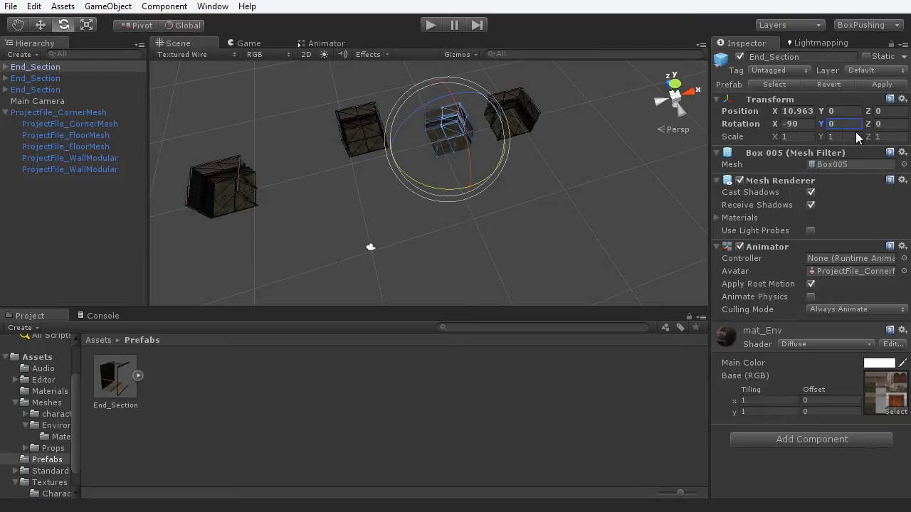
click(452, 231)
alt+drag(450, 232, 541, 218)
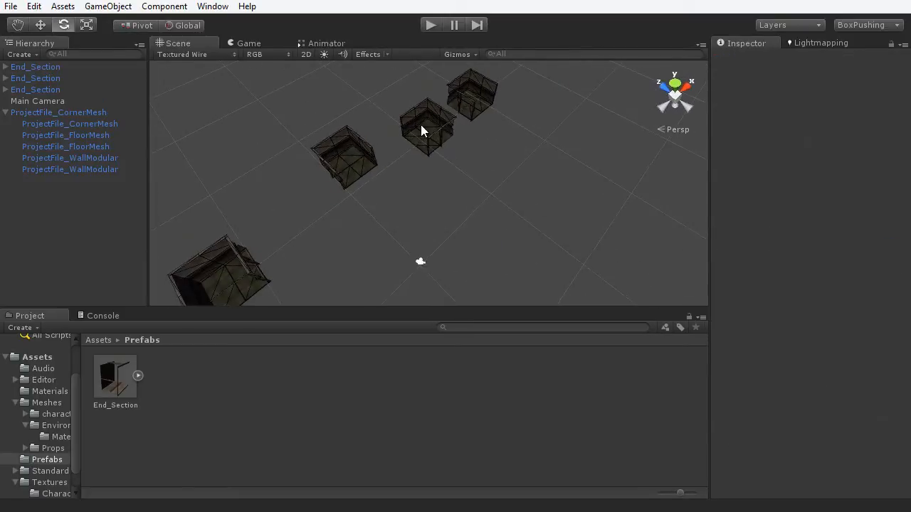
alt+drag(421, 124, 214, 204)
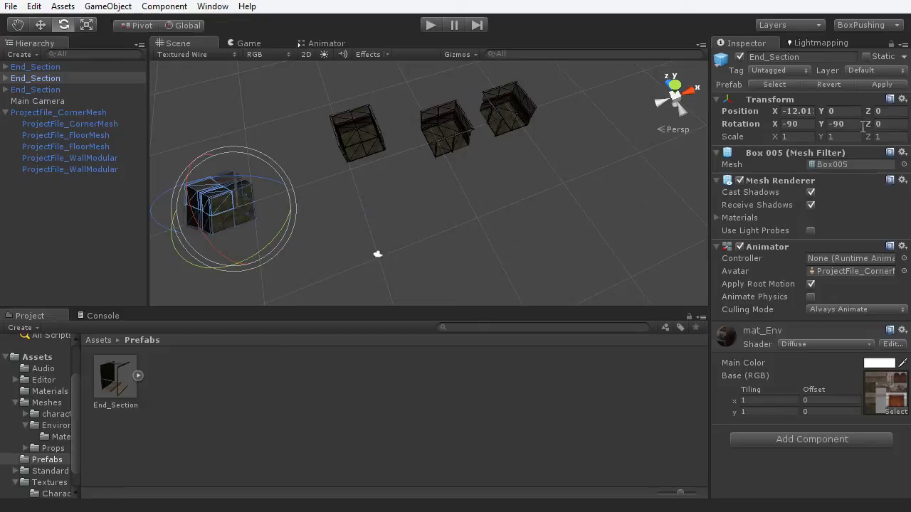
- Rotate the left End_Section to Y -180 and slide it toward the centre
drag(268, 243, 459, 87)
key(ctrl+z)
text(-180)
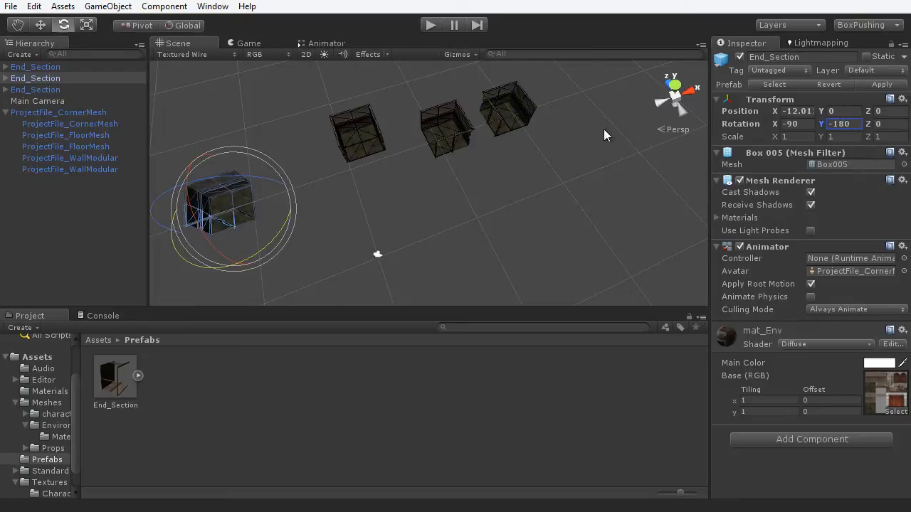
click(500, 205)
click(228, 214)
key(w)
drag(281, 194, 343, 178)
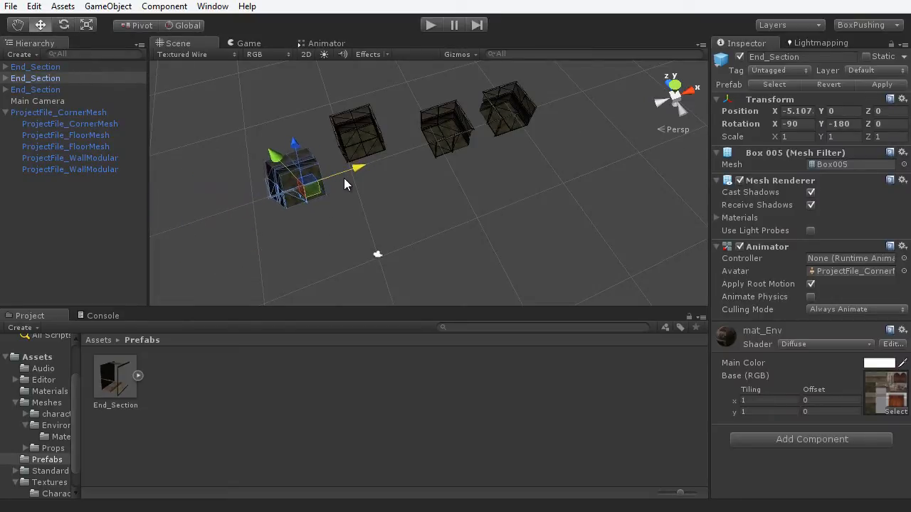
- Rotate the top-right End_Section to Y 90 and move it down below the others
click(502, 116)
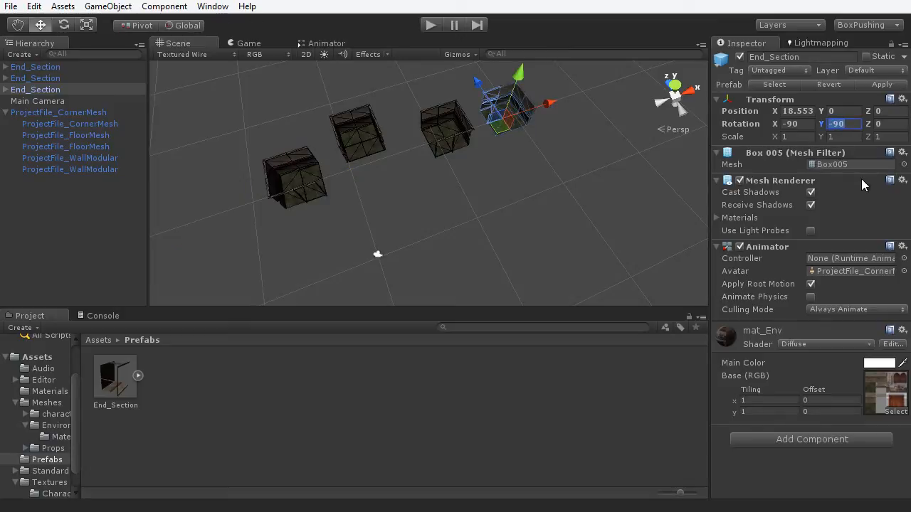
text(e)
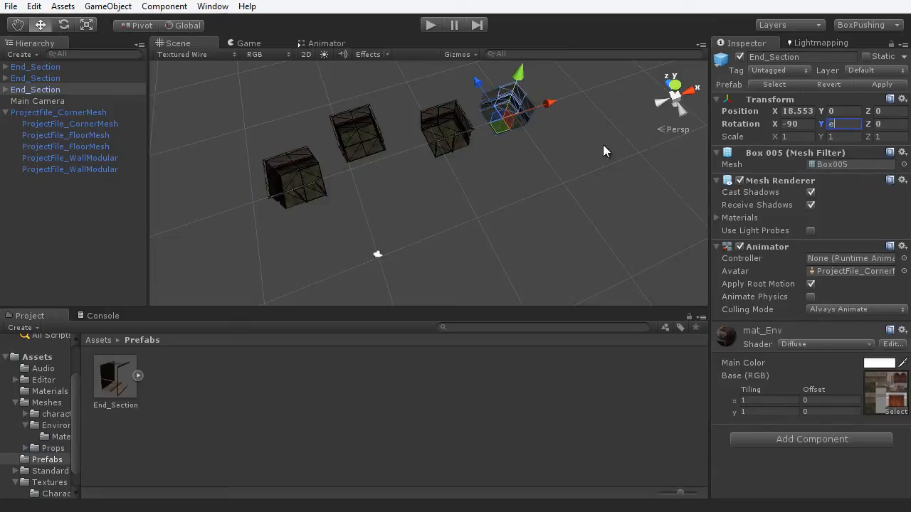
click(513, 136)
key(e)
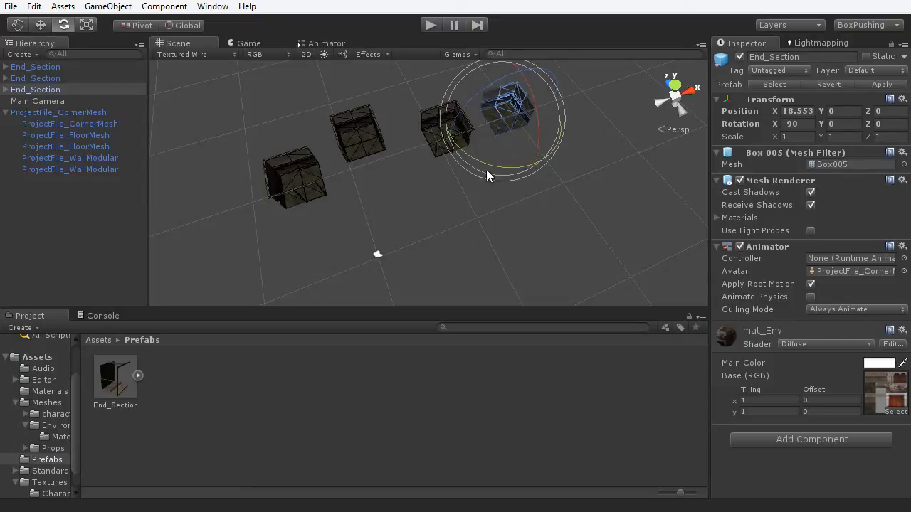
drag(486, 170, 345, 173)
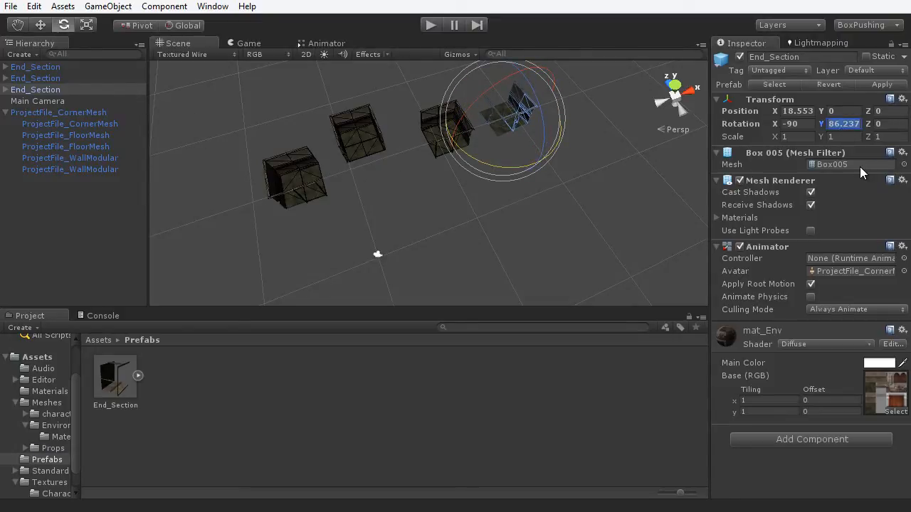
text(90w)
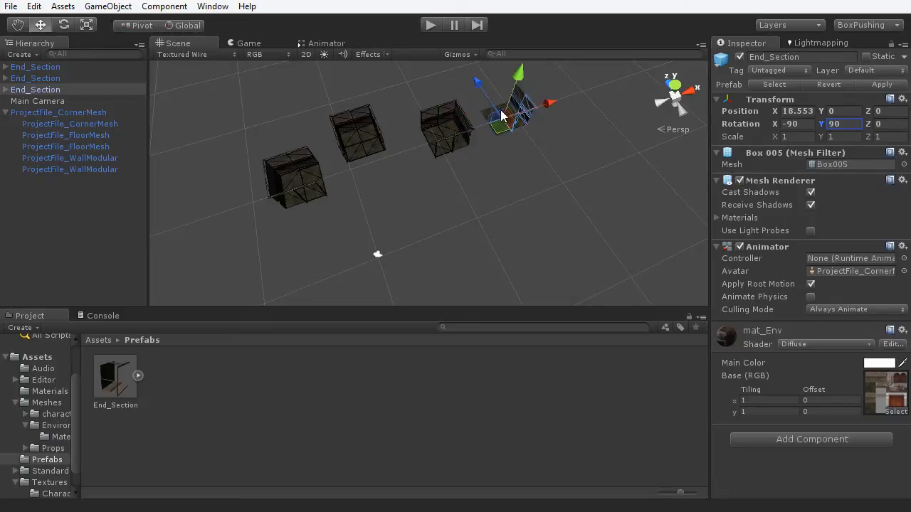
click(512, 140)
click(499, 113)
drag(492, 110, 387, 189)
scroll(440, 190, up, 3)
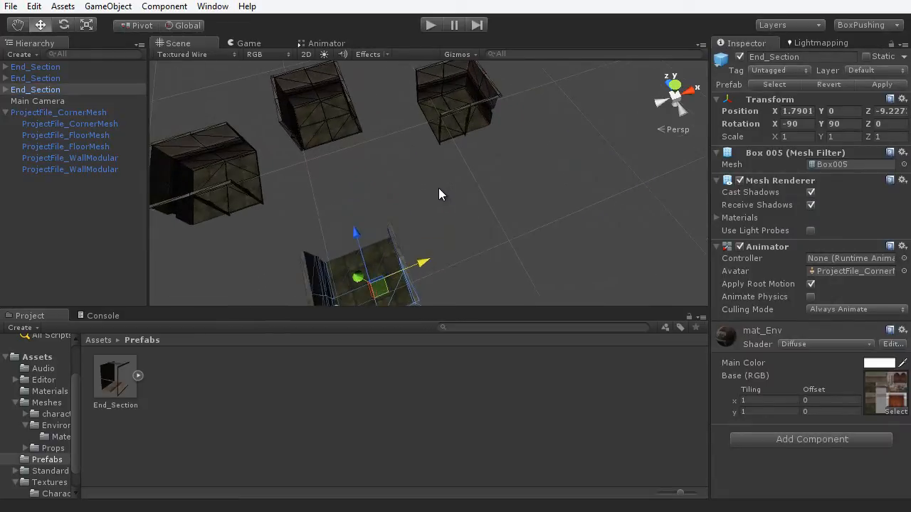
middle_drag(439, 188, 473, 175)
- Maximize the Scene view to check the layout, then select the top-middle room's floor piece
key(space)
scroll(467, 186, down, 1)
alt+drag(486, 250, 509, 247)
middle_drag(473, 255, 495, 274)
scroll(511, 222, up, 3)
scroll(496, 273, down, 2)
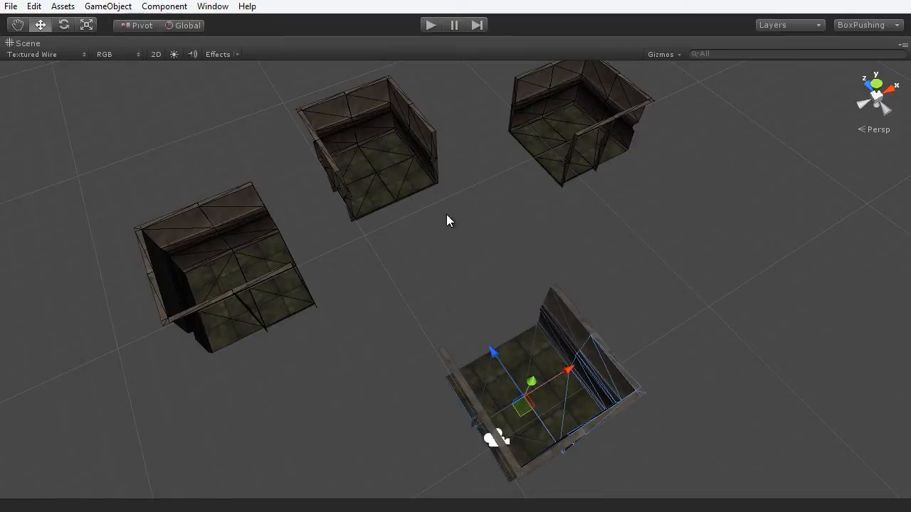
click(397, 187)
click(400, 190)
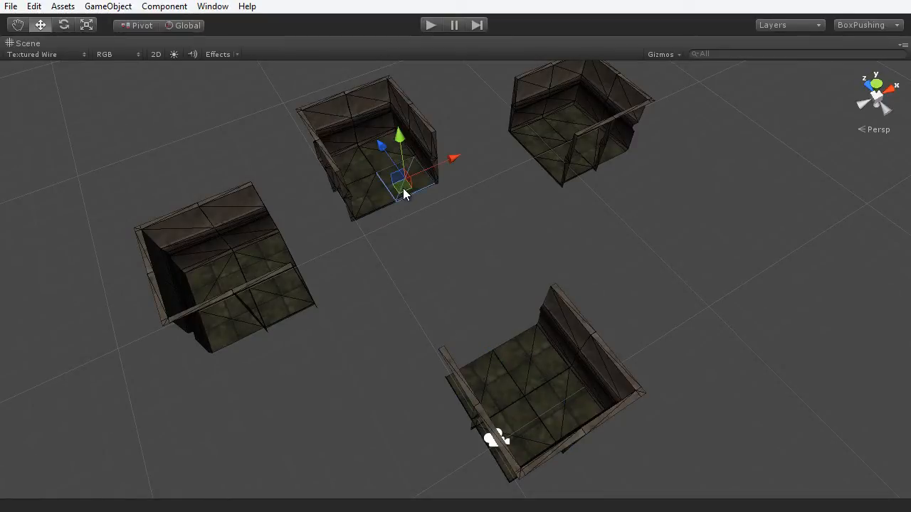
- Move the ProjectFile_FloorMesh tile to the hierarchy root and vertex-snap it against the room's floor
drag(404, 194, 428, 229)
key(shift+space)
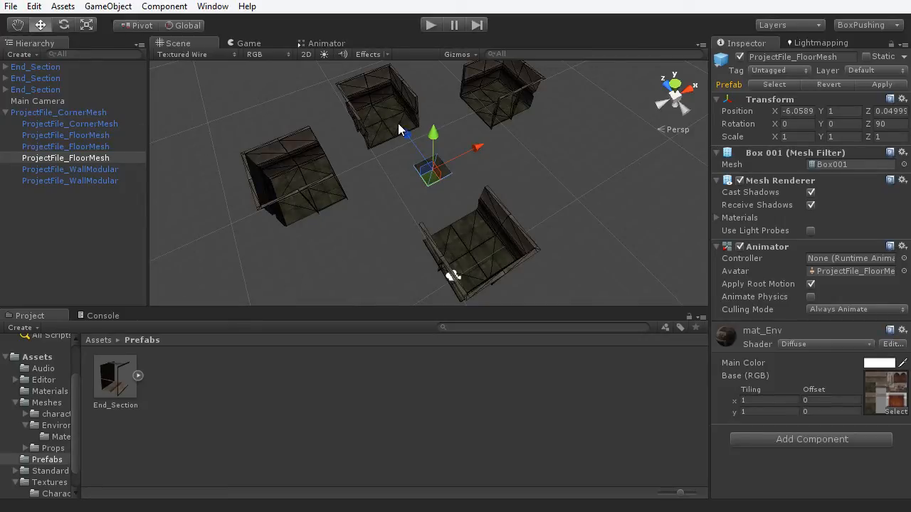
drag(111, 158, 89, 232)
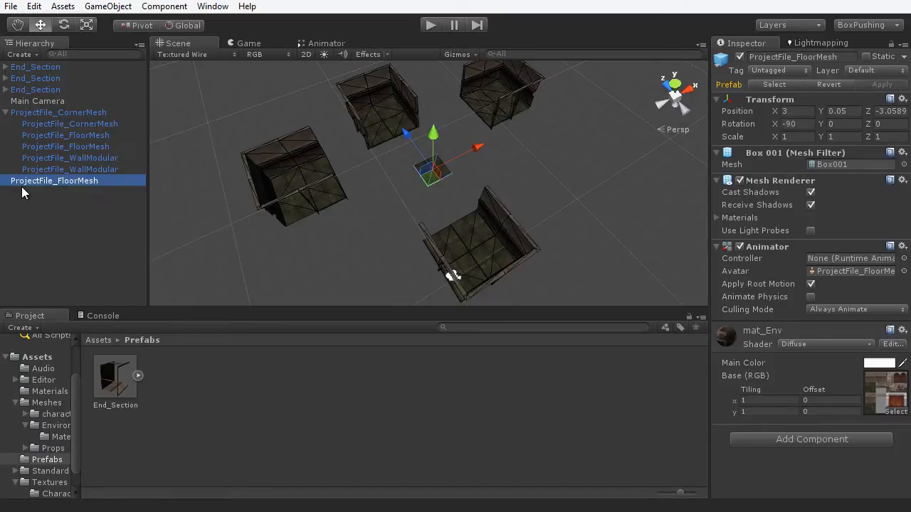
key(f)
key(shift+space)
alt+drag(523, 201, 530, 264)
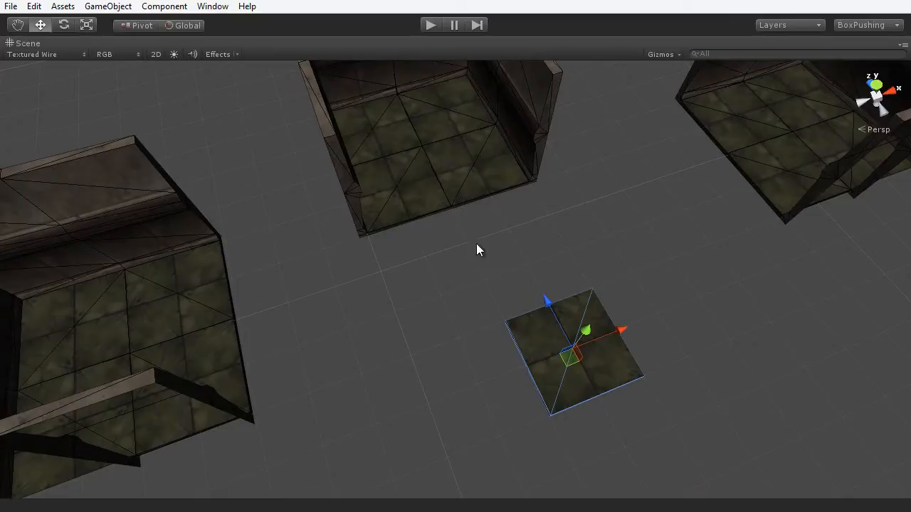
key(v)
drag(509, 319, 495, 258)
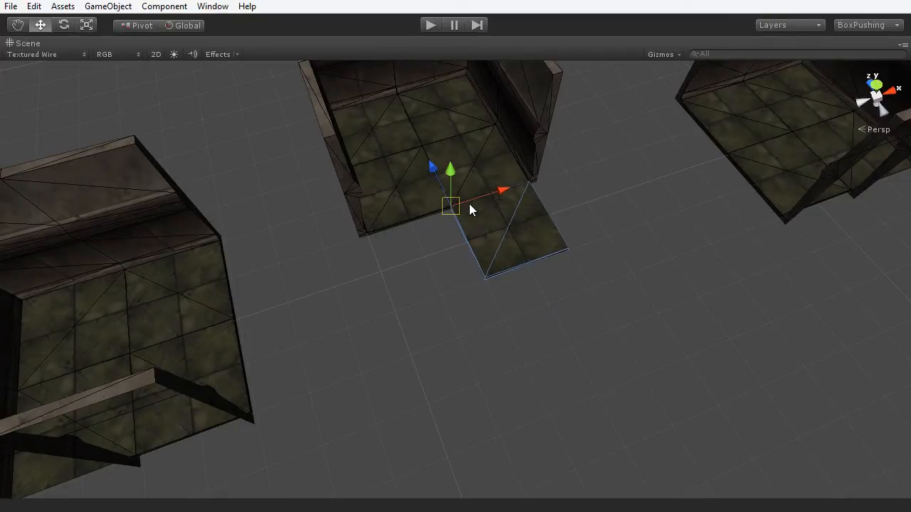
alt+drag(484, 315, 500, 269)
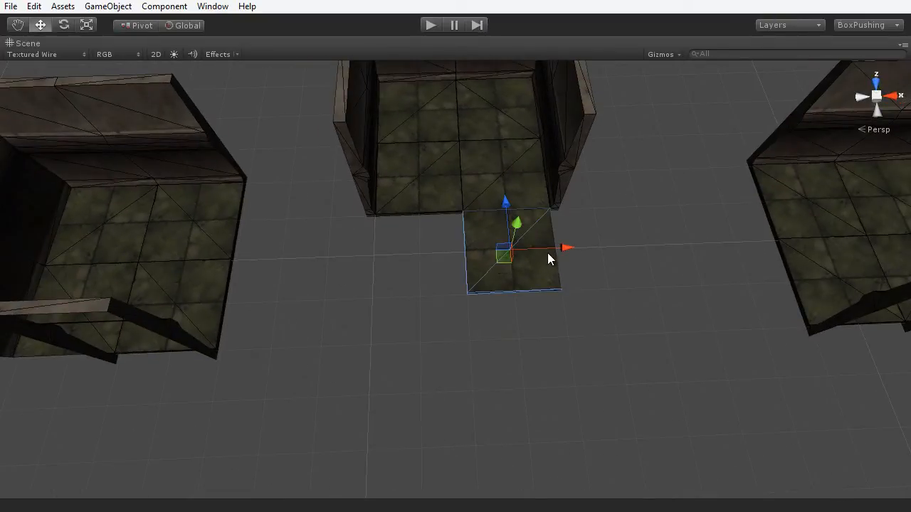
- Duplicate the floor tile and vertex-snap the copy flush beside the original
key(ctrl+d)
drag(551, 251, 427, 267)
mouse_move(427, 267)
alt+mouse_down()
mouse_move(407, 351)
mouse_move(439, 277)
alt+mouse_up()
key(v)
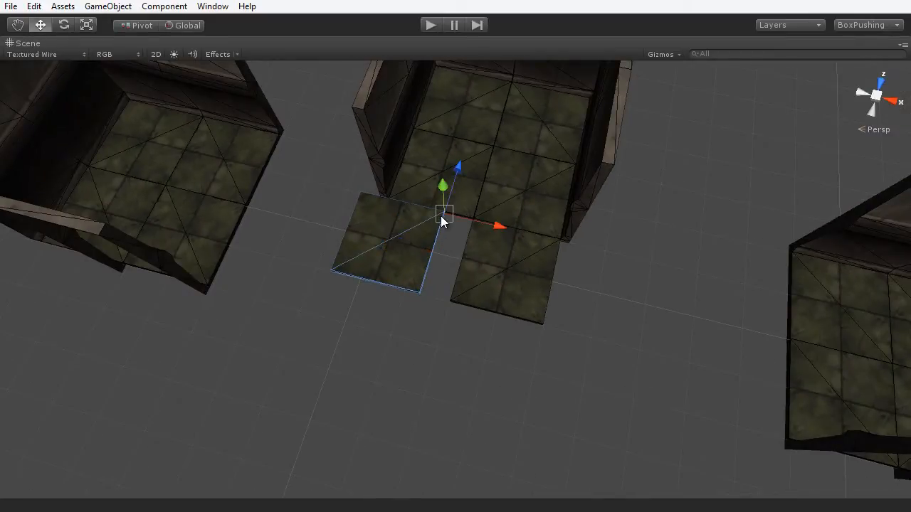
drag(441, 218, 472, 214)
alt+drag(474, 325, 659, 284)
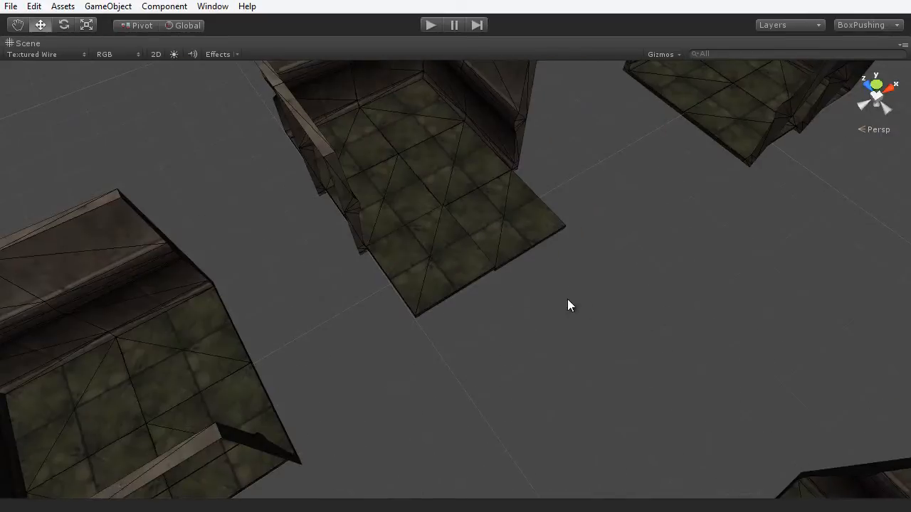
scroll(545, 295, up, 6)
middle_drag(579, 289, 570, 388)
alt+drag(570, 388, 443, 285)
- Vertex-snap a floor tile into the remaining gap by its corner
click(444, 284)
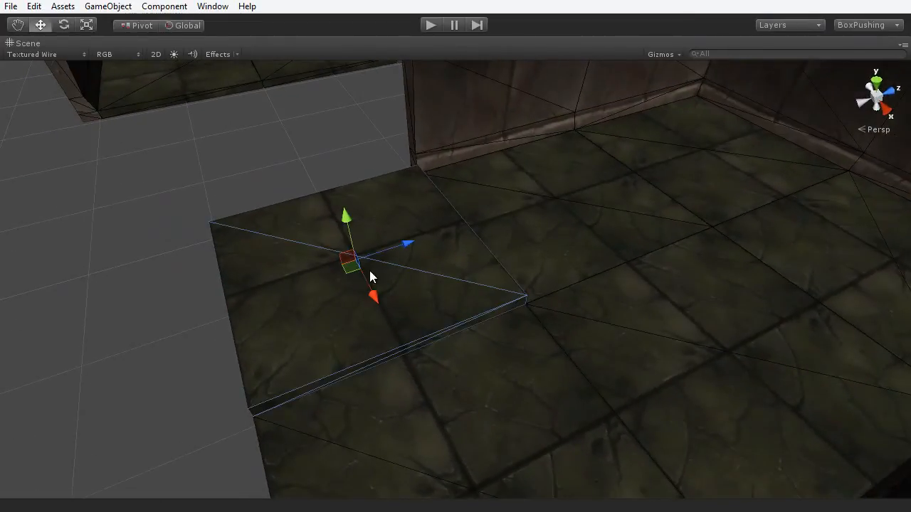
drag(372, 290, 323, 233)
key(v)
drag(484, 237, 520, 291)
scroll(469, 315, down, 5)
- Duplicate the two floor tiles and move the copies outward to extend the floor strip
alt+drag(459, 321, 685, 339)
click(607, 314)
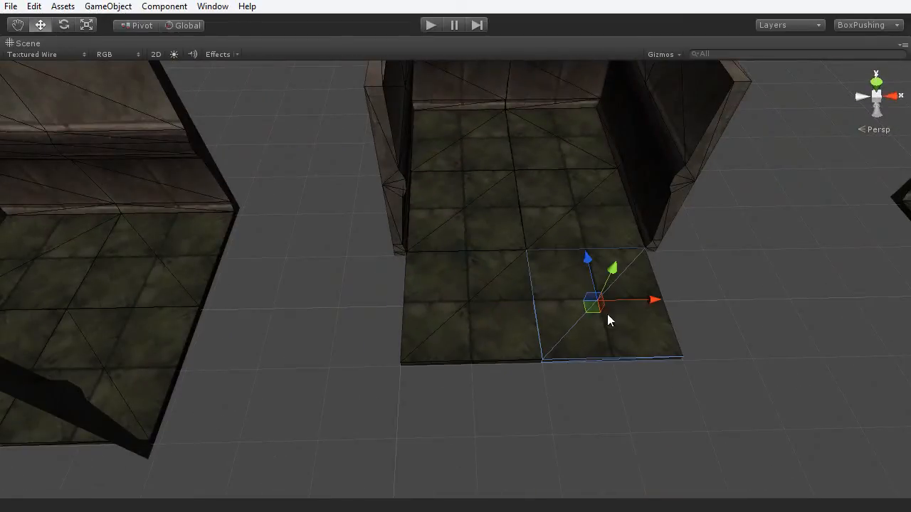
click(516, 319)
alt+drag(516, 319, 609, 293)
key(ctrl+d)
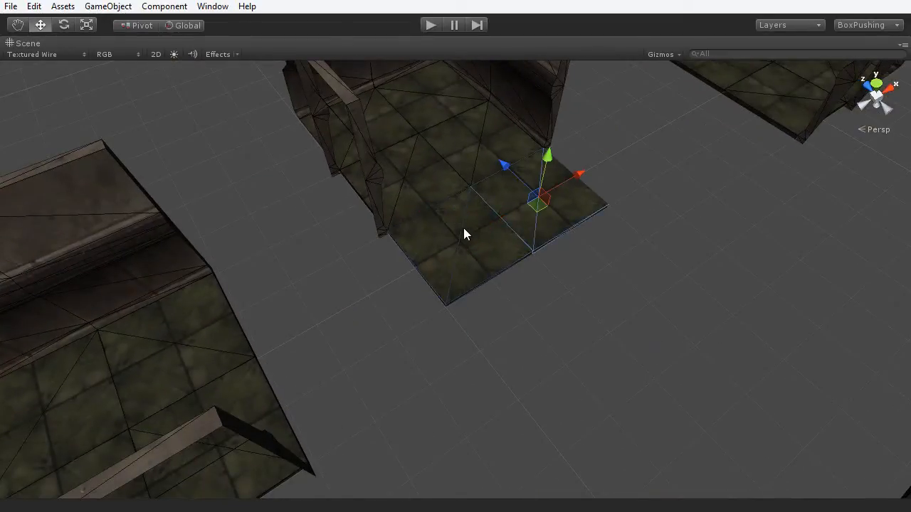
drag(515, 172, 580, 272)
alt+drag(580, 272, 640, 339)
scroll(404, 380, up, 5)
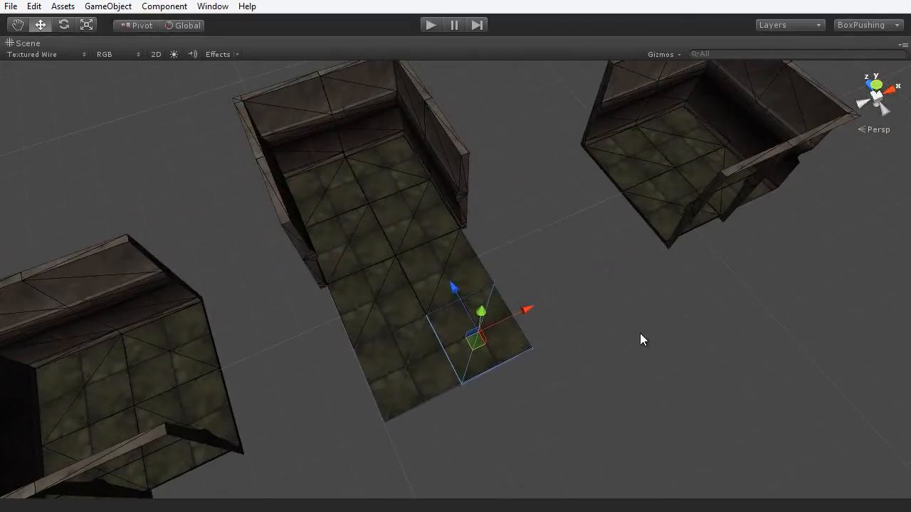
- Move the right room section up against the floor strip
click(652, 169)
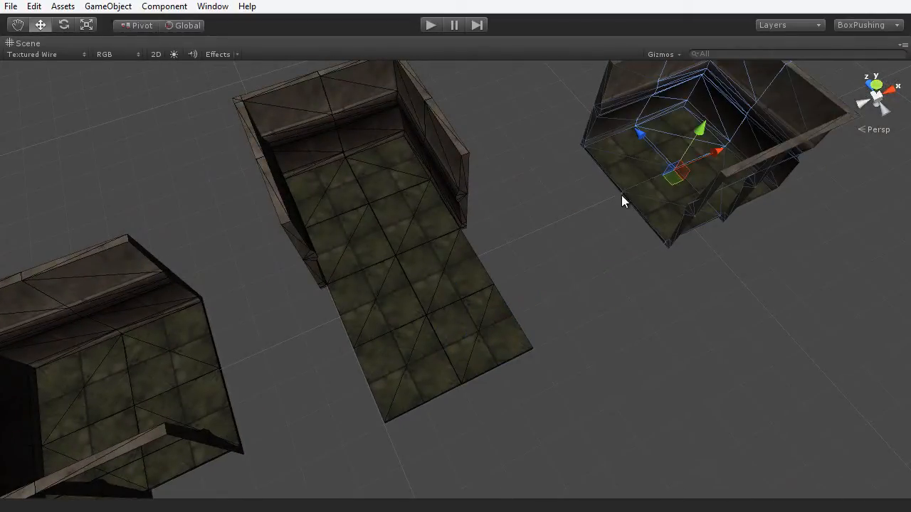
scroll(625, 242, up, 5)
alt+drag(657, 239, 600, 299)
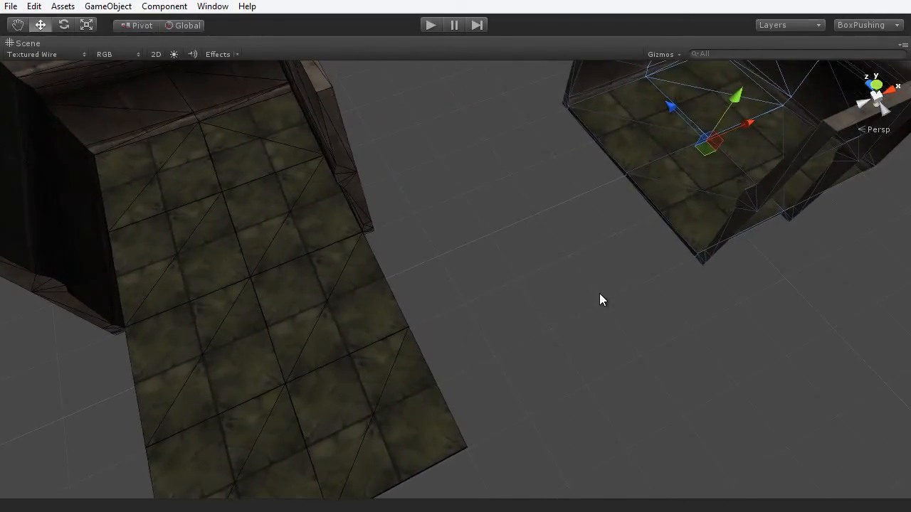
key(w)
drag(633, 171, 463, 317)
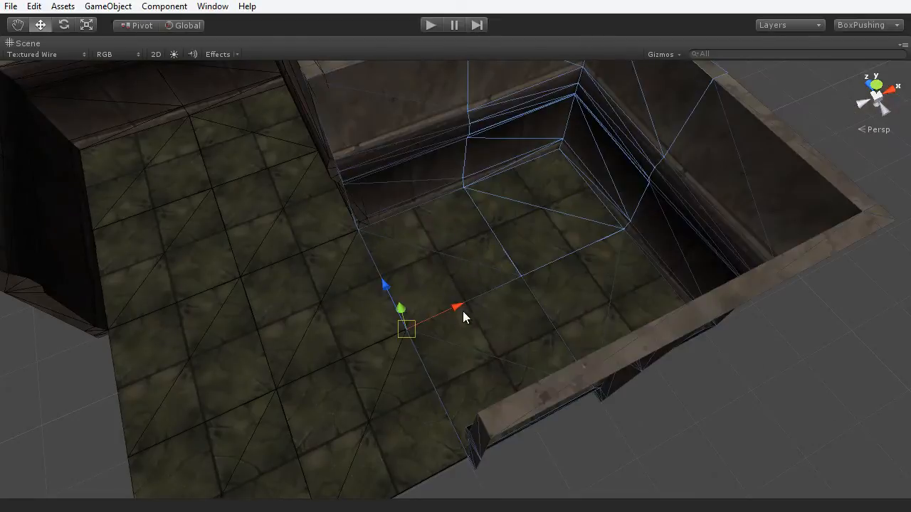
alt+drag(407, 329, 314, 388)
- Vertex-snap the left room's corner onto the main floor
middle_drag(427, 289, 631, 379)
click(196, 263)
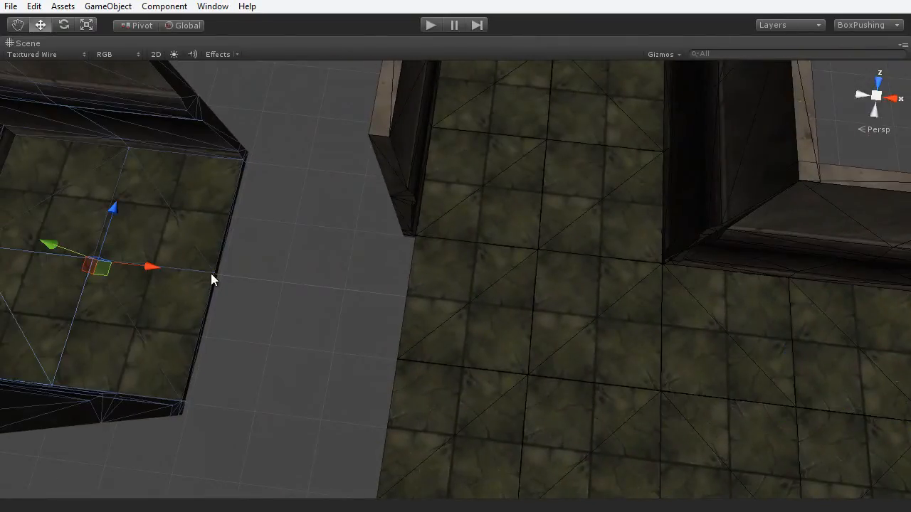
key(v)
drag(220, 277, 379, 358)
scroll(524, 382, down, 7)
middle_drag(559, 392, 524, 309)
- Vertex-snap the separate right-hand room against the main floor to close the cross
scroll(524, 308, down, 3)
alt+drag(519, 324, 695, 286)
middle_drag(696, 287, 638, 313)
scroll(633, 320, up, 2)
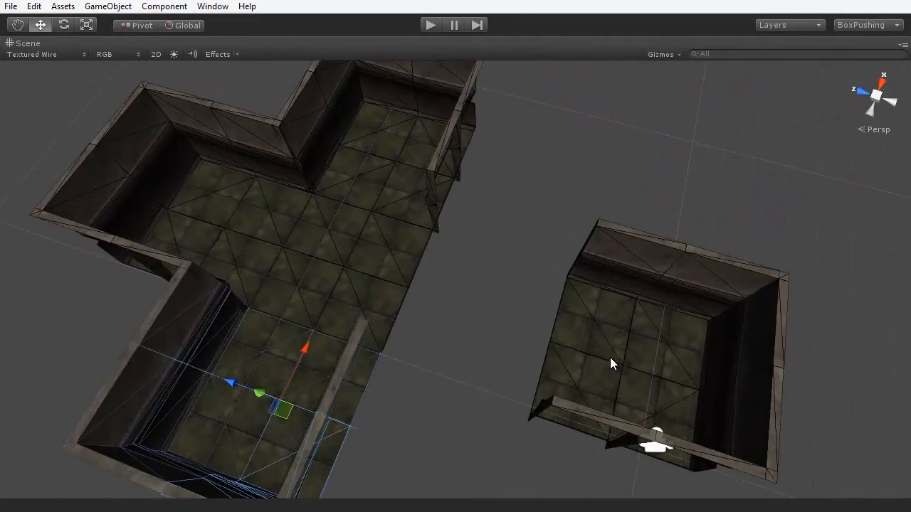
click(620, 375)
scroll(620, 381, up, 2)
key(v)
drag(577, 365, 388, 291)
click(659, 370)
alt+drag(659, 370, 435, 293)
key(shift+space)
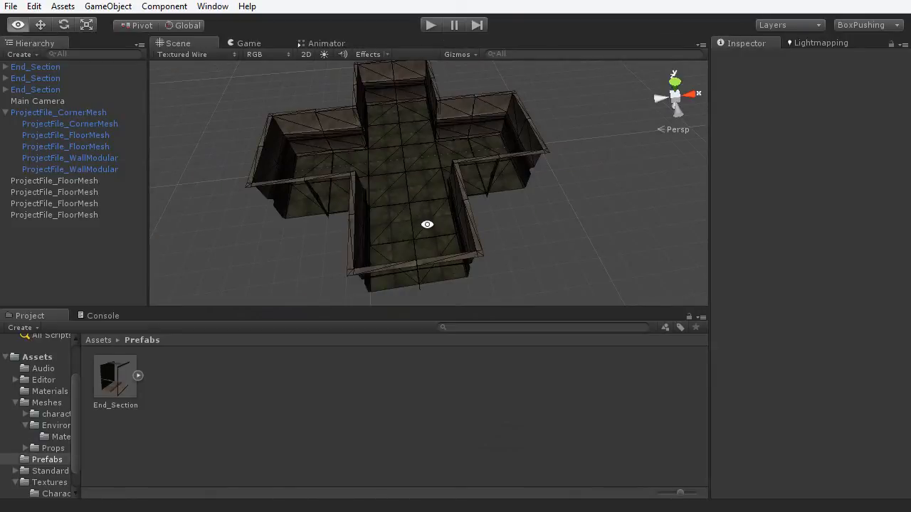
- Orbit and zoom around the cross-shaped room to check its wall corners and corridors up close
alt+drag(427, 224, 635, 248)
middle_drag(541, 176, 613, 242)
alt+drag(592, 258, 493, 241)
middle_drag(492, 240, 499, 242)
scroll(519, 257, up, 6)
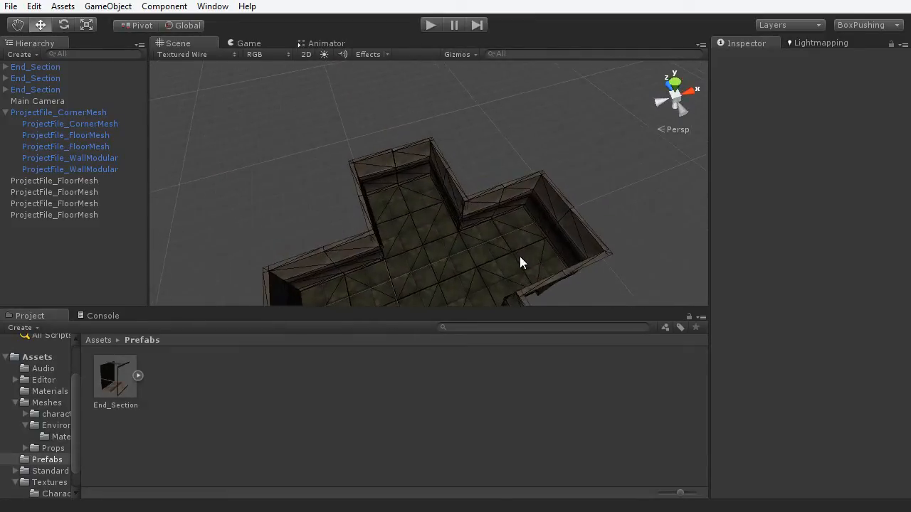
mouse_move(527, 223)
alt+mouse_down()
mouse_move(534, 158)
mouse_move(508, 226)
mouse_move(545, 219)
mouse_move(535, 230)
alt+mouse_up()
scroll(507, 227, up, 3)
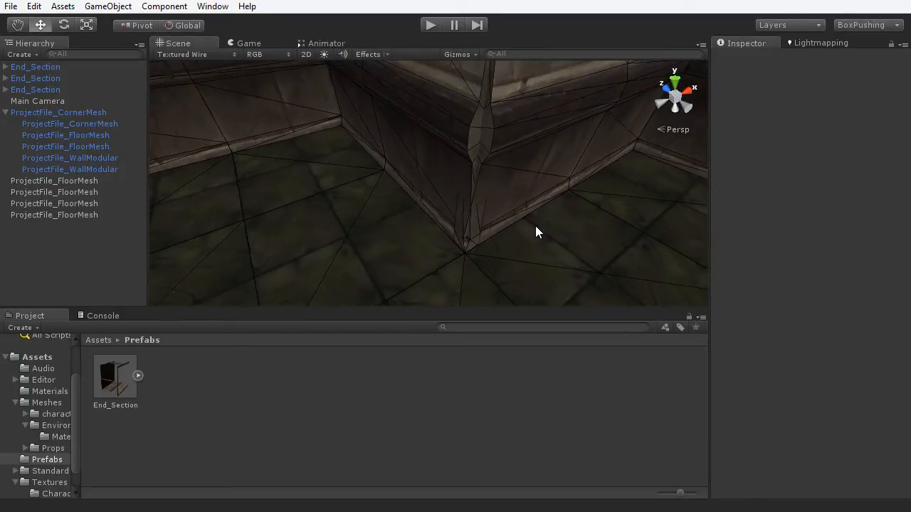
middle_drag(536, 230, 454, 210)
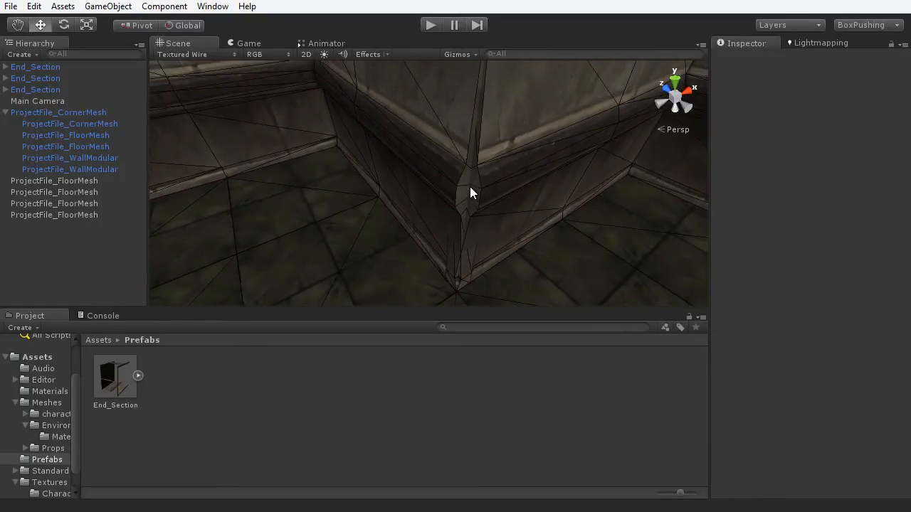
alt+drag(470, 193, 535, 156)
alt+drag(451, 188, 256, 174)
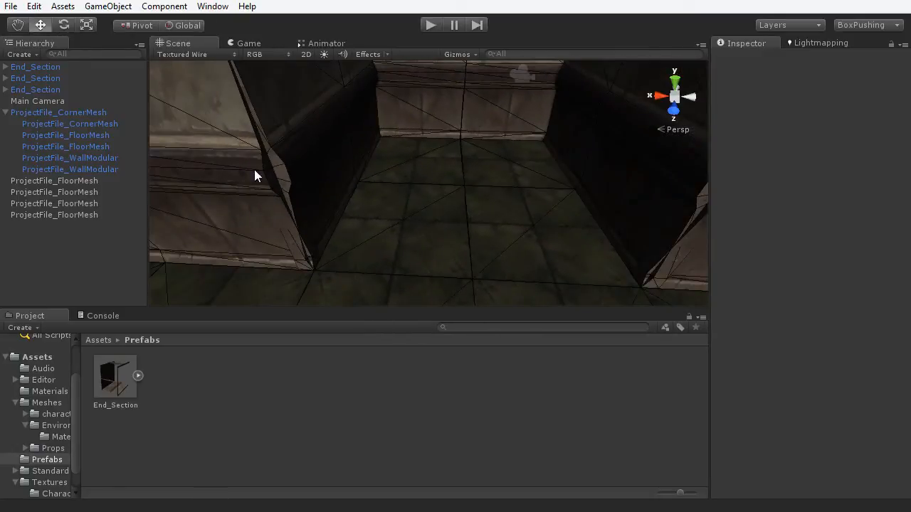
scroll(416, 193, down, 6)
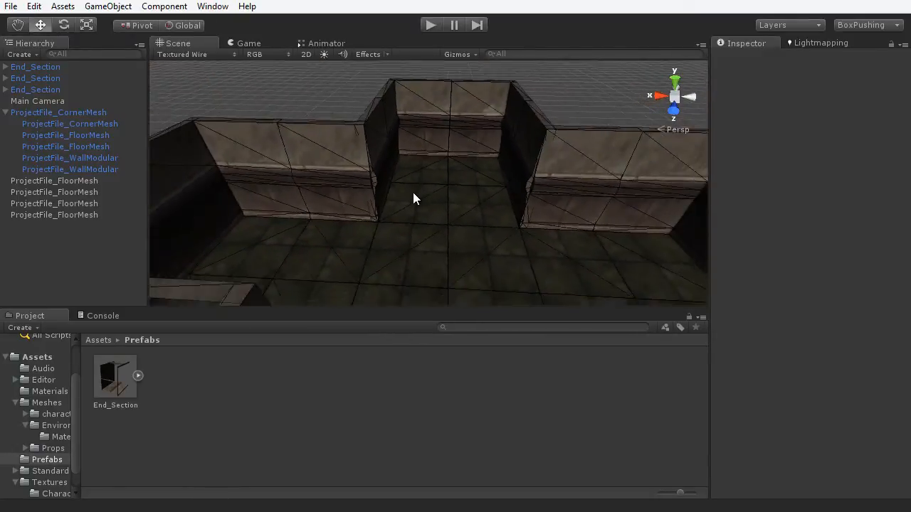
alt+drag(413, 197, 657, 254)
scroll(351, 132, down, 3)
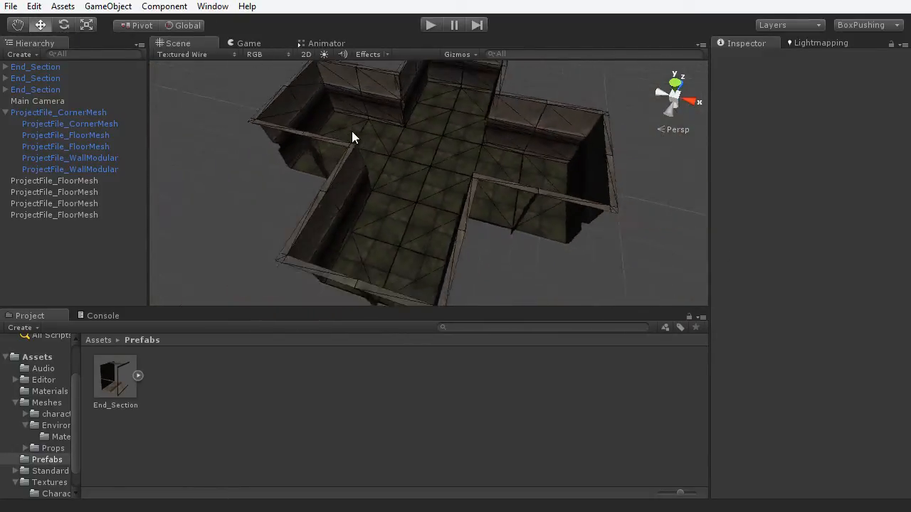
alt+drag(352, 132, 447, 220)
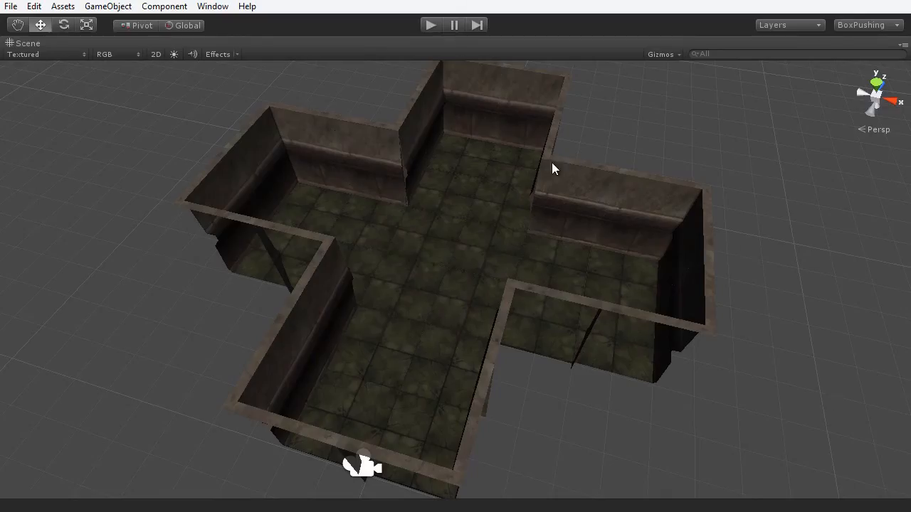
alt+drag(553, 166, 502, 232)
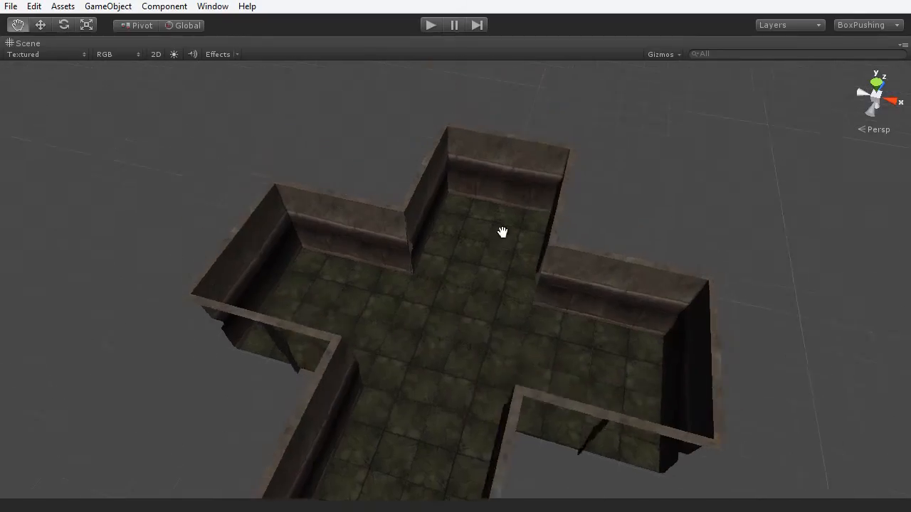
- Orbit the textured cross room from corridor, high and frontal angles, then restore the editor layout
scroll(453, 342, up, 3)
scroll(453, 337, up, 3)
alt+drag(401, 306, 342, 299)
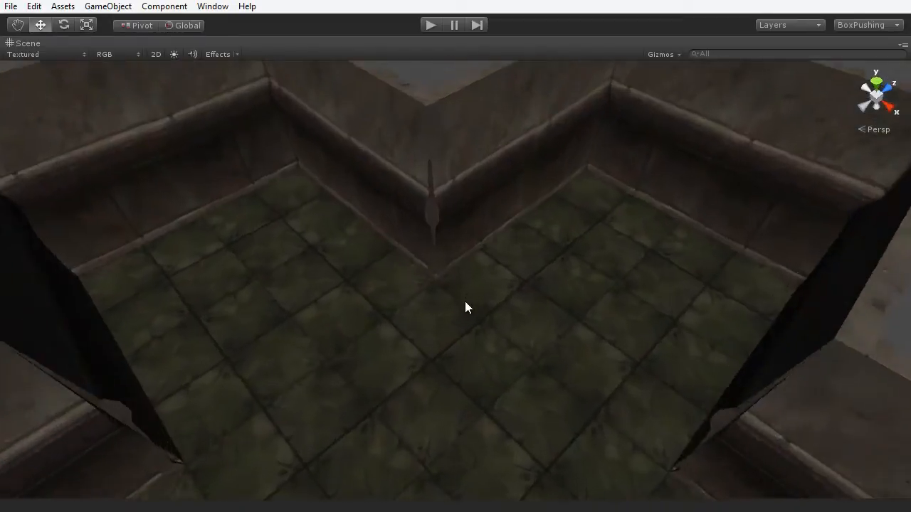
scroll(464, 302, up, 3)
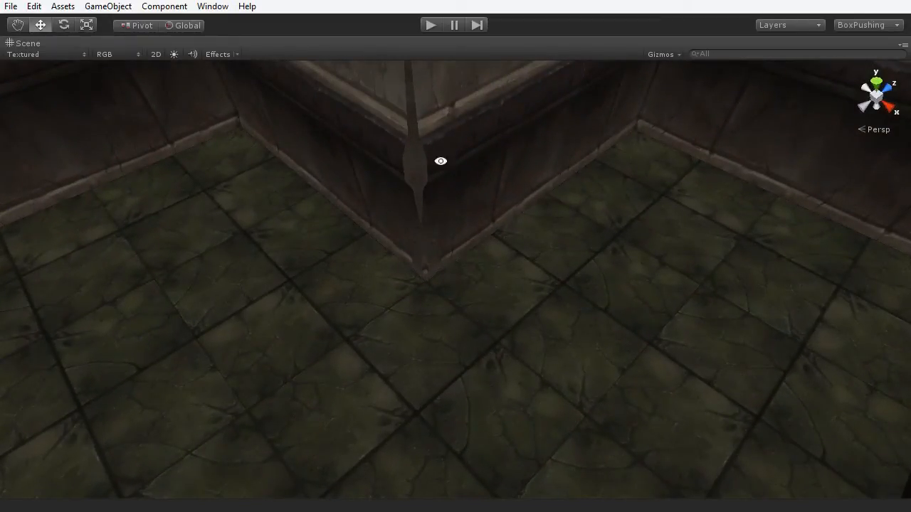
alt+drag(442, 158, 531, 191)
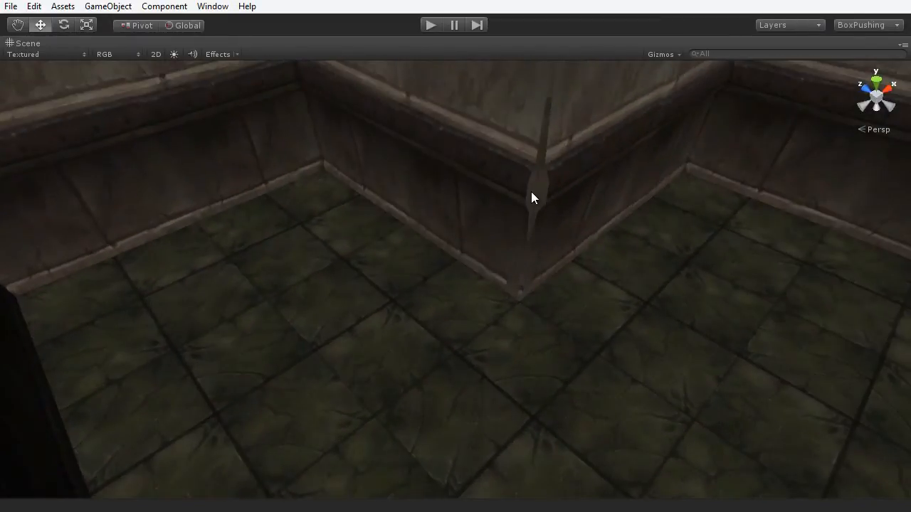
alt+drag(616, 327, 717, 261)
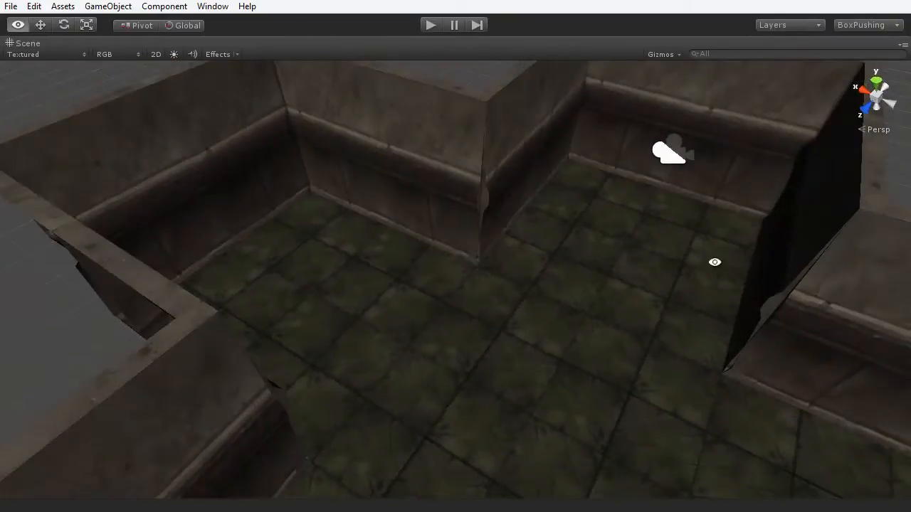
alt+drag(550, 267, 441, 226)
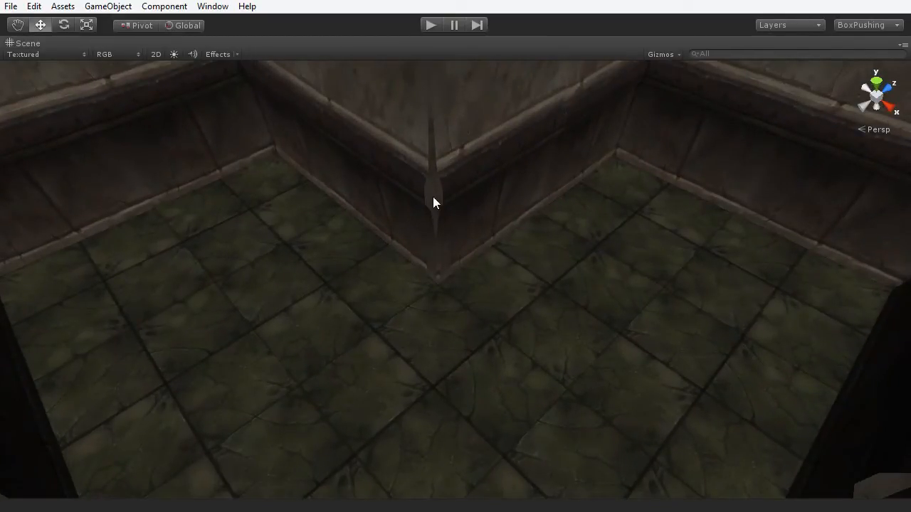
scroll(501, 318, down, 6)
scroll(500, 314, up, 3)
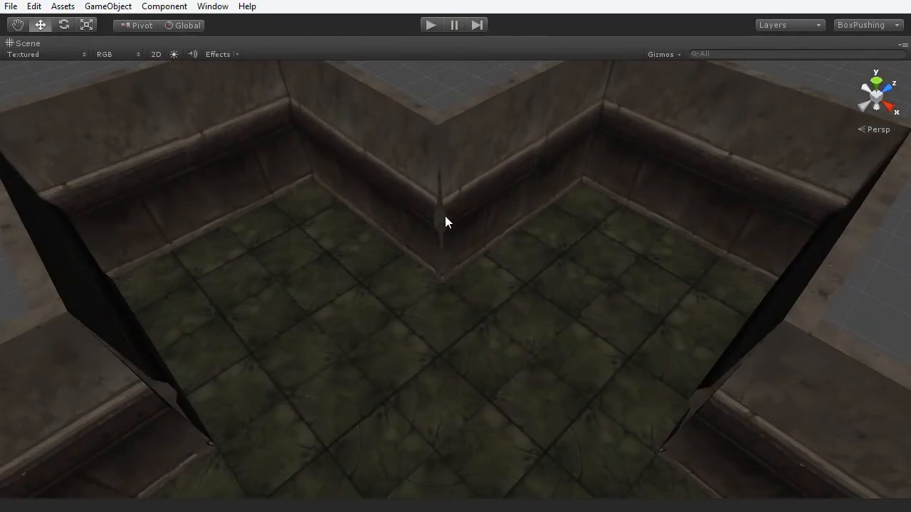
scroll(454, 279, down, 4)
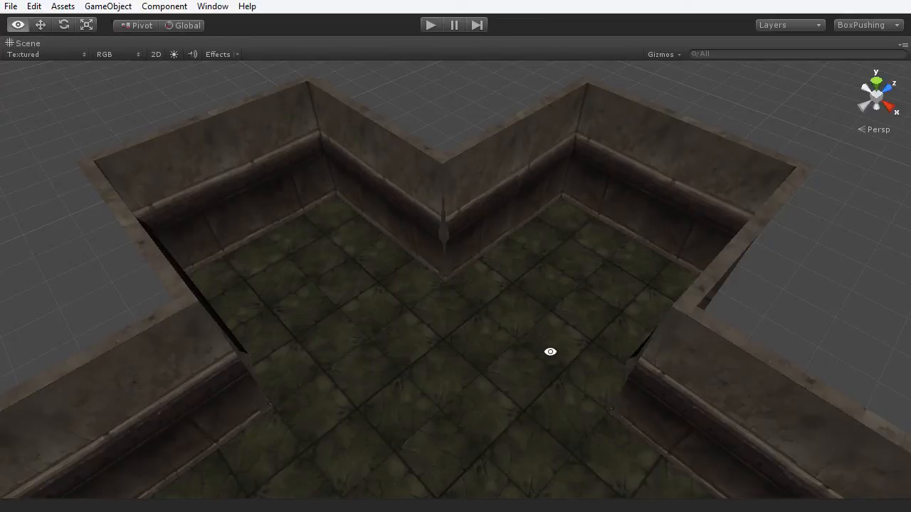
alt+drag(550, 353, 628, 363)
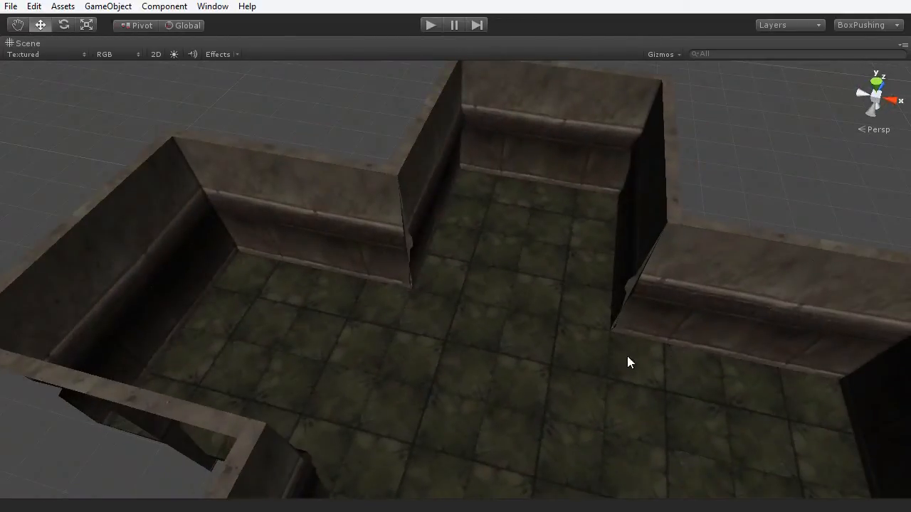
alt+drag(545, 323, 537, 311)
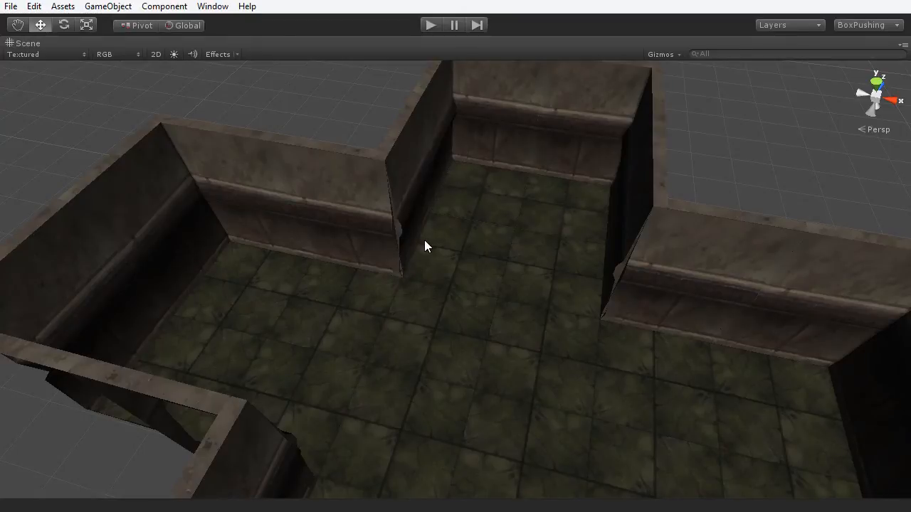
scroll(487, 270, down, 5)
alt+drag(488, 281, 562, 269)
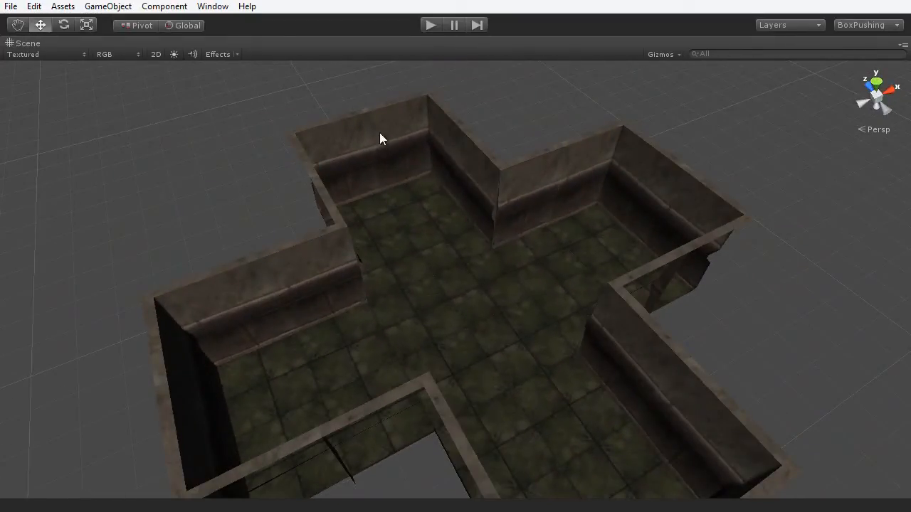
alt+drag(570, 302, 552, 317)
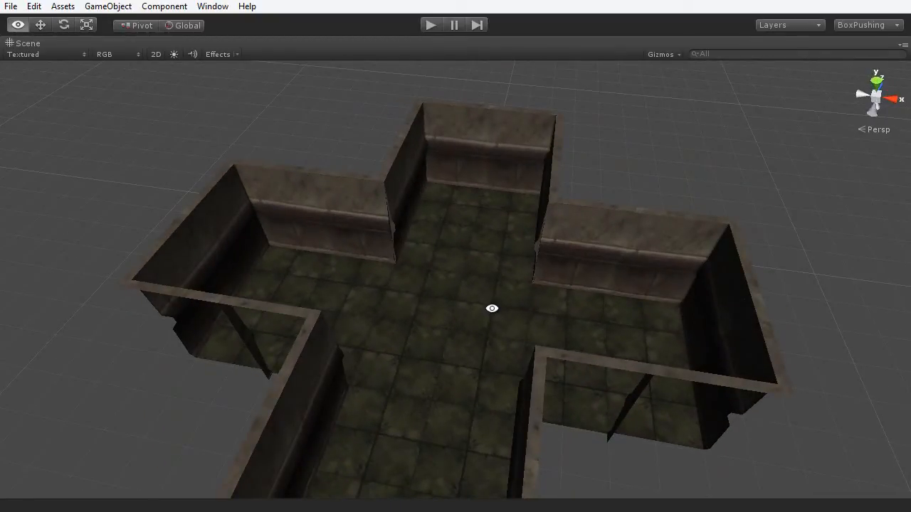
alt+drag(492, 309, 460, 273)
alt+drag(529, 252, 496, 269)
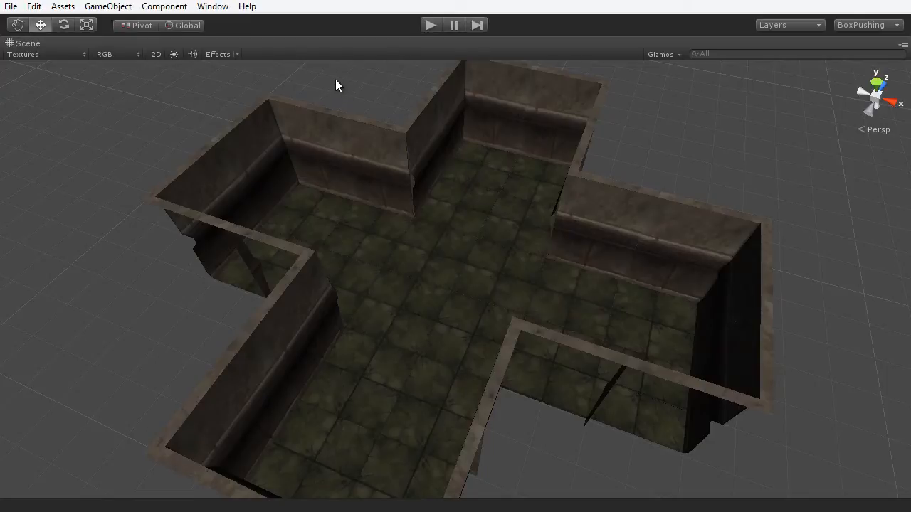
key(shift+space)
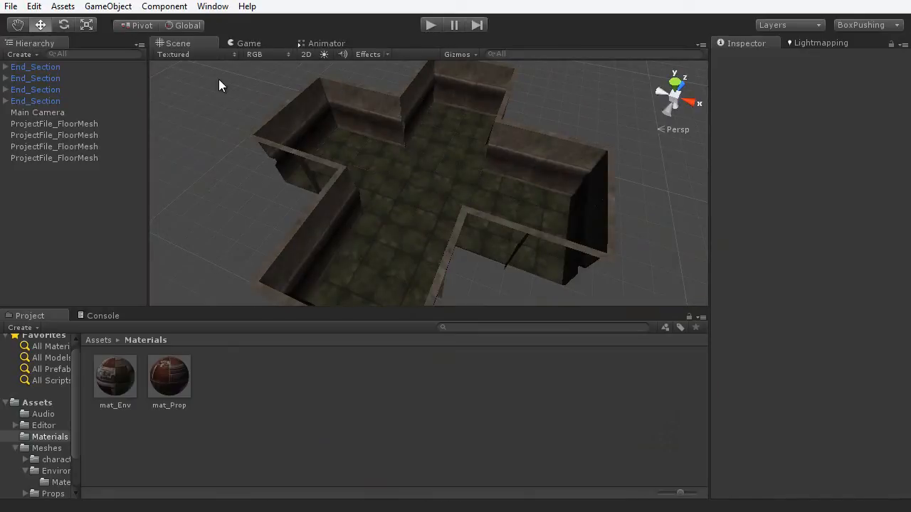
- Open Render Settings, brighten the ambient light to near white, and turn on scene lighting
click(33, 8)
click(64, 323)
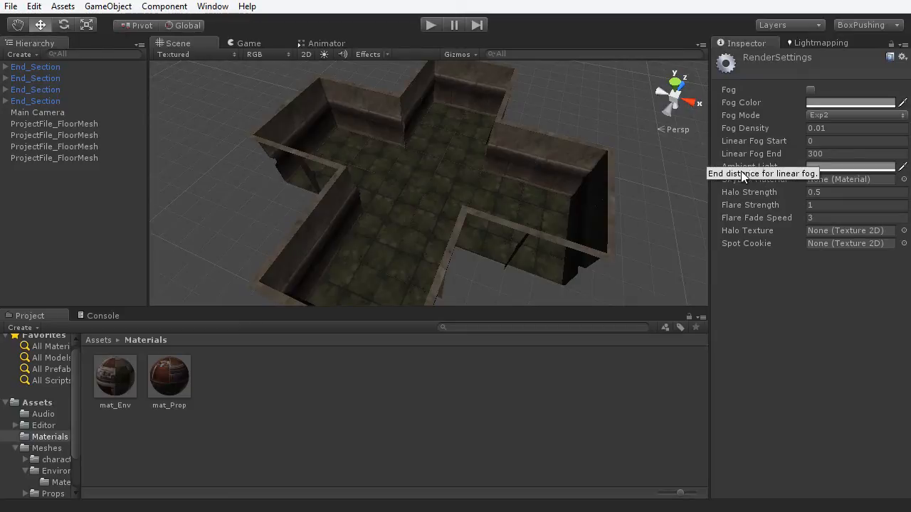
click(840, 168)
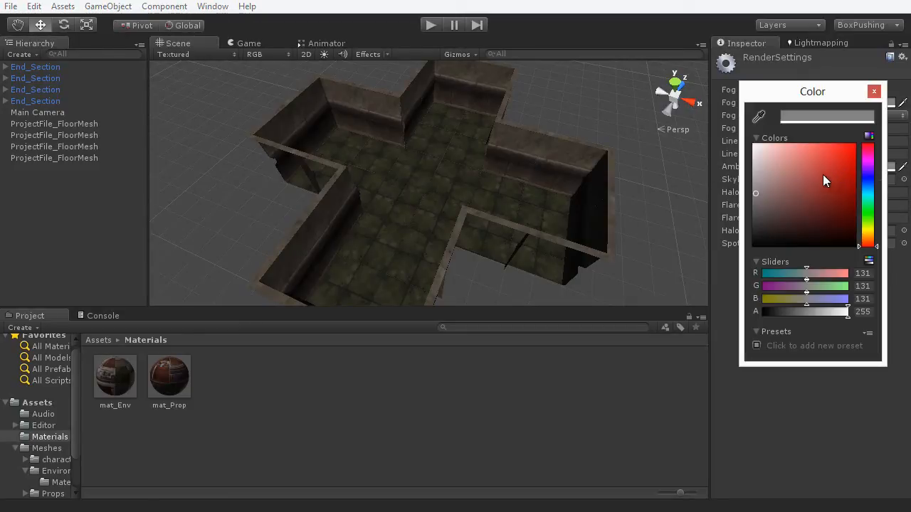
click(758, 193)
drag(758, 194, 754, 147)
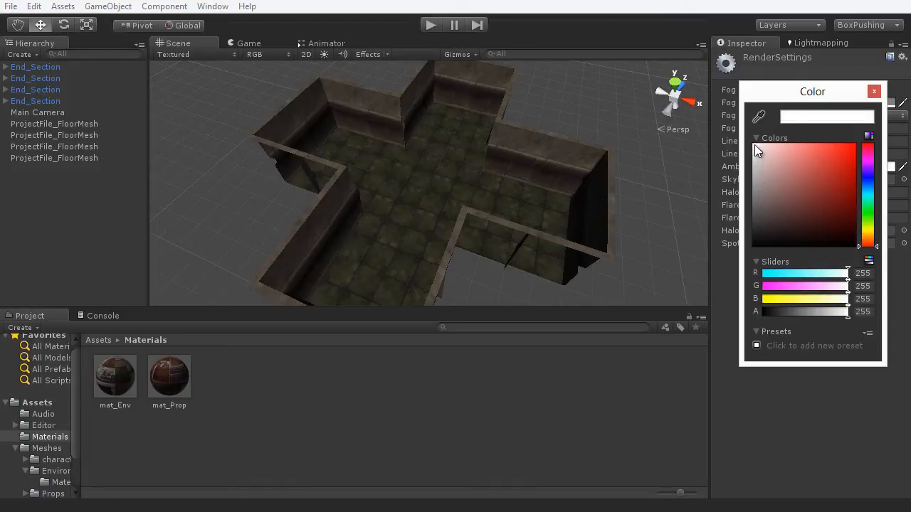
click(874, 92)
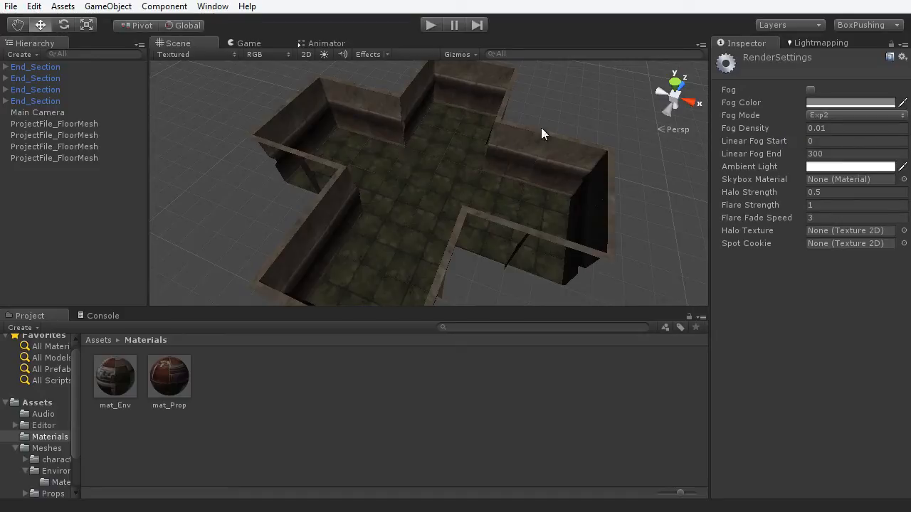
click(324, 54)
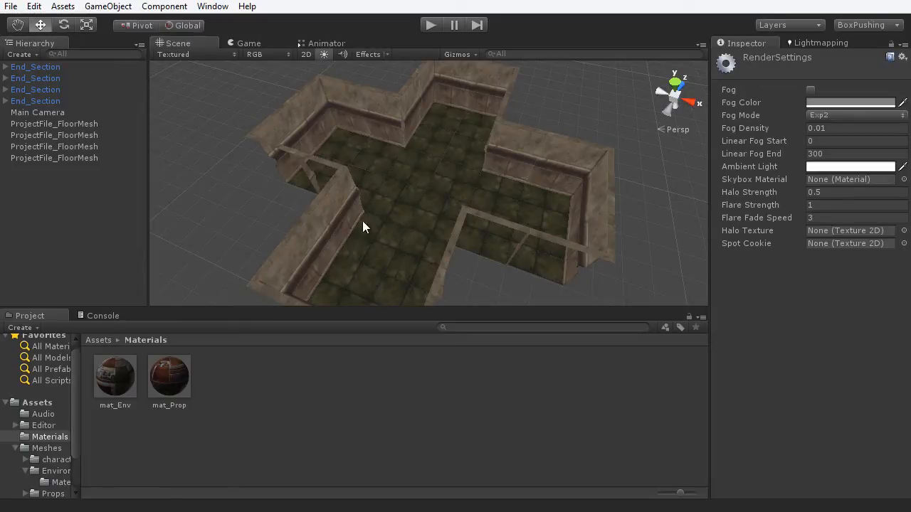
- Set the ambient light colour to pure white (255, 255, 255)
click(839, 167)
click(761, 179)
drag(761, 180, 631, 135)
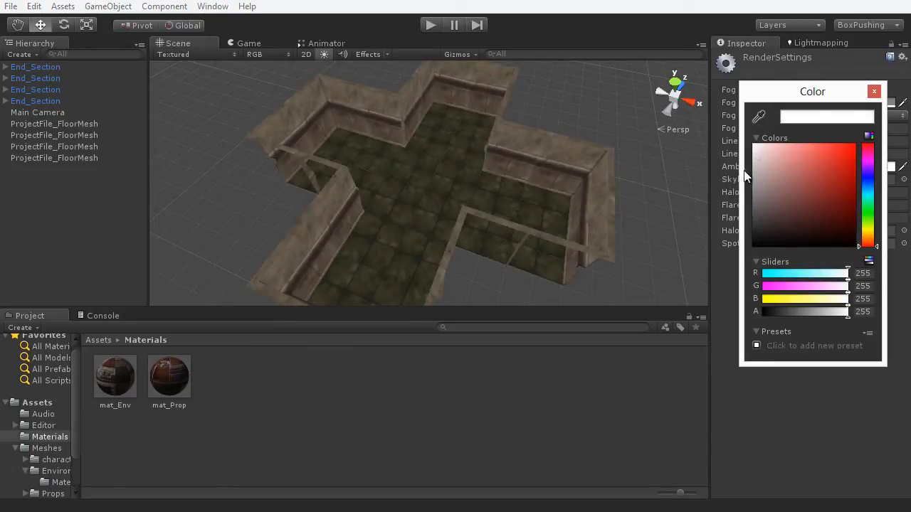
click(874, 91)
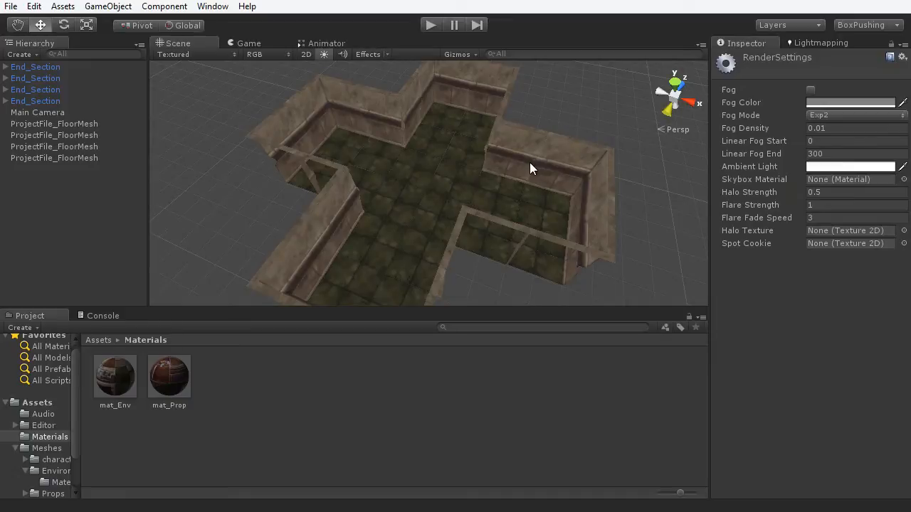
- Orbit the maximized Scene view to inspect the lit dungeon room
middle_drag(436, 167, 437, 188)
scroll(437, 188, up, 5)
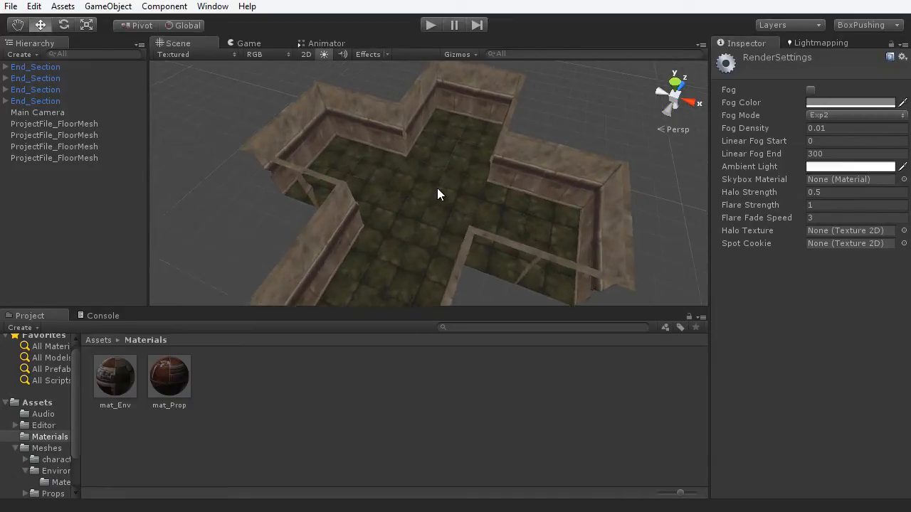
key(shift+space)
alt+drag(447, 183, 472, 248)
alt+drag(462, 218, 461, 273)
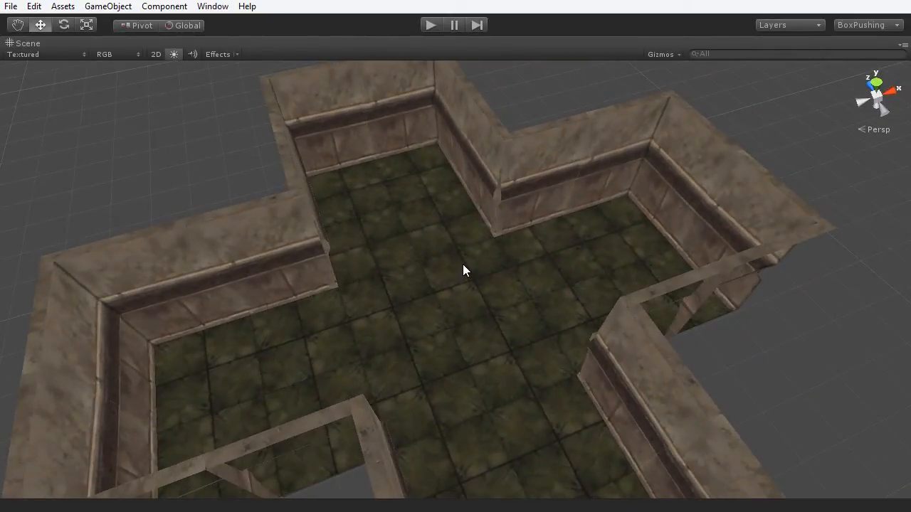
key(shift+space)
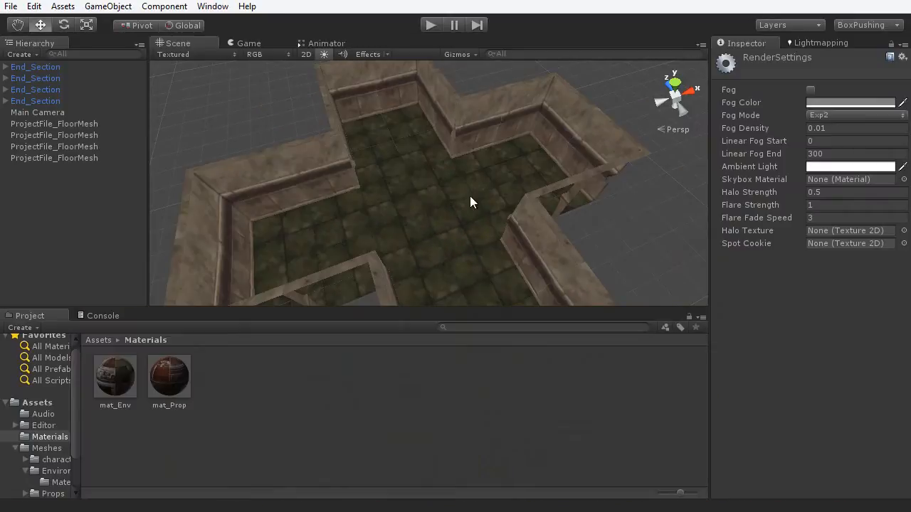
- Drag ProjectFile_Column from Meshes/Props into the middle of the room
click(37, 403)
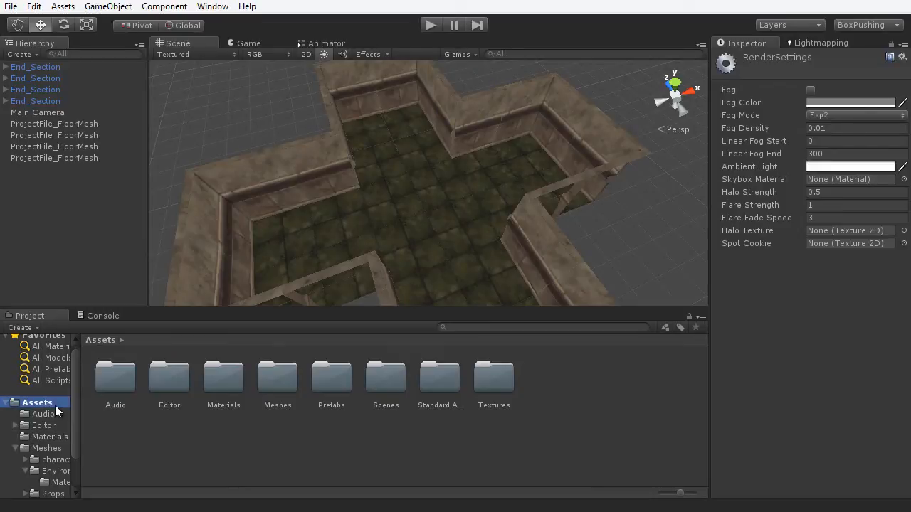
double_click(286, 384)
double_click(235, 383)
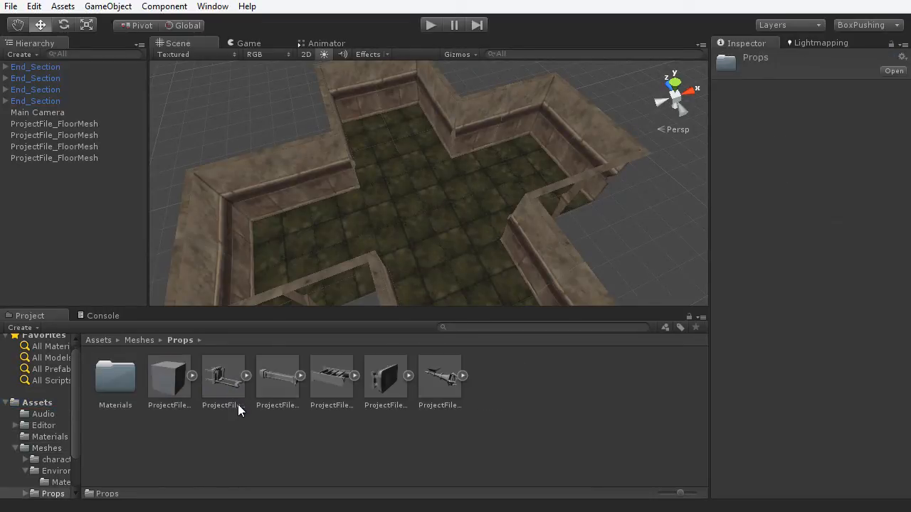
click(281, 393)
drag(726, 427, 796, 420)
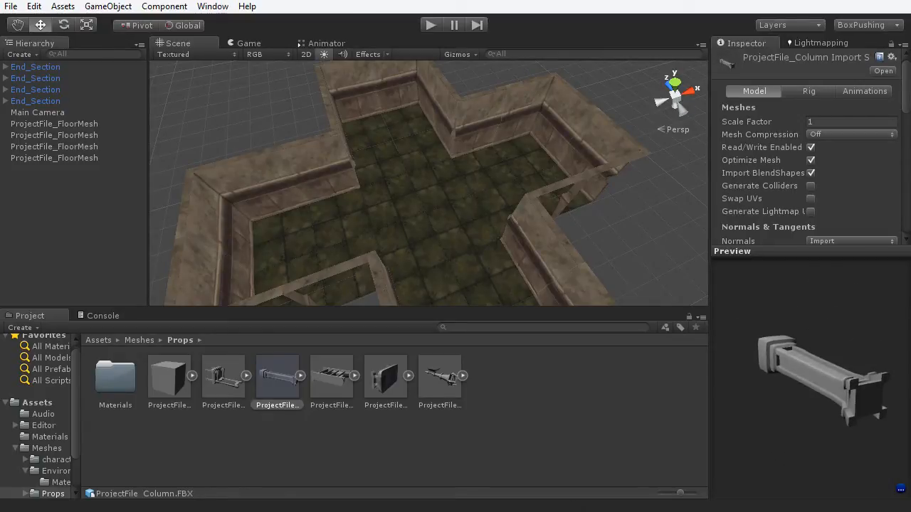
drag(276, 383, 444, 191)
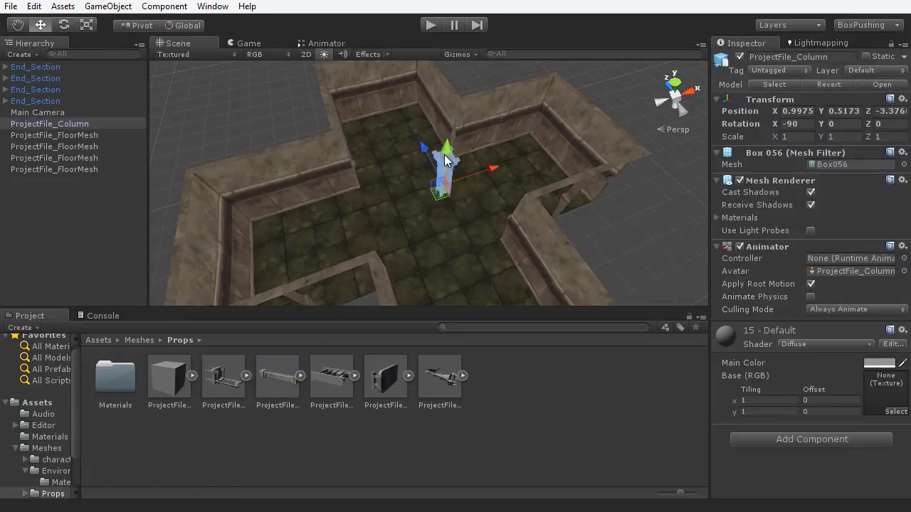
drag(447, 149, 447, 140)
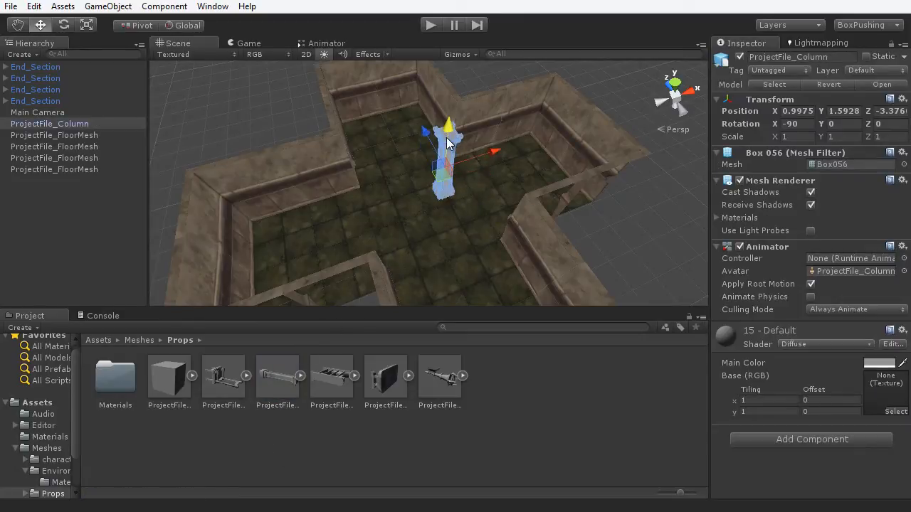
- Raise the column so its base sits on the floor
key(shift+space)
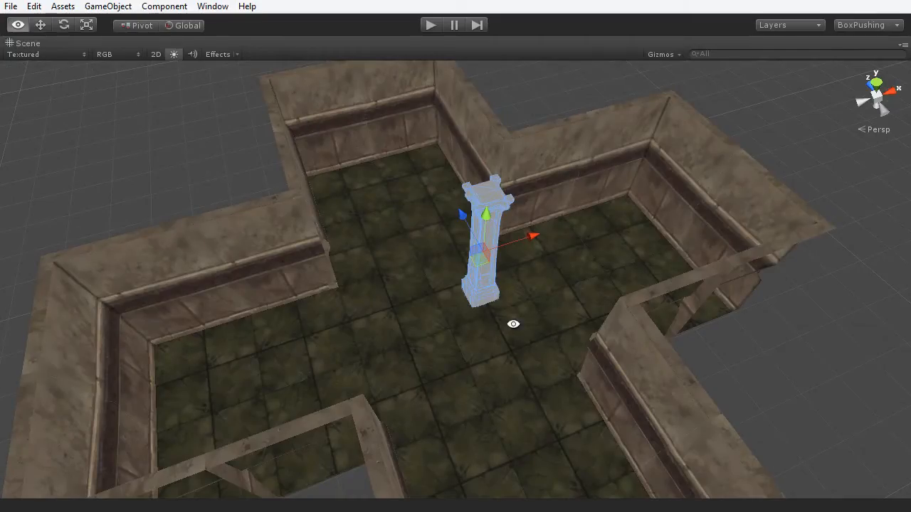
alt+drag(513, 324, 454, 205)
scroll(494, 330, up, 5)
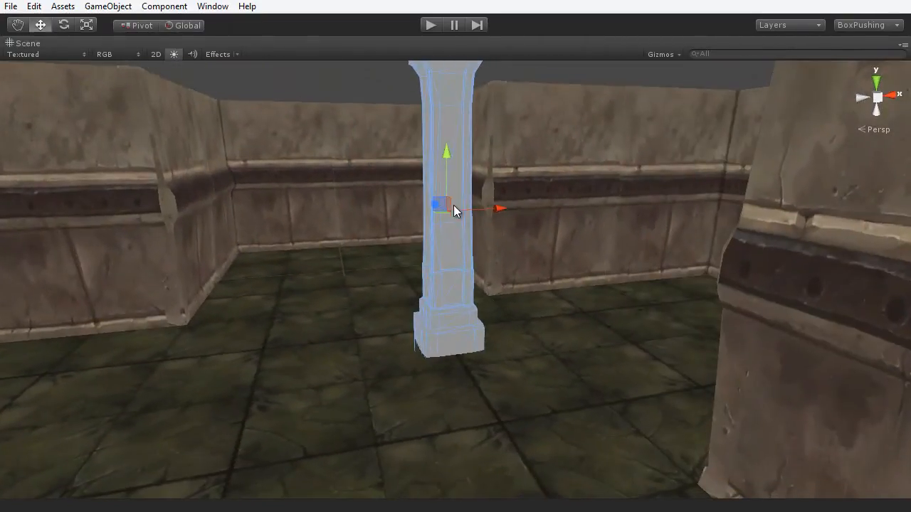
drag(446, 159, 437, 144)
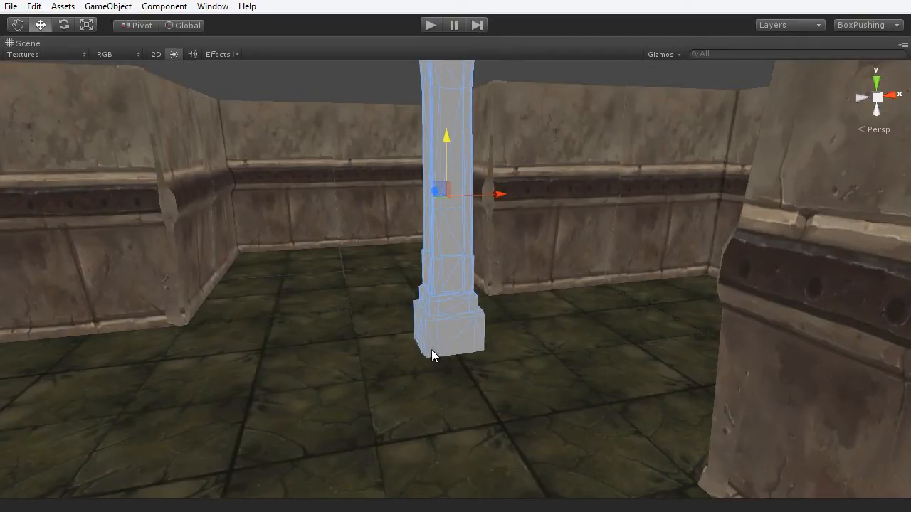
alt+drag(441, 346, 440, 276)
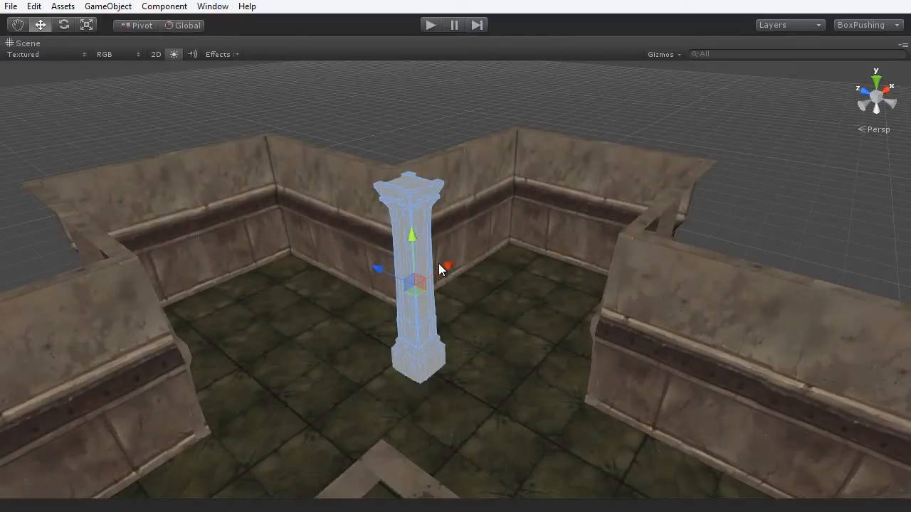
key(shift+space)
- Apply the mat_Prop material from the Materials folder to the column
click(45, 438)
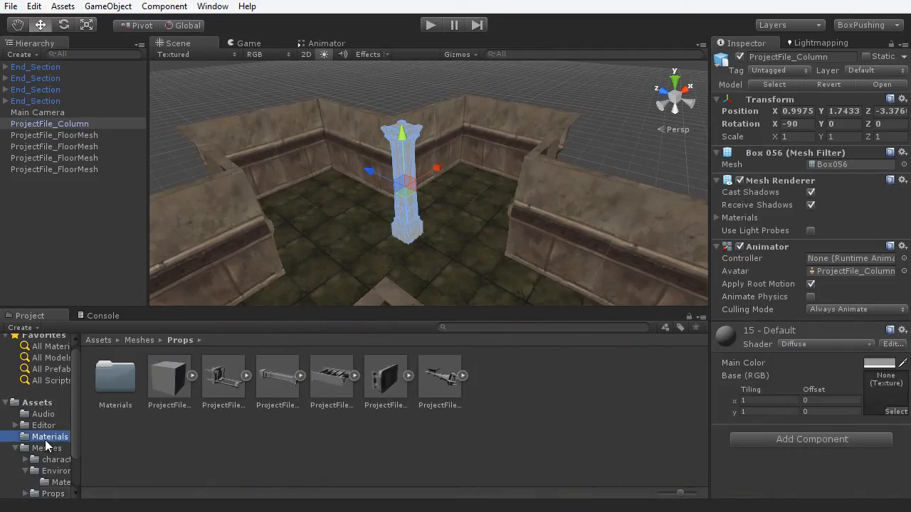
drag(167, 382, 406, 165)
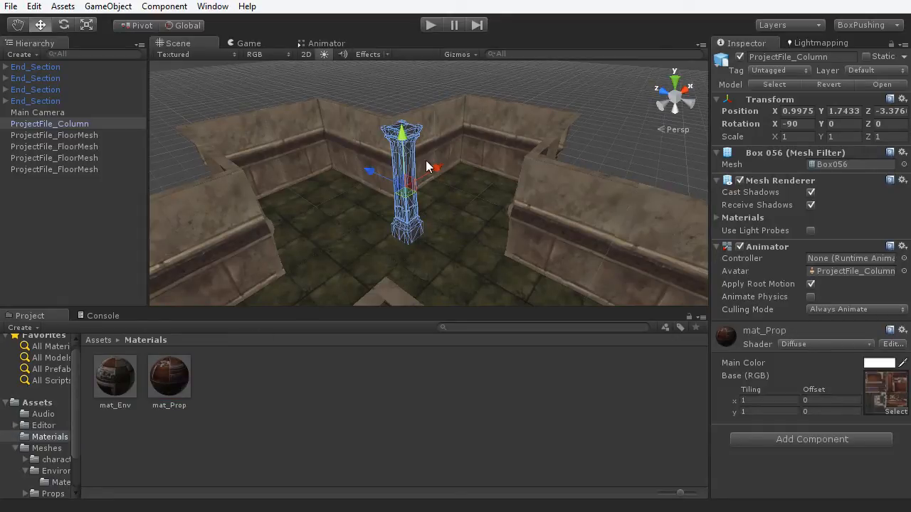
key(shift+space)
alt+drag(491, 299, 378, 328)
scroll(378, 328, up, 4)
scroll(378, 328, up, 2)
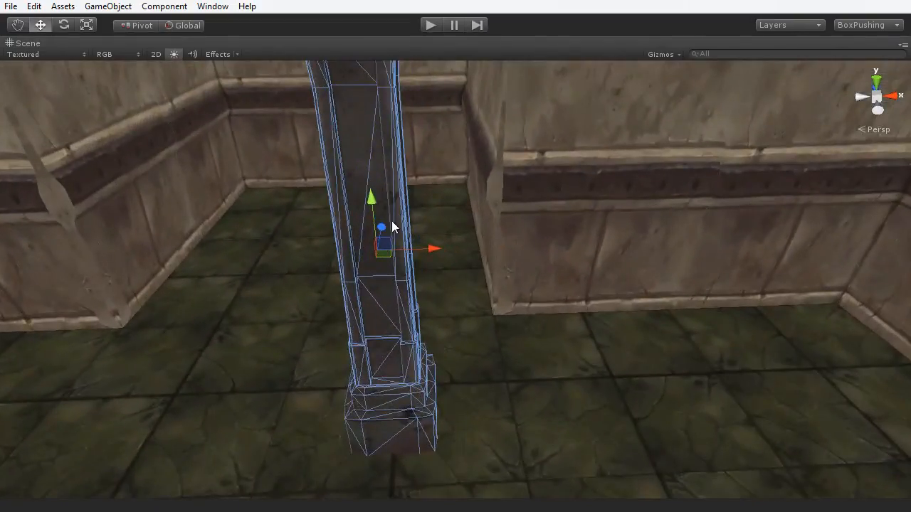
scroll(377, 225, down, 5)
alt+drag(376, 224, 459, 341)
- Slide the column into the inner corner where the top corridor meets the right wing
drag(456, 265, 559, 249)
alt+middle_drag(479, 320, 471, 344)
alt+drag(471, 344, 457, 260)
click(452, 258)
scroll(481, 398, up, 5)
middle_drag(462, 335, 475, 255)
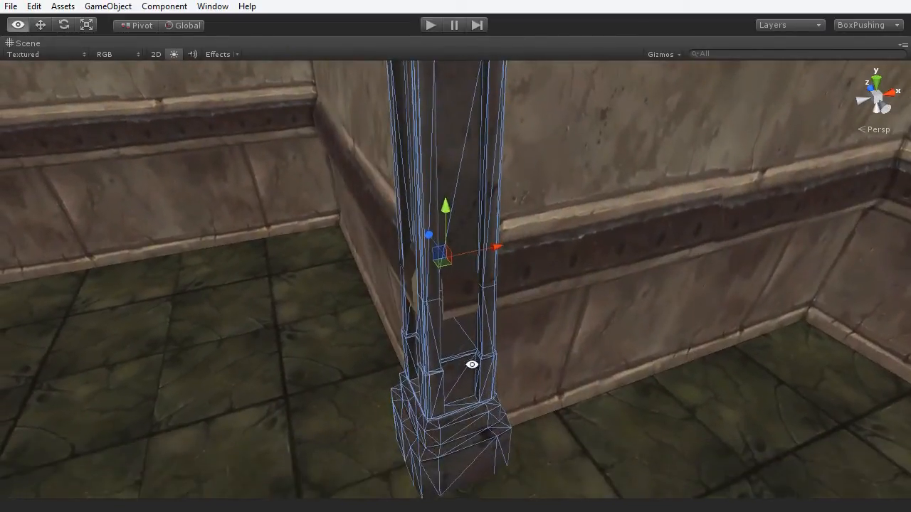
alt+drag(472, 364, 467, 322)
alt+drag(419, 269, 344, 225)
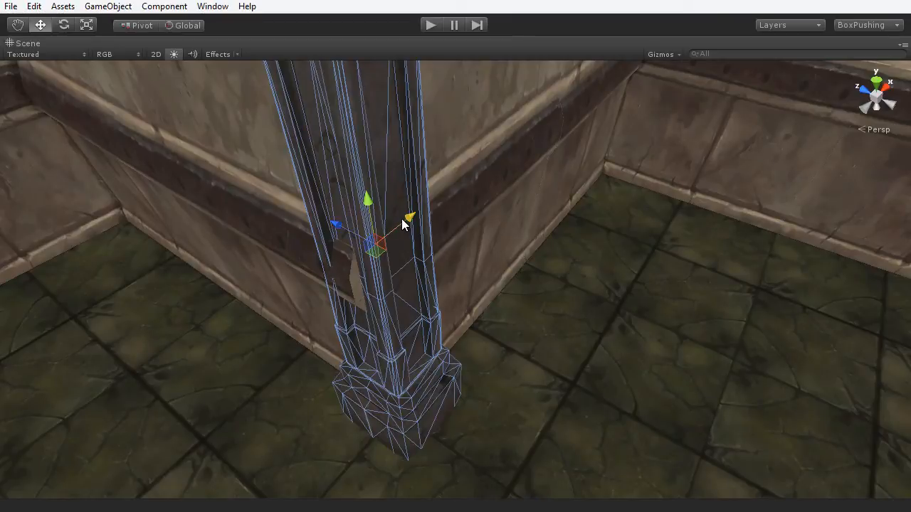
drag(402, 224, 397, 229)
scroll(512, 354, down, 8)
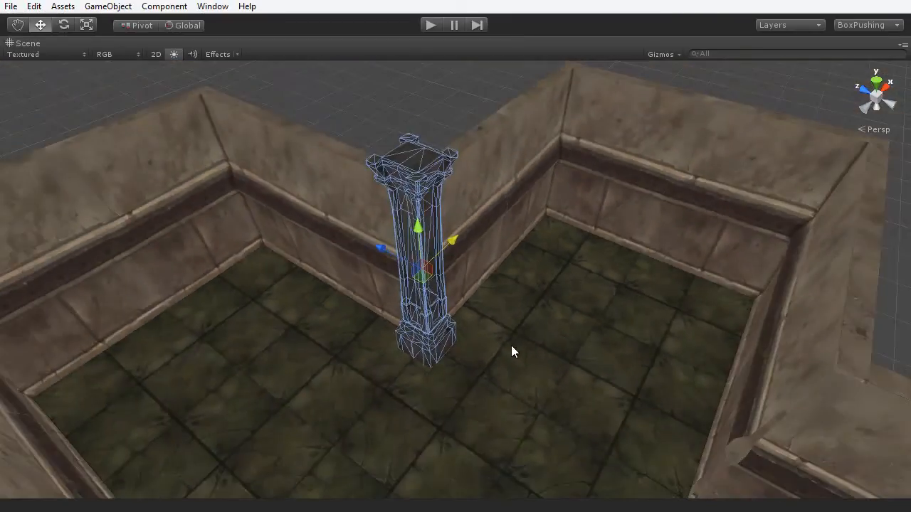
- Switch the Scene view to a straight-down Top view of the room
alt+drag(510, 349, 423, 370)
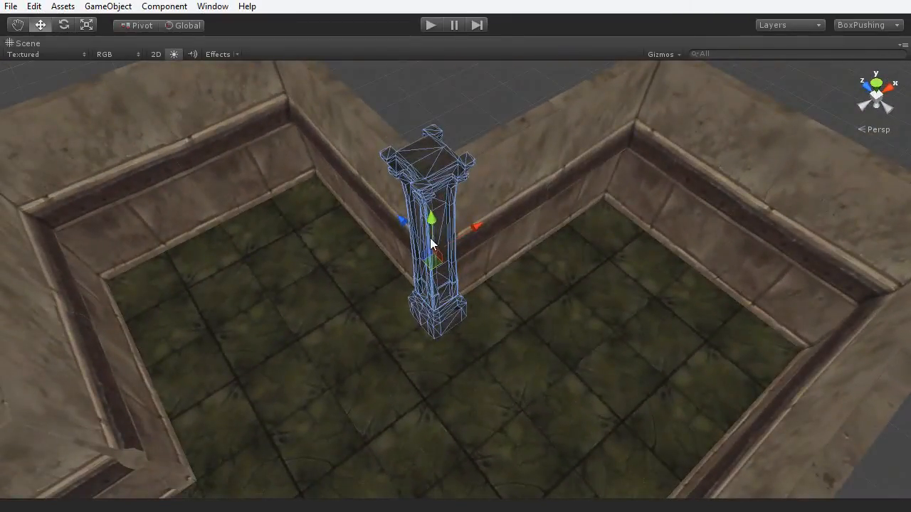
alt+drag(433, 242, 518, 217)
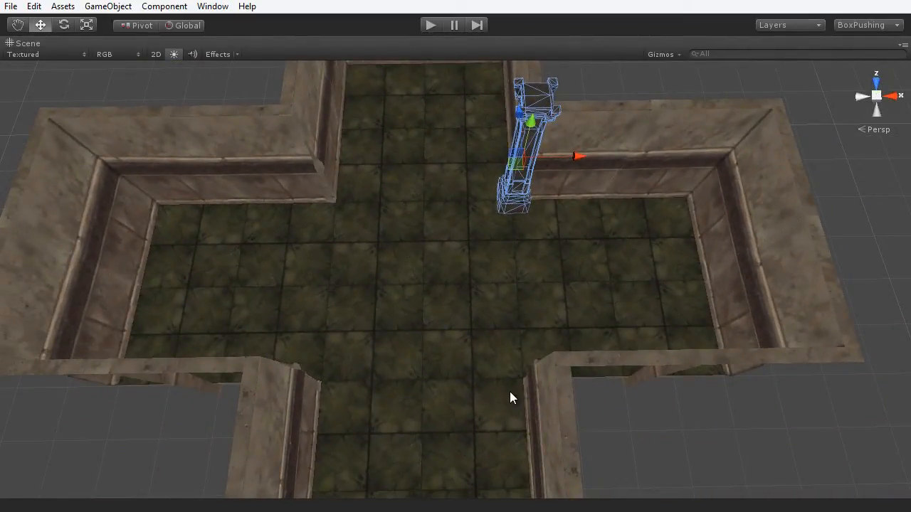
alt+drag(509, 391, 582, 235)
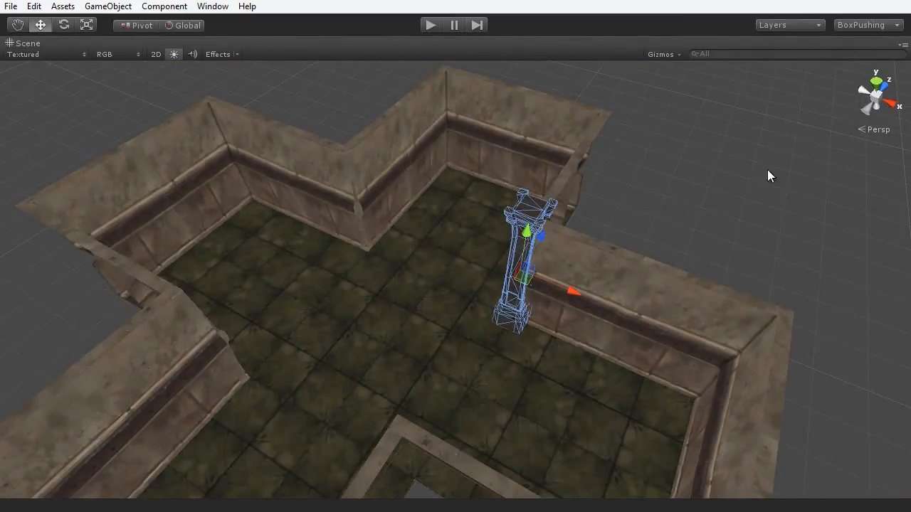
click(875, 84)
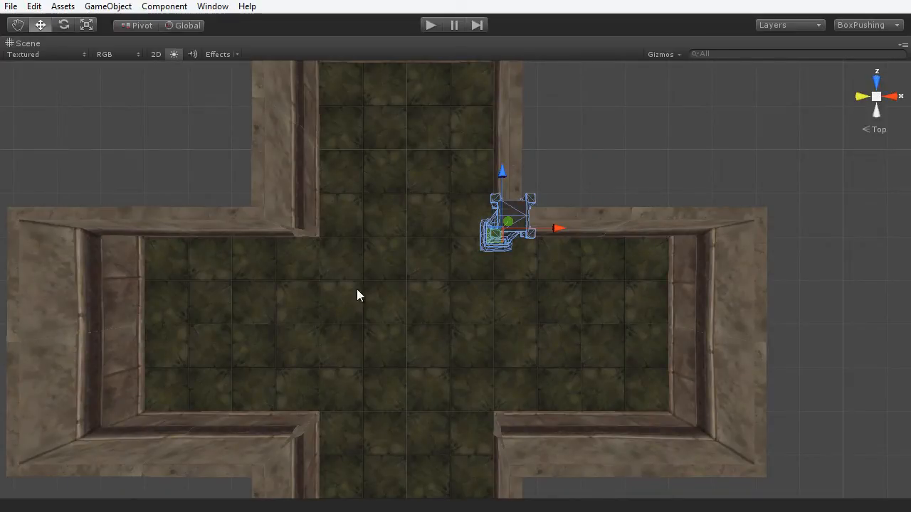
- In an orthographic top view, move the copied column into the left inner corner
click(874, 132)
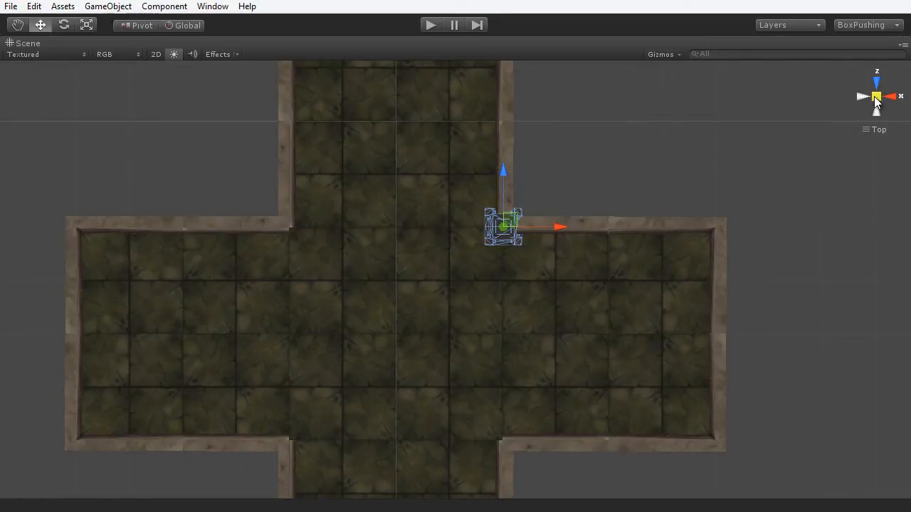
middle_drag(507, 348, 480, 342)
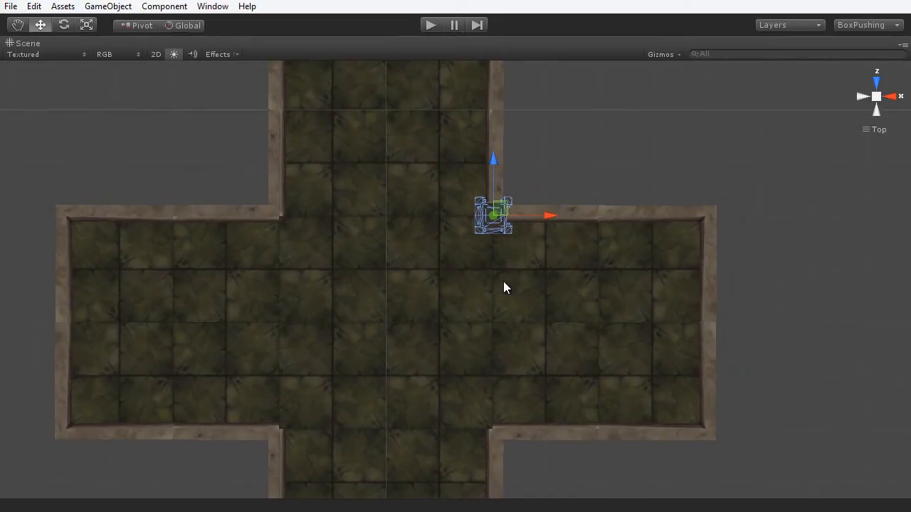
scroll(518, 289, up, 7)
middle_drag(519, 326, 595, 405)
drag(625, 272, 332, 312)
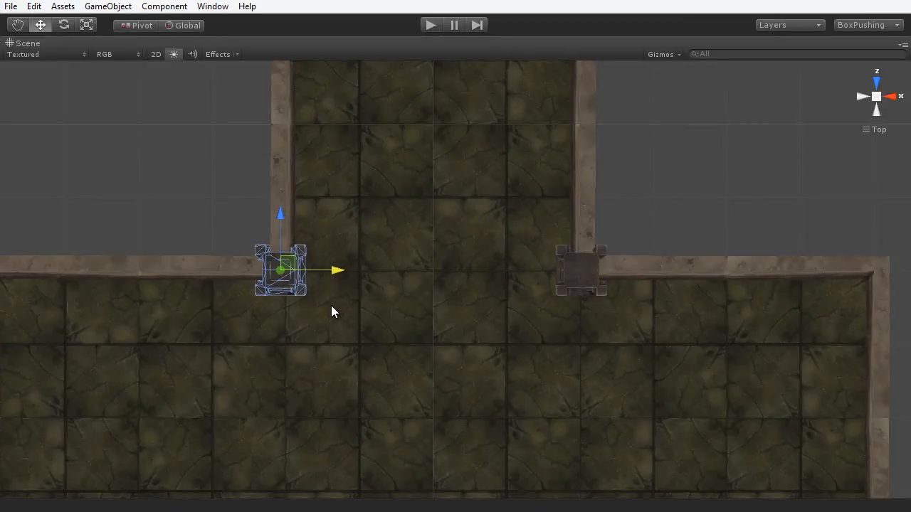
- Move both corner columns to the opposite inner corners and tilt to an angled view
scroll(384, 318, down, 2)
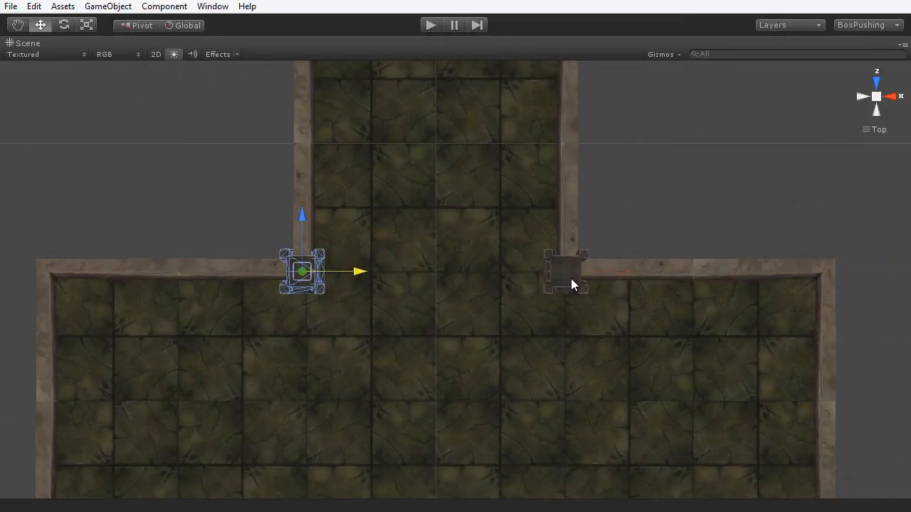
click(571, 279)
middle_drag(460, 346, 421, 178)
scroll(453, 202, down, 2)
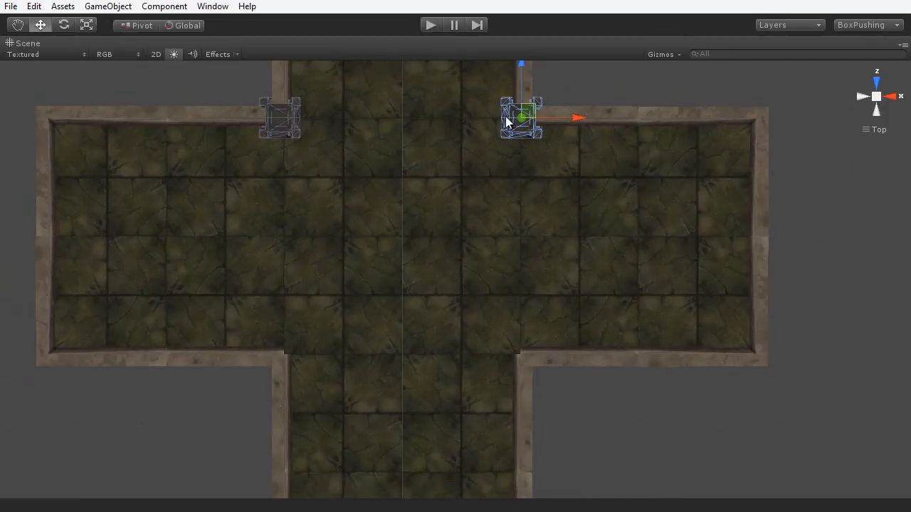
drag(518, 68, 510, 319)
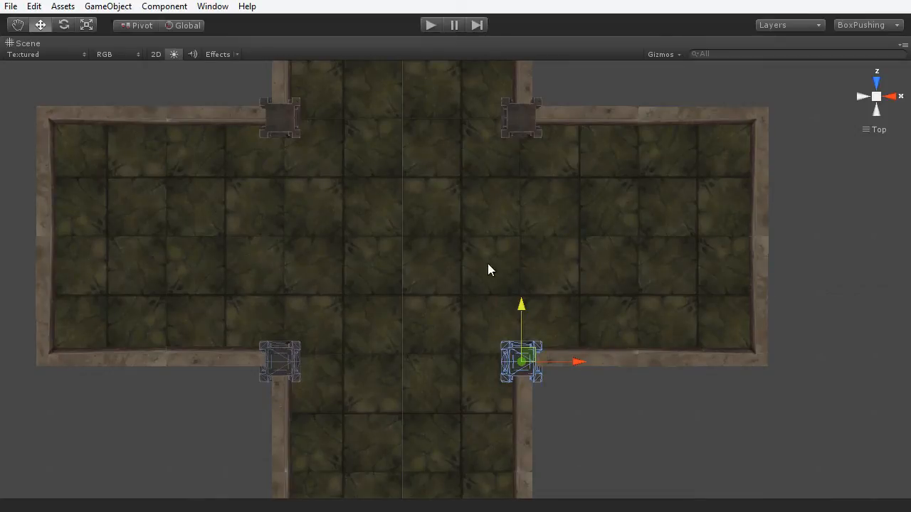
alt+drag(696, 353, 427, 142)
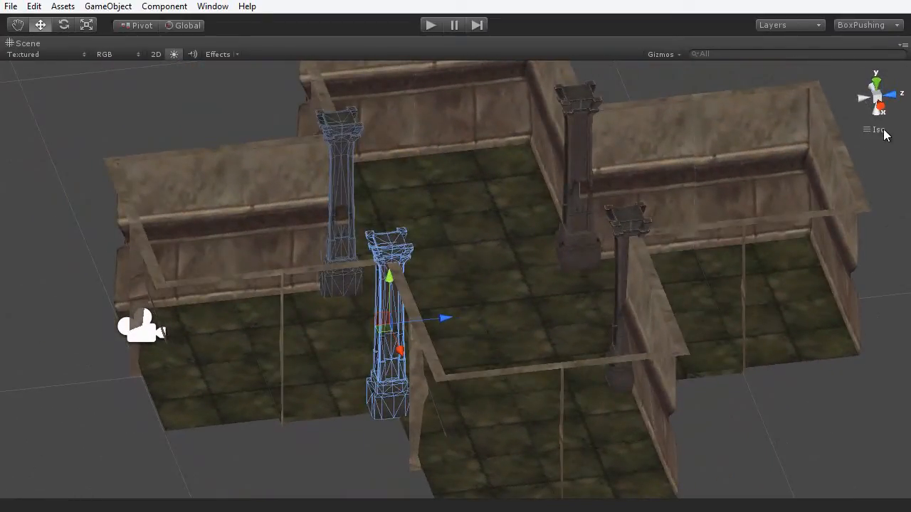
- Switch to a perspective view and zoom in on the back pillar
alt+drag(741, 169, 678, 186)
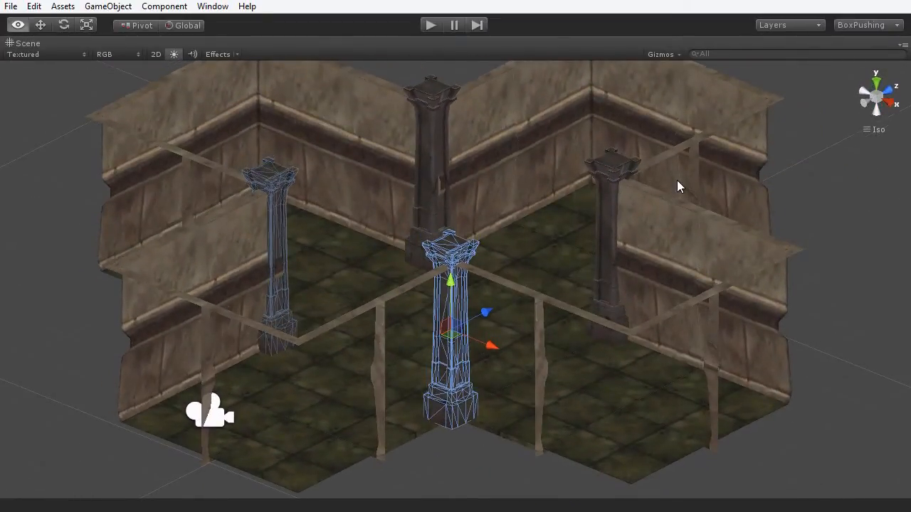
click(875, 95)
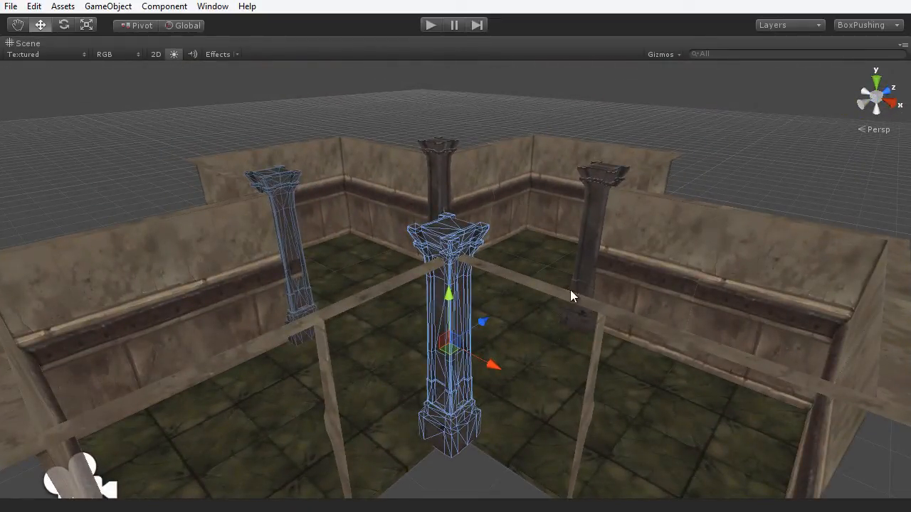
middle_drag(517, 283, 507, 355)
scroll(507, 351, up, 7)
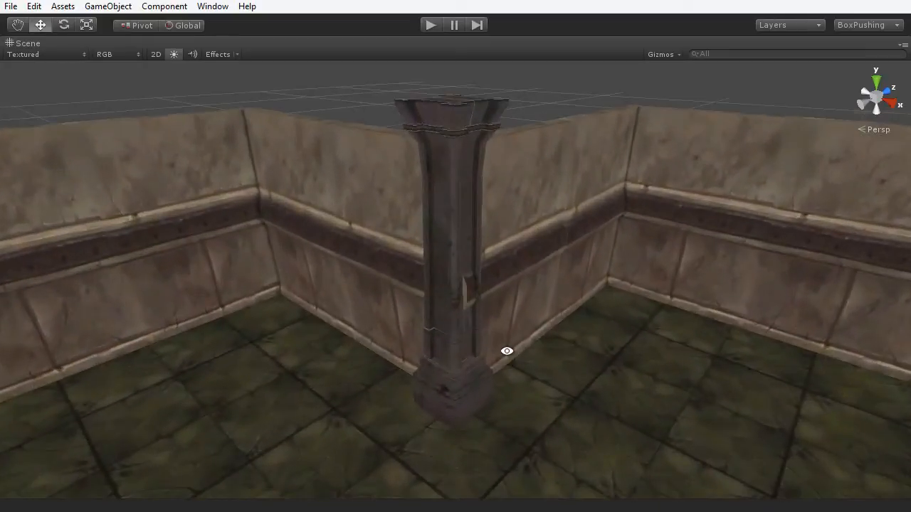
alt+drag(506, 351, 551, 419)
middle_drag(550, 431, 548, 437)
scroll(473, 341, up, 1)
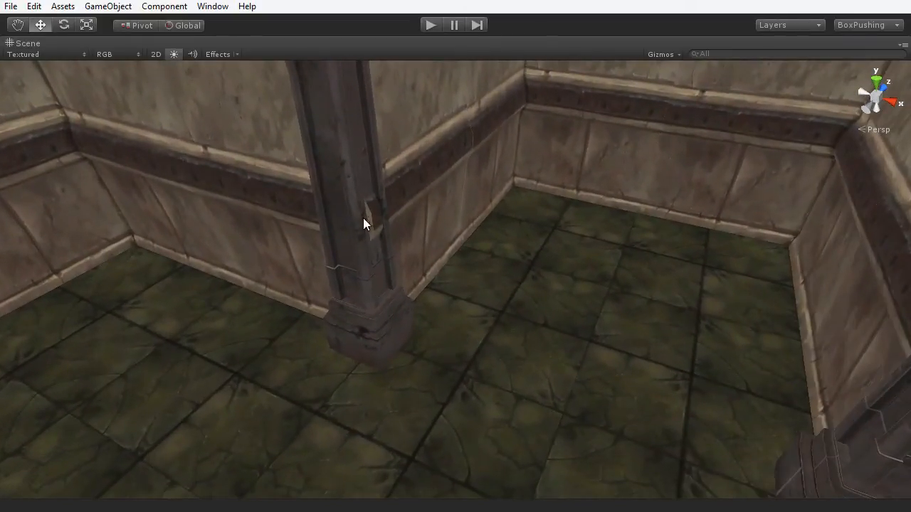
- Slide the back pillar along X and Z until it sits snugly in the wall corner
click(384, 299)
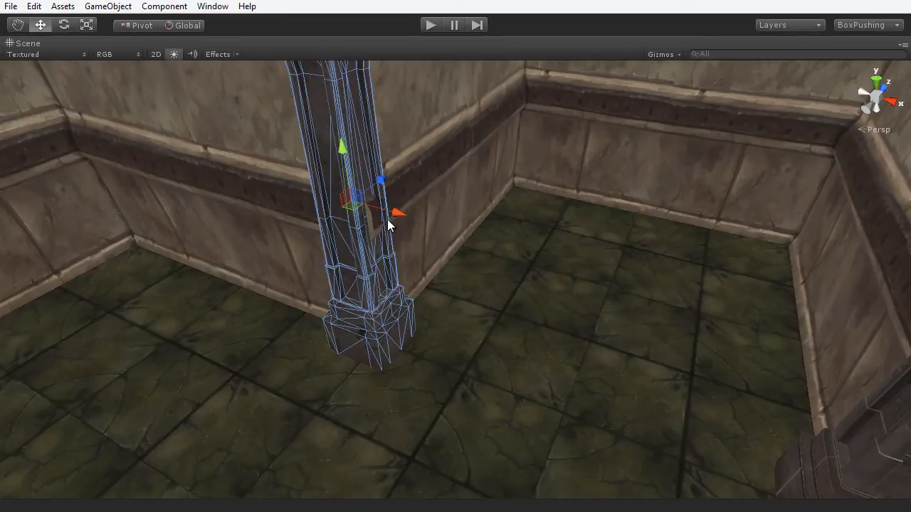
drag(395, 213, 400, 216)
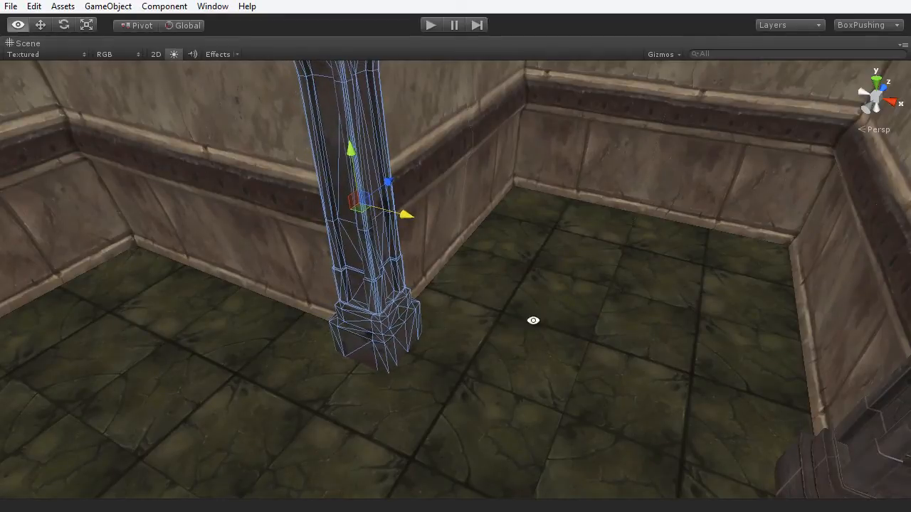
alt+drag(534, 319, 387, 262)
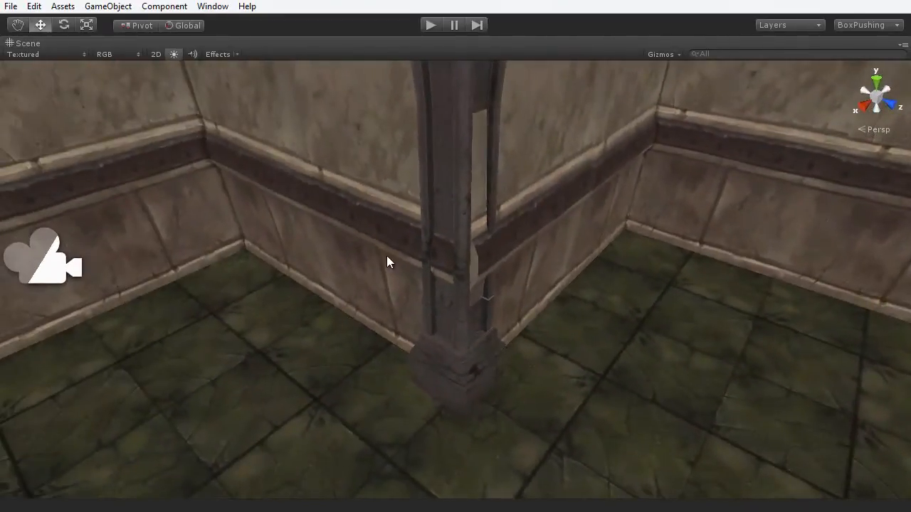
click(442, 211)
mouse_move(492, 262)
mouse_down()
mouse_move(503, 263)
mouse_move(497, 269)
mouse_up()
drag(442, 269, 289, 346)
click(354, 352)
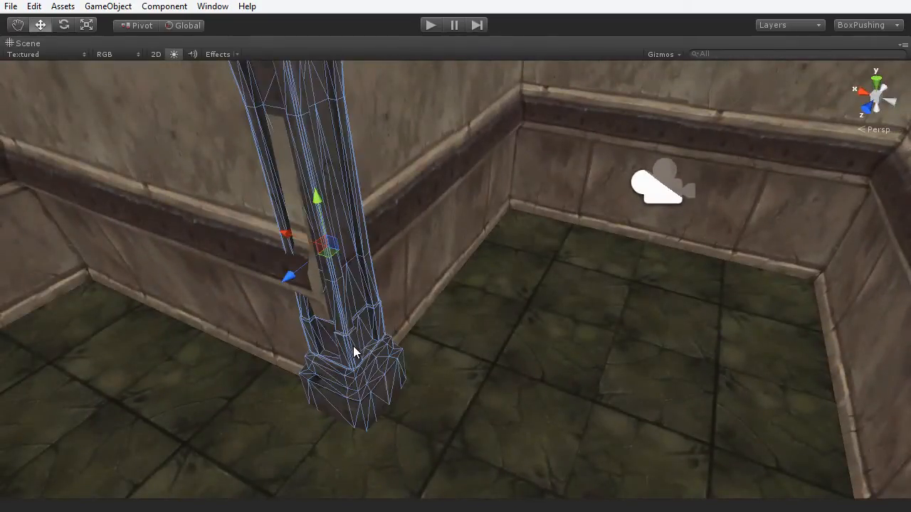
click(297, 266)
click(337, 282)
mouse_move(299, 269)
mouse_down()
mouse_move(289, 276)
mouse_move(290, 259)
mouse_up()
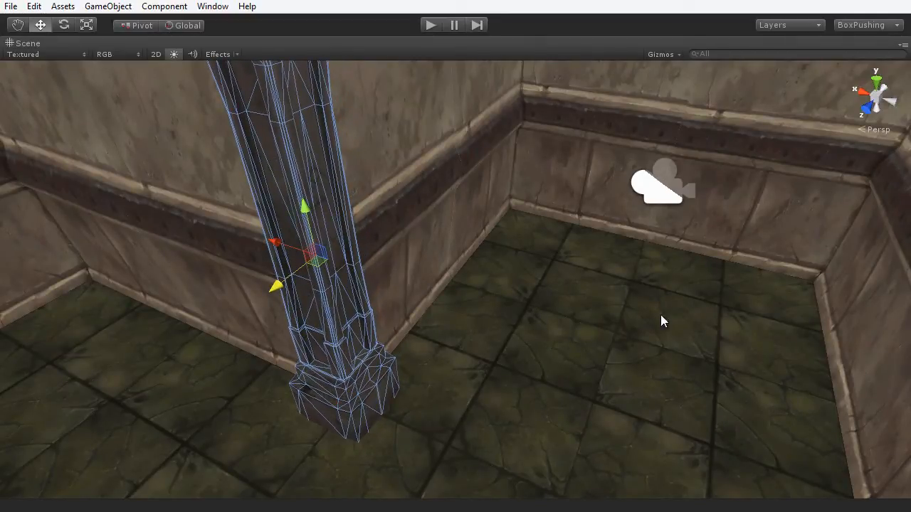
scroll(586, 350, down, 8)
scroll(587, 346, down, 1)
click(685, 249)
- Orbit over the whole room to check the pillars, then restore the full editor layout
alt+drag(355, 313, 739, 361)
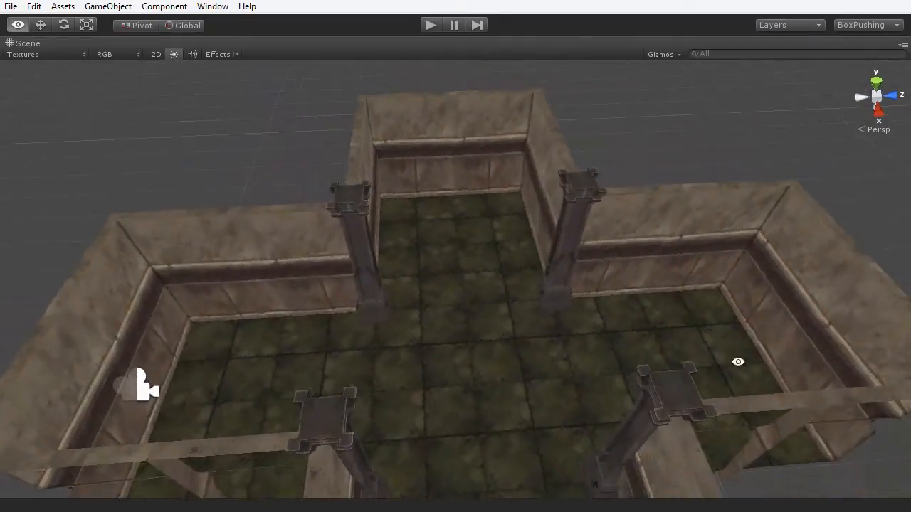
alt+drag(404, 341, 488, 341)
scroll(487, 341, down, 2)
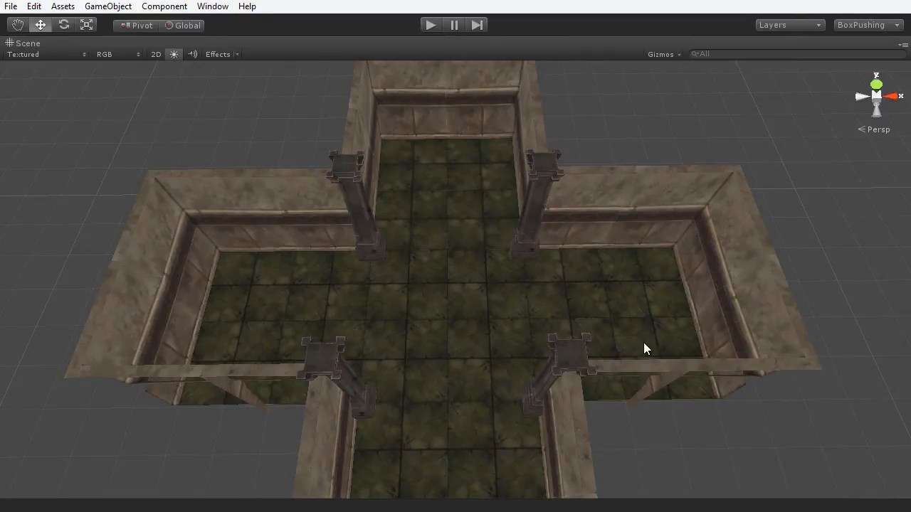
alt+drag(691, 368, 472, 249)
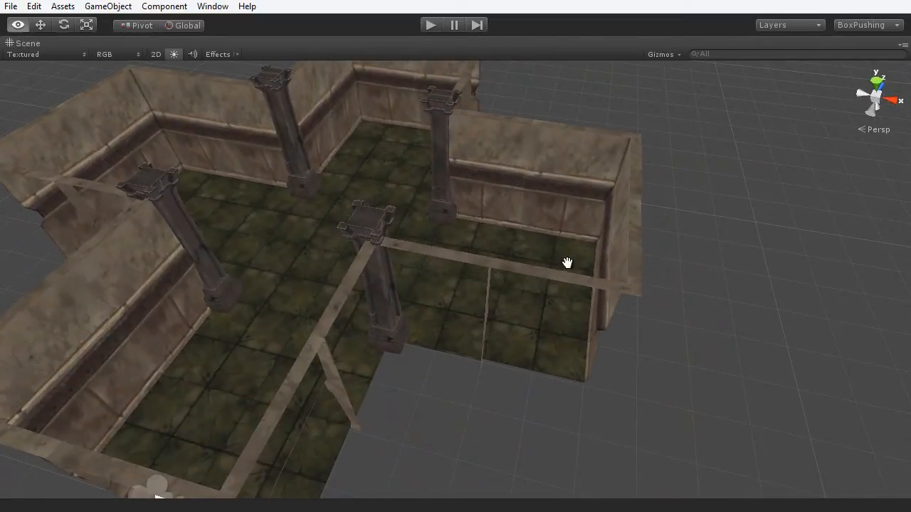
alt+drag(565, 261, 571, 320)
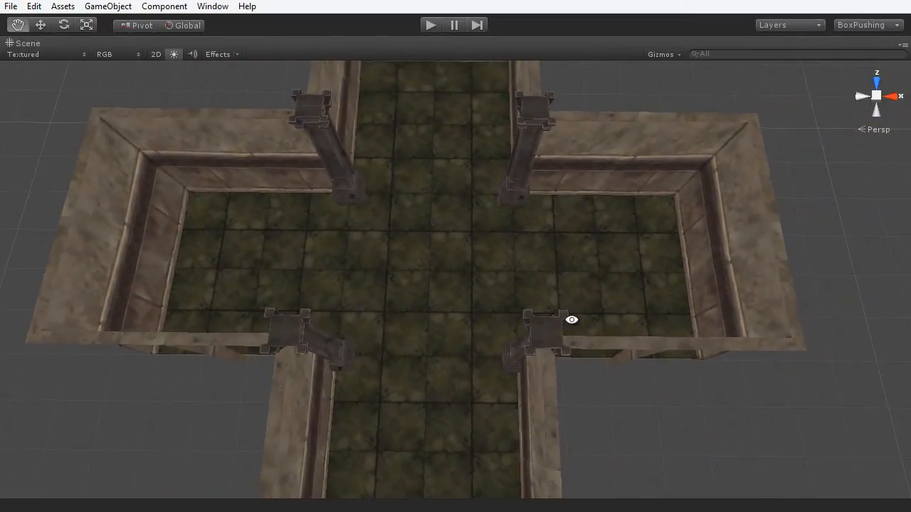
key(w)
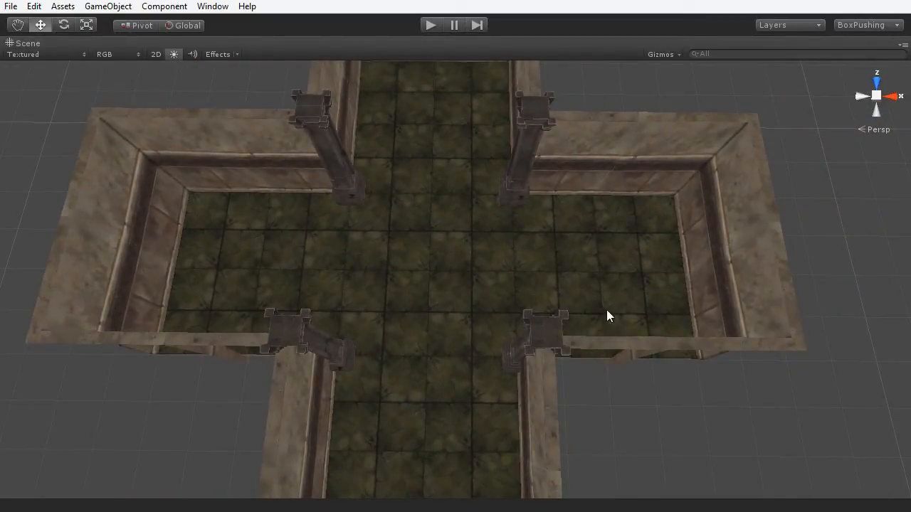
alt+drag(605, 315, 498, 305)
alt+drag(561, 311, 562, 214)
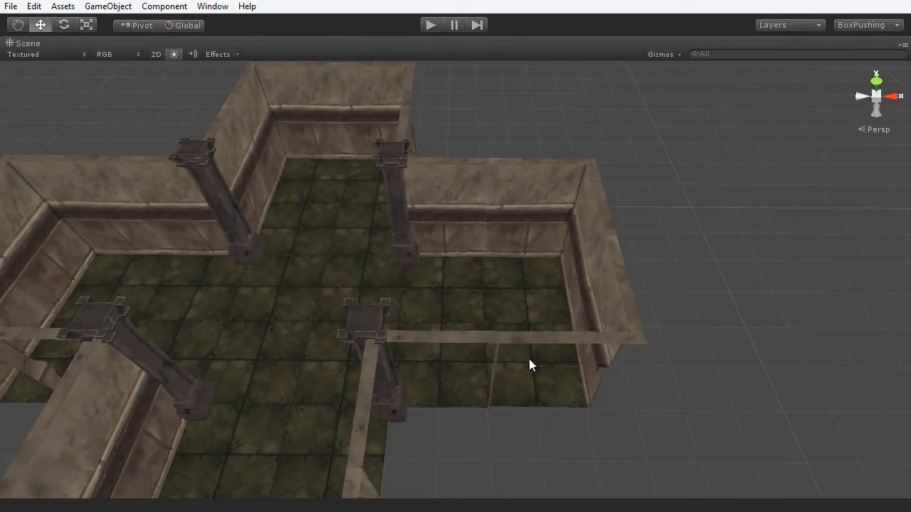
alt+drag(429, 349, 554, 413)
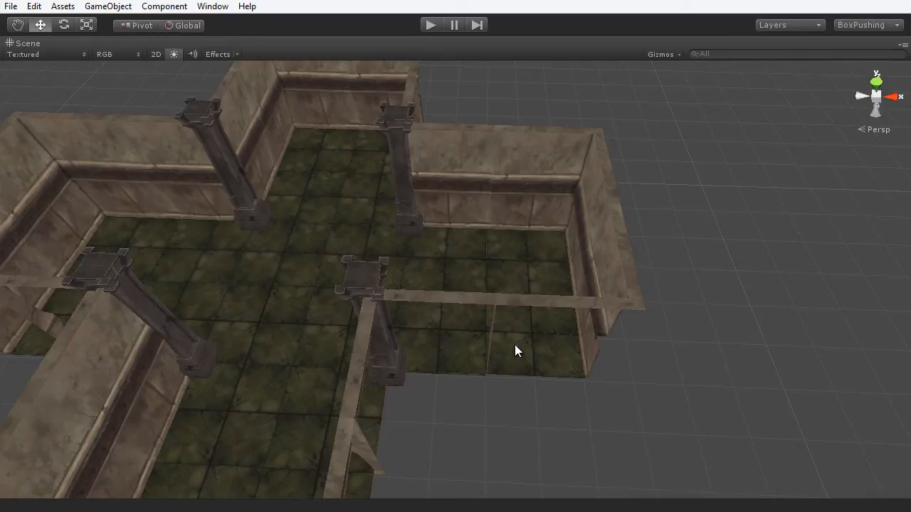
key(shift+space)
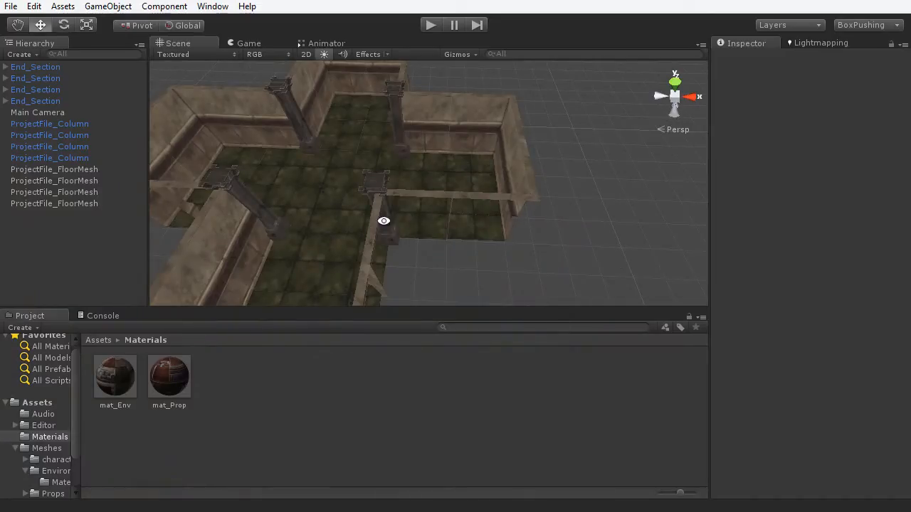
- Duplicate the ProjectFile_WallModular wall panel and move the copy to the Hierarchy root
alt+drag(384, 220, 583, 185)
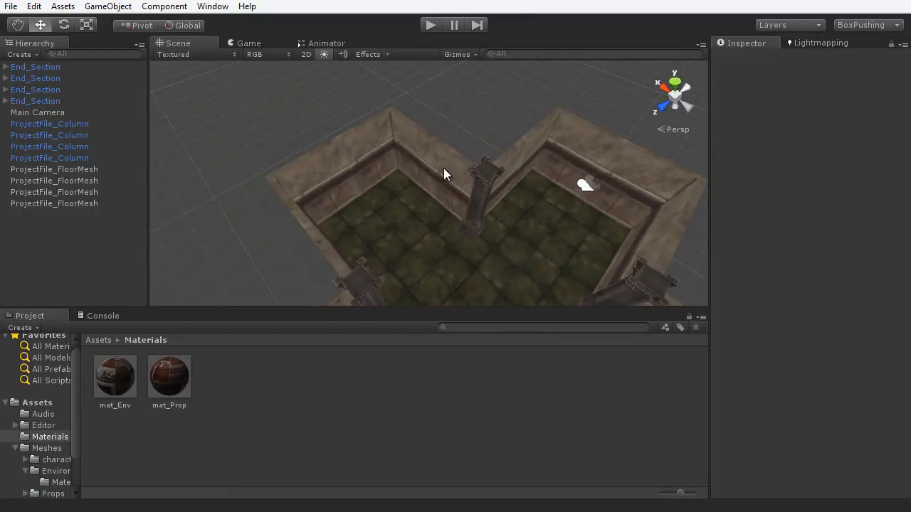
click(449, 184)
click(450, 183)
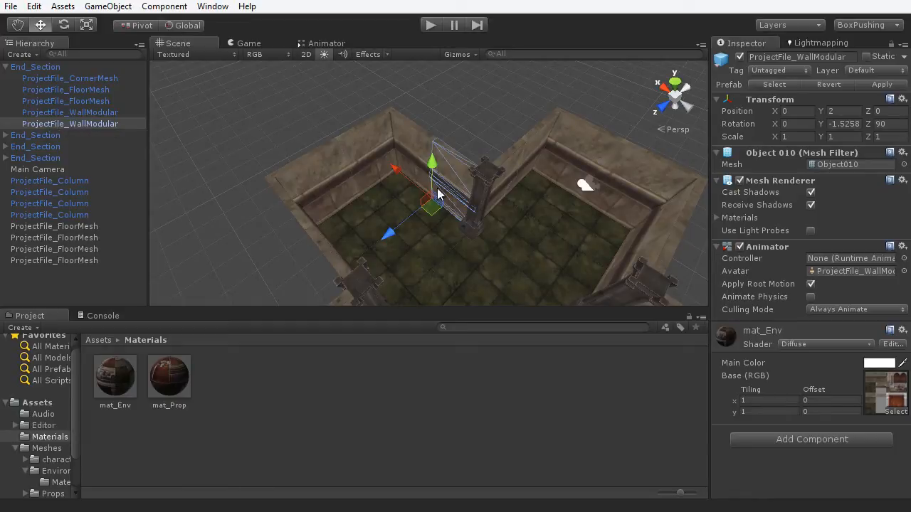
key(ctrl+d)
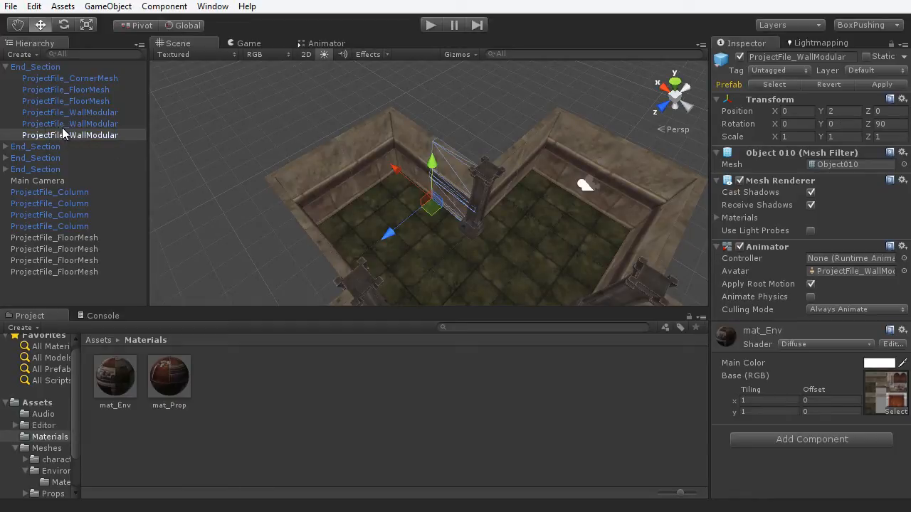
drag(68, 134, 62, 286)
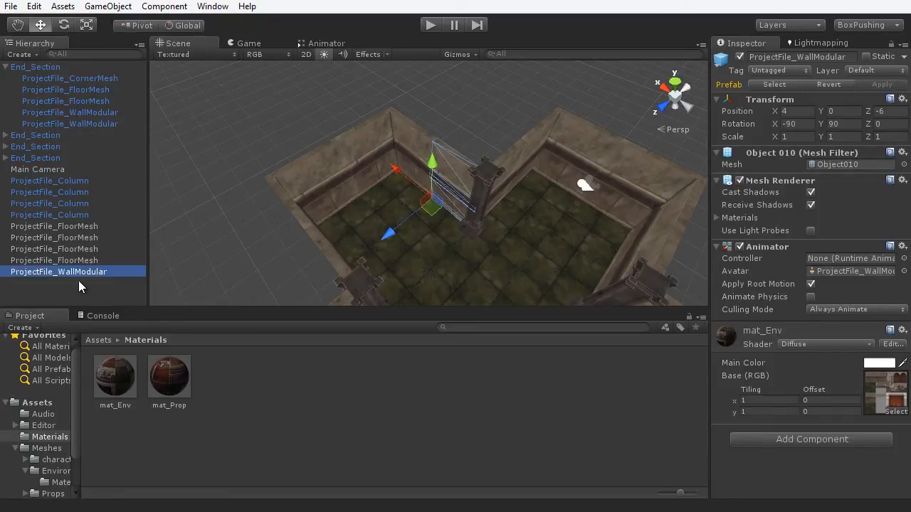
alt+drag(489, 277, 341, 258)
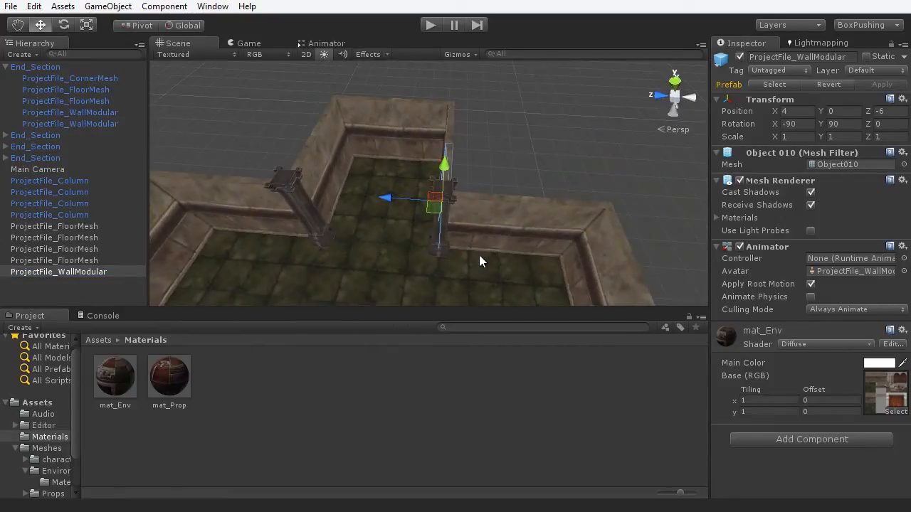
key(shift+space)
alt+drag(529, 297, 345, 348)
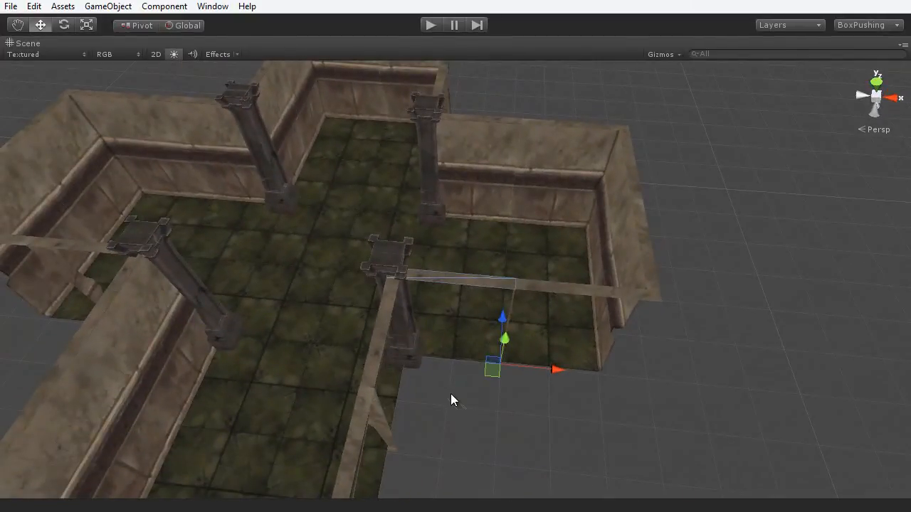
- Slide the wall copy along Z and adjust its thickness along X
key(e)
alt+drag(517, 412, 576, 358)
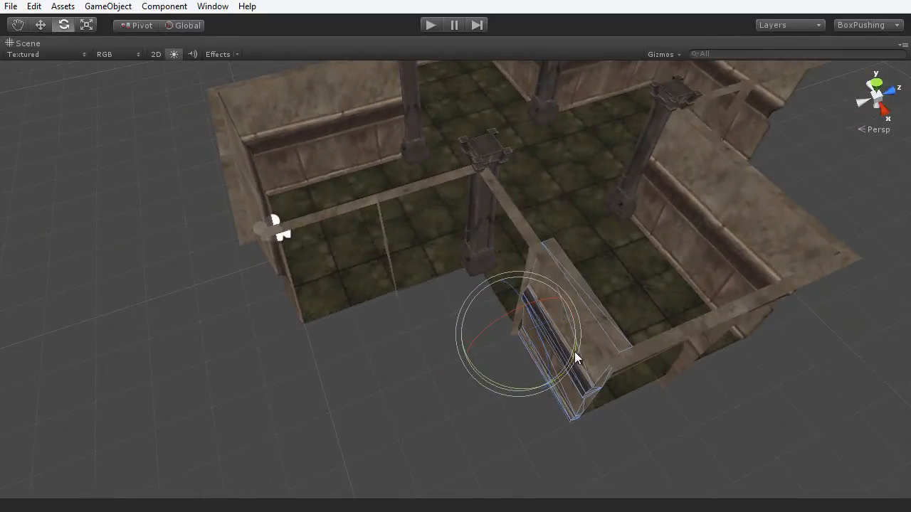
key(w)
drag(562, 318, 469, 389)
key(r)
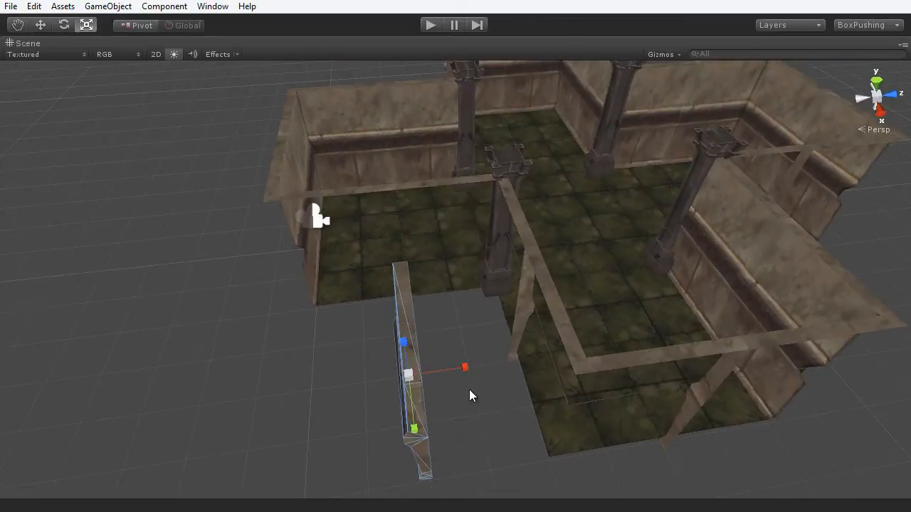
scroll(469, 388, up, 3)
middle_drag(477, 356, 525, 266)
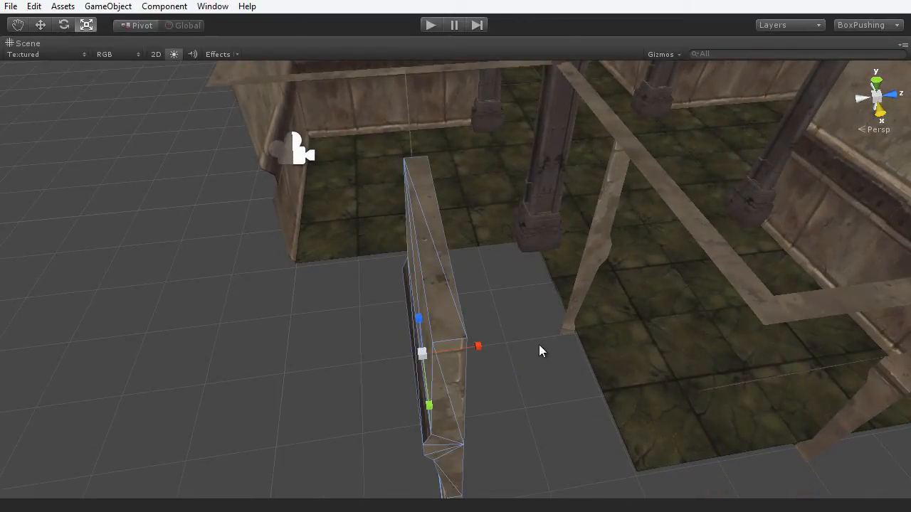
drag(479, 348, 423, 359)
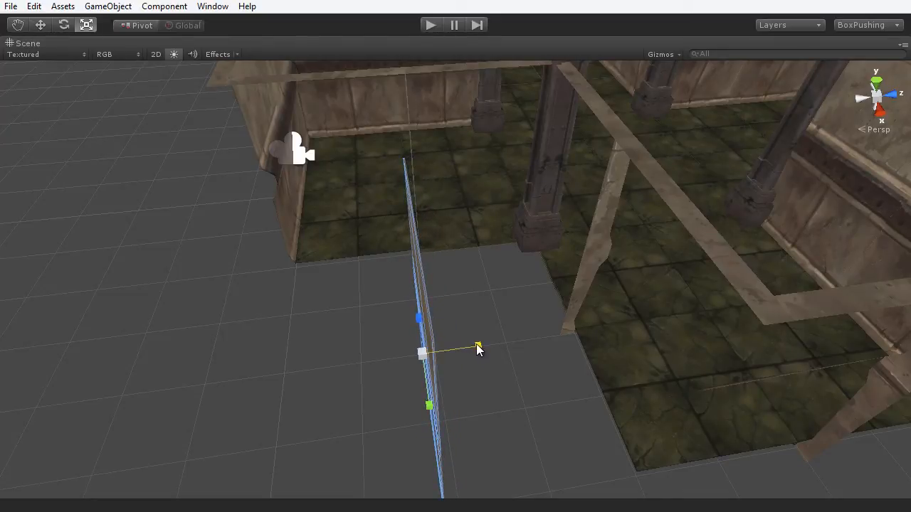
drag(479, 346, 513, 349)
key(w)
- Vertex-snap the wall panel flush against the neighbouring wall, then deselect it
key(v)
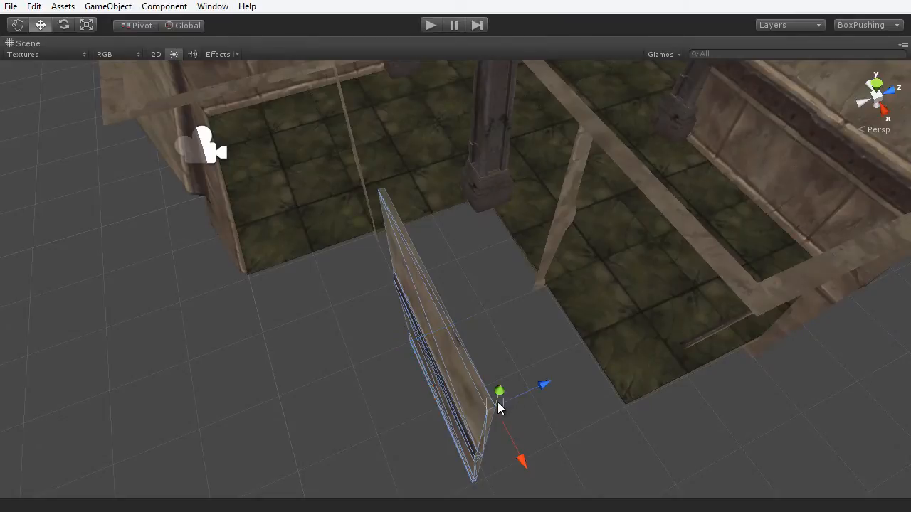
drag(496, 406, 574, 113)
alt+drag(536, 286, 597, 347)
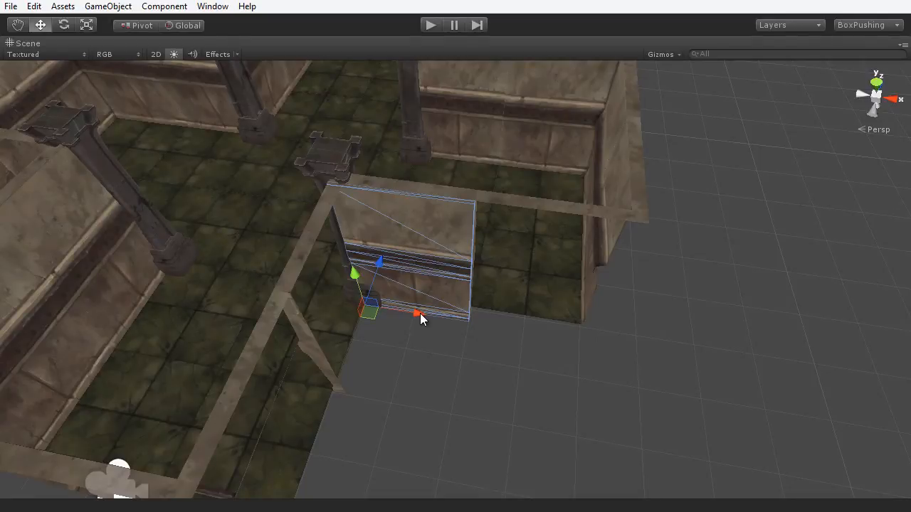
drag(417, 315, 535, 327)
alt+middle_drag(537, 328, 509, 411)
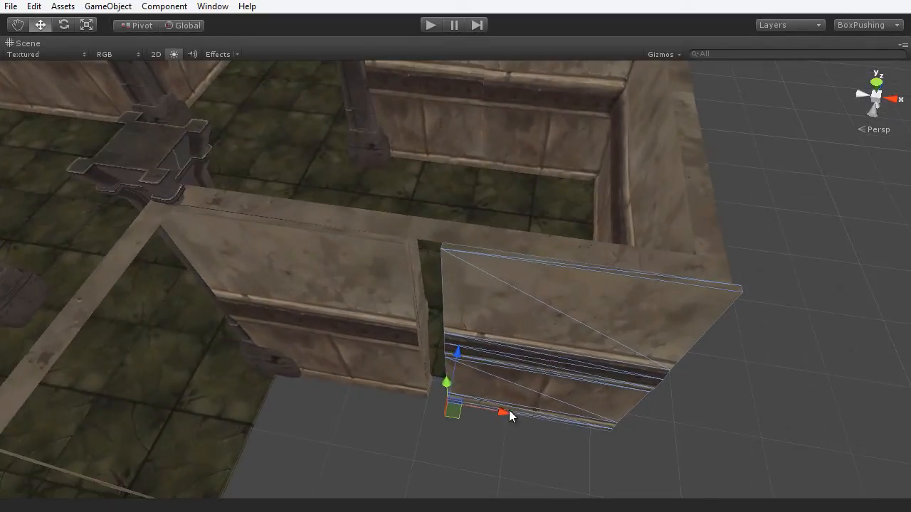
key(v)
drag(442, 245, 413, 241)
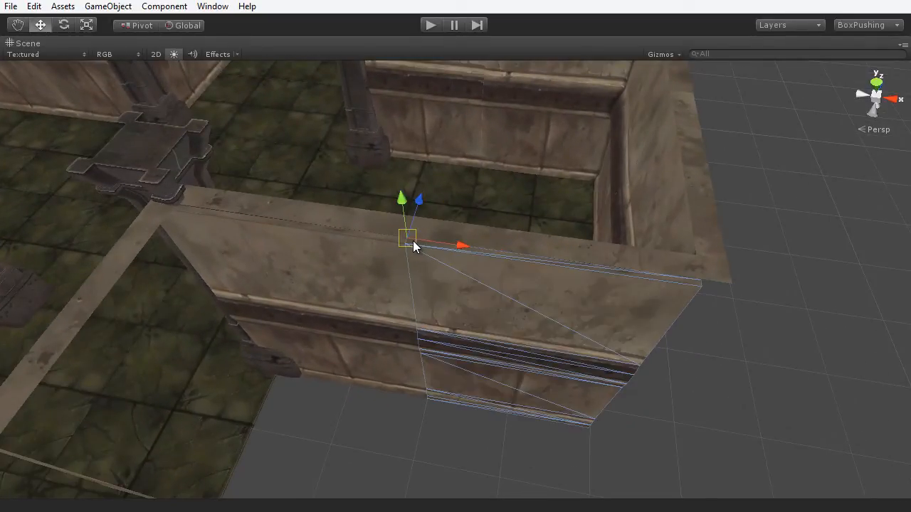
click(769, 410)
scroll(555, 402, down, 6)
alt+middle_drag(417, 346, 522, 351)
alt+drag(522, 350, 561, 270)
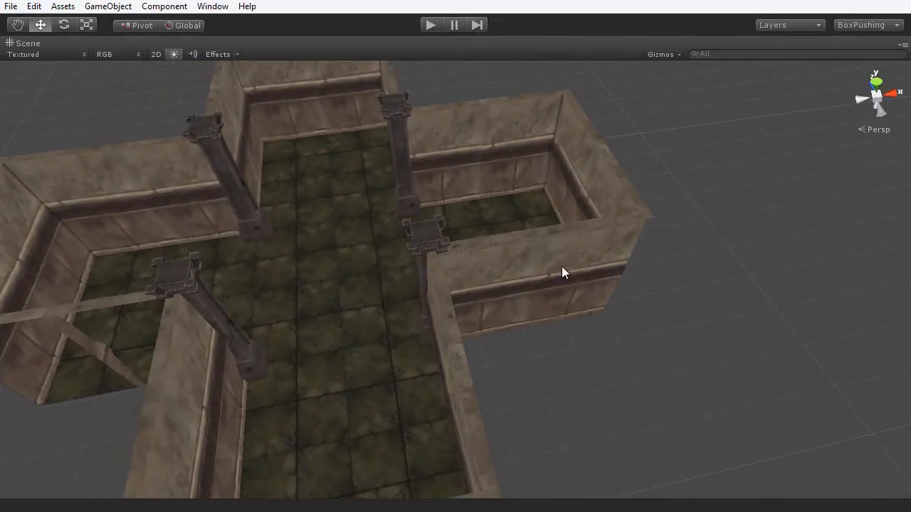
alt+drag(517, 289, 516, 332)
- Frame the cross-shaped room and orbit around it from several angles, including overhead
key(f)
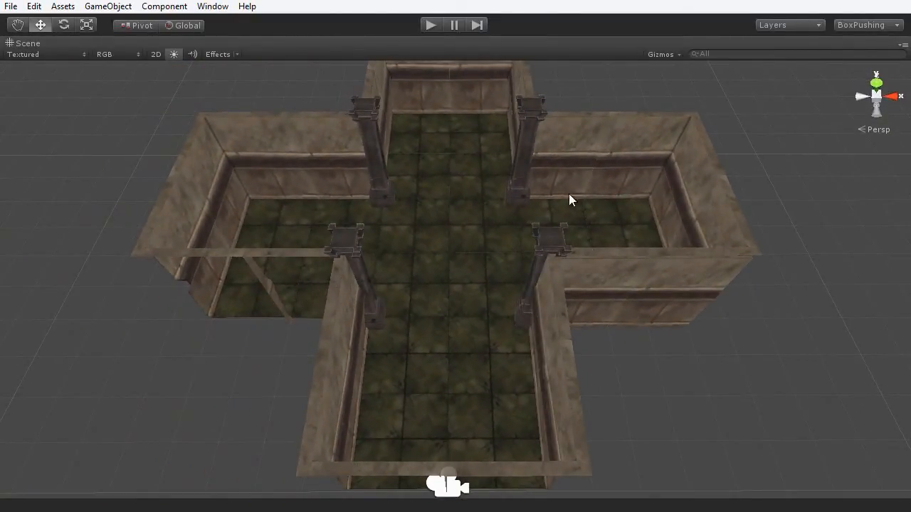
alt+drag(671, 318, 775, 463)
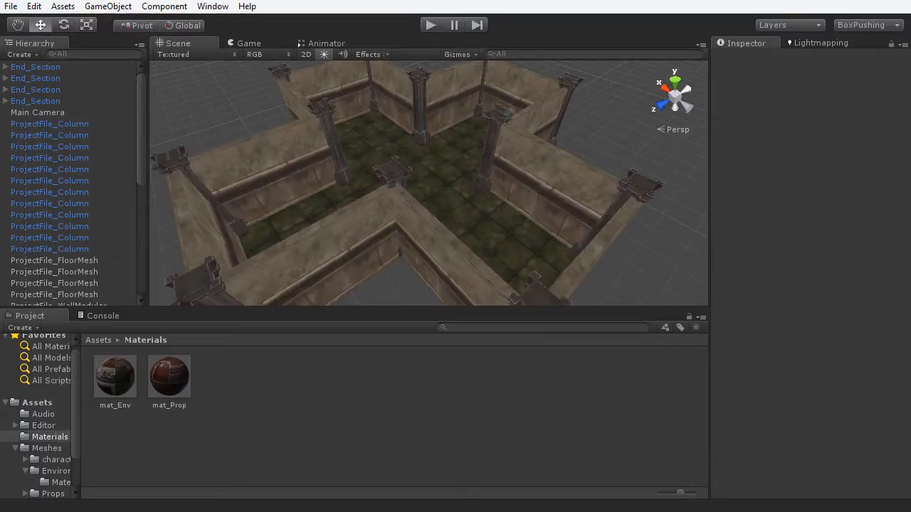
alt+drag(525, 207, 579, 188)
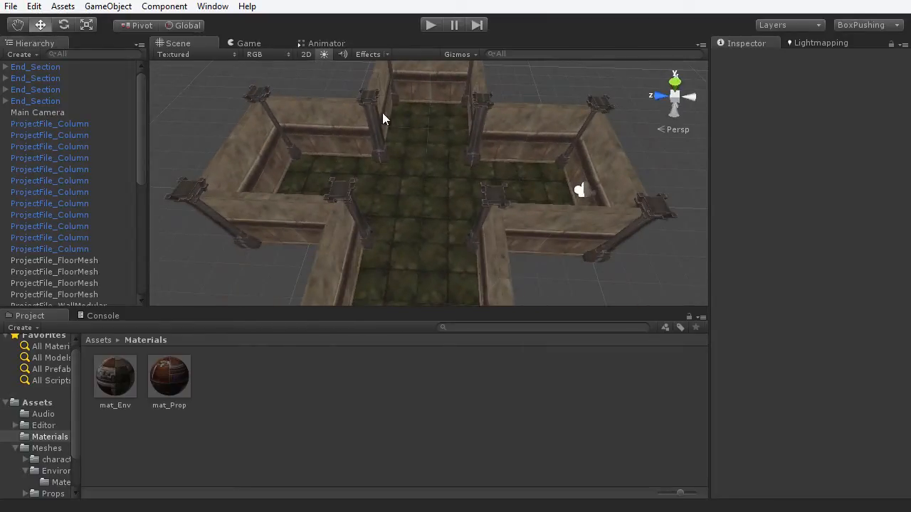
alt+drag(268, 154, 465, 251)
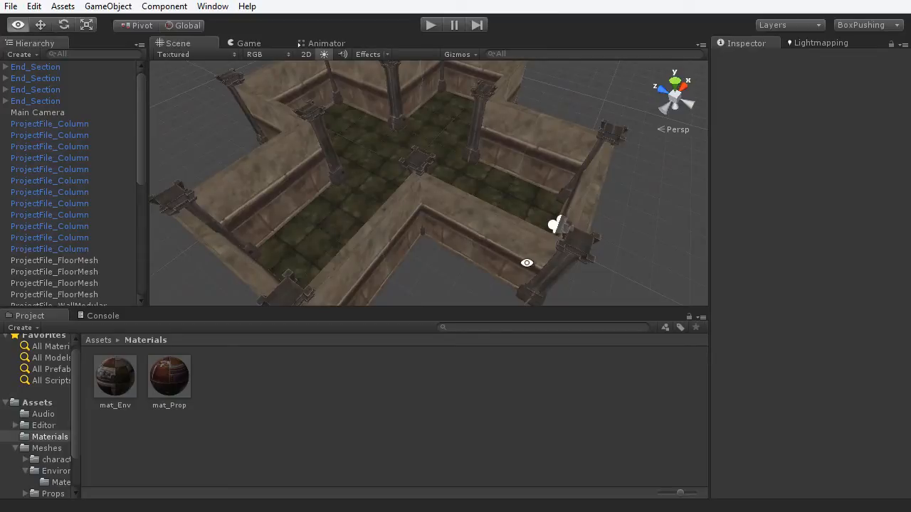
alt+drag(527, 260, 384, 237)
alt+drag(459, 281, 554, 225)
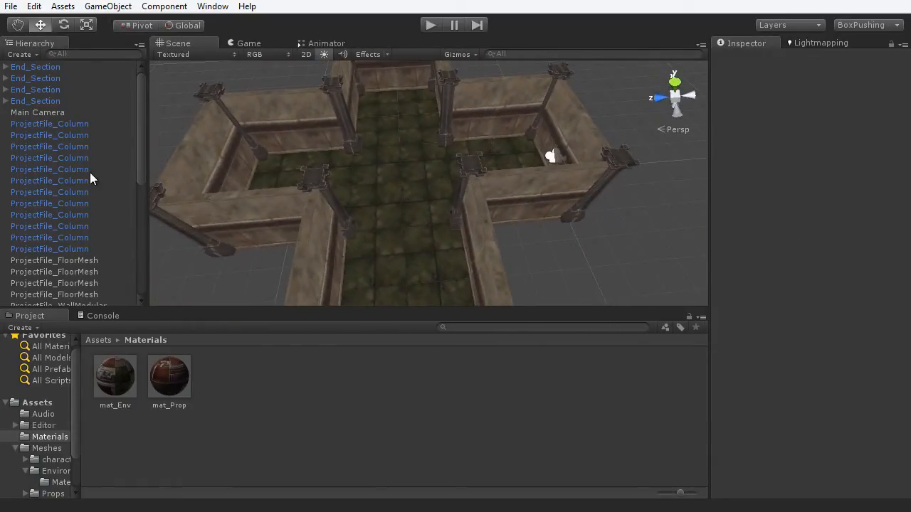
scroll(78, 191, down, 5)
scroll(61, 228, up, 5)
- Create an empty GameObject and name it env
click(108, 8)
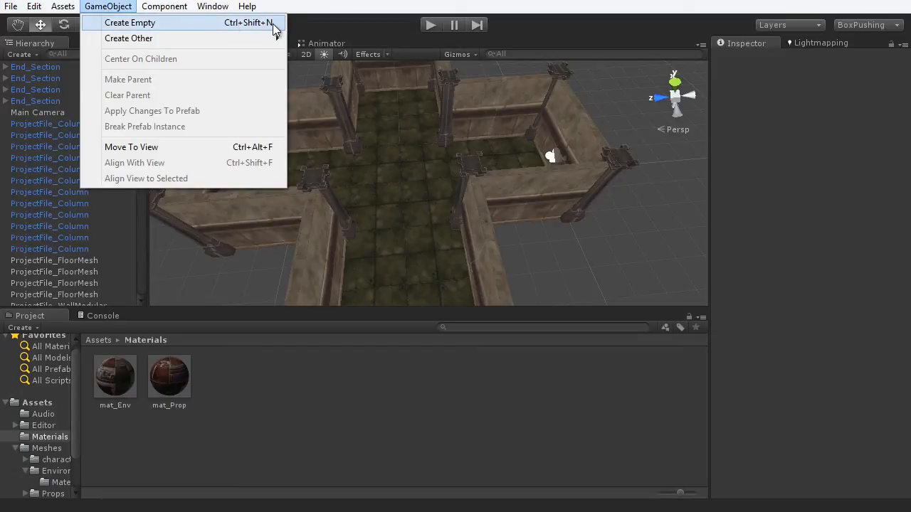
click(274, 29)
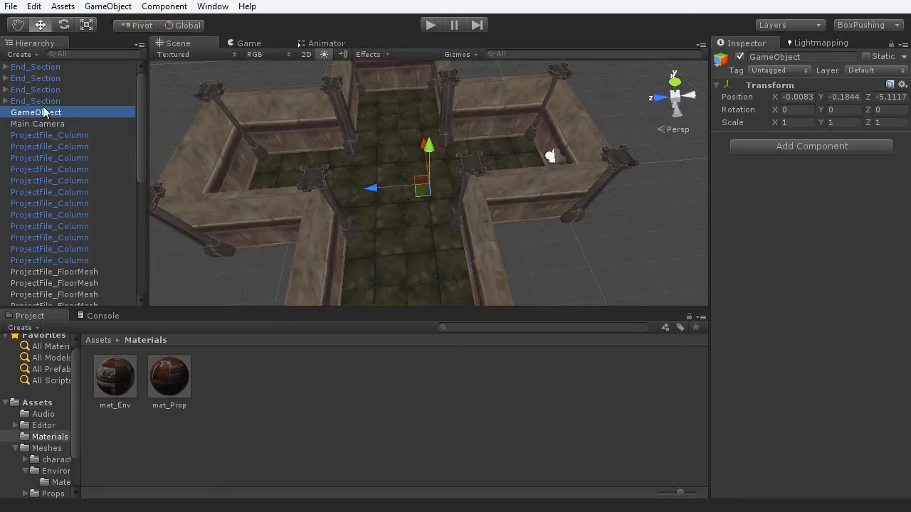
click(814, 56)
text(e)
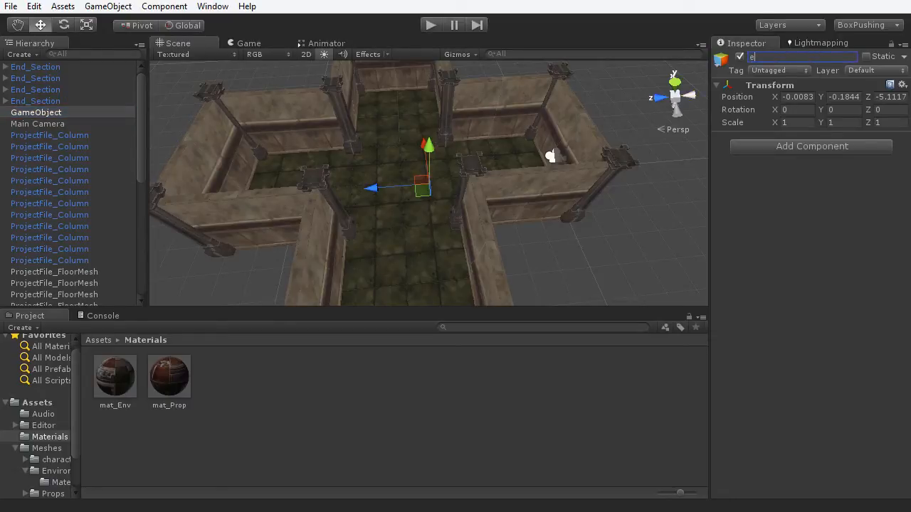
text(nv)
key(Return)
- Reset env's Transform so it sits at the origin with scale 1
click(903, 84)
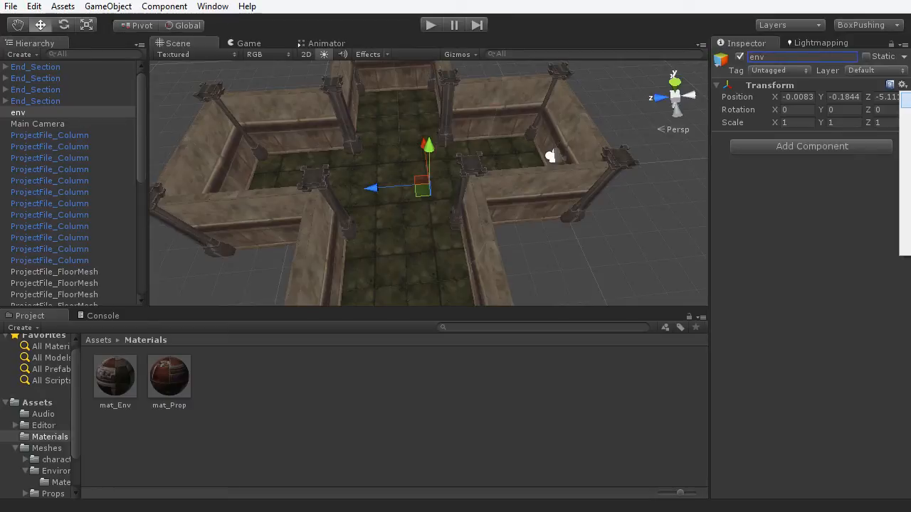
click(905, 100)
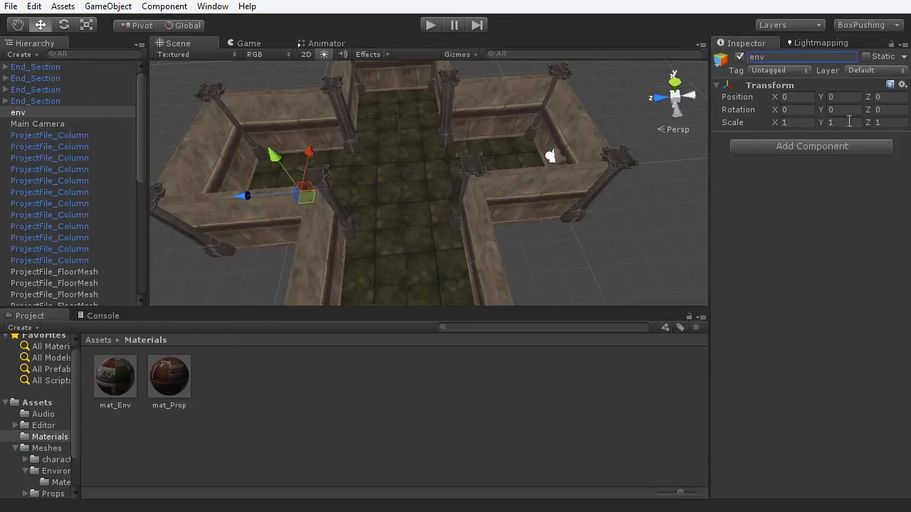
alt+drag(387, 237, 506, 230)
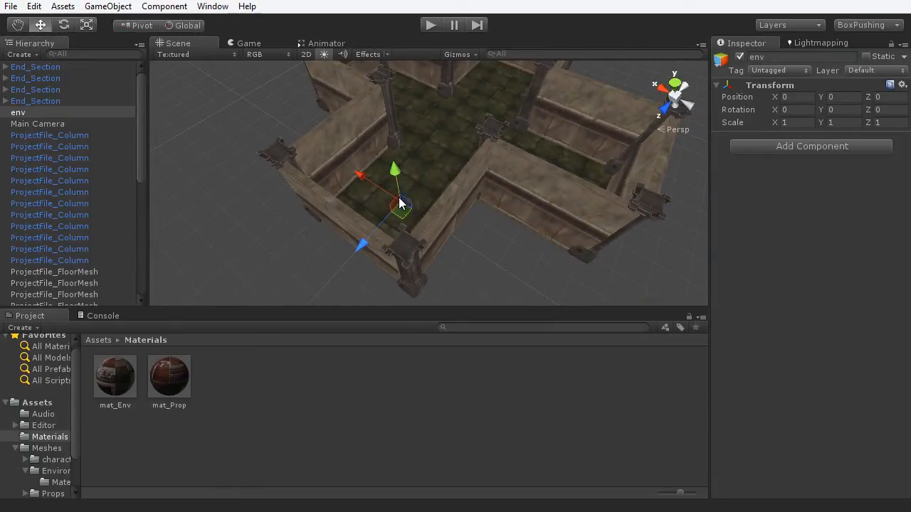
alt+drag(526, 216, 421, 215)
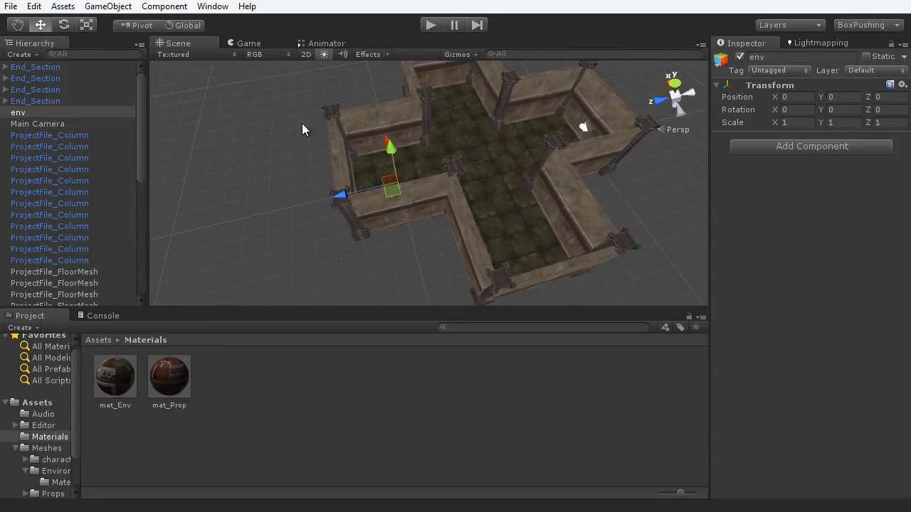
- Parent the four End_Section objects and all column, floor and wall objects under env
click(42, 101)
shift+click(39, 66)
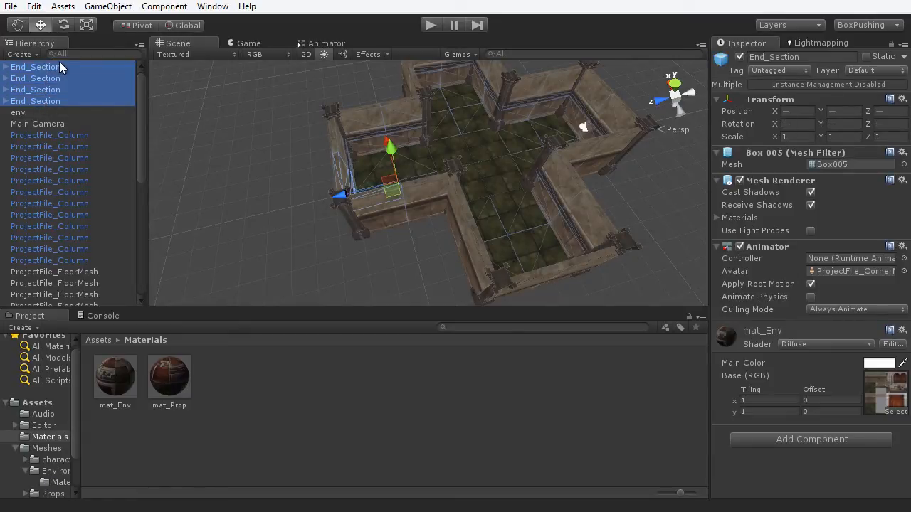
drag(57, 67, 29, 110)
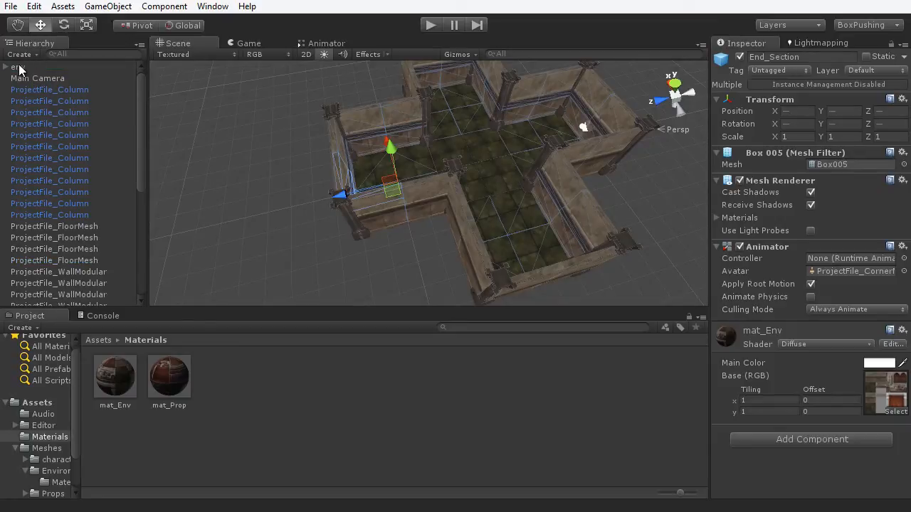
click(81, 92)
scroll(108, 224, down, 5)
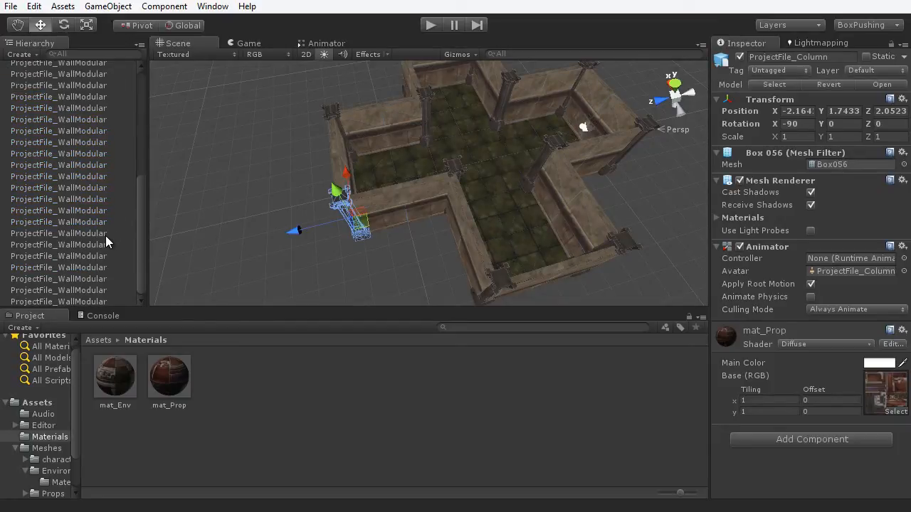
shift+click(79, 302)
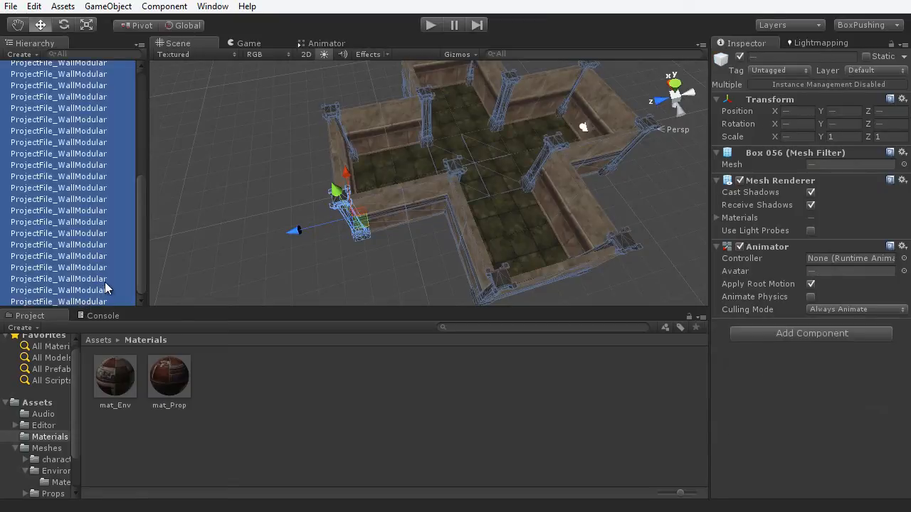
scroll(108, 282, up, 5)
drag(30, 91, 31, 67)
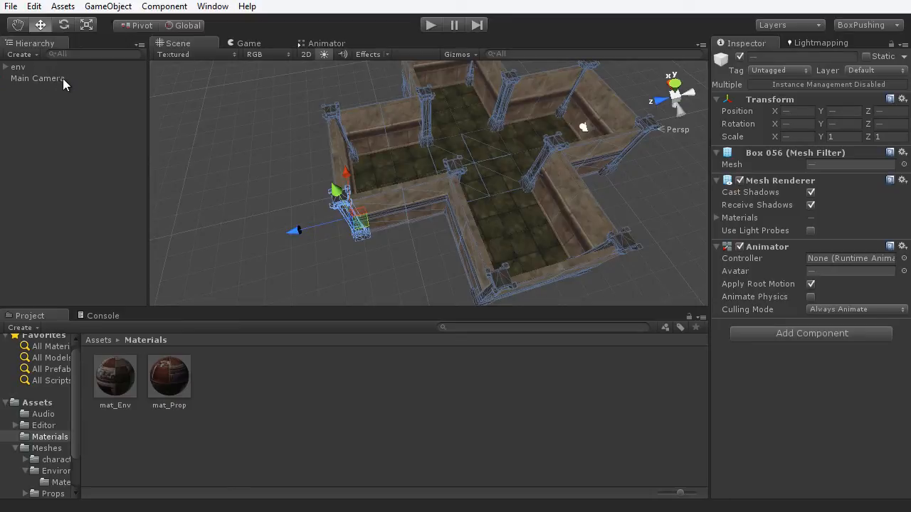
- Drag env along Z to confirm the whole room moves together
click(234, 154)
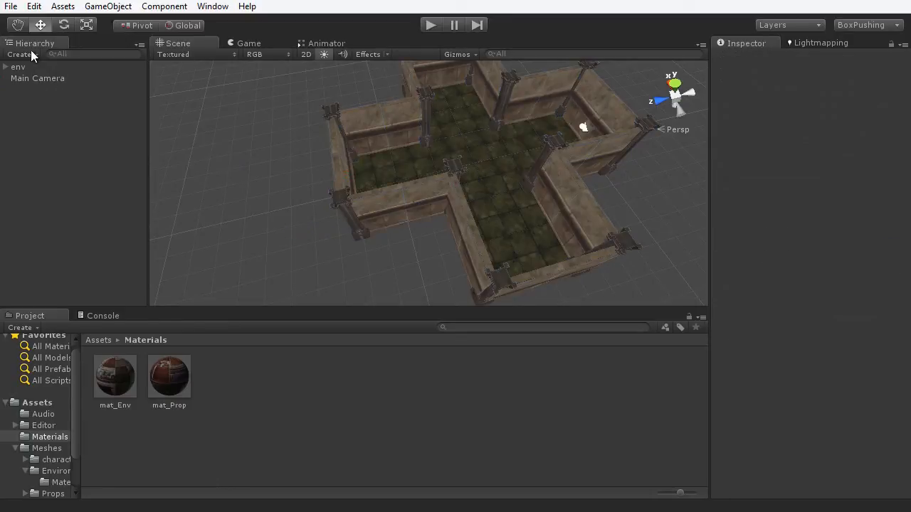
click(41, 68)
scroll(454, 178, down, 3)
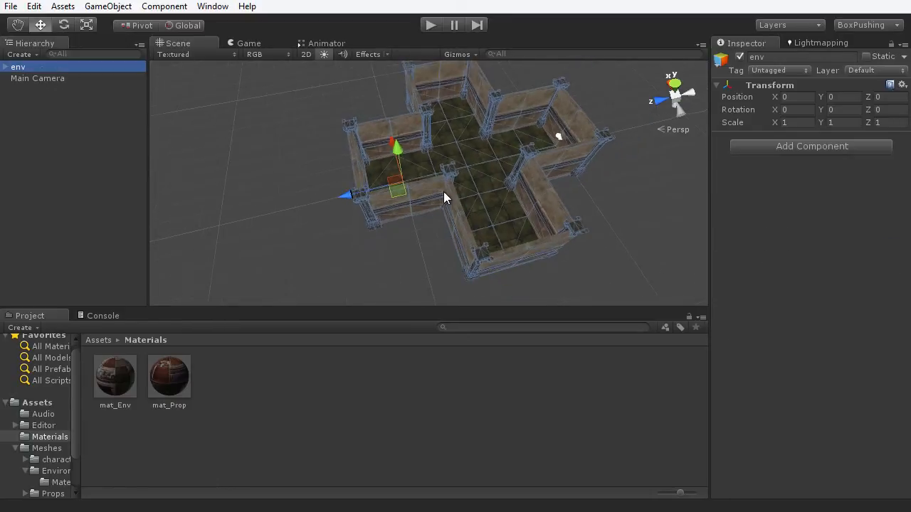
drag(362, 198, 369, 227)
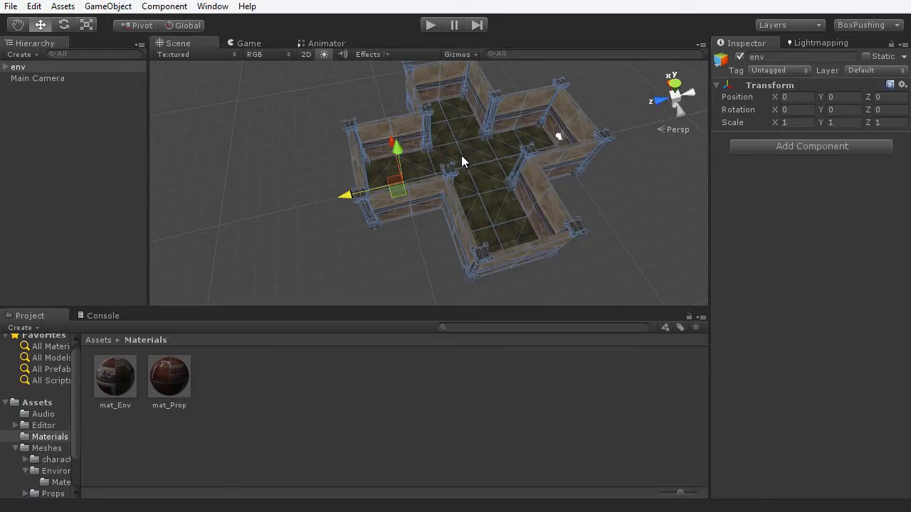
click(74, 140)
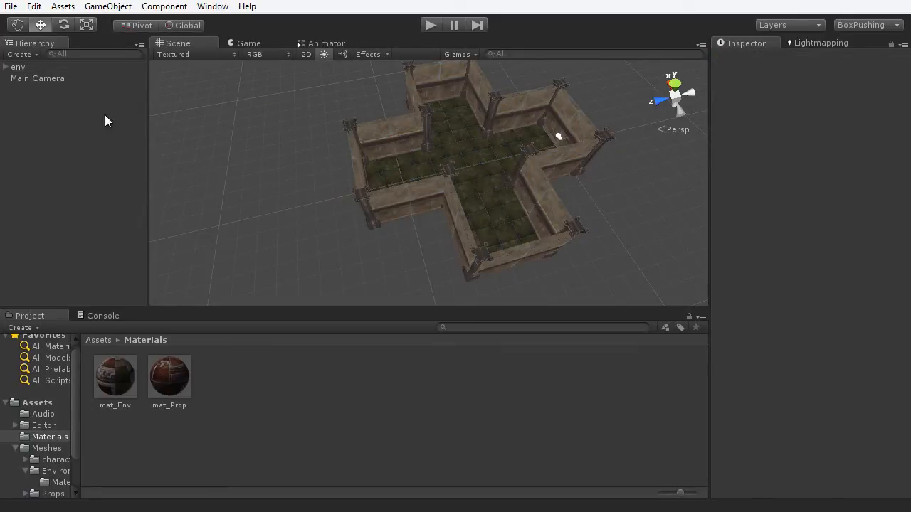
click(100, 8)
- Create an empty object named root and reset its position to 0, 0, 0
click(116, 26)
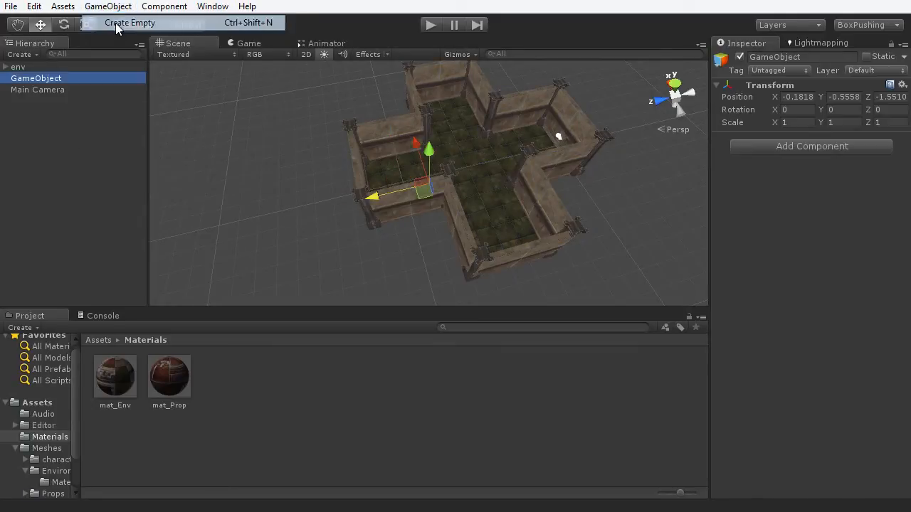
click(797, 58)
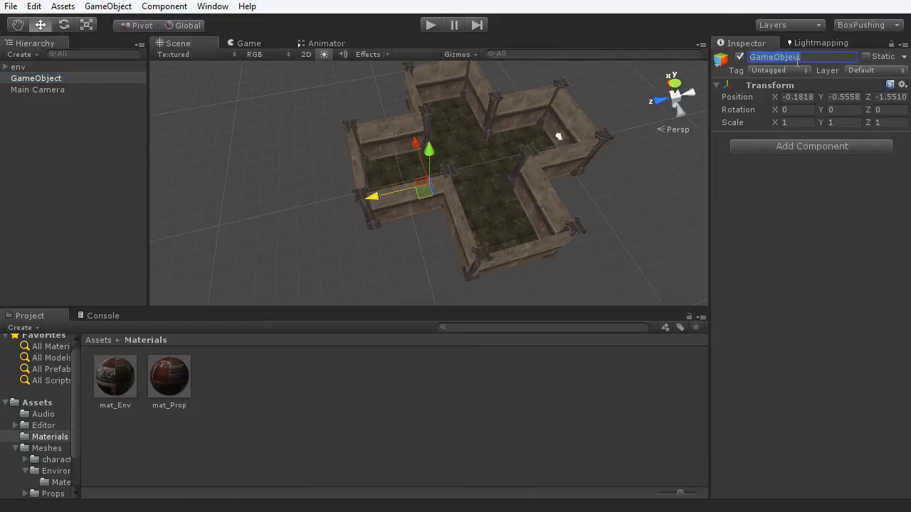
text(root)
key(Return)
click(902, 84)
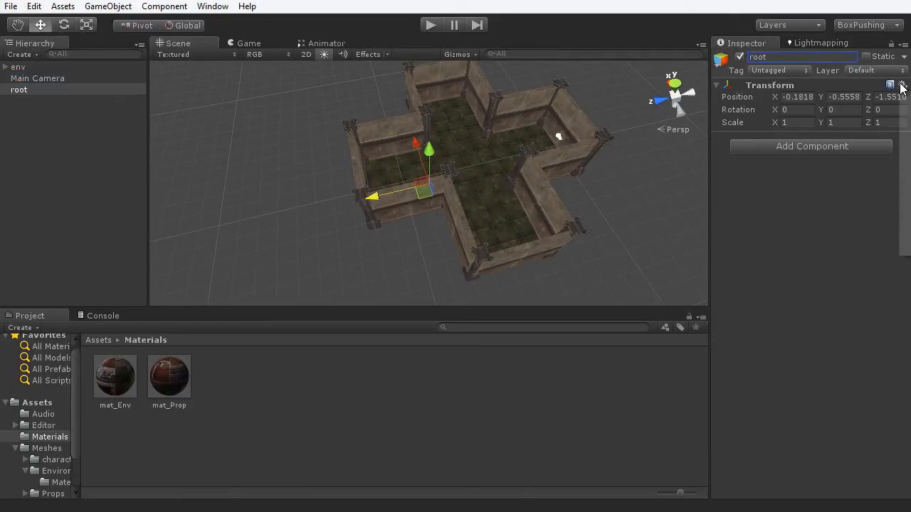
click(907, 96)
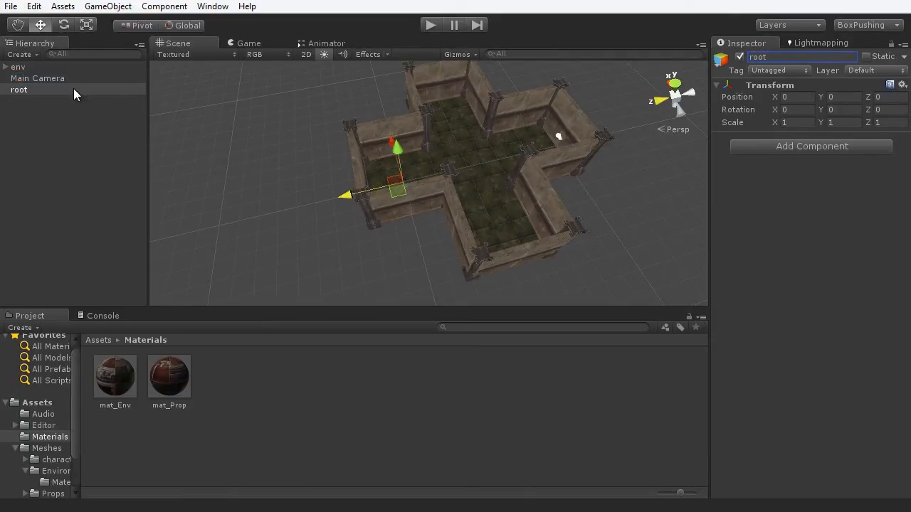
- Parent env and Main Camera under root and expand root to show them
click(18, 67)
shift+click(36, 78)
drag(43, 66, 33, 91)
click(26, 65)
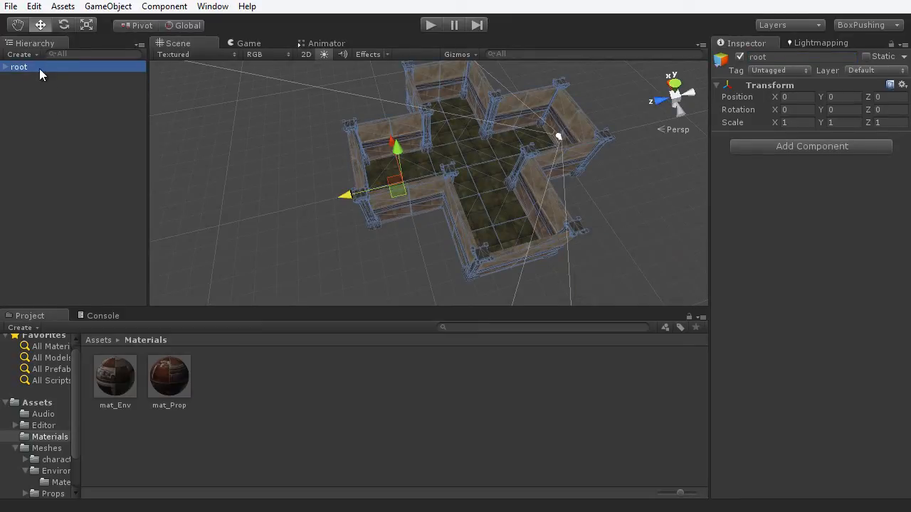
click(45, 93)
click(31, 66)
click(7, 67)
click(69, 150)
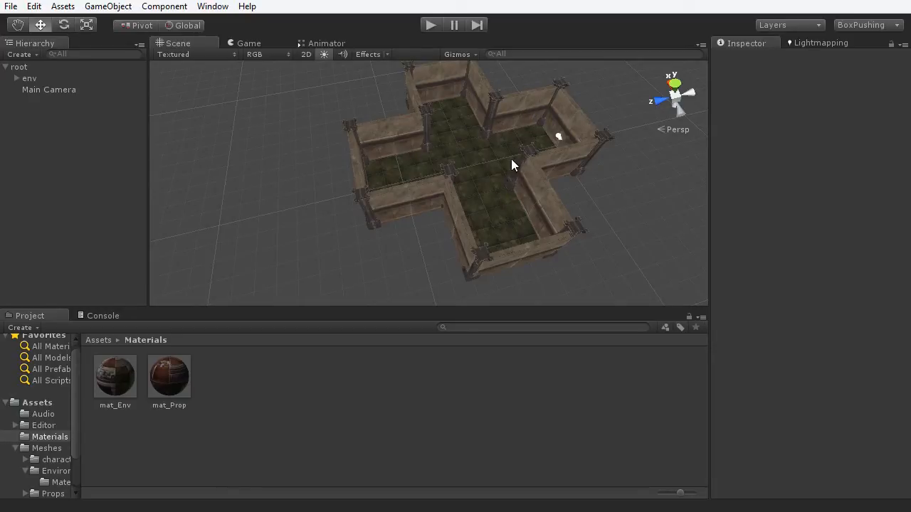
alt+drag(511, 165, 346, 192)
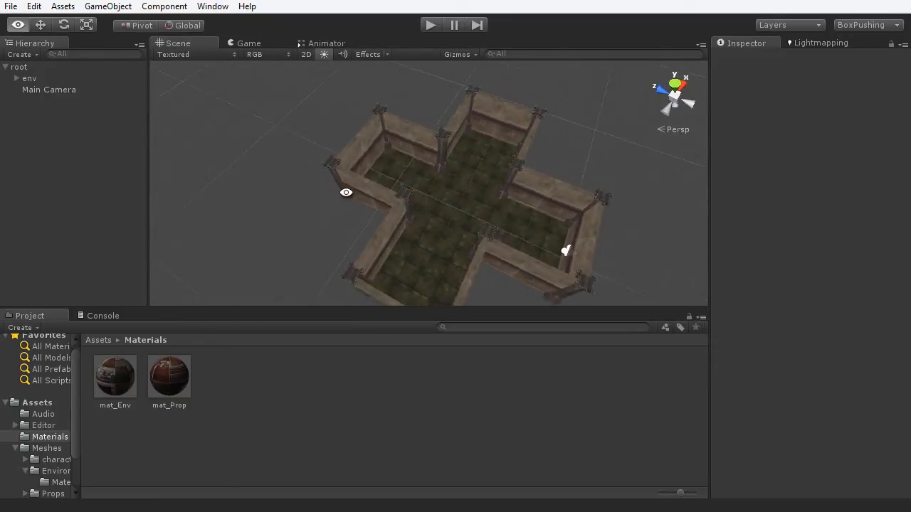
scroll(465, 205, up, 6)
alt+drag(468, 204, 484, 195)
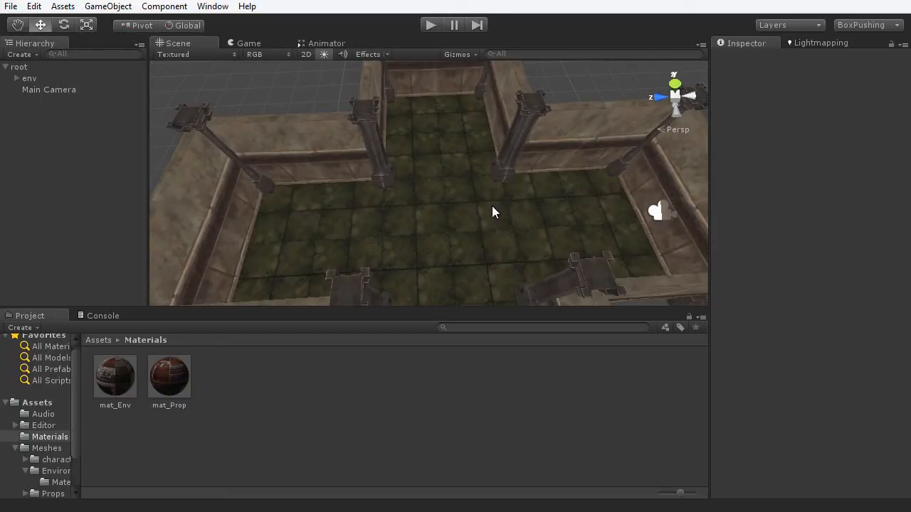
alt+drag(380, 232, 495, 198)
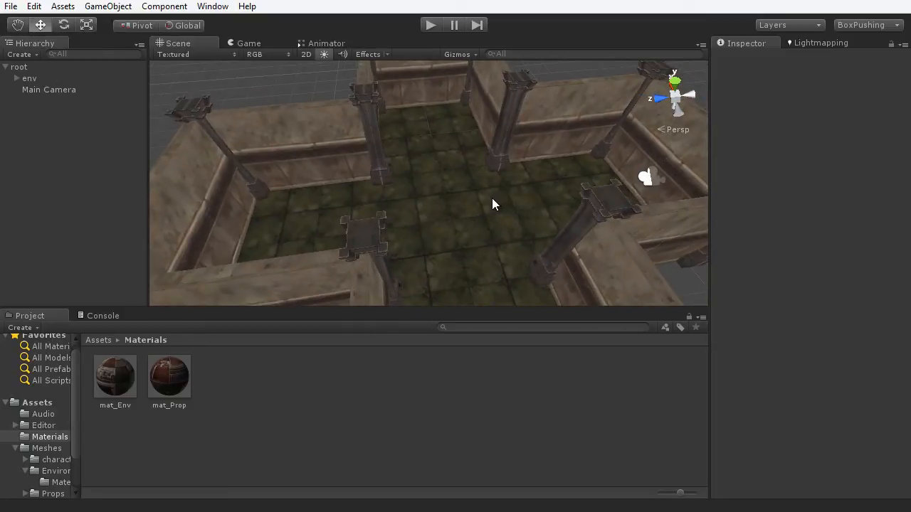
scroll(434, 211, down, 5)
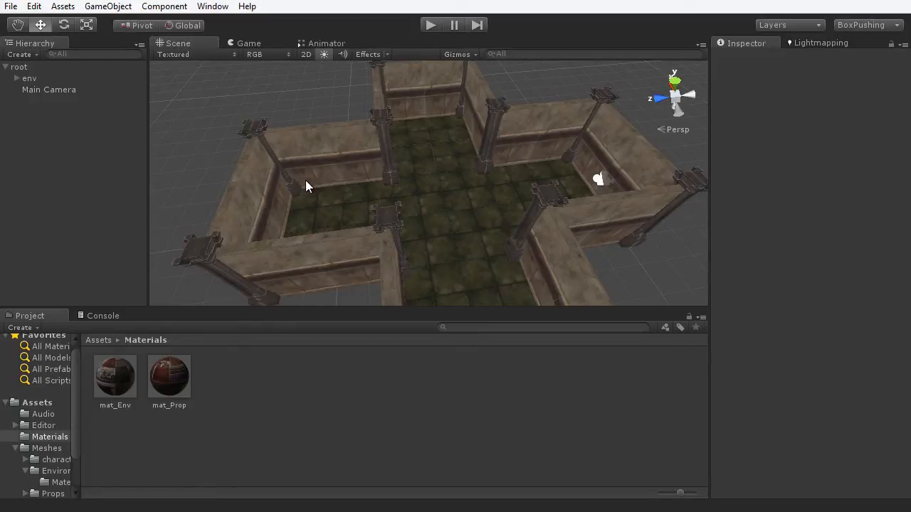
- Set the Render Settings ambient light colour to black (0, 0, 0)
click(33, 6)
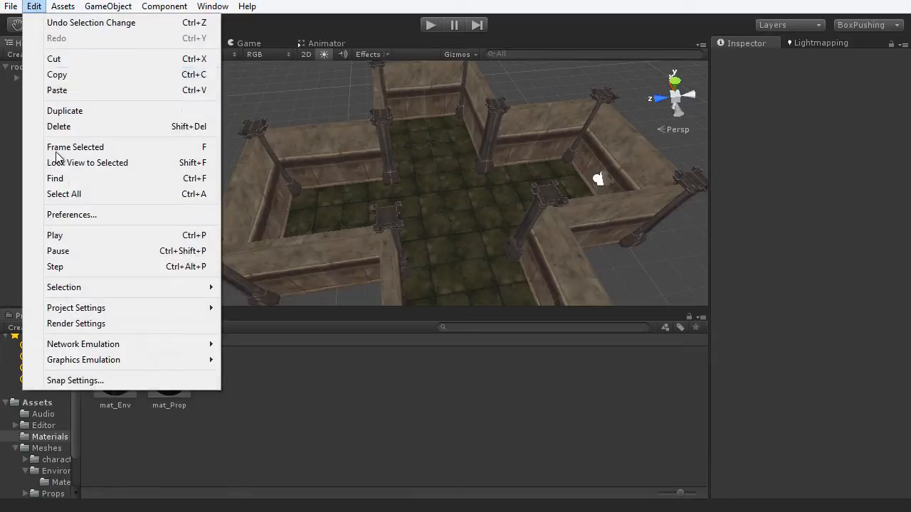
click(71, 324)
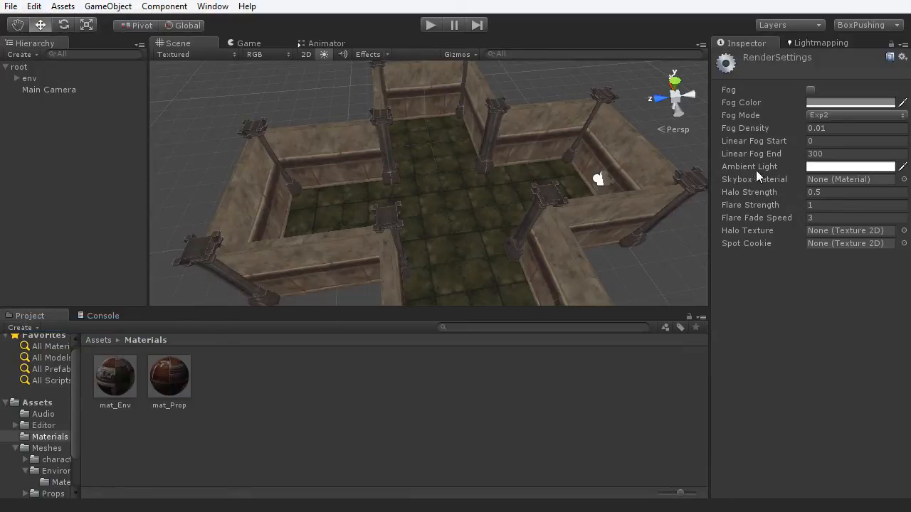
click(819, 166)
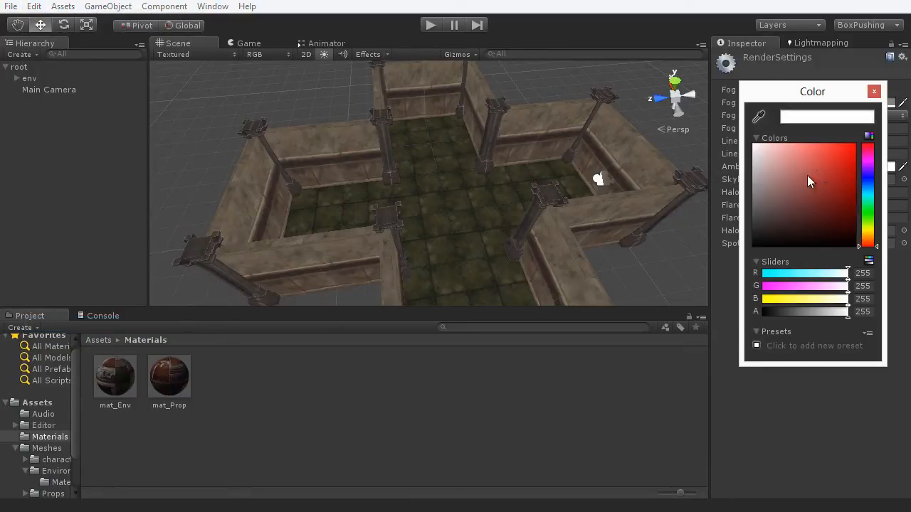
drag(809, 179, 754, 254)
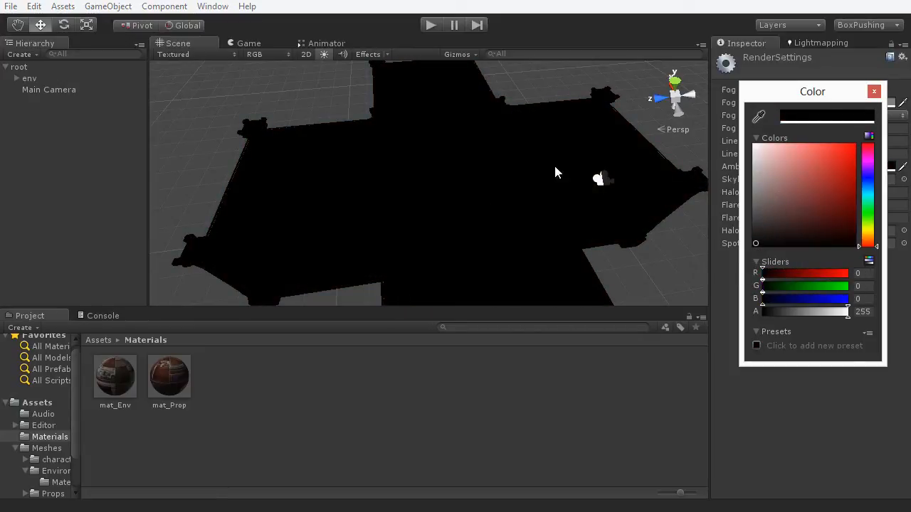
click(874, 91)
alt+drag(403, 154, 372, 167)
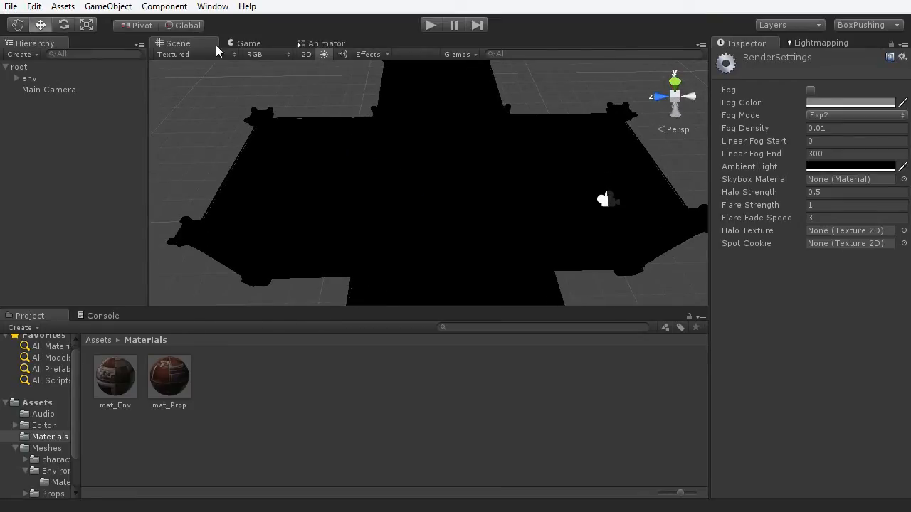
- Add a Point light via GameObject > Create Other > Point Light
click(114, 7)
mouse_move(119, 42)
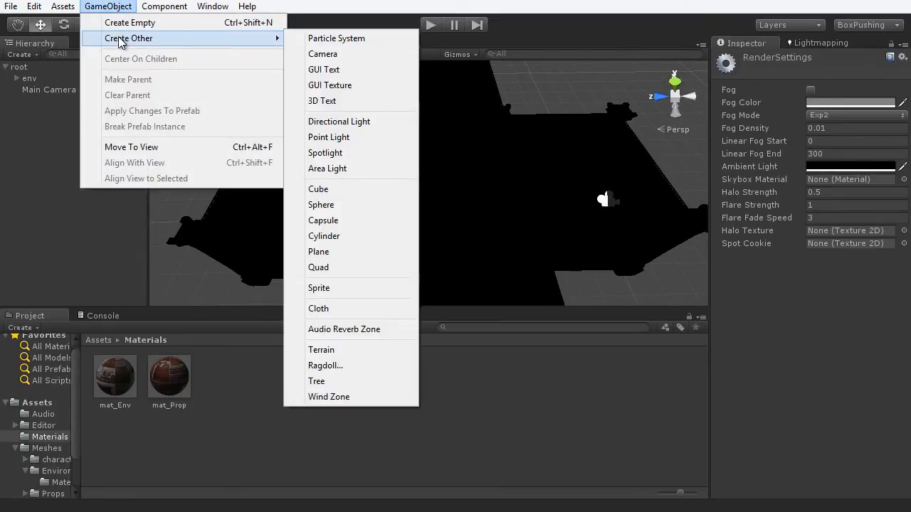
click(336, 139)
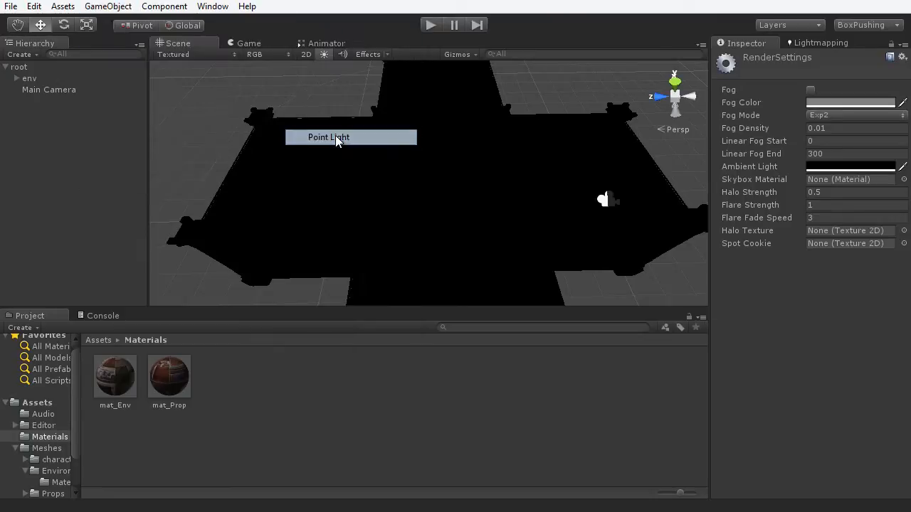
alt+drag(386, 226, 640, 124)
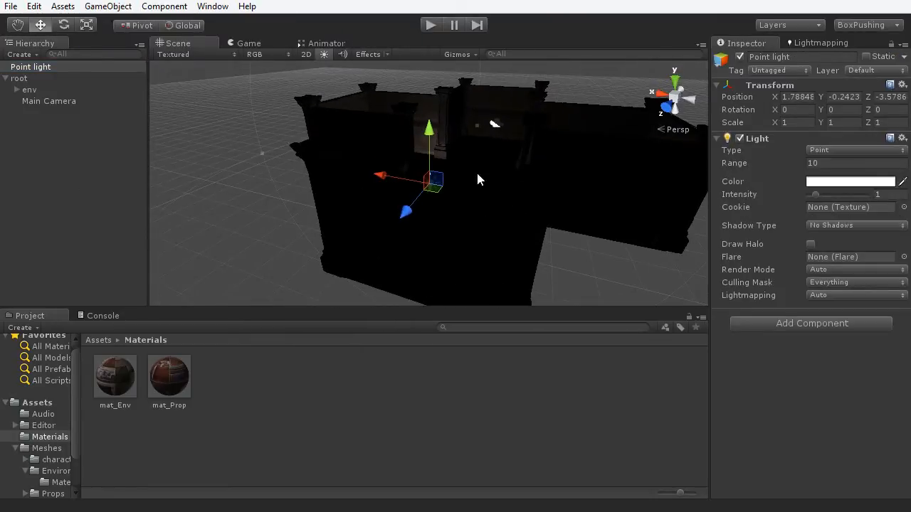
- Raise the point light to Y 2.51 and move it deeper into the room's arm
alt+drag(448, 186, 426, 201)
drag(428, 143, 418, 61)
alt+drag(463, 158, 645, 166)
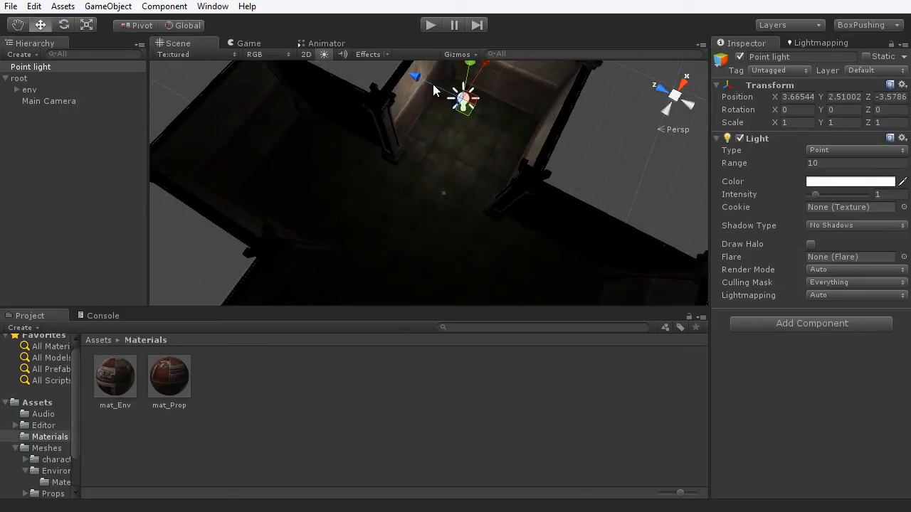
drag(433, 83, 444, 91)
- Nudge the light sideways to about X 3.67, Z -3.97, checking from several angles
key(shift+space)
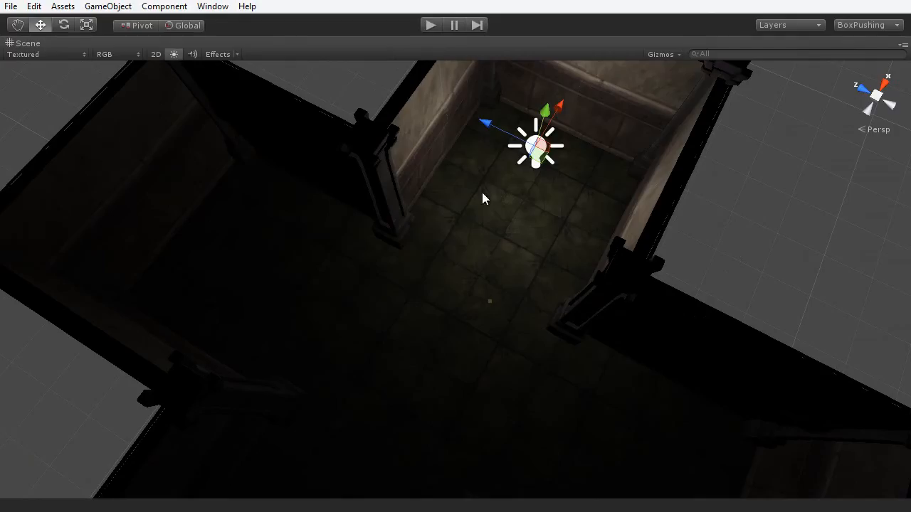
alt+drag(482, 197, 517, 185)
scroll(518, 191, up, 2)
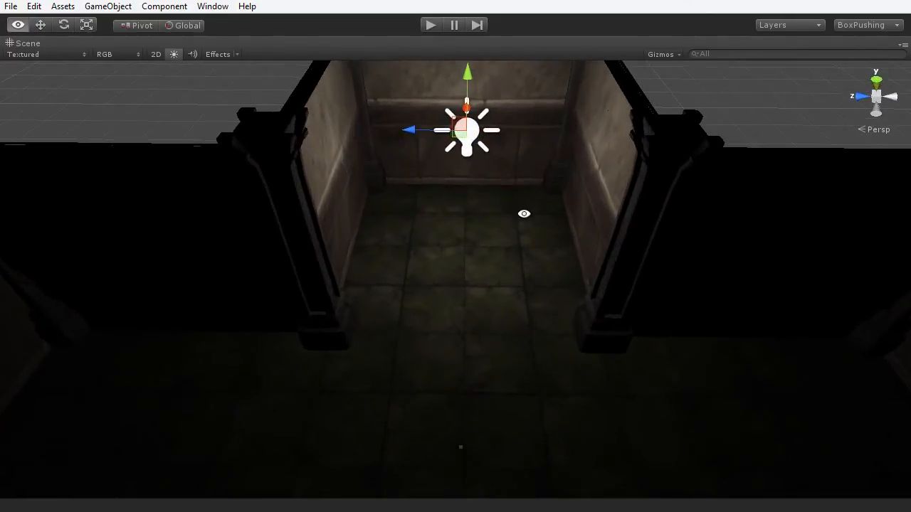
alt+middle_drag(523, 213, 526, 255)
drag(419, 166, 423, 166)
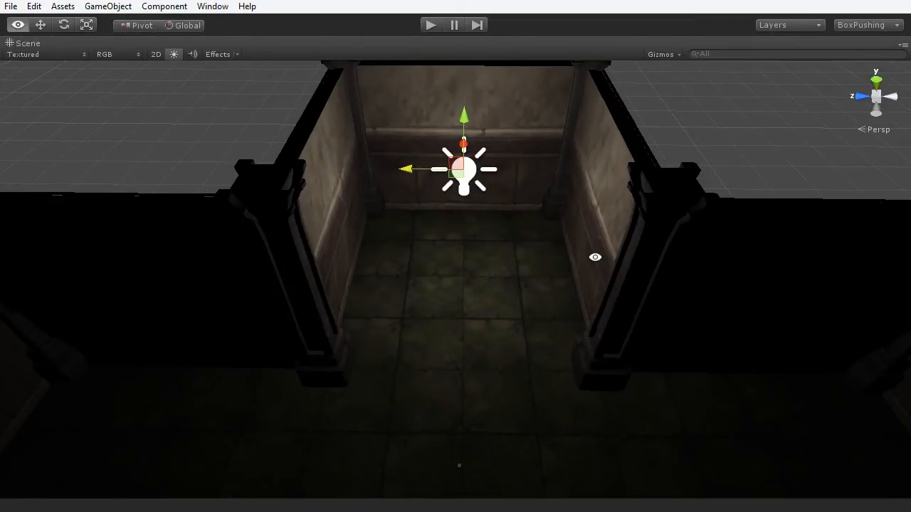
alt+drag(595, 258, 546, 235)
key(shift+space)
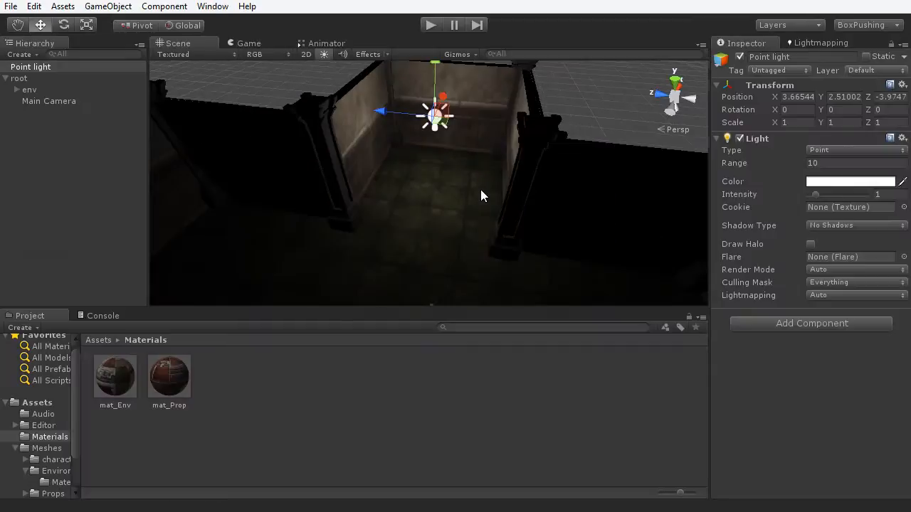
alt+drag(497, 188, 502, 234)
scroll(479, 224, down, 4)
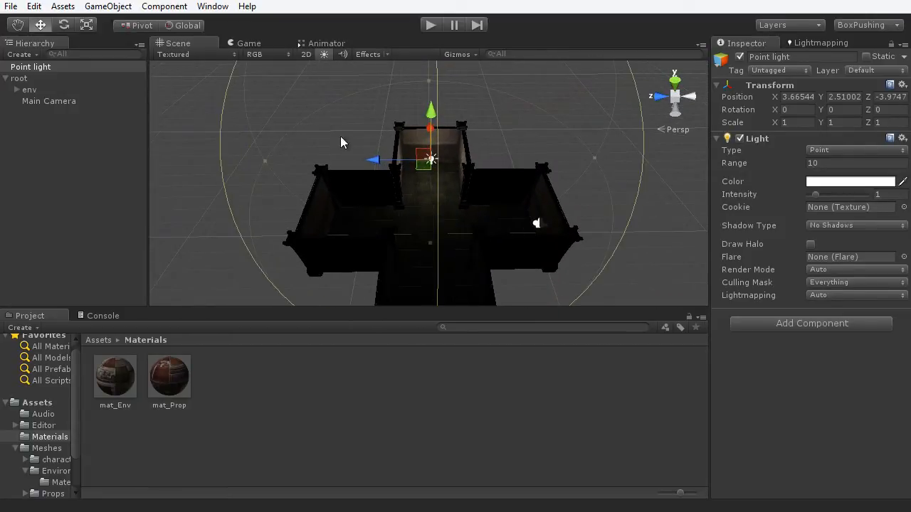
alt+drag(407, 189, 498, 163)
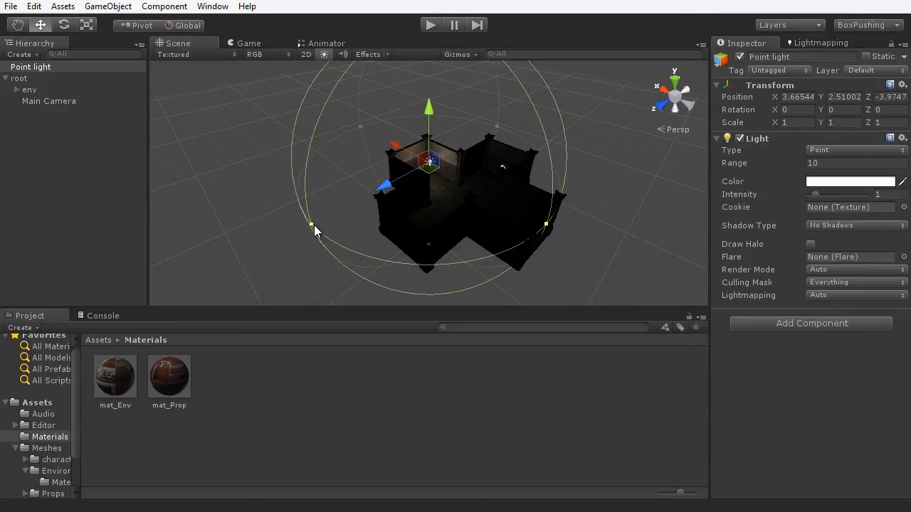
- Pull the point light's range handle in to 3.56 and set its Intensity to 3.83
drag(311, 227, 416, 193)
alt+drag(512, 202, 317, 215)
scroll(430, 186, up, 4)
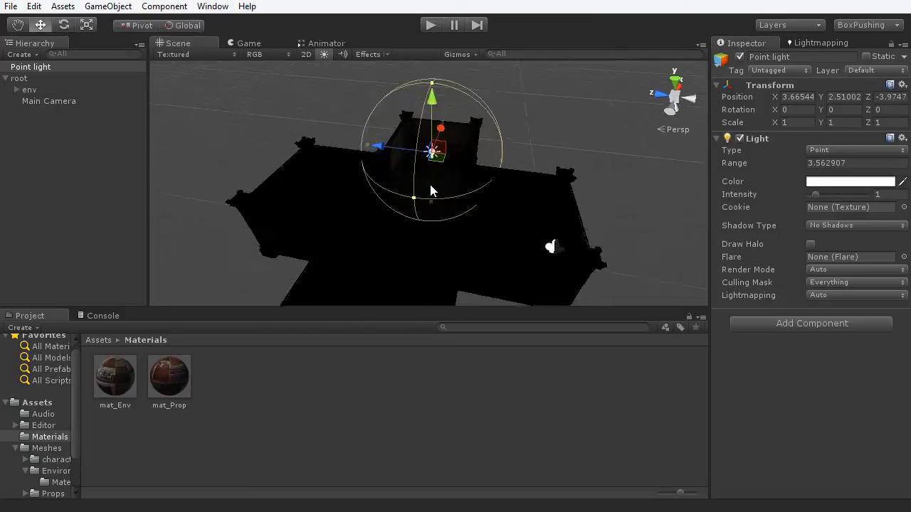
scroll(430, 185, up, 3)
alt+drag(491, 221, 642, 219)
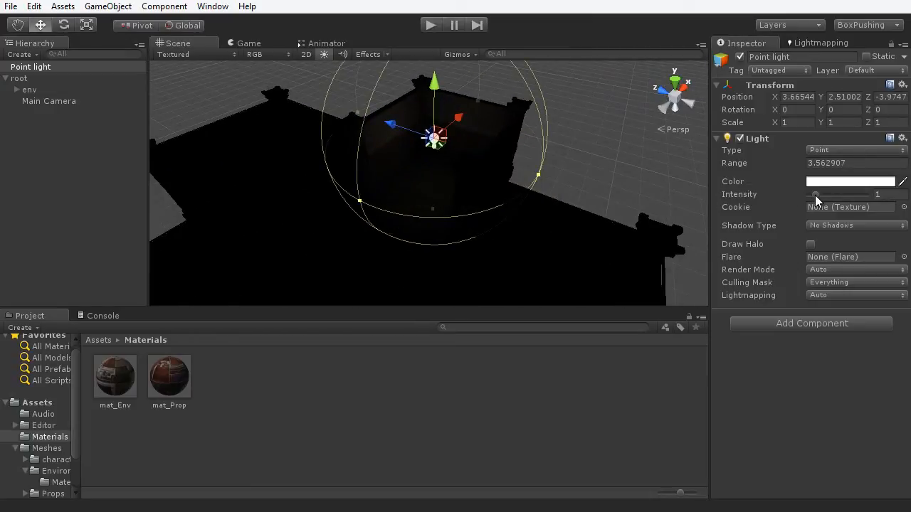
drag(816, 195, 836, 195)
scroll(511, 189, up, 3)
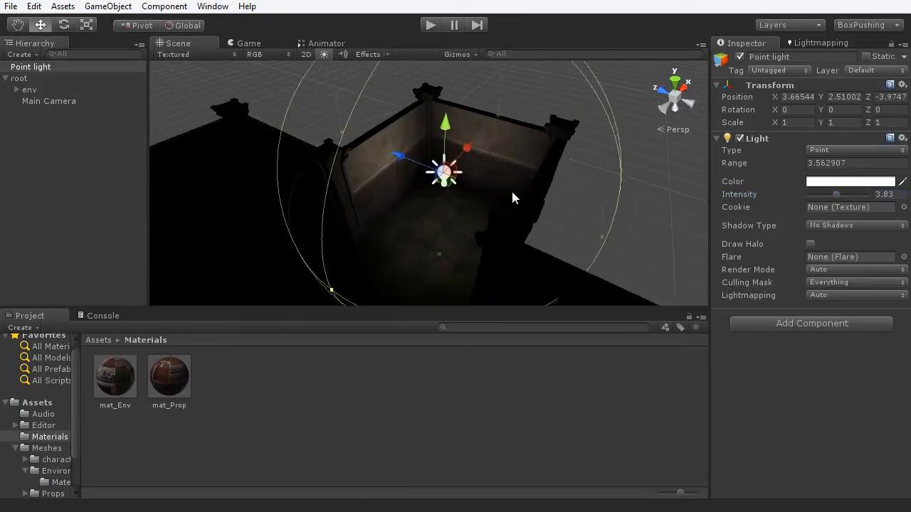
alt+drag(518, 184, 712, 175)
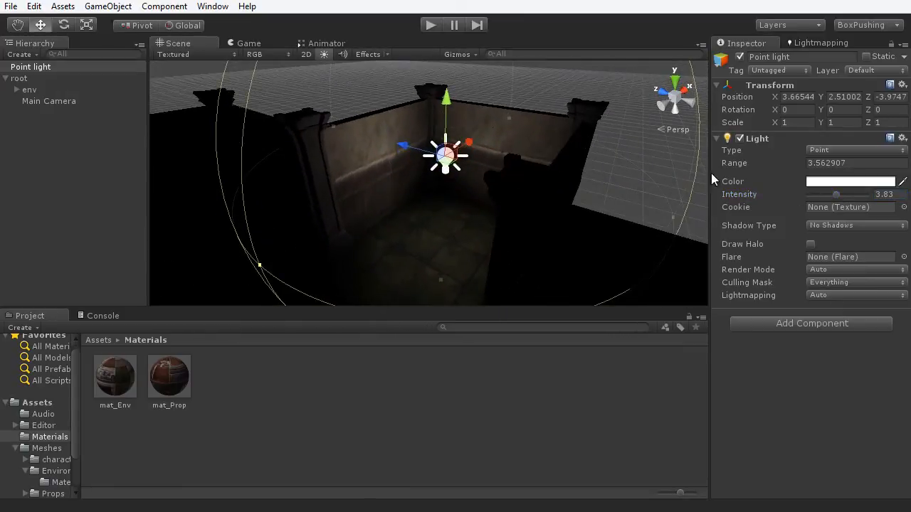
- Set the light colour to R 255, G 248, B 223 and close the Color picker
click(814, 183)
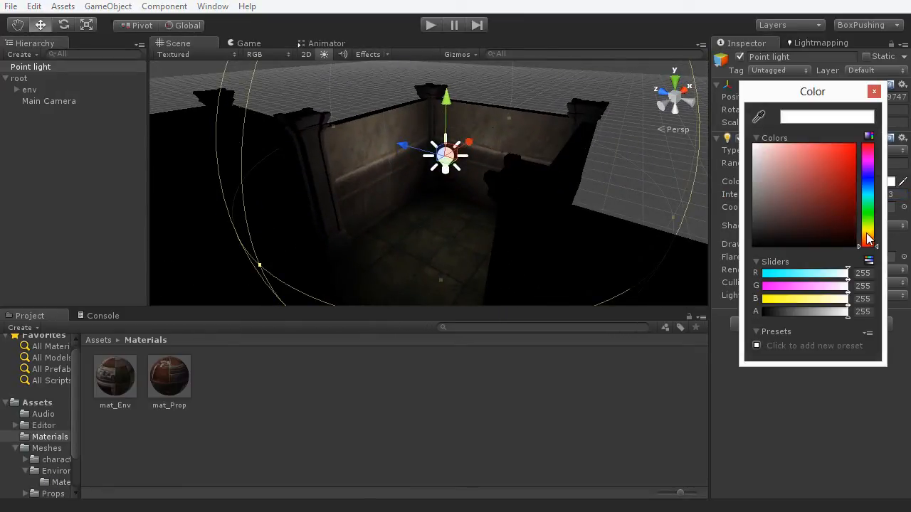
drag(868, 239, 869, 232)
click(774, 145)
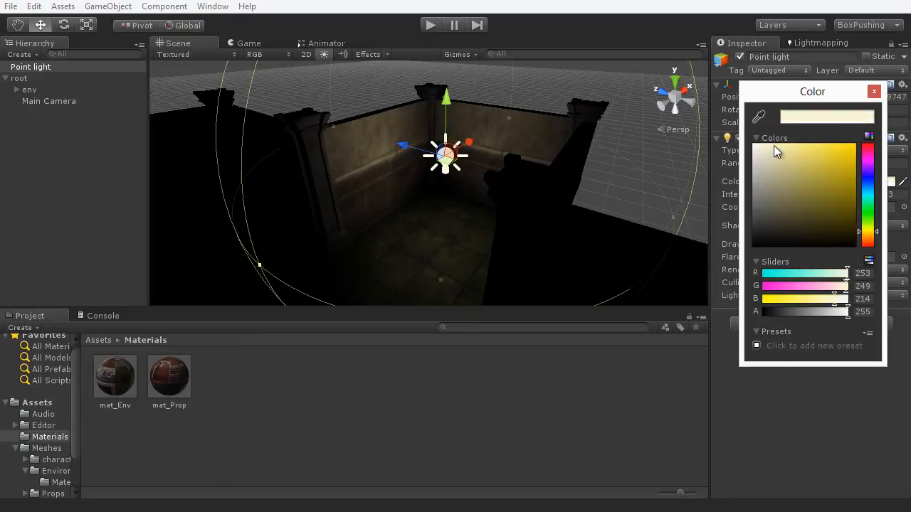
click(868, 234)
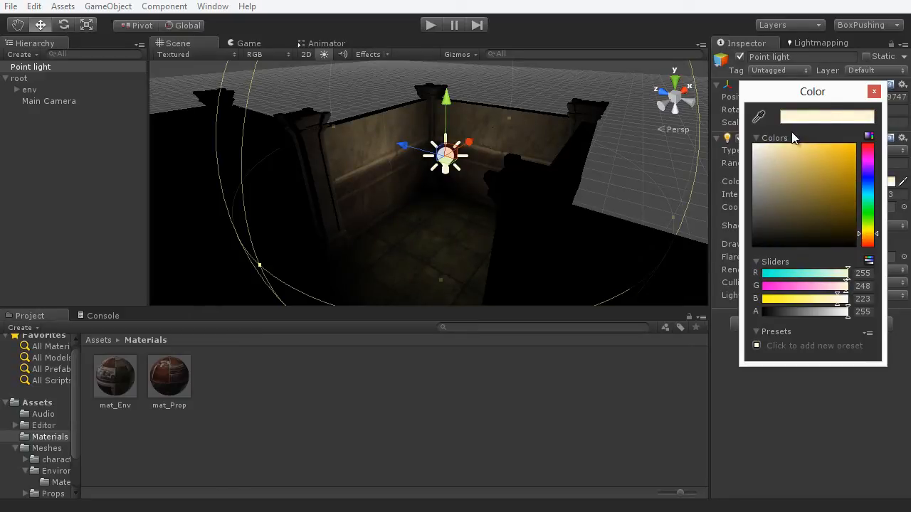
click(874, 91)
alt+drag(567, 169, 461, 211)
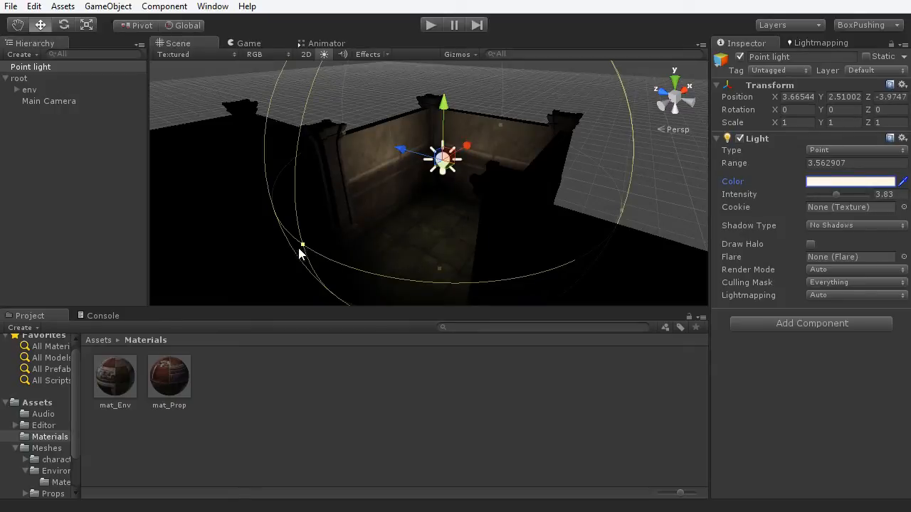
- Drag the range gizmo outward to about 4.98 and lower Intensity to 3.73
drag(301, 247, 243, 275)
scroll(375, 212, down, 4)
alt+drag(394, 247, 353, 263)
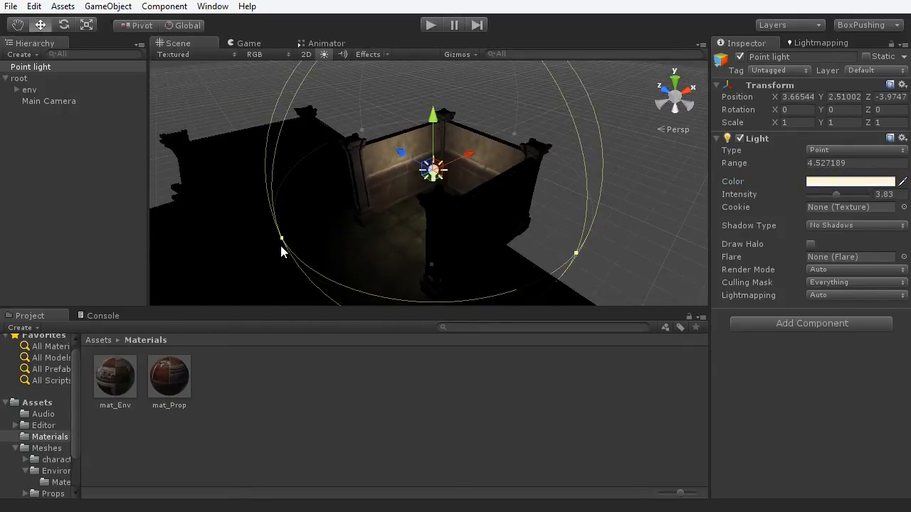
drag(280, 244, 262, 250)
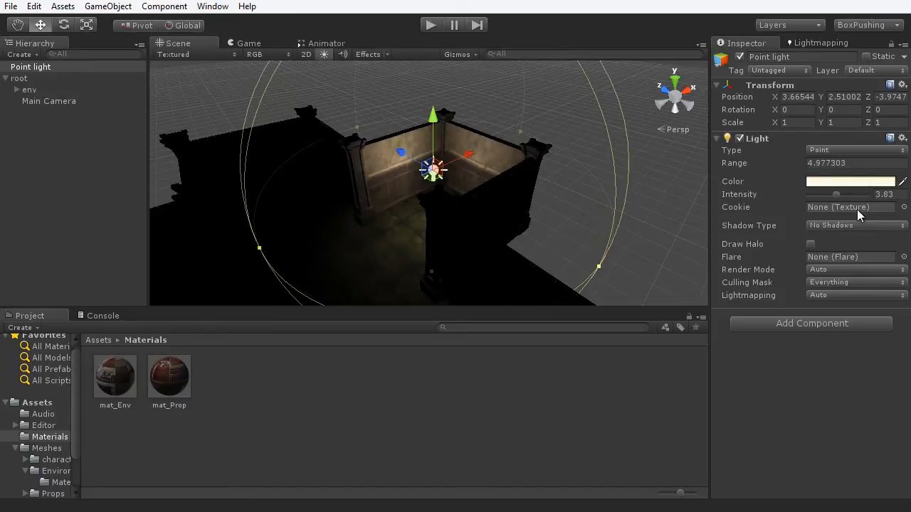
click(835, 194)
alt+drag(466, 218, 411, 258)
key(w)
alt+drag(437, 226, 548, 226)
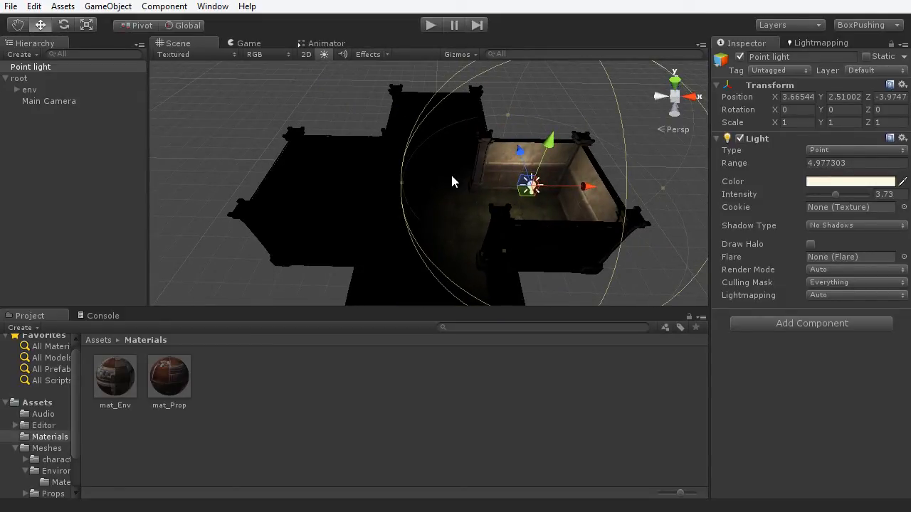
- Maximize the Scene view and move the point light along X into the left arm of the cross
key(shift+space)
alt+drag(480, 238, 573, 342)
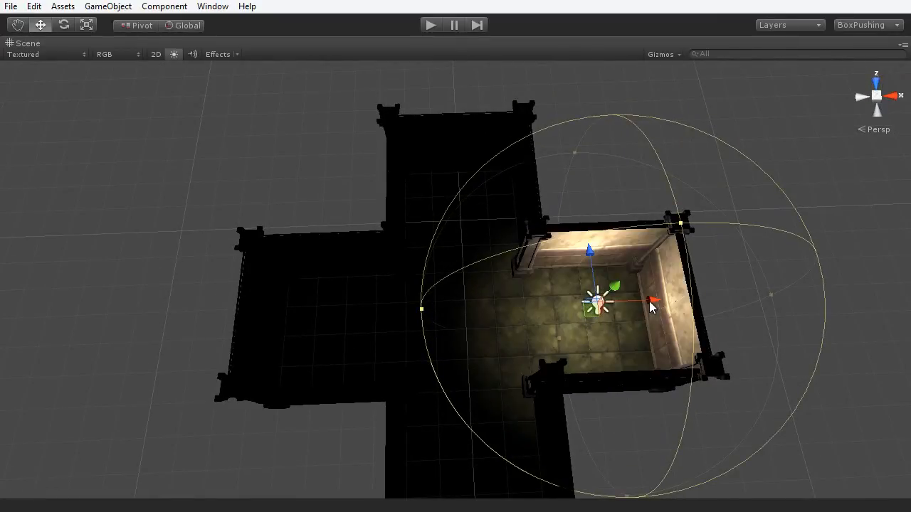
drag(649, 304, 520, 310)
- Duplicate the light with Ctrl+D, move the copy into another arm, and duplicate again
key(ctrl+d)
alt+drag(459, 260, 672, 277)
drag(331, 255, 600, 245)
key(ctrl+d)
- Orbit around the cross-shaped level to check the four lights, then restore the editor layout
scroll(600, 245, up, 3)
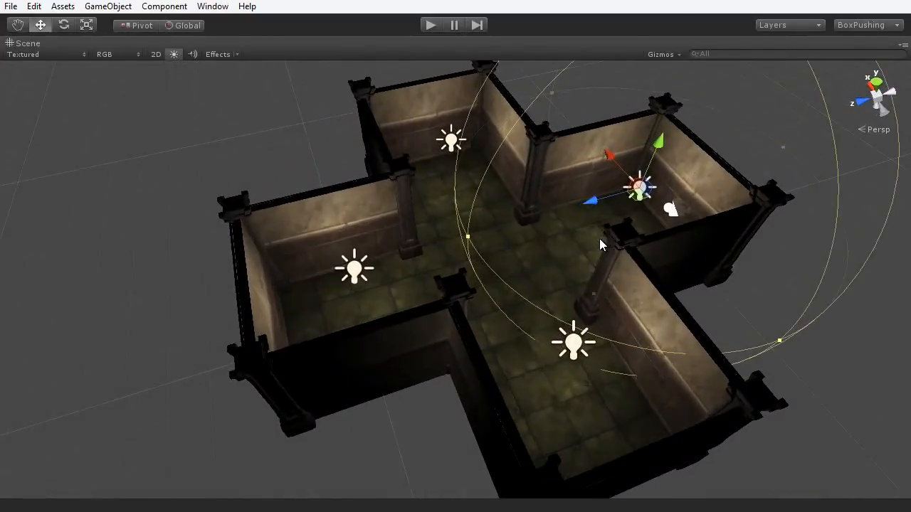
alt+drag(238, 141, 489, 210)
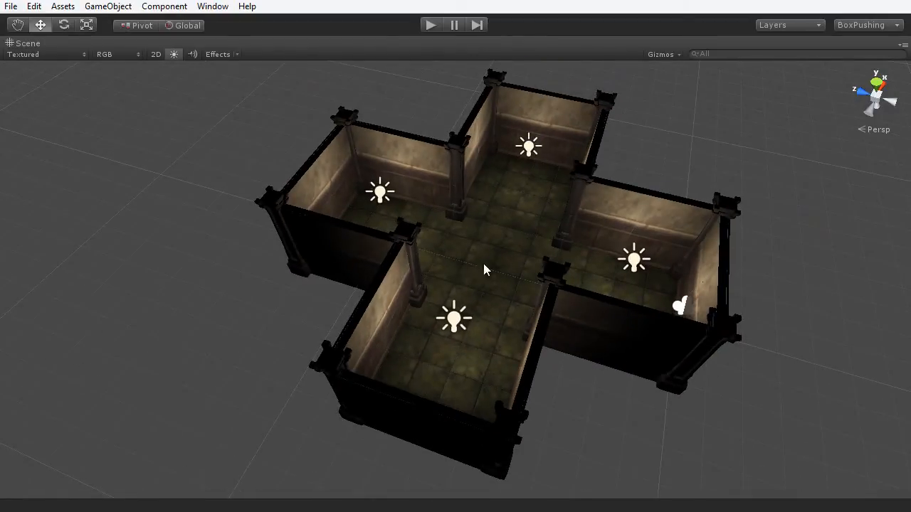
alt+drag(535, 267, 520, 248)
scroll(550, 258, up, 5)
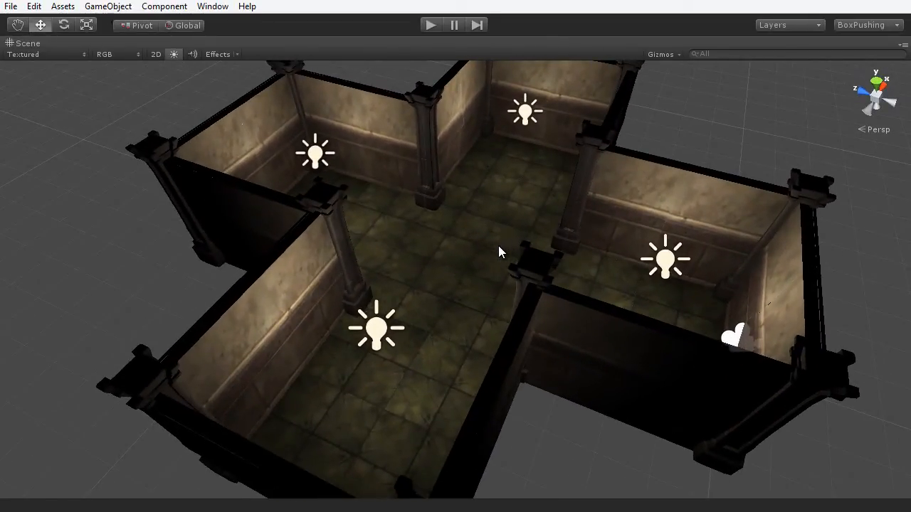
alt+drag(423, 252, 636, 213)
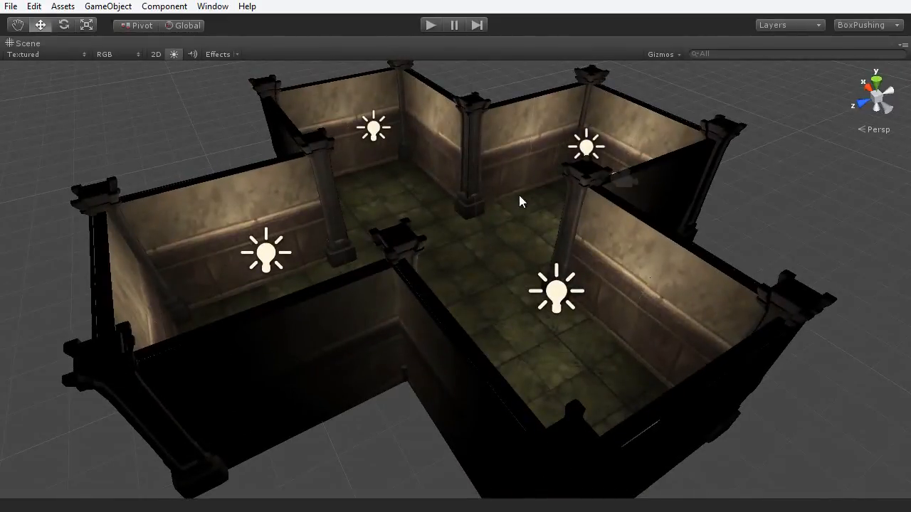
key(shift+space)
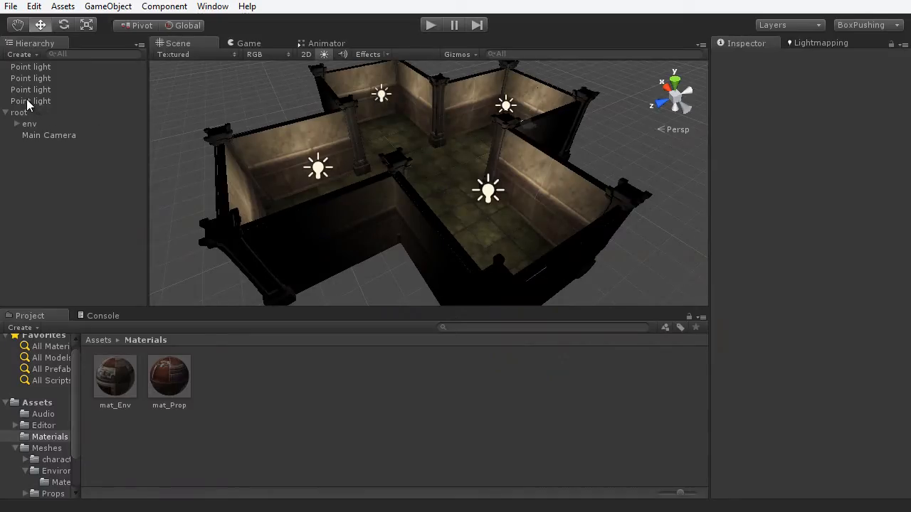
- Create an empty object named 'lights', reset its Transform to 0, 0, 0, and place it under env
click(108, 6)
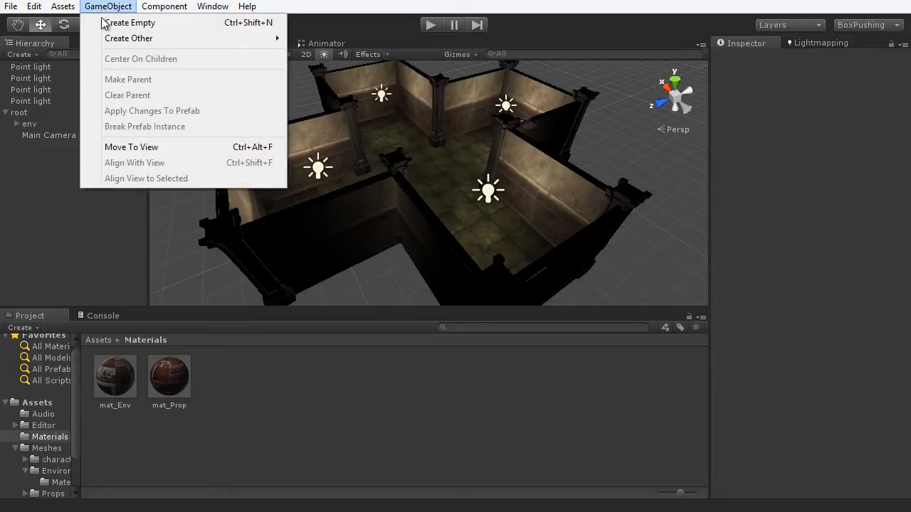
click(103, 23)
click(797, 57)
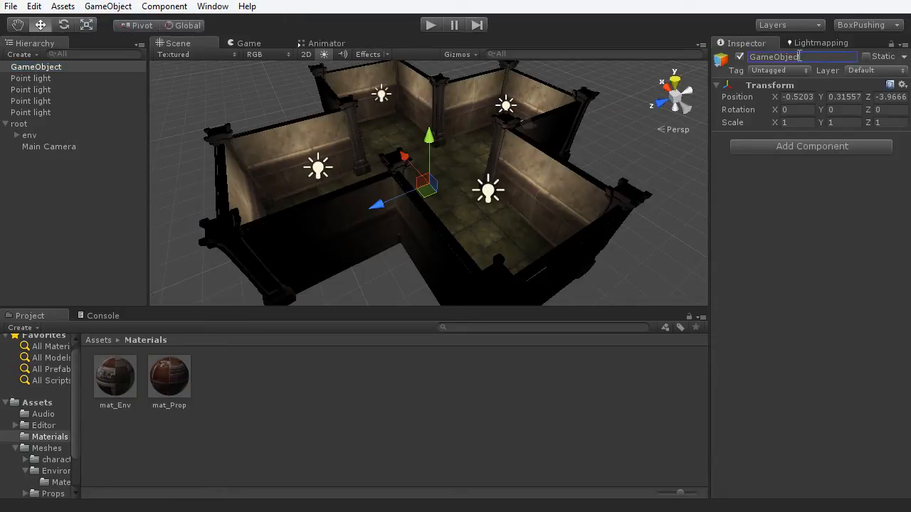
text(lights)
key(Return)
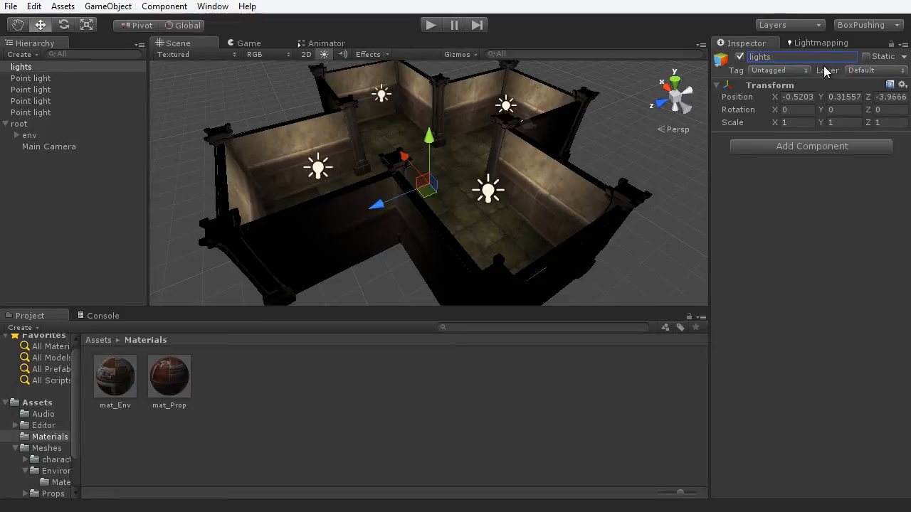
click(902, 85)
click(903, 100)
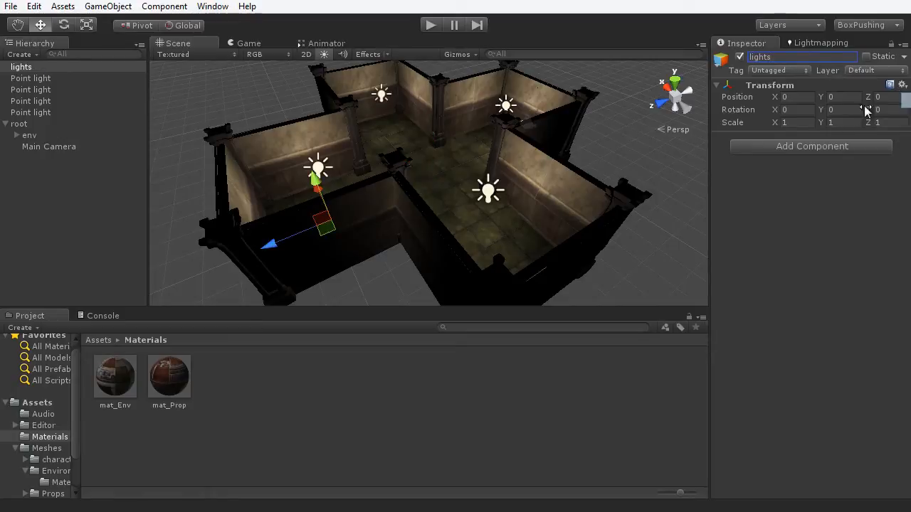
drag(27, 68, 51, 137)
- Shift-select the four Point lights and parent them under 'lights'
click(43, 101)
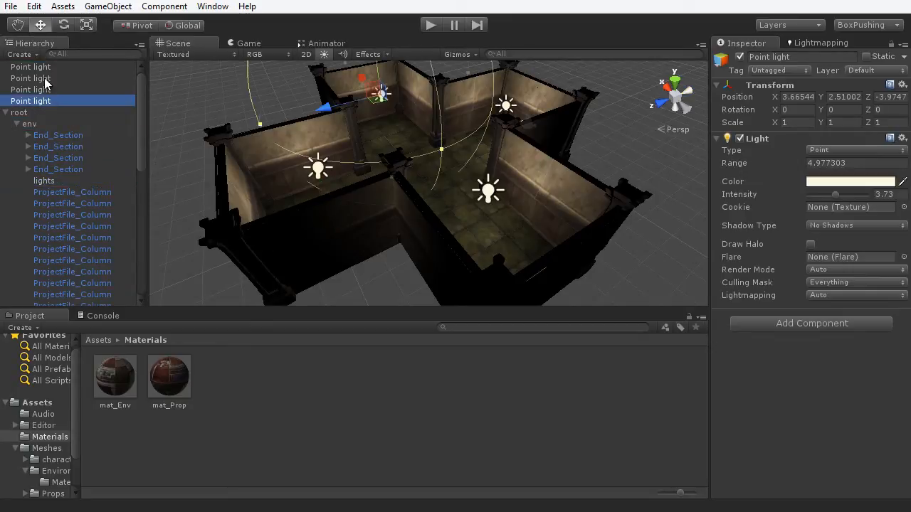
shift+click(48, 68)
drag(63, 75, 55, 184)
click(28, 135)
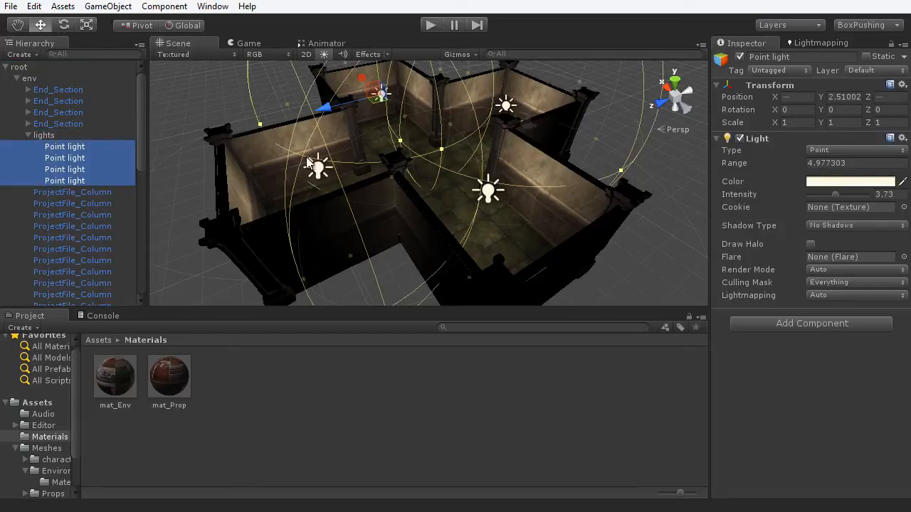
alt+drag(493, 228, 358, 169)
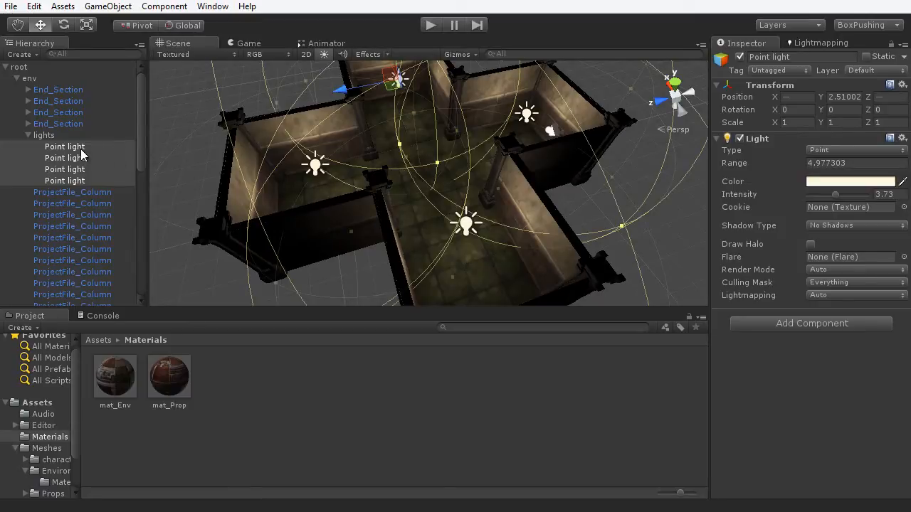
- Move 'lights' directly under root, collapse the env and lights foldouts, and deselect
click(39, 134)
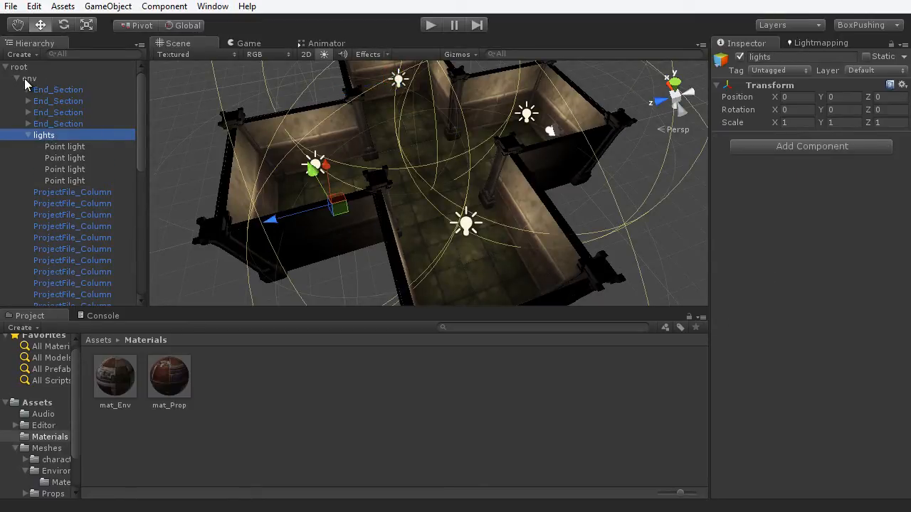
drag(44, 140, 21, 67)
scroll(69, 137, up, 5)
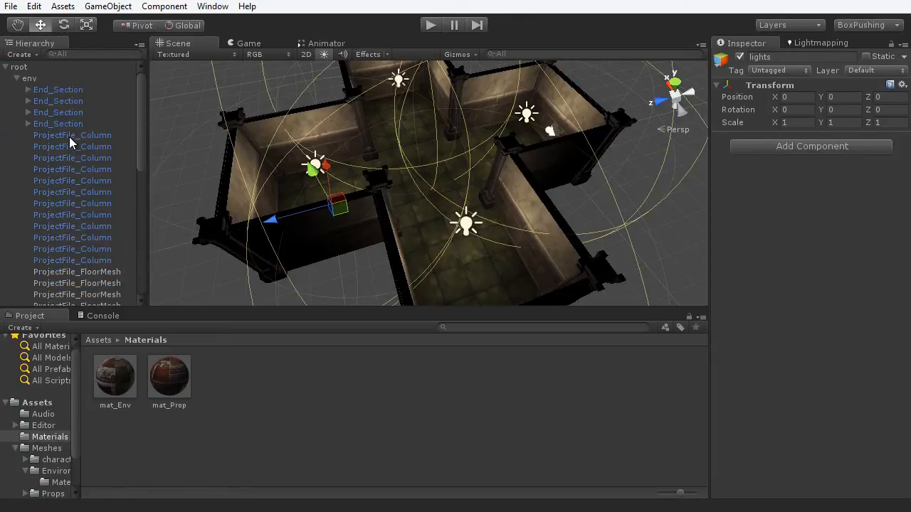
click(16, 79)
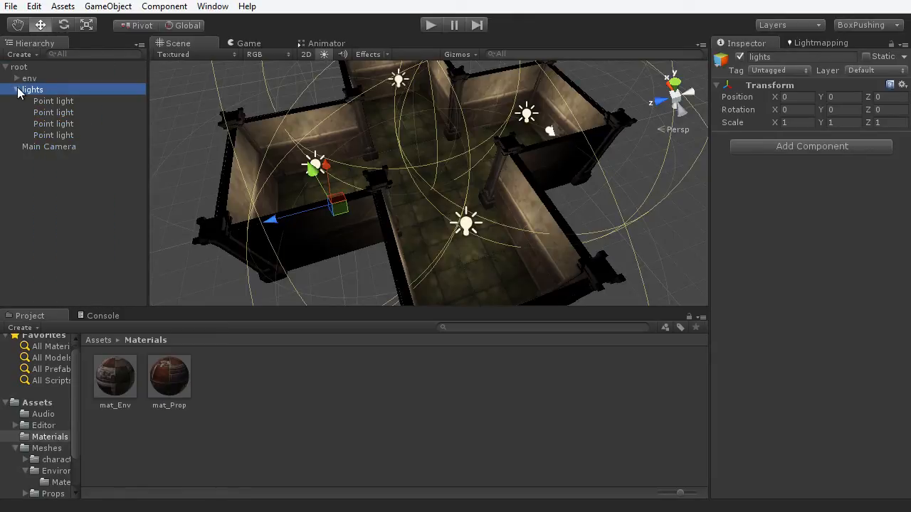
click(17, 90)
scroll(191, 154, down, 8)
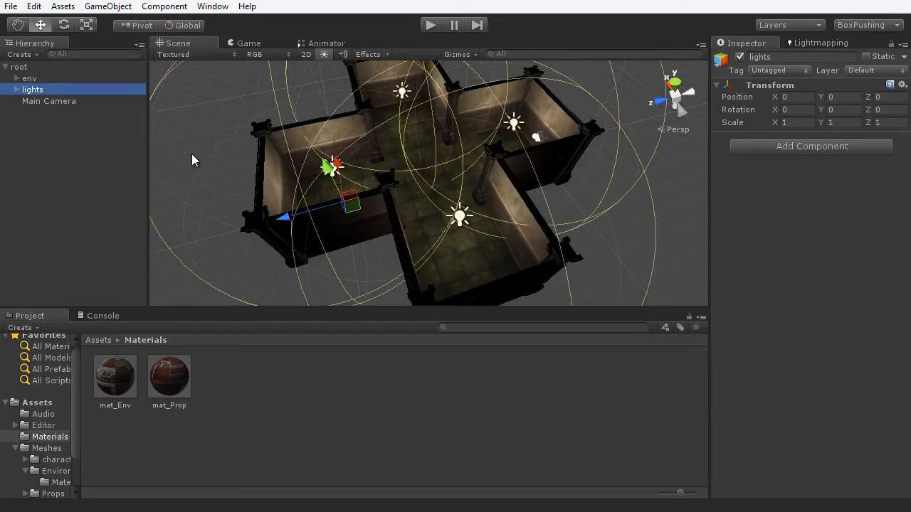
click(554, 205)
alt+drag(445, 213, 456, 254)
- Maximize the Scene view and orbit and zoom around the cross-shaped room lit by four warm lights
key(space)
scroll(513, 230, up, 3)
alt+drag(513, 229, 517, 221)
scroll(505, 222, down, 4)
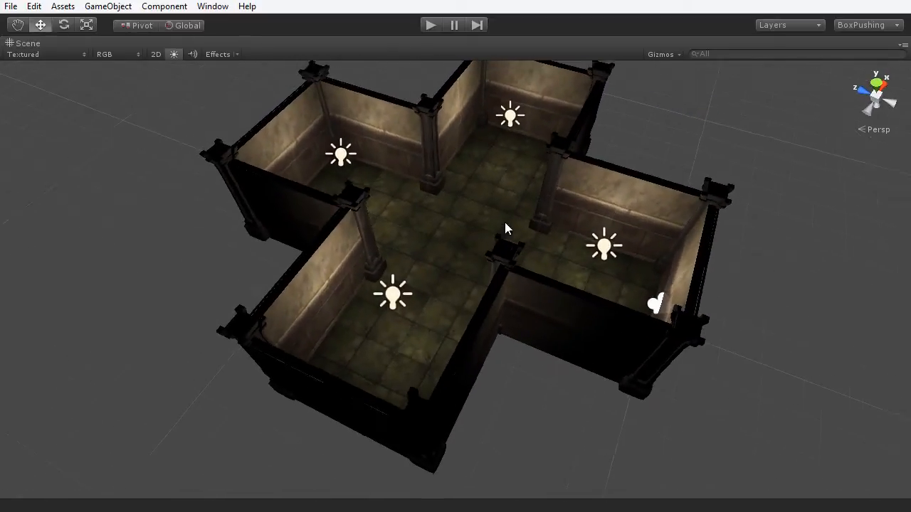
middle_drag(510, 220, 498, 223)
alt+drag(491, 222, 511, 231)
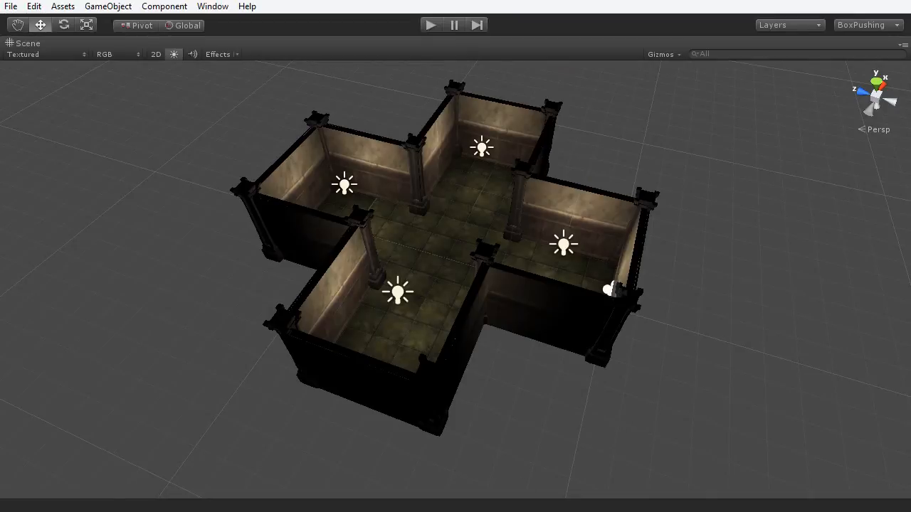
scroll(456, 271, up, 3)
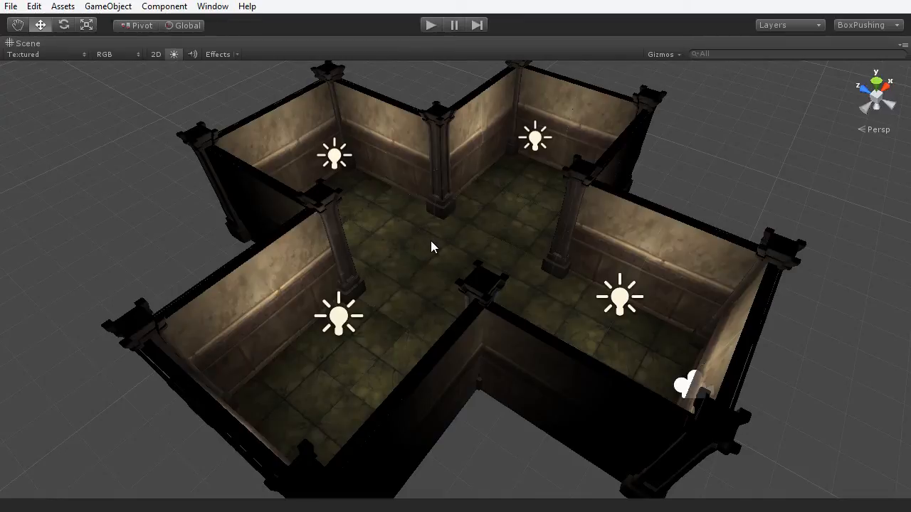
- Zoom the Scene view, then restore the Hierarchy, Project and Inspector panels around it
scroll(434, 241, up, 2)
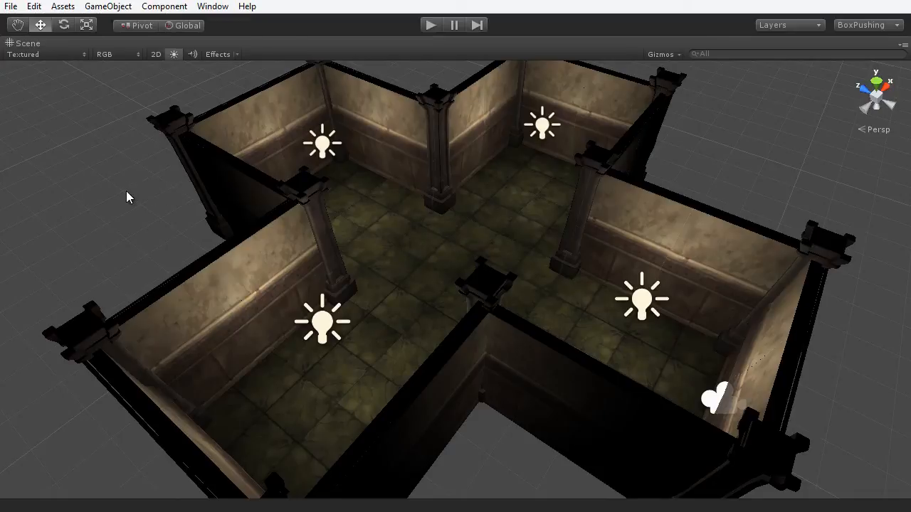
key(shift+space)
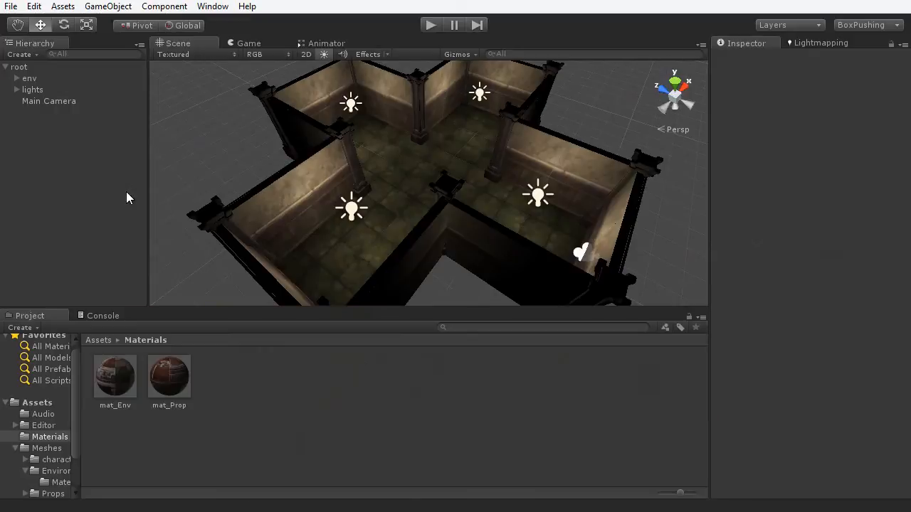
- Flag the env group as Static and apply the change to all its children
click(29, 80)
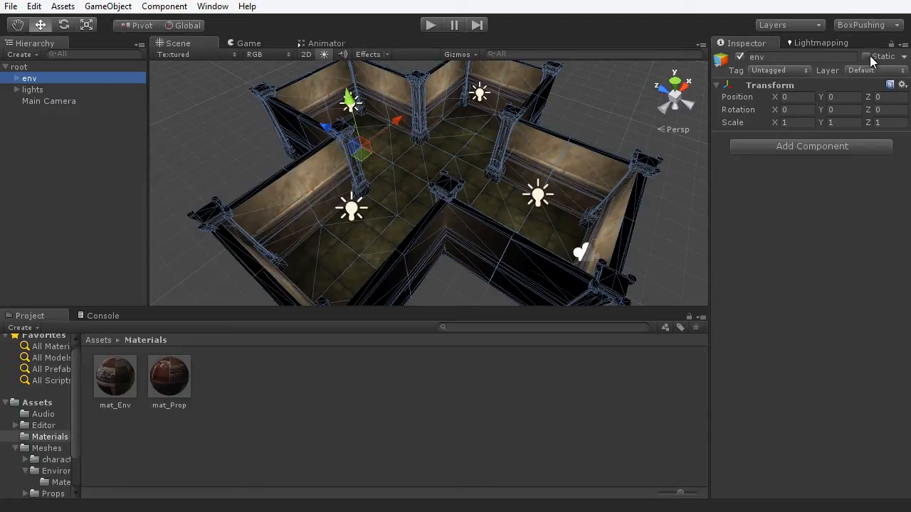
click(904, 57)
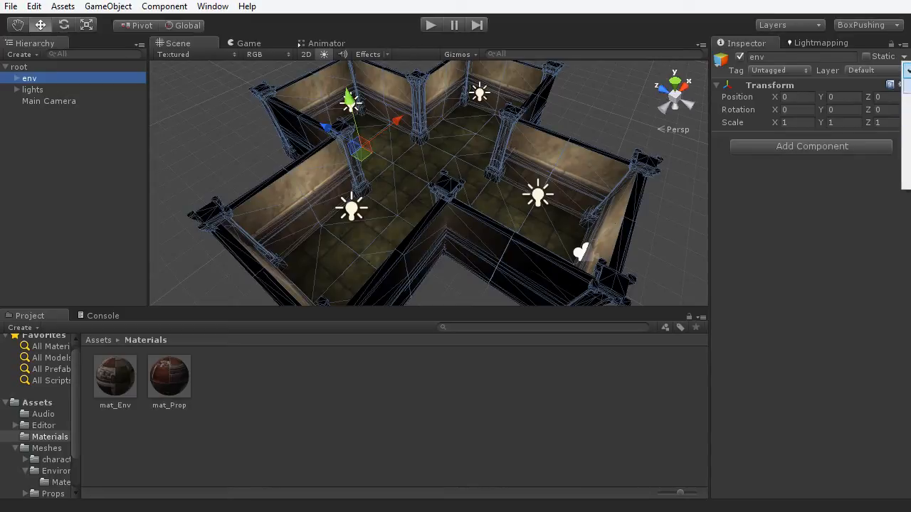
click(729, 13)
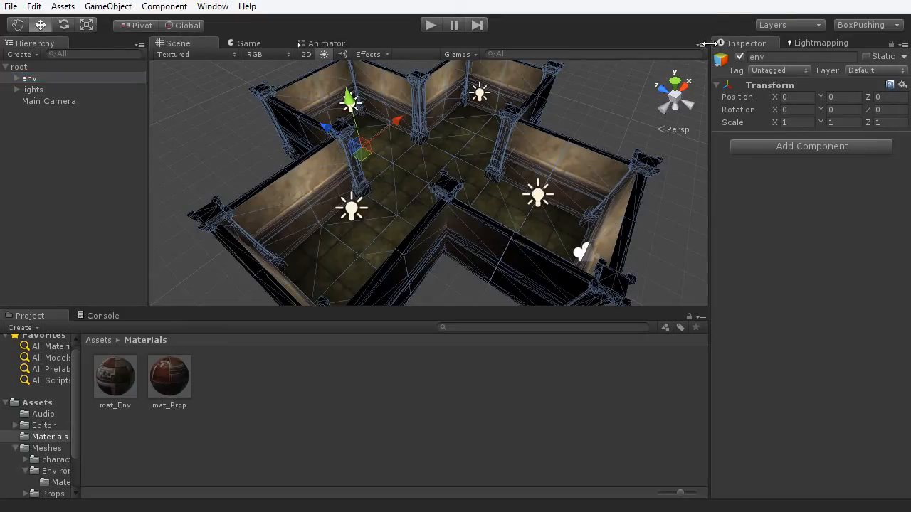
click(867, 57)
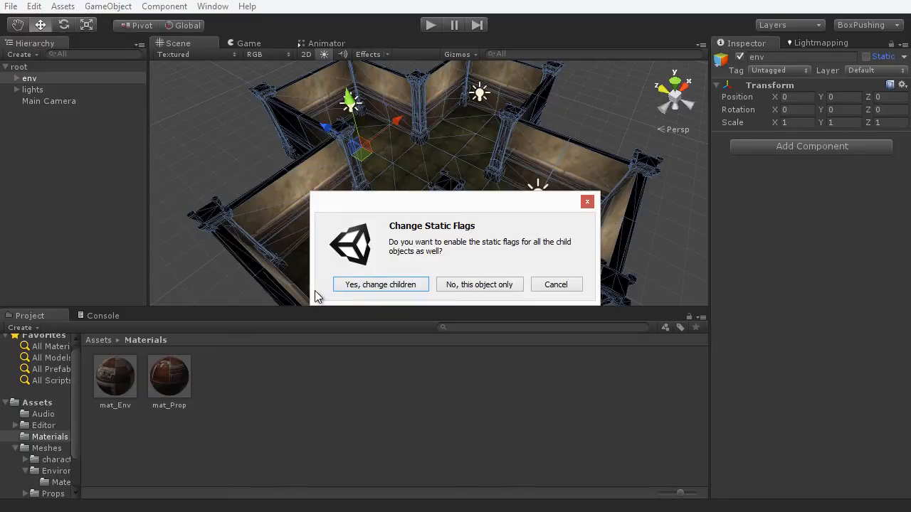
click(385, 287)
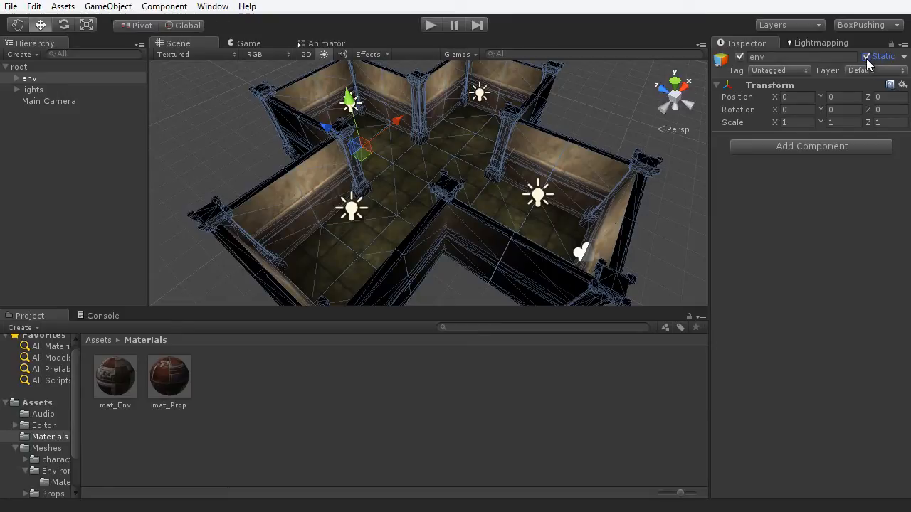
- Expand env to check an End_Section piece is static, then collapse and deselect
click(16, 78)
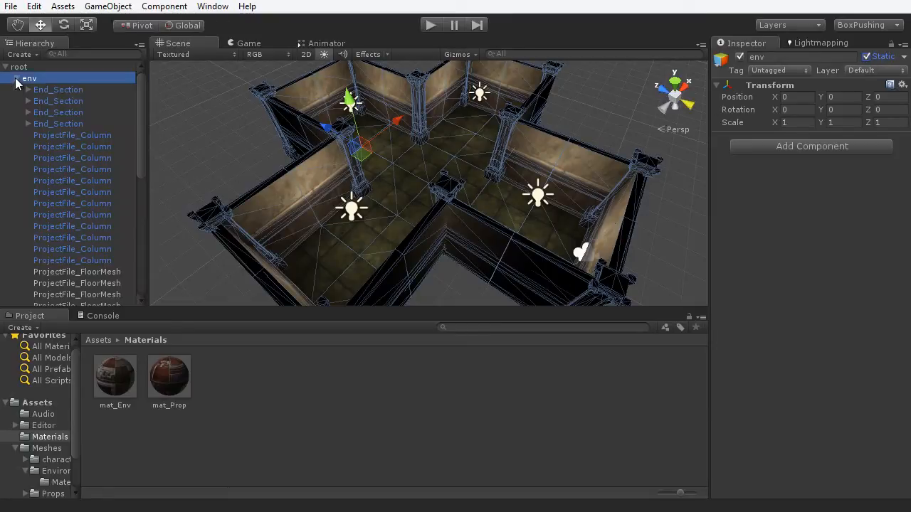
click(69, 90)
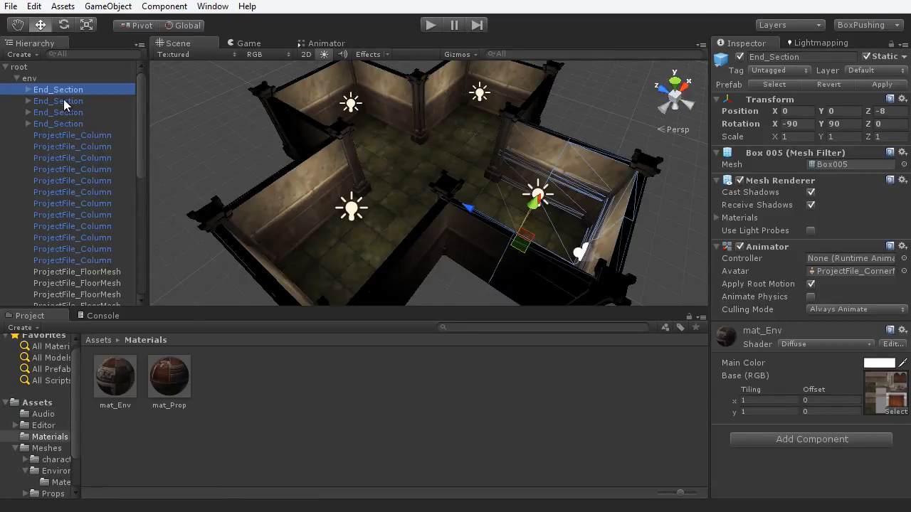
click(16, 78)
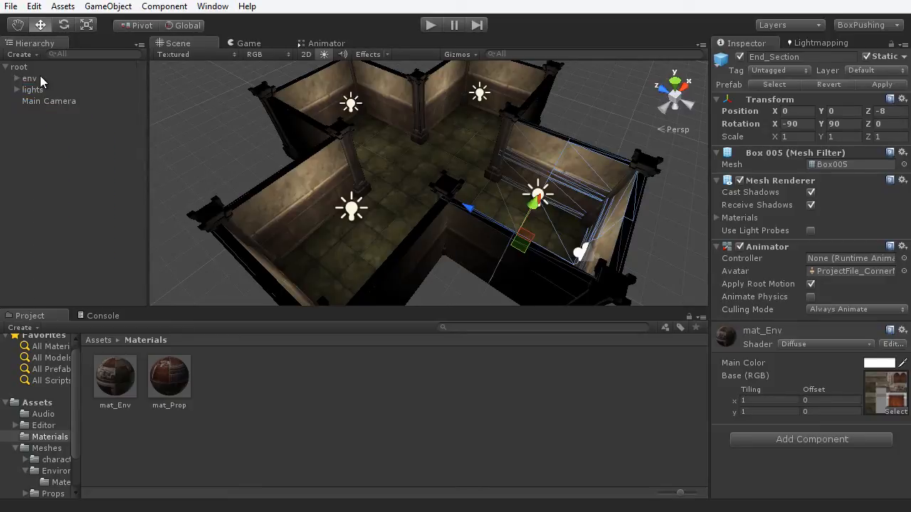
click(227, 144)
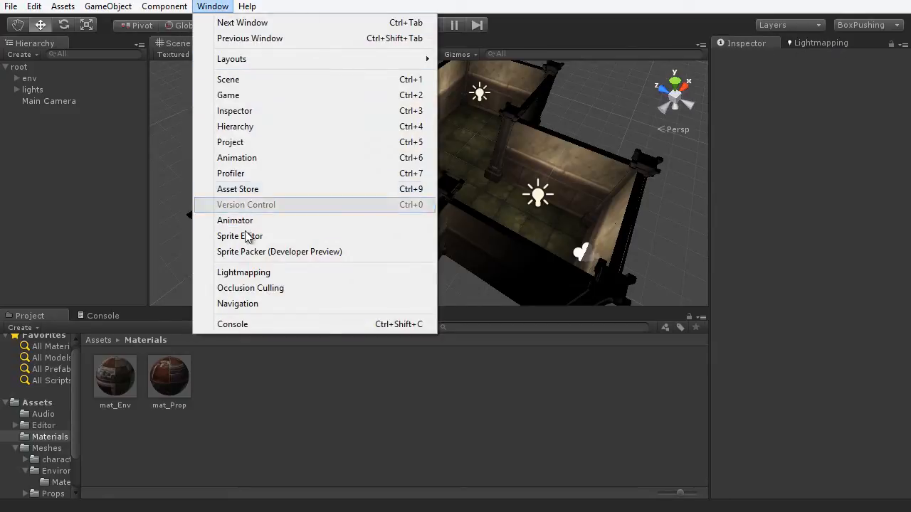
- Open Lightmapping, toggle the scene's lightmap display off and on, and show the Bake settings
click(807, 43)
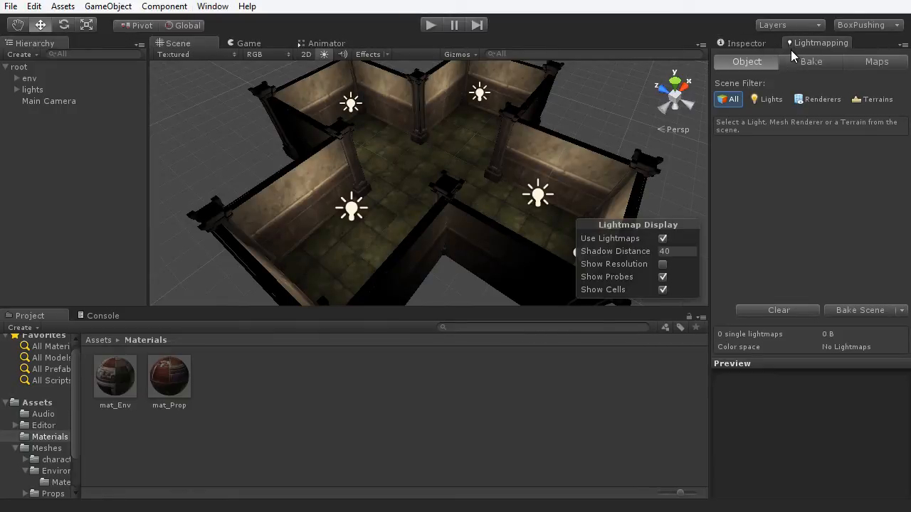
click(663, 239)
click(663, 240)
click(810, 62)
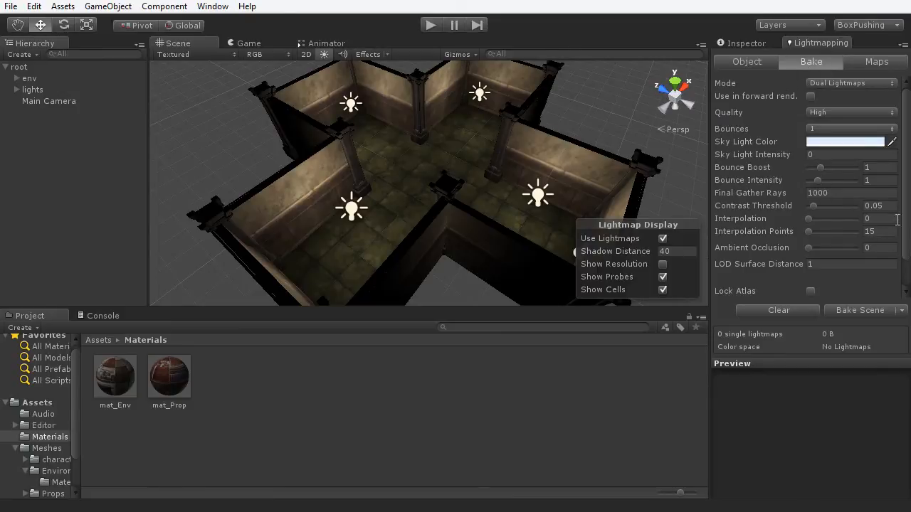
drag(902, 215, 900, 188)
alt+drag(498, 185, 299, 186)
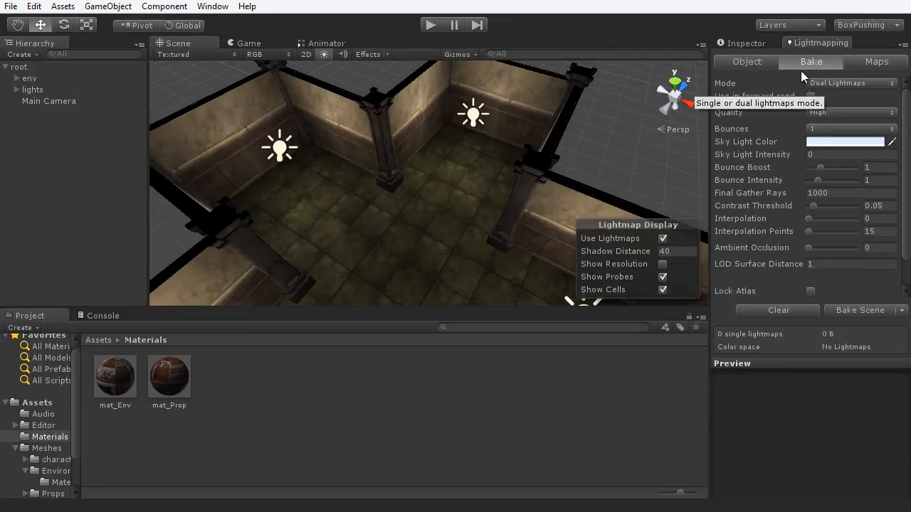
- Change the bake Mode from Dual Lightmaps to Single Lightmaps
click(848, 82)
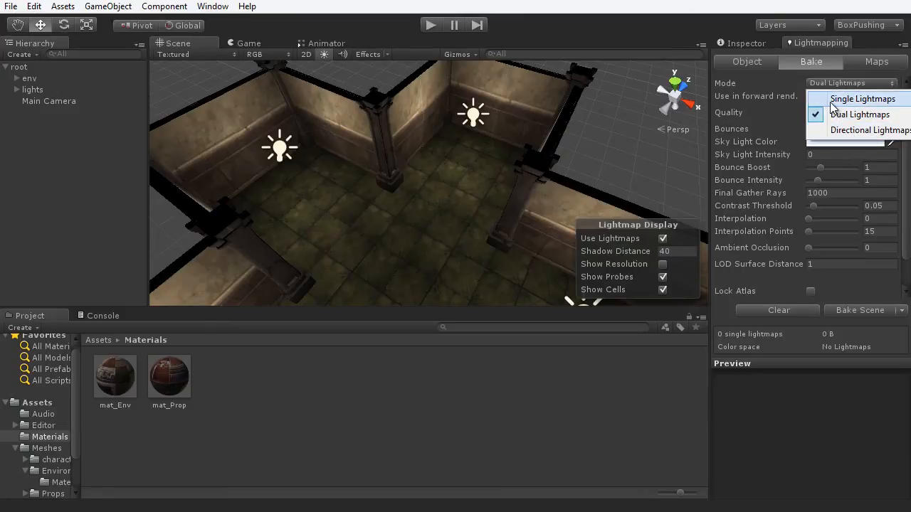
click(897, 101)
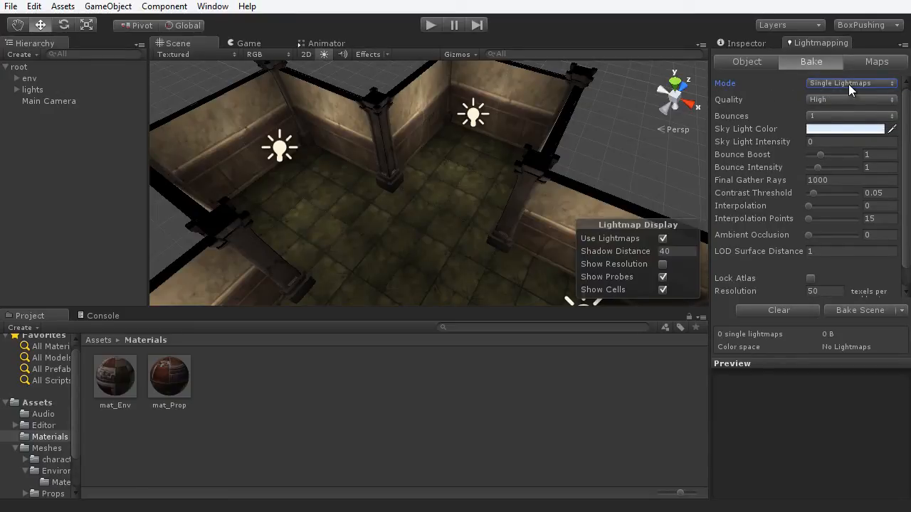
click(840, 84)
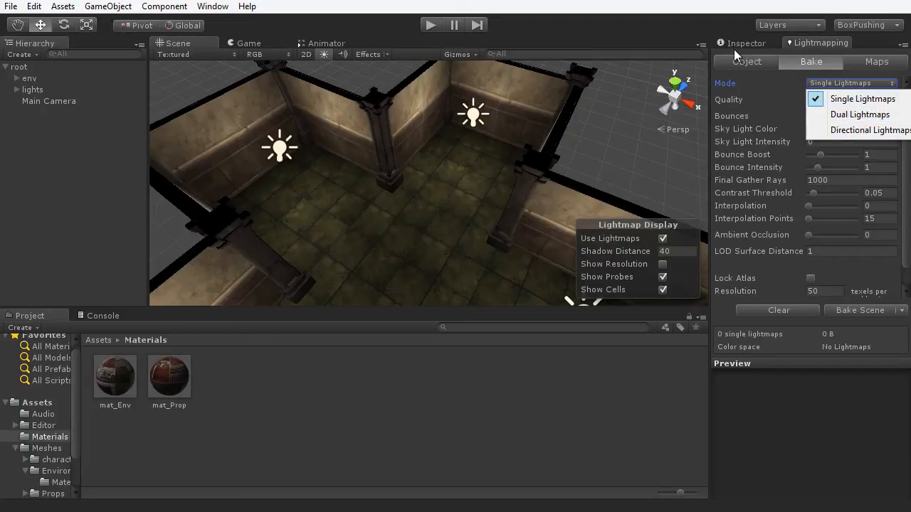
click(578, 54)
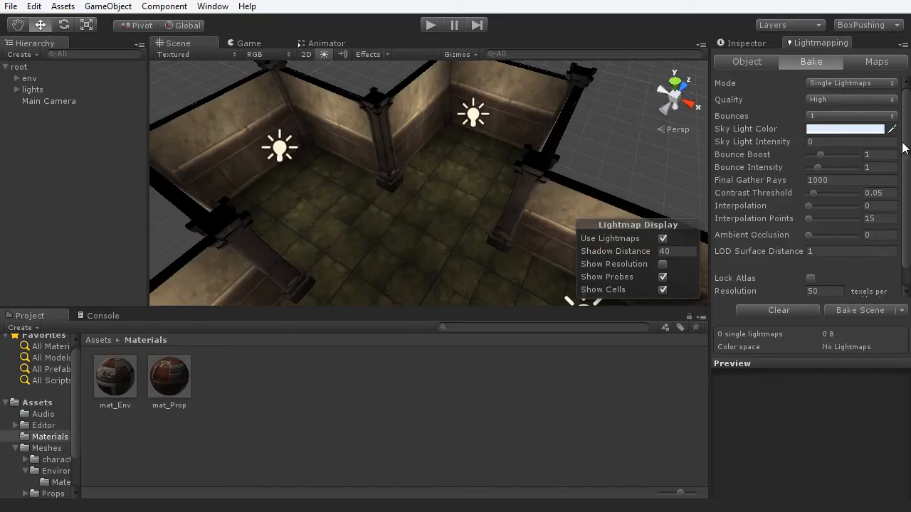
drag(907, 139, 908, 169)
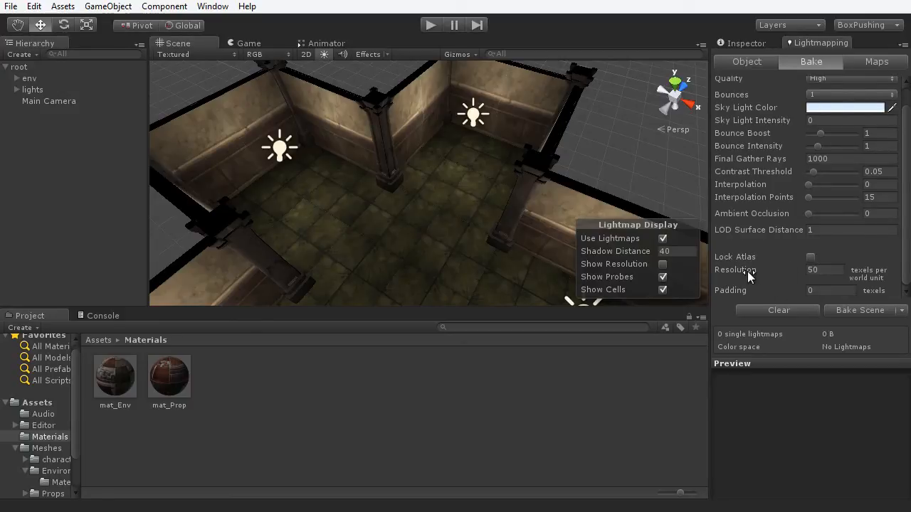
- Set lightmap Resolution to 10, bake the scene, and orbit to inspect the baked lighting
click(819, 270)
click(860, 310)
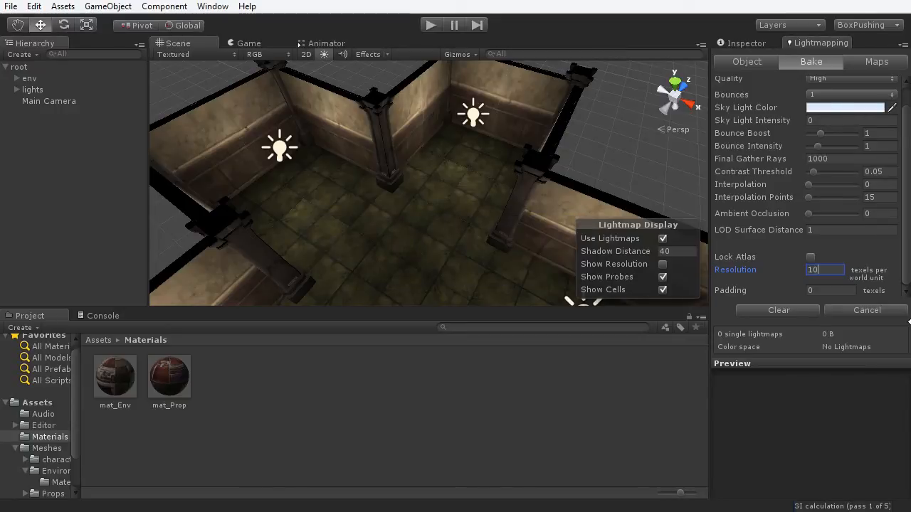
click(811, 269)
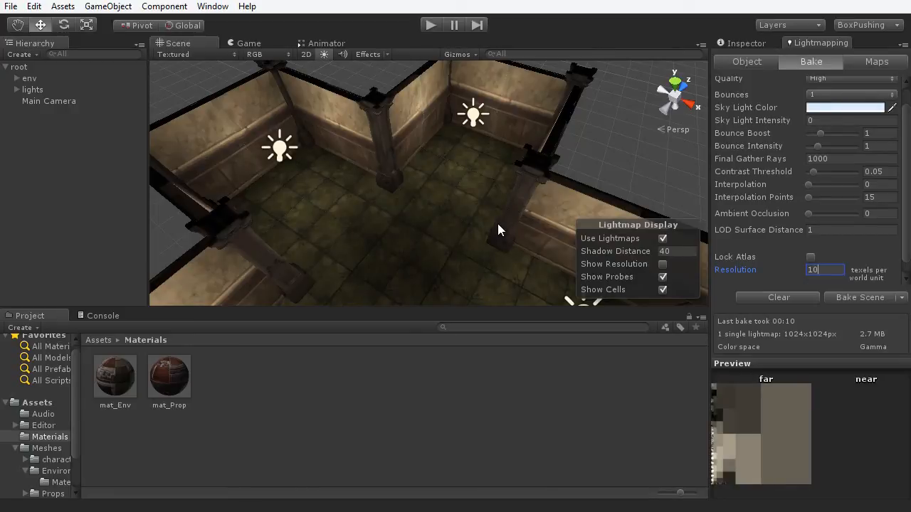
alt+drag(427, 190, 398, 199)
key(w)
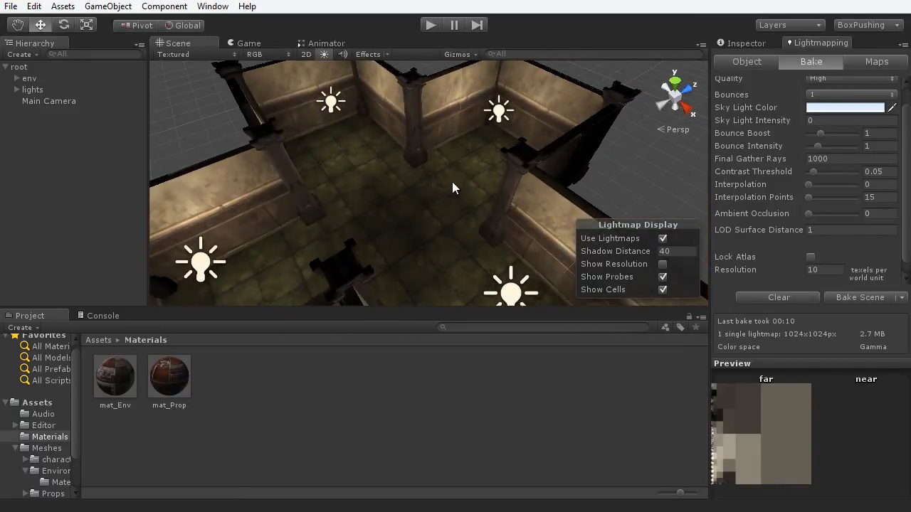
click(499, 108)
shift+click(332, 103)
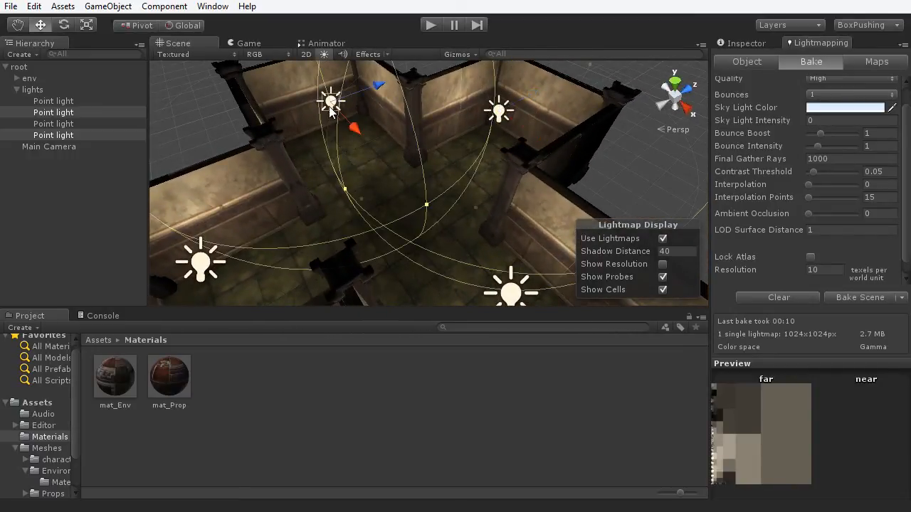
shift+click(203, 262)
shift+click(514, 292)
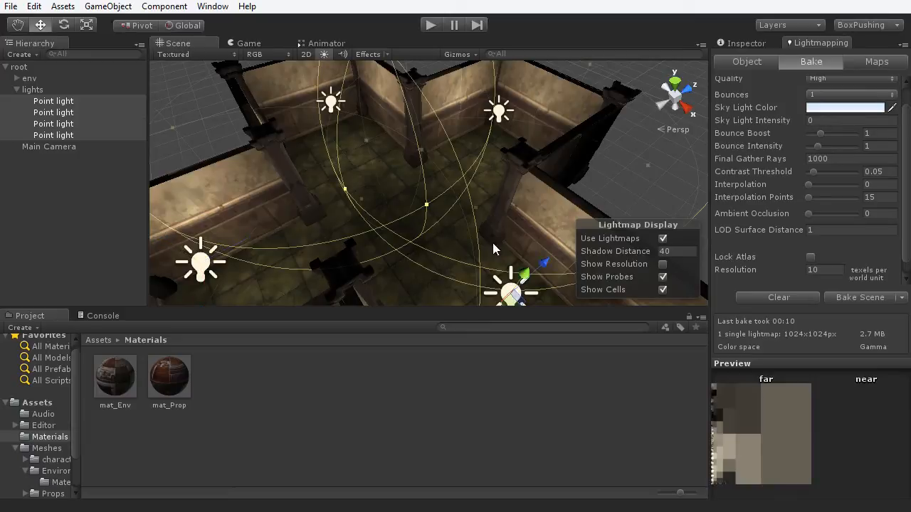
key(Delete)
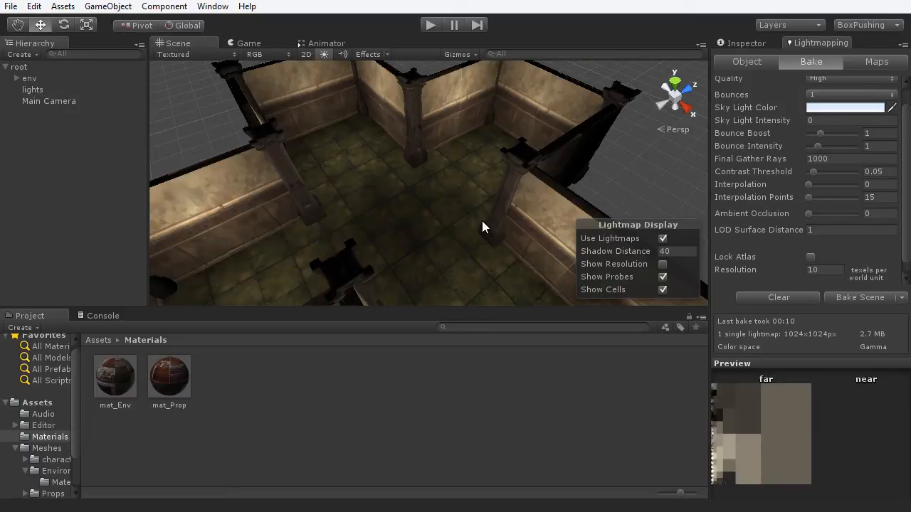
scroll(422, 193, down, 3)
middle_drag(413, 211, 496, 195)
alt+drag(496, 195, 417, 228)
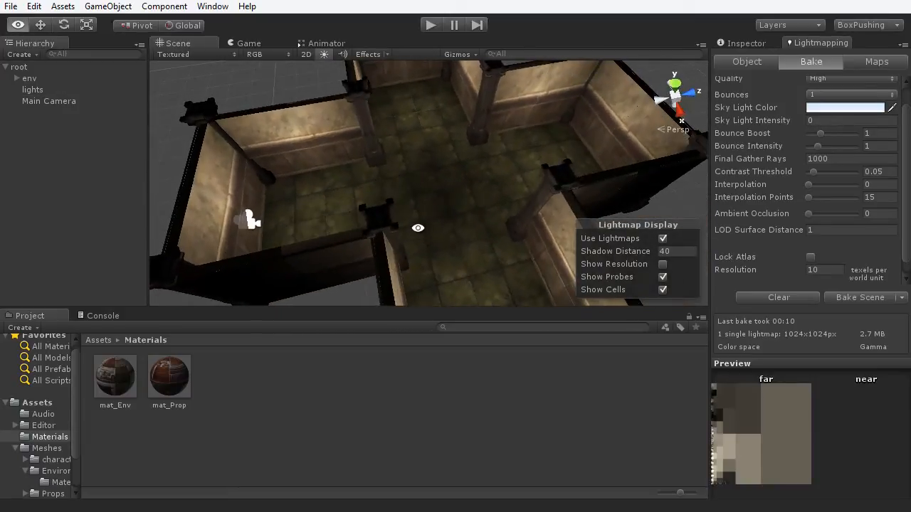
alt+drag(494, 179, 487, 194)
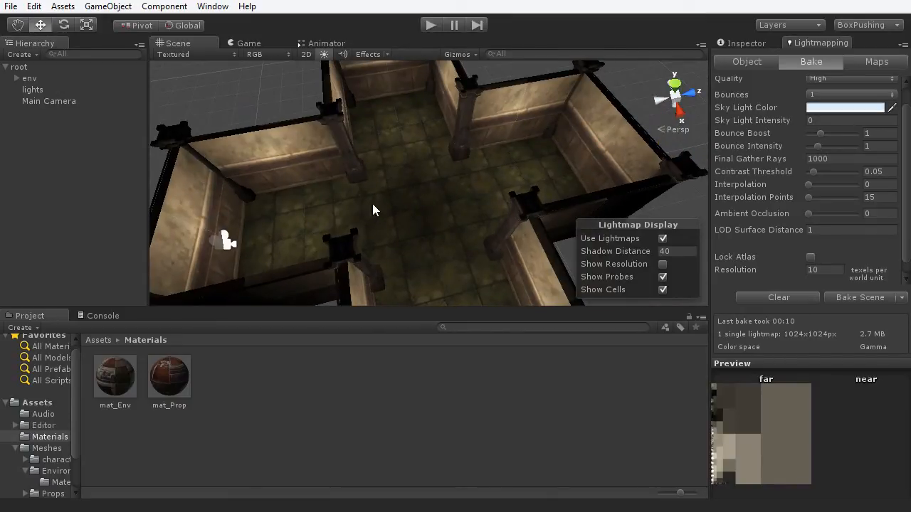
alt+drag(419, 218, 526, 155)
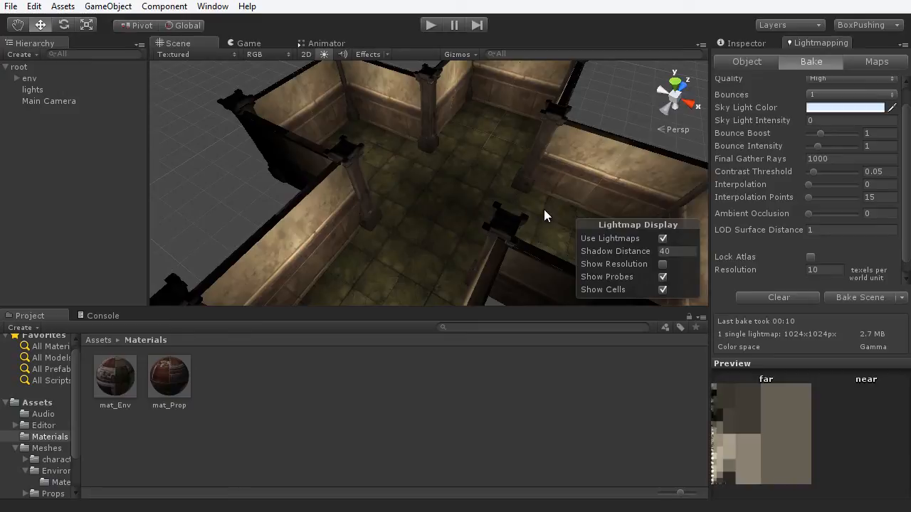
key(ctrl+z)
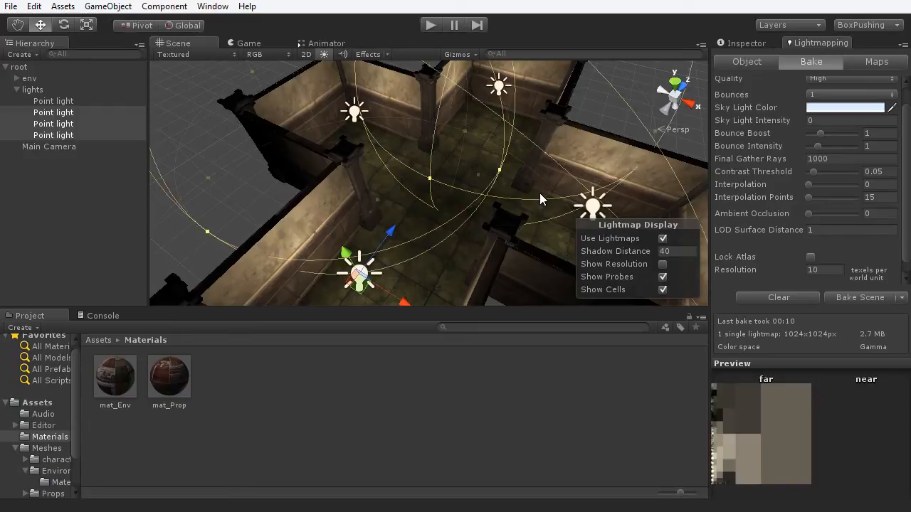
click(246, 190)
middle_drag(431, 193, 422, 211)
scroll(422, 212, up, 5)
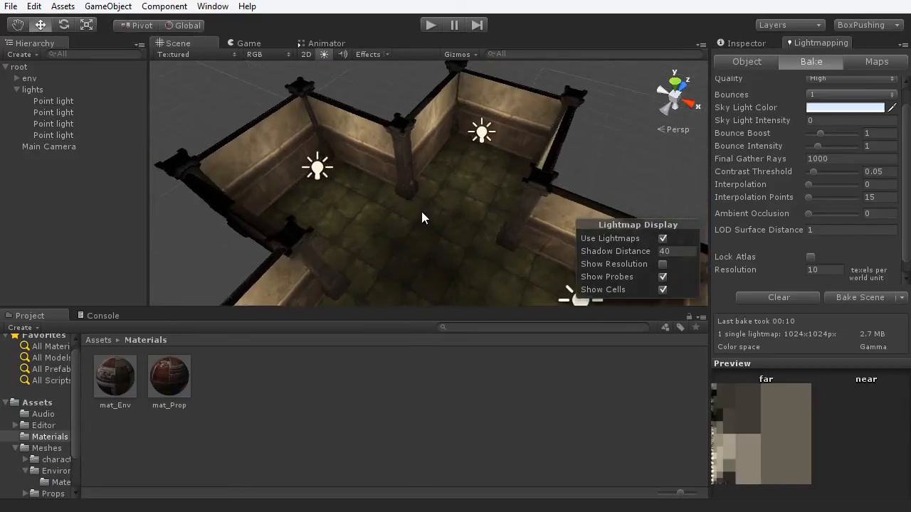
alt+drag(409, 209, 428, 234)
alt+middle_drag(428, 234, 398, 243)
alt+drag(480, 228, 265, 214)
scroll(413, 174, down, 4)
scroll(413, 175, up, 2)
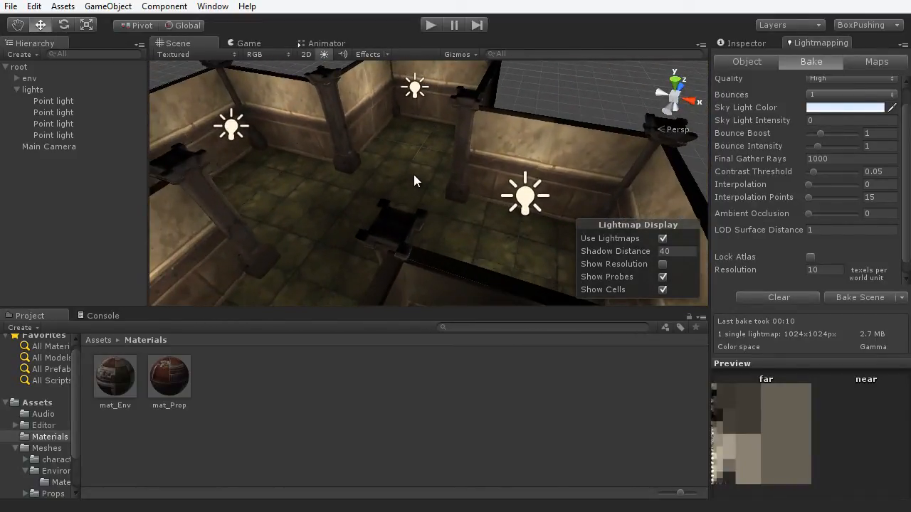
- Enable Generate Lightmap UVs on the four Environment meshes, apply, and orbit to check the room
click(747, 43)
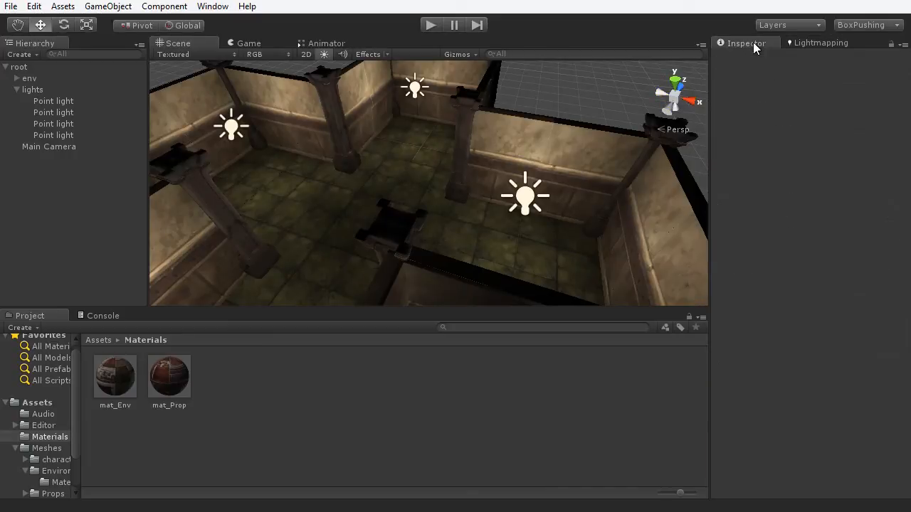
click(57, 448)
double_click(177, 391)
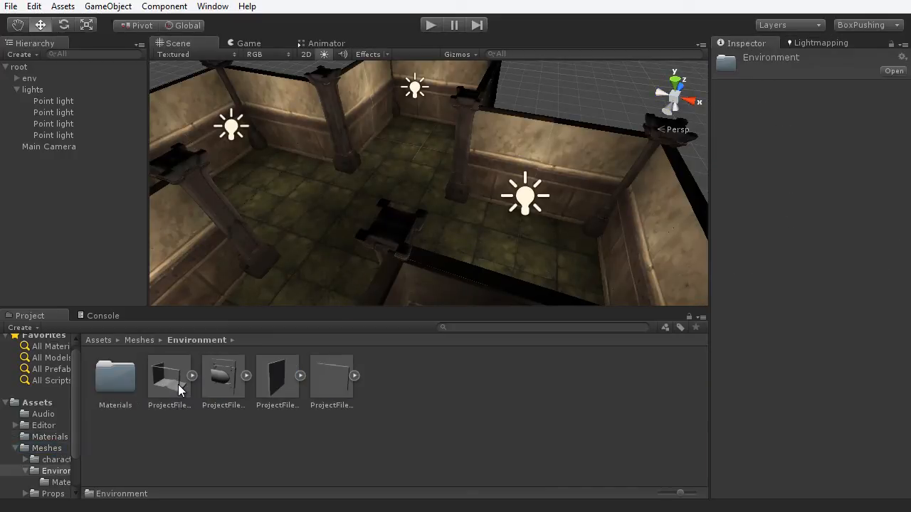
click(178, 384)
shift+click(340, 390)
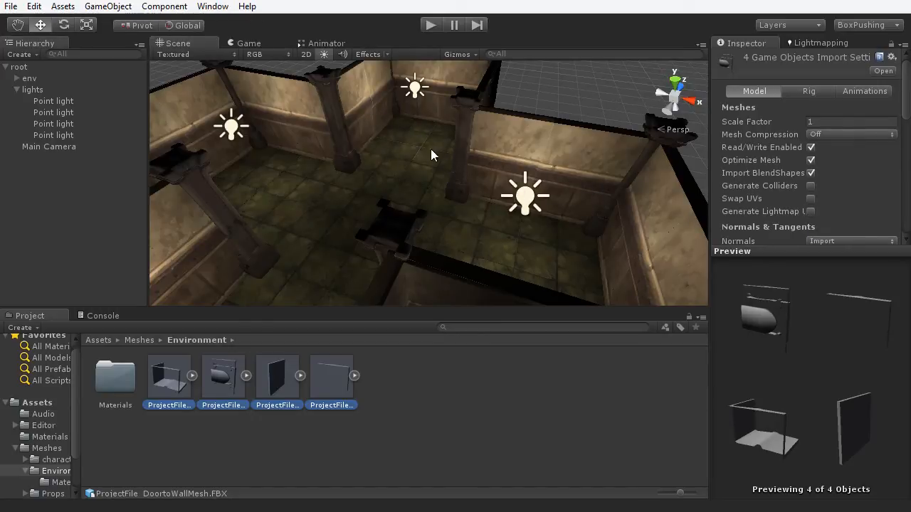
click(811, 212)
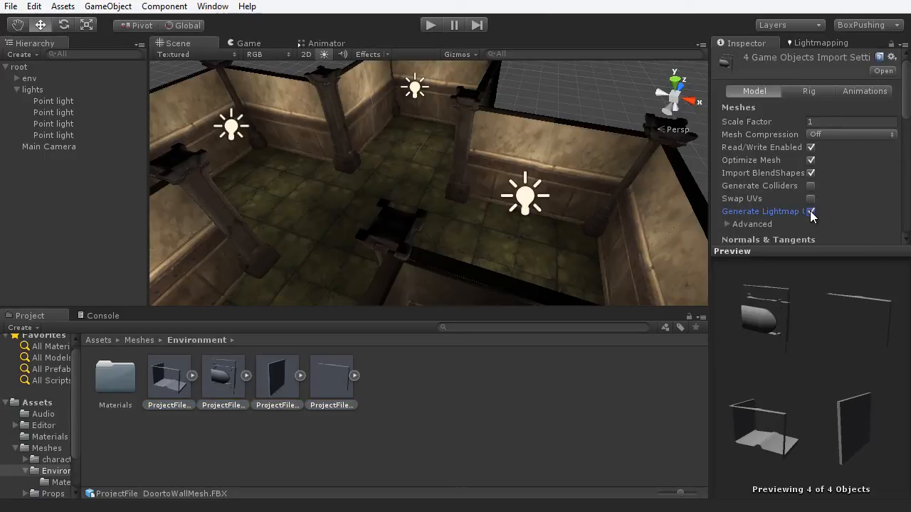
drag(905, 104, 907, 163)
click(882, 146)
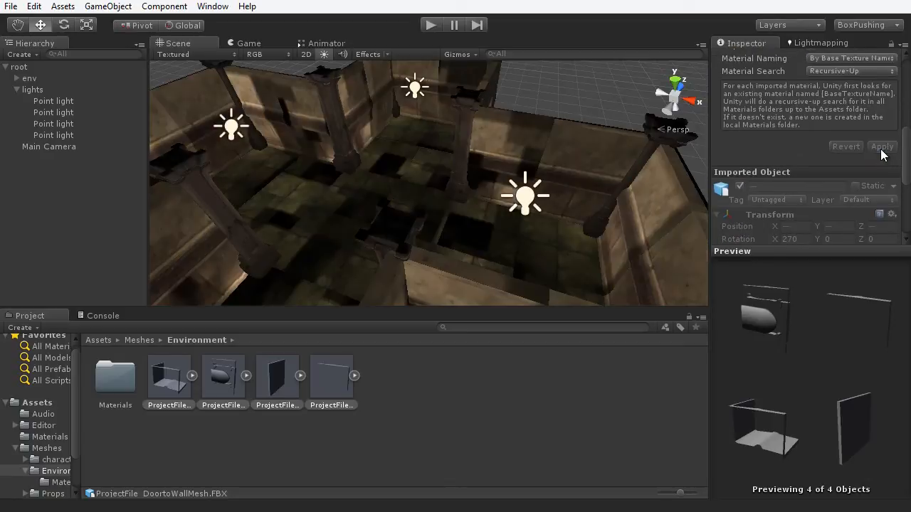
alt+drag(376, 230, 325, 225)
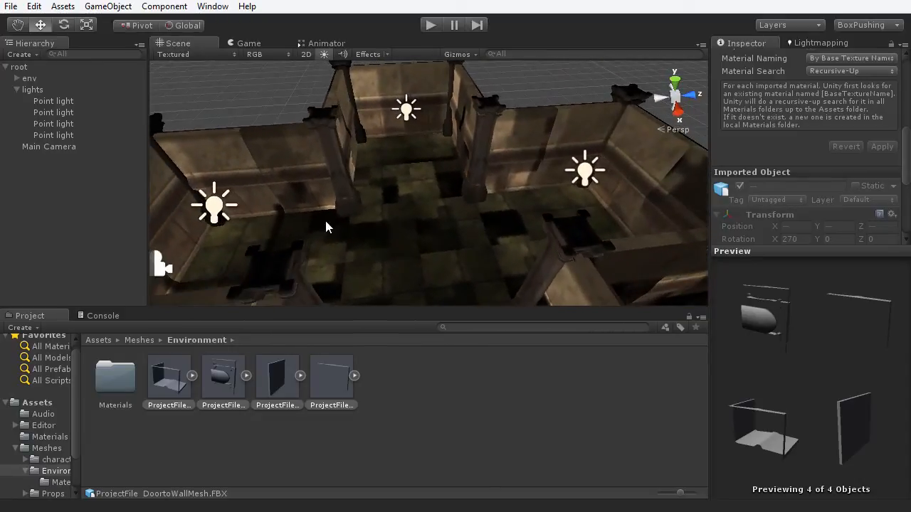
alt+drag(514, 240, 277, 211)
alt+drag(432, 182, 420, 113)
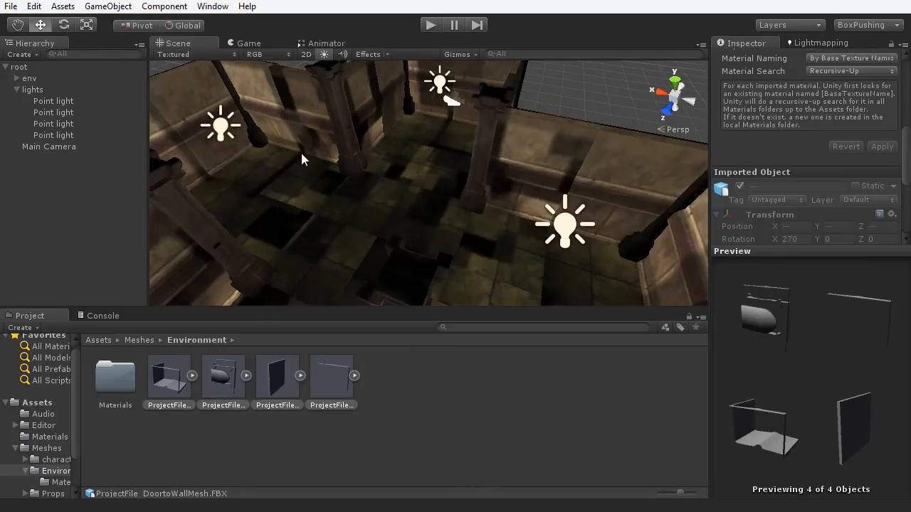
alt+drag(358, 206, 442, 195)
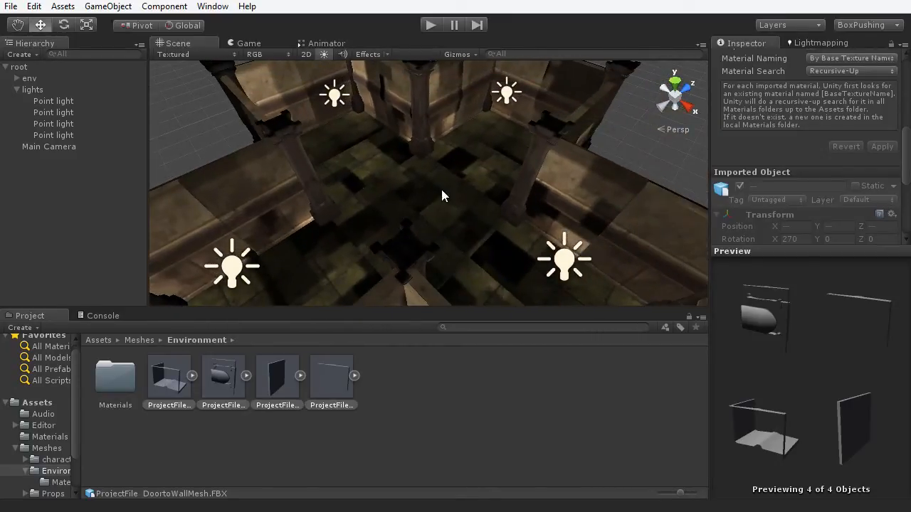
- Clear the existing baked lightmaps from the Bake settings
click(817, 42)
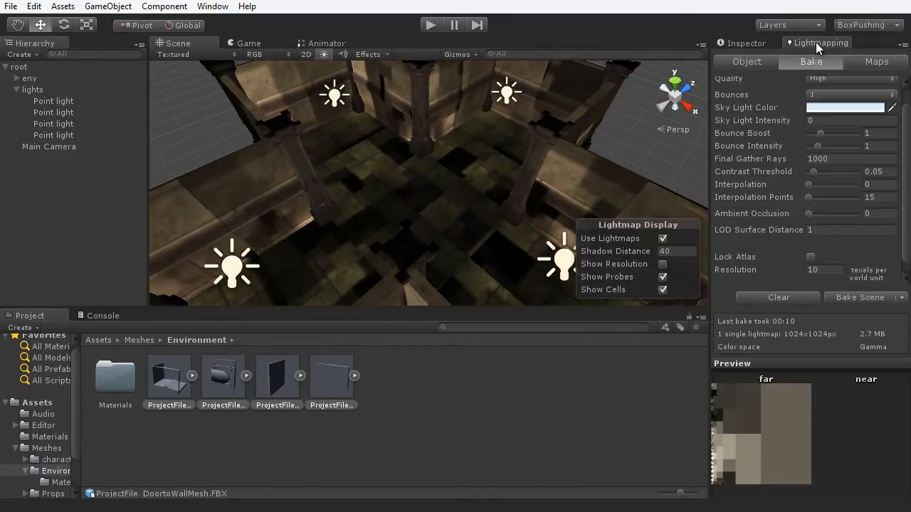
click(778, 298)
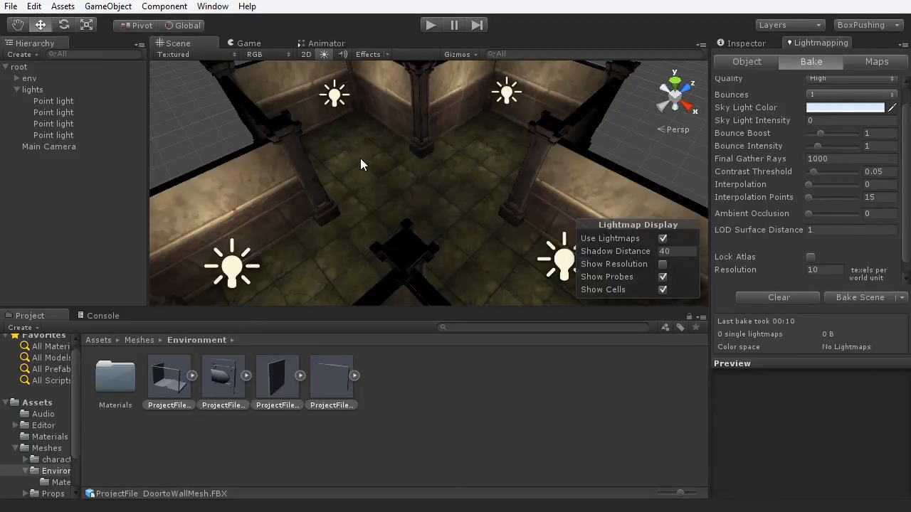
scroll(359, 165, down, 3)
- Nudge the upper-left Point light, undo the move, and bake the scene again
alt+drag(373, 173, 389, 192)
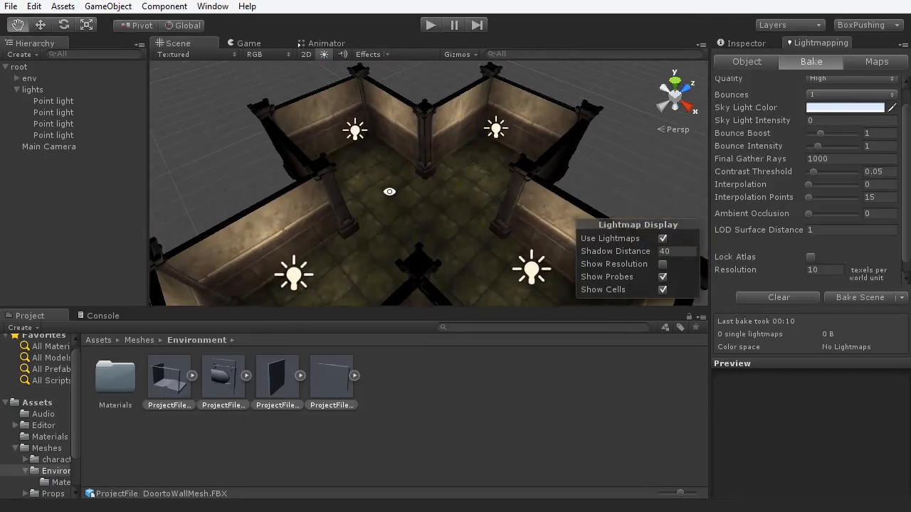
click(358, 140)
drag(344, 92, 276, 66)
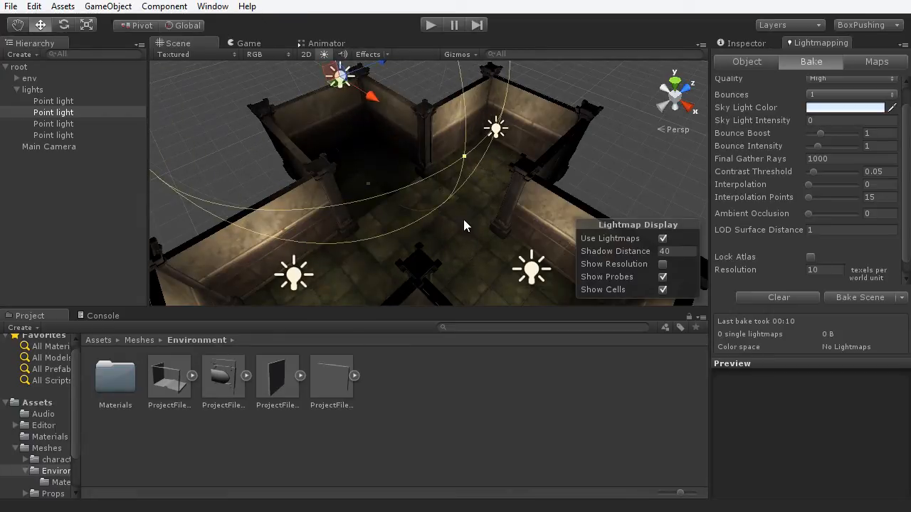
key(ctrl+z)
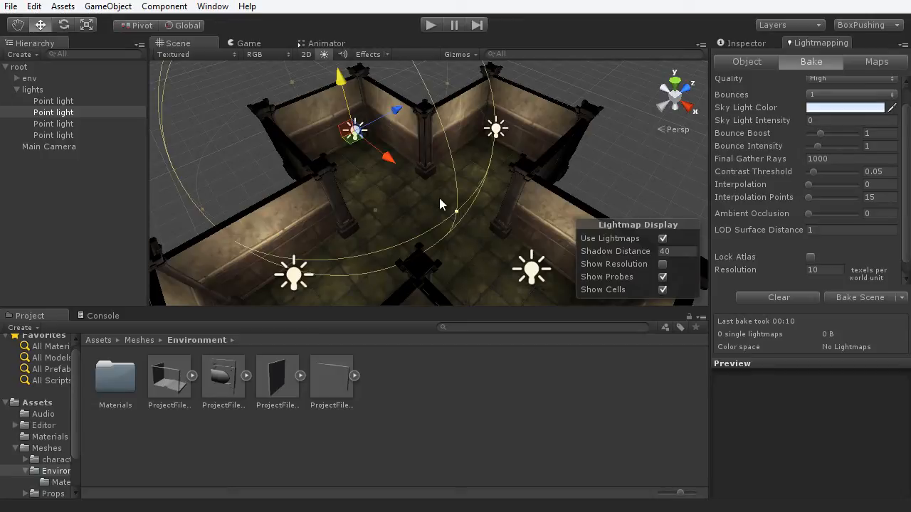
click(647, 182)
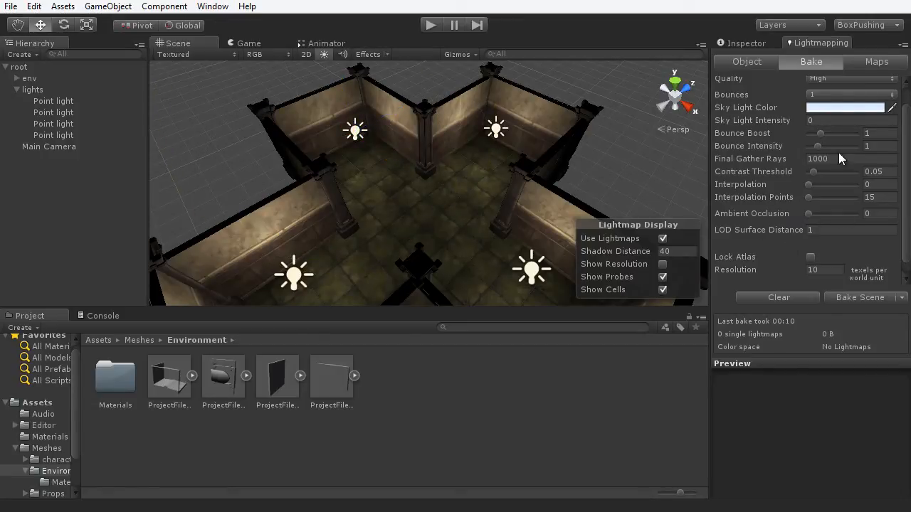
click(854, 304)
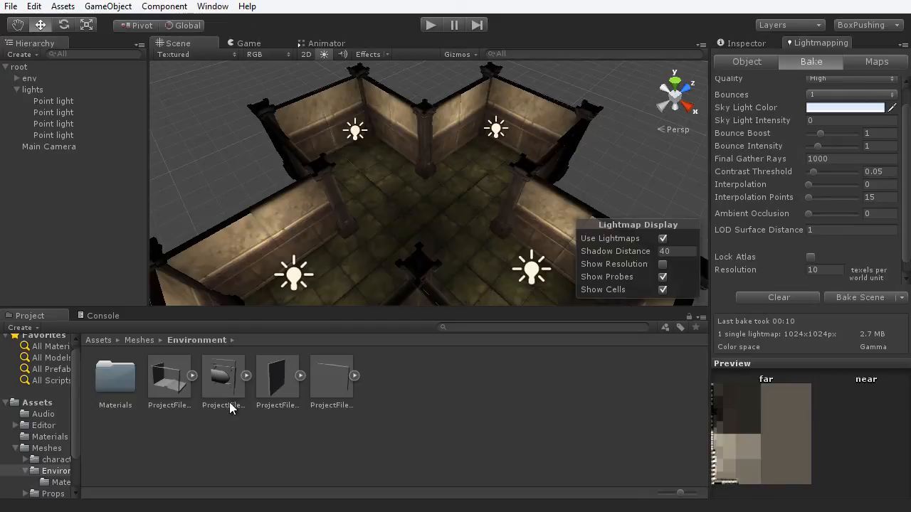
- Inspect the LightmapFar-0 texture in Scenes/scene_00, then return to the Lightmapping bake settings
click(40, 404)
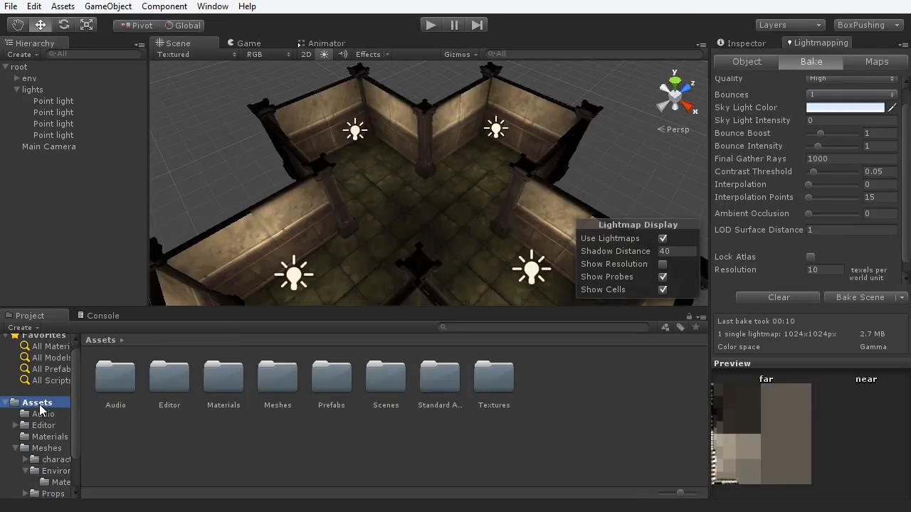
double_click(384, 395)
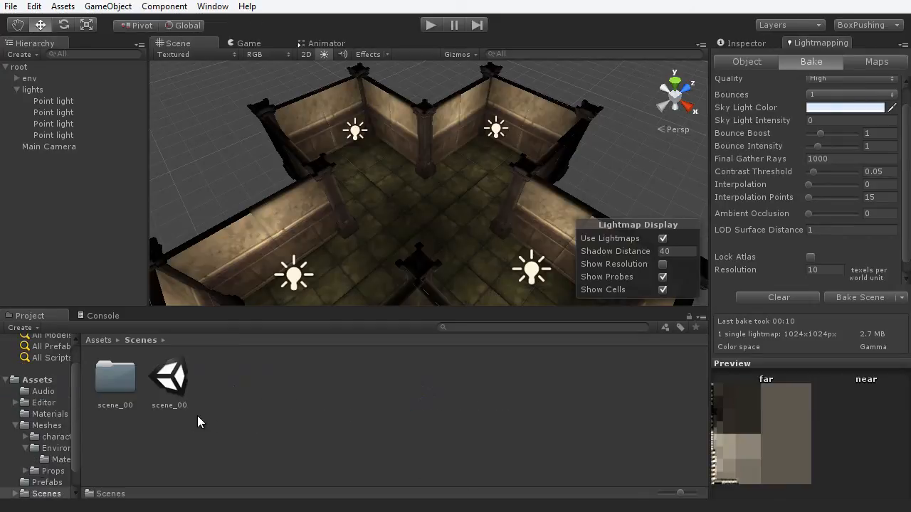
double_click(114, 407)
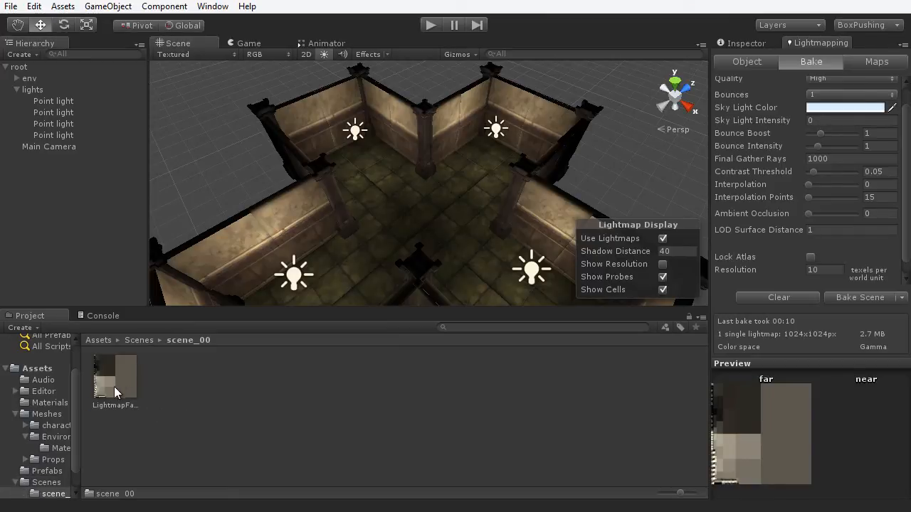
click(115, 406)
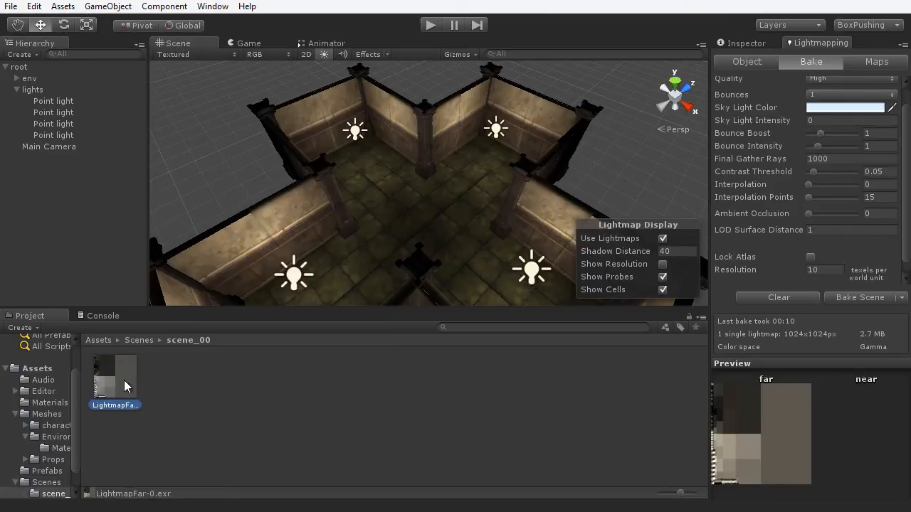
click(738, 44)
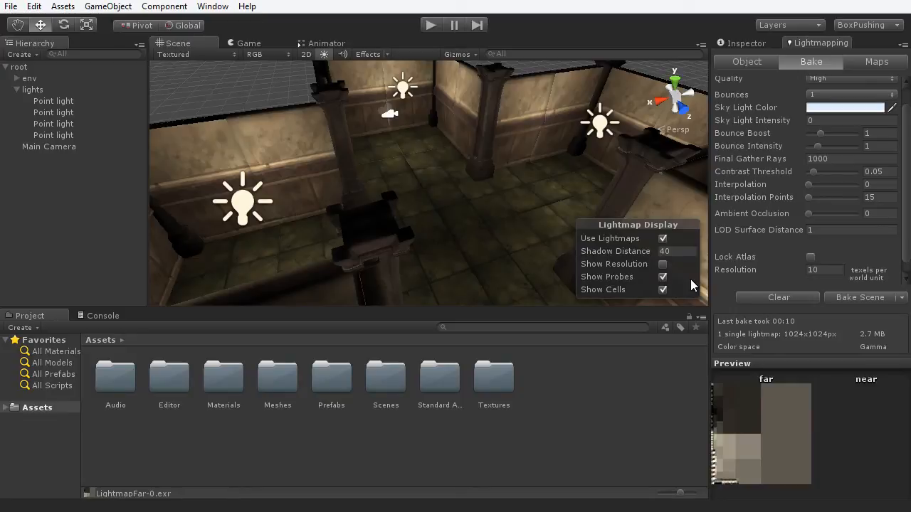
click(748, 41)
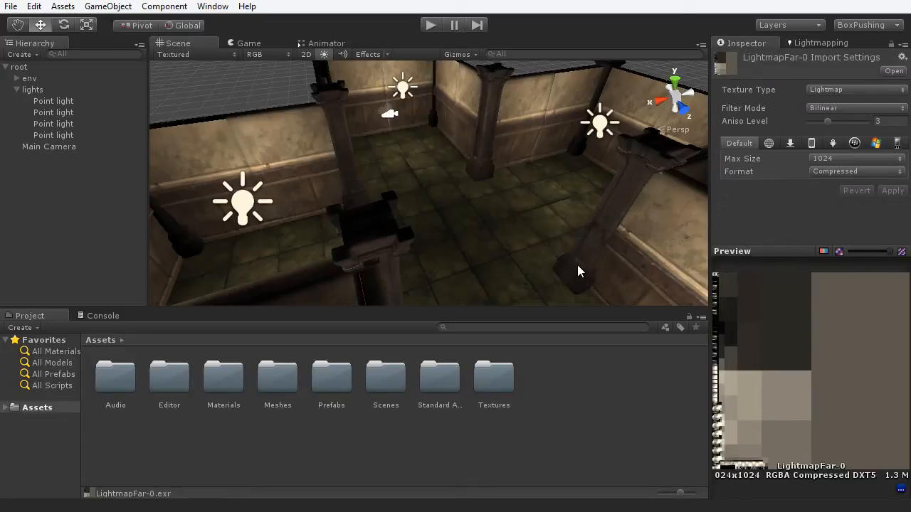
click(805, 43)
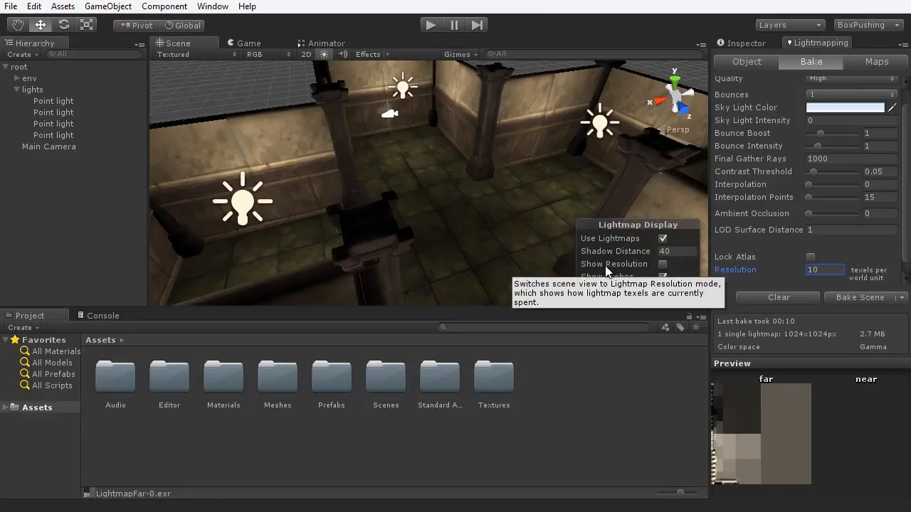
- Turn on Show Resolution and orbit close to the floor to inspect texel density
click(662, 265)
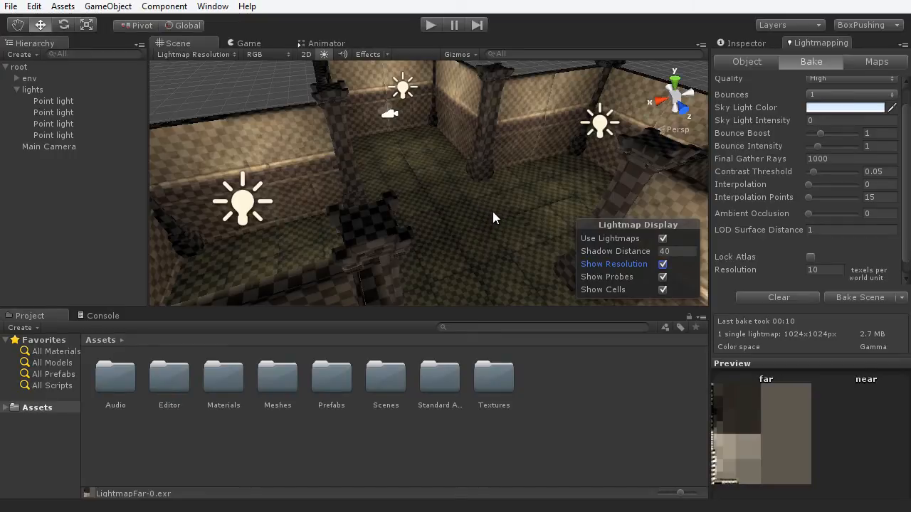
alt+drag(520, 200, 433, 195)
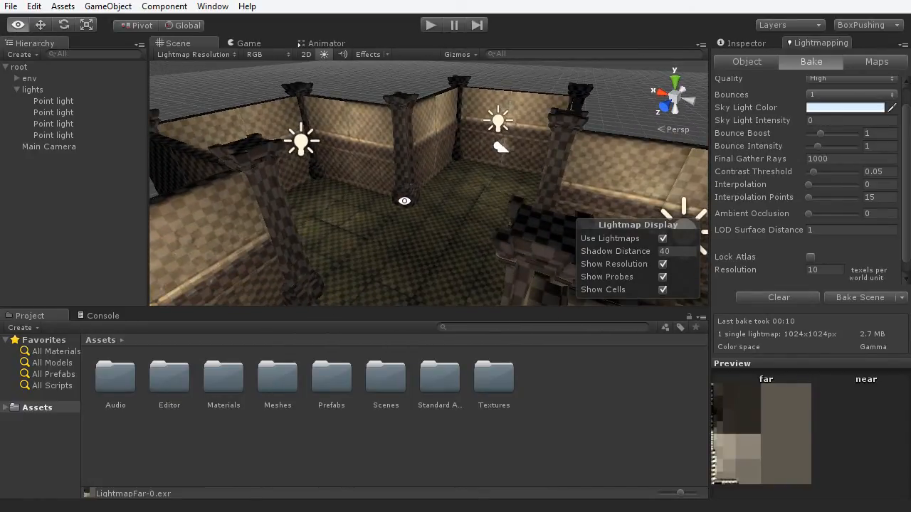
alt+drag(403, 201, 425, 154)
scroll(418, 240, up, 4)
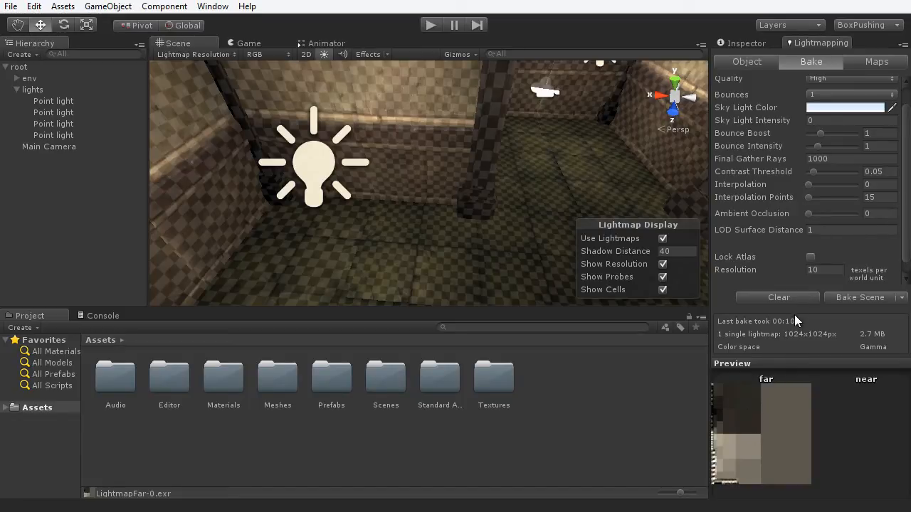
- Lower the lightmap Resolution to 2 and orbit the room corners to compare the checkerboard
click(811, 269)
text(2)
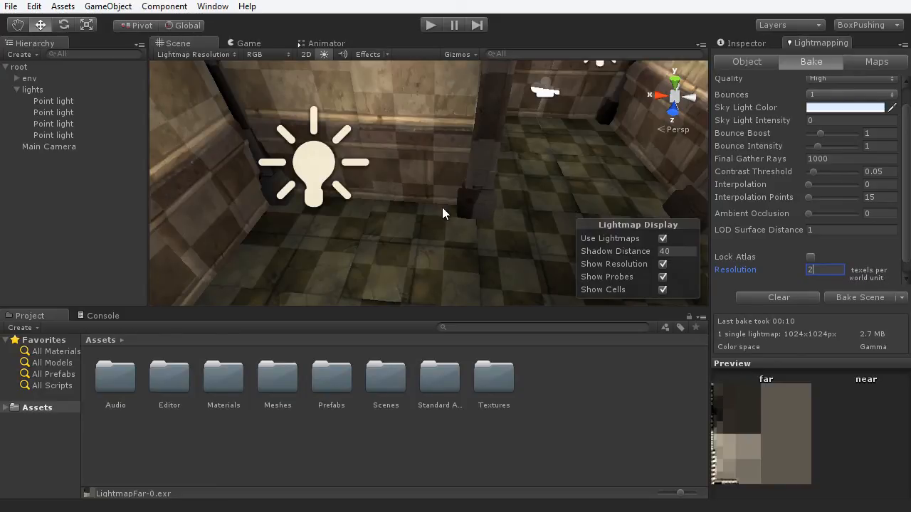
middle_drag(437, 196, 420, 233)
alt+drag(488, 230, 320, 146)
middle_drag(392, 210, 378, 160)
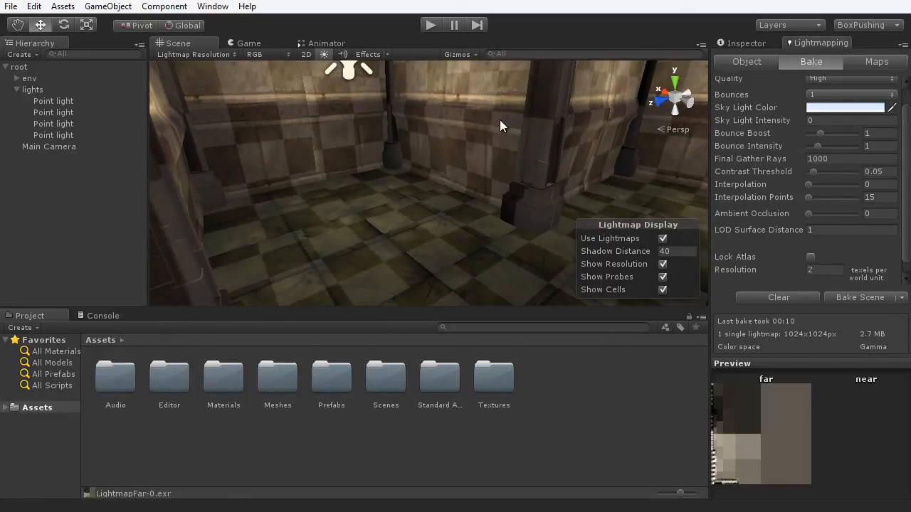
alt+drag(430, 232, 391, 246)
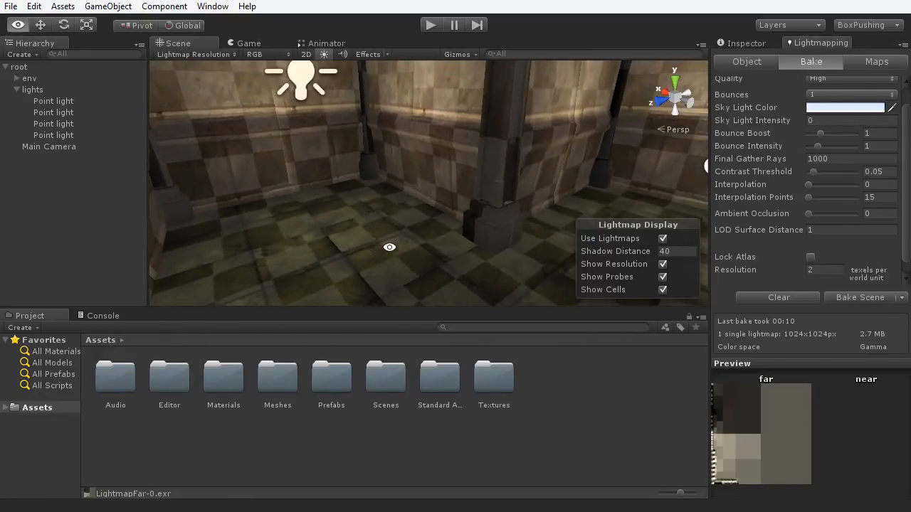
mouse_move(459, 239)
alt+mouse_down()
mouse_move(427, 259)
mouse_move(442, 225)
alt+mouse_up()
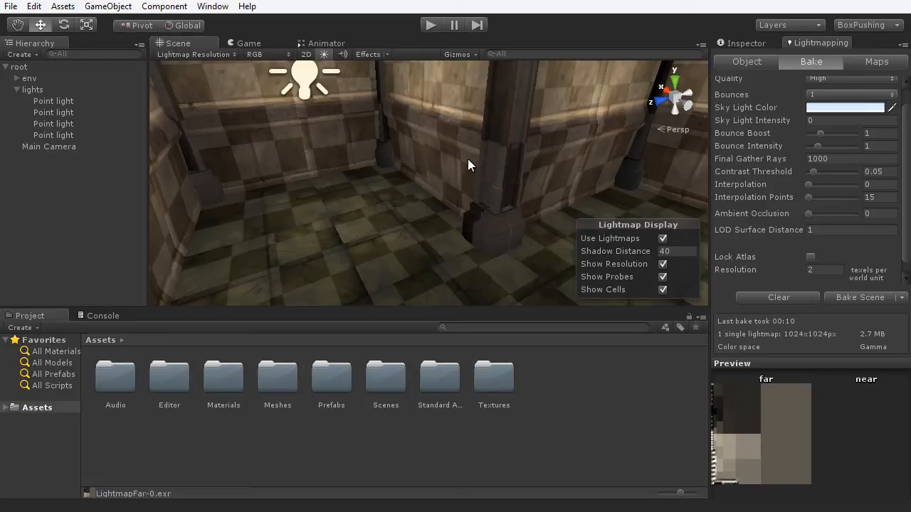
- Fly the camera through the room, then set Resolution back to 10
right_drag(416, 185, 465, 192)
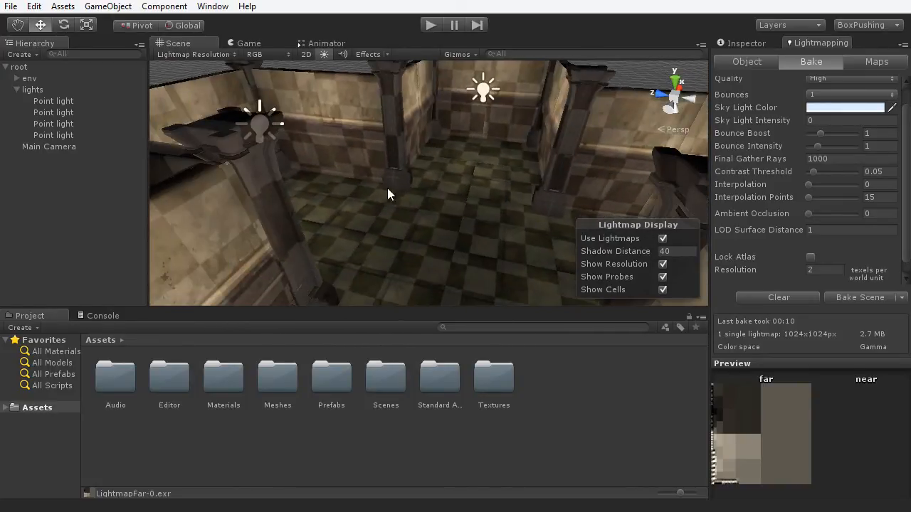
right_drag(476, 148, 402, 211)
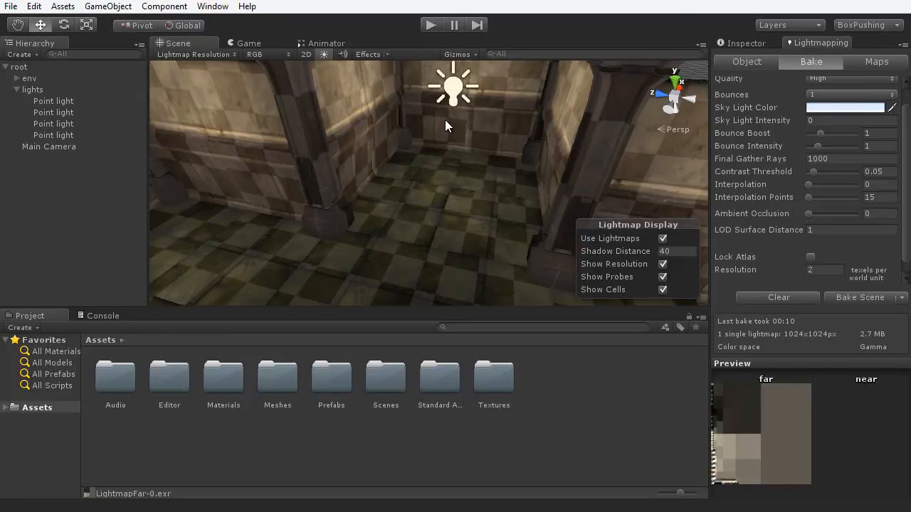
click(816, 271)
text(10)
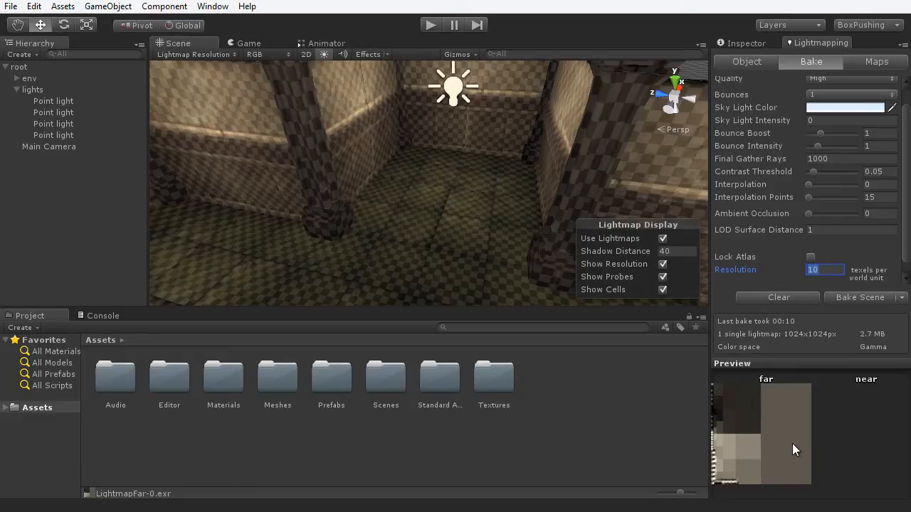
- Change the lightmap Resolution to 40 and bake the scene again
click(818, 270)
text(40)
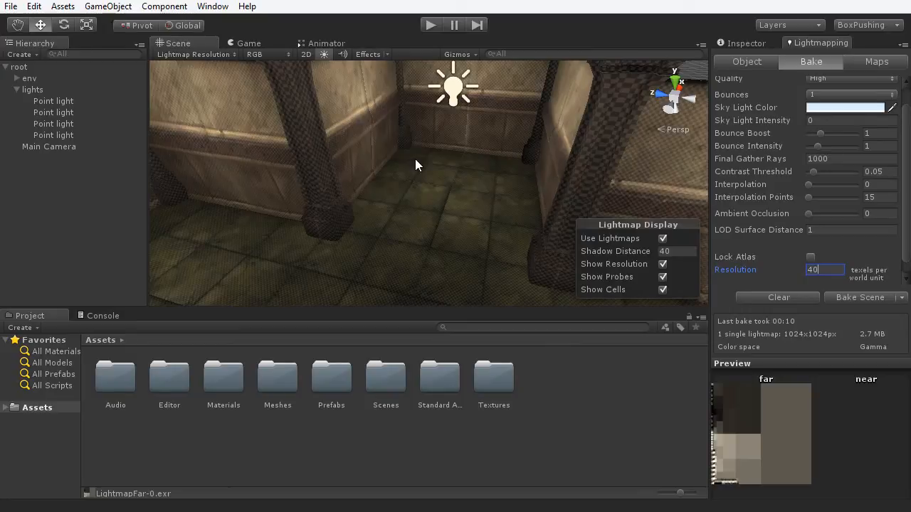
click(853, 299)
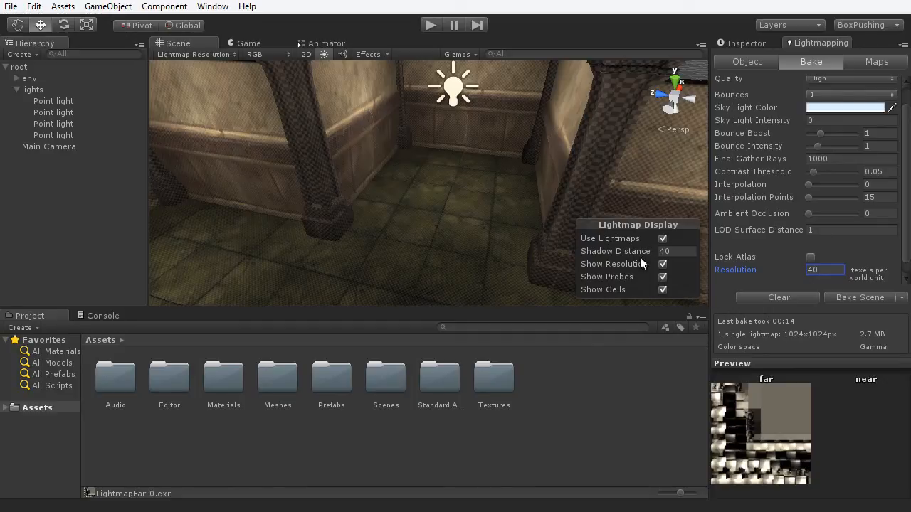
- Turn off the resolution checker and orbit and zoom around the rebaked room
click(662, 264)
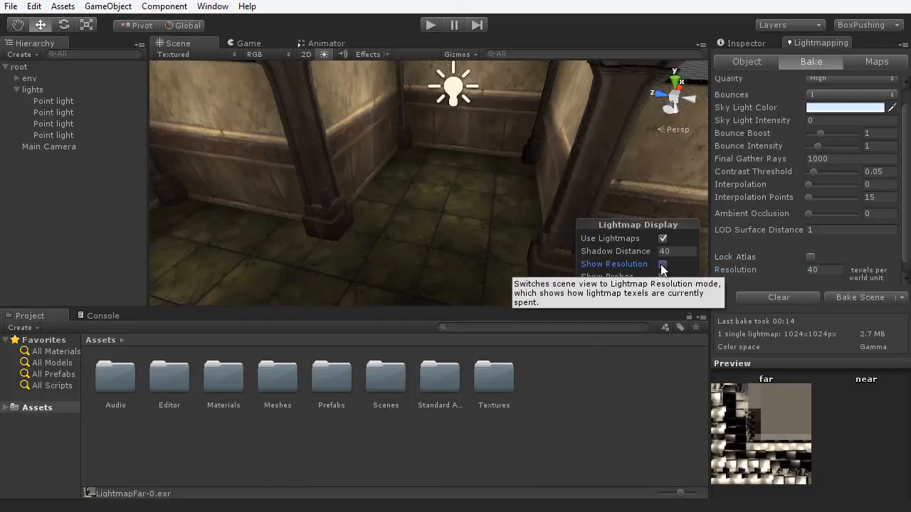
alt+drag(433, 166, 360, 191)
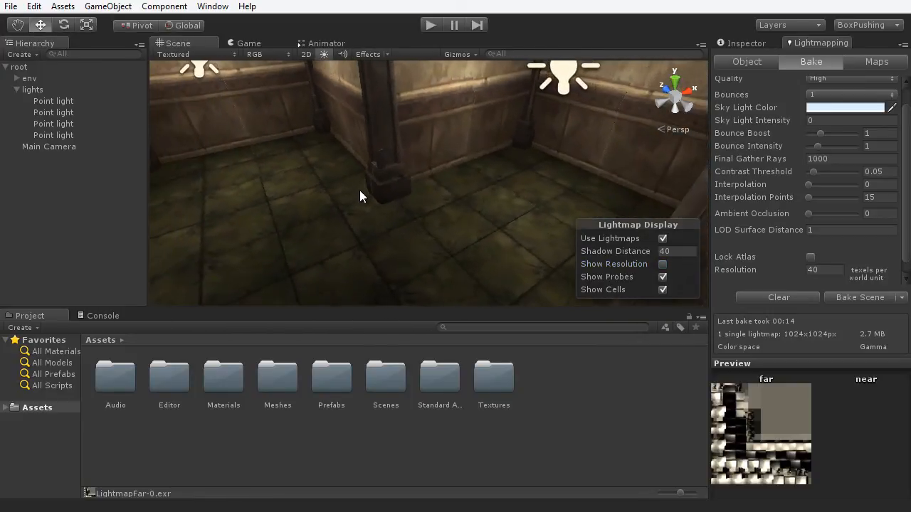
scroll(359, 192, down, 10)
scroll(363, 198, up, 7)
alt+drag(434, 207, 507, 225)
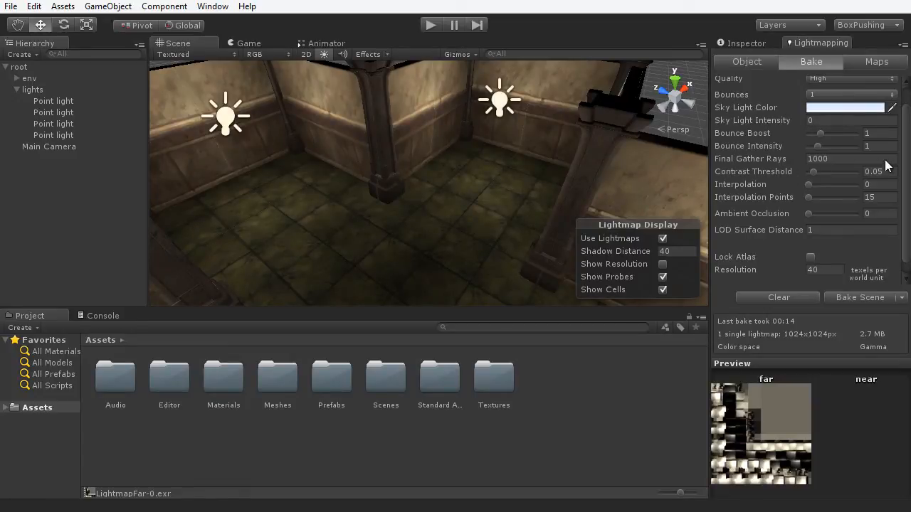
scroll(818, 128, up, 2)
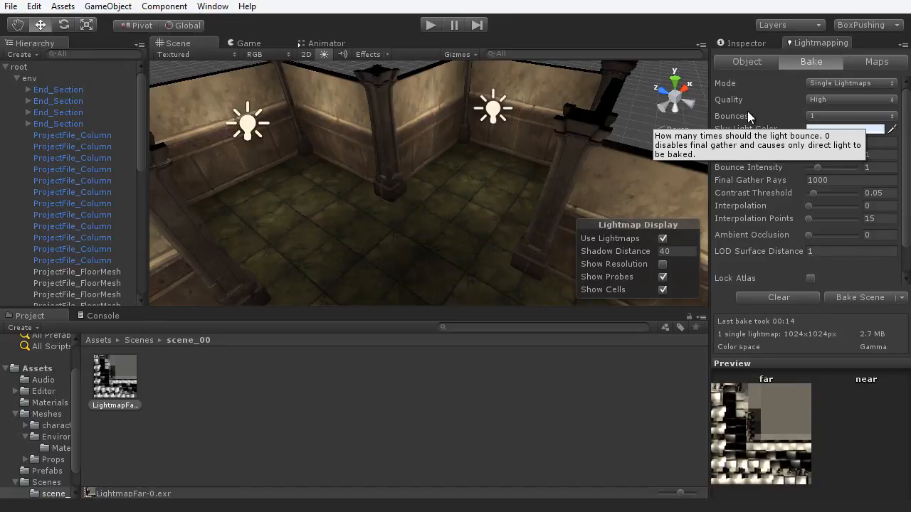
- Keep 1 bounce, set bounce boost 1.84, intensity 1.97, ambient occlusion 1 with contrast 1.75, and rebake
click(839, 117)
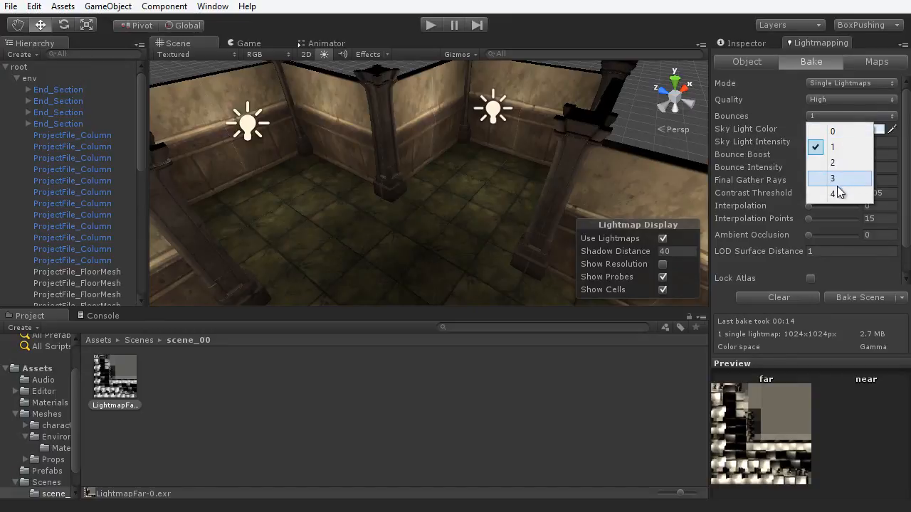
click(851, 146)
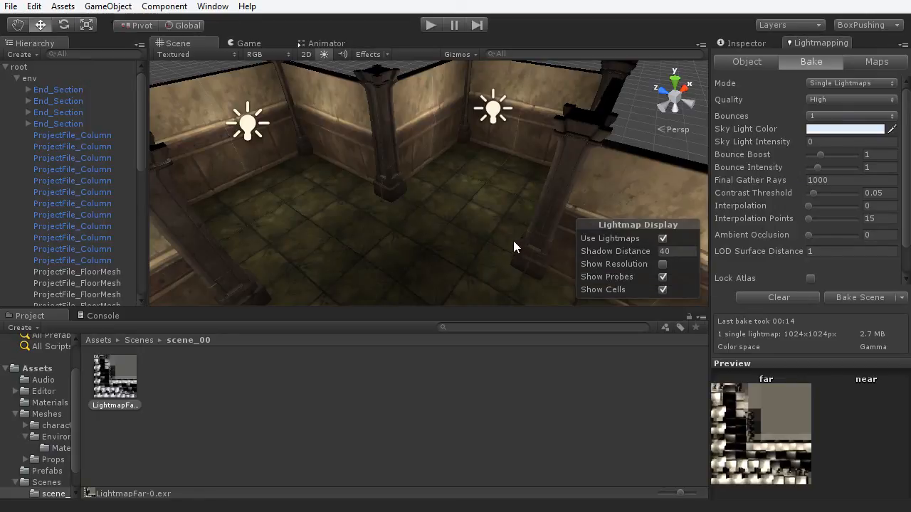
drag(822, 157, 829, 168)
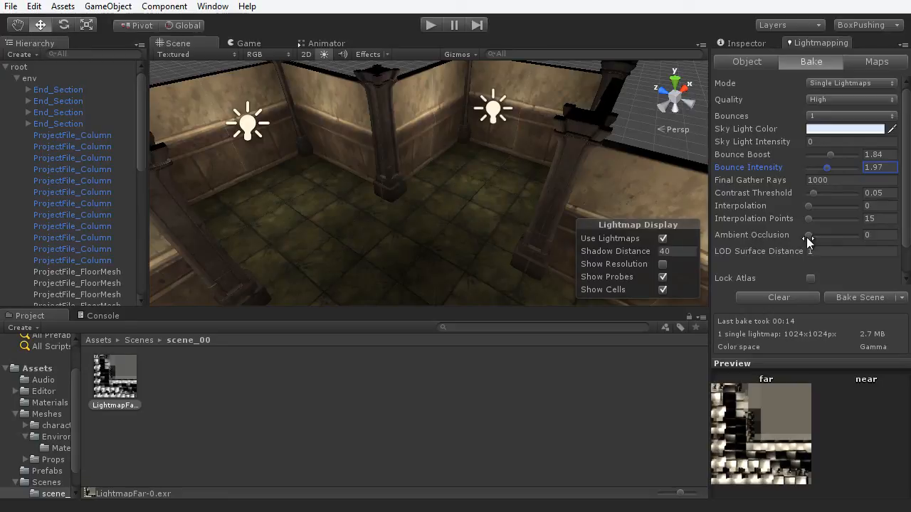
drag(808, 235, 867, 237)
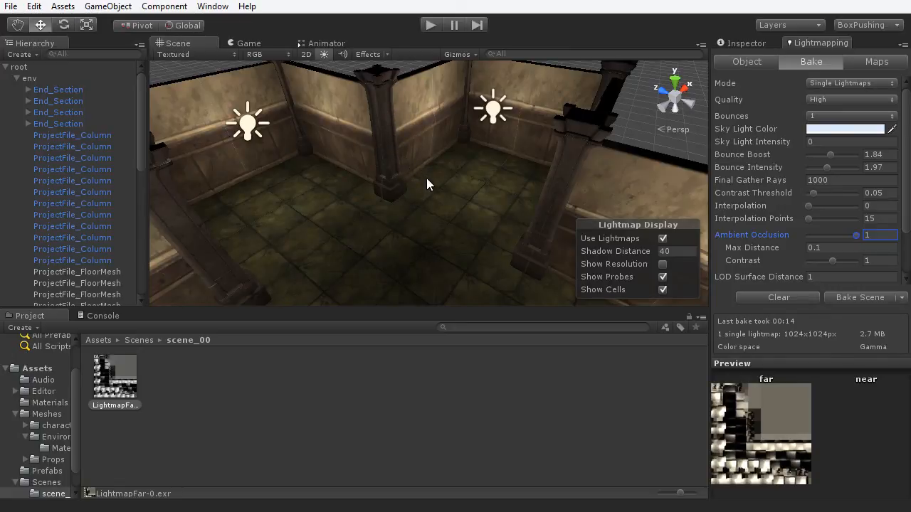
click(831, 261)
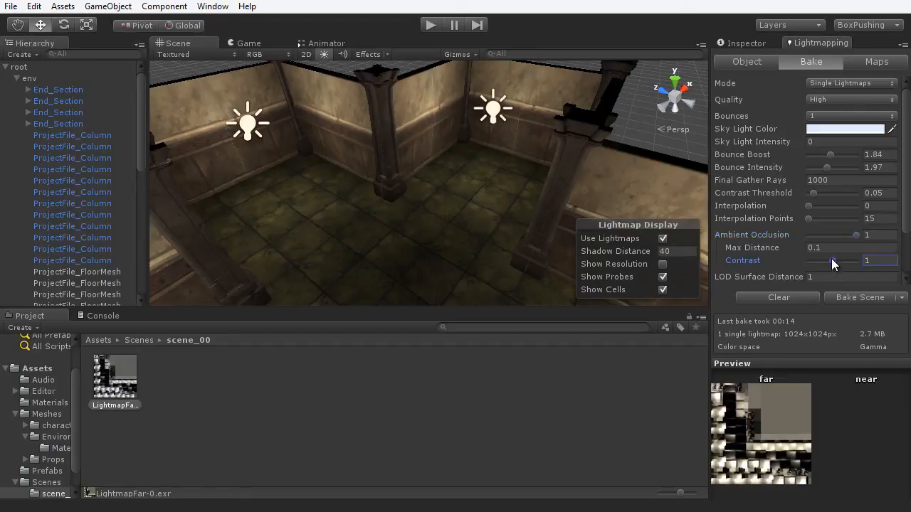
drag(842, 262, 850, 261)
scroll(908, 228, down, 3)
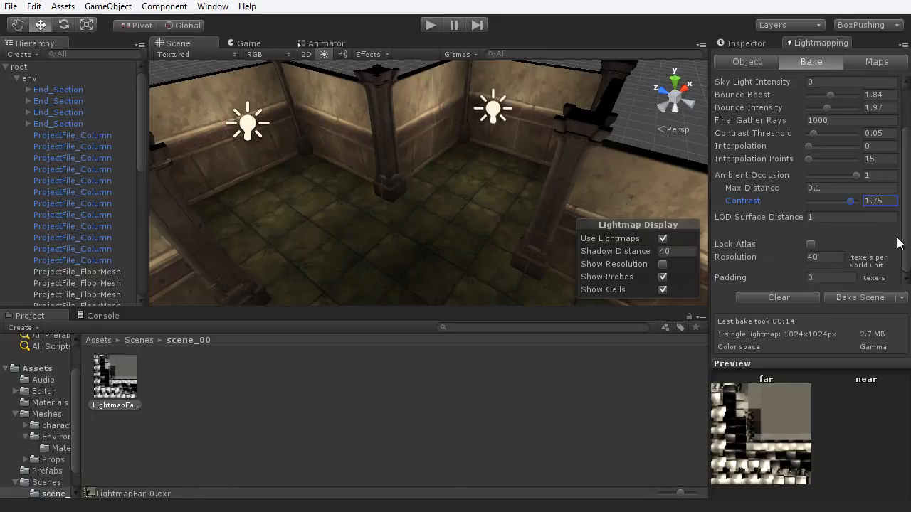
scroll(906, 227, up, 3)
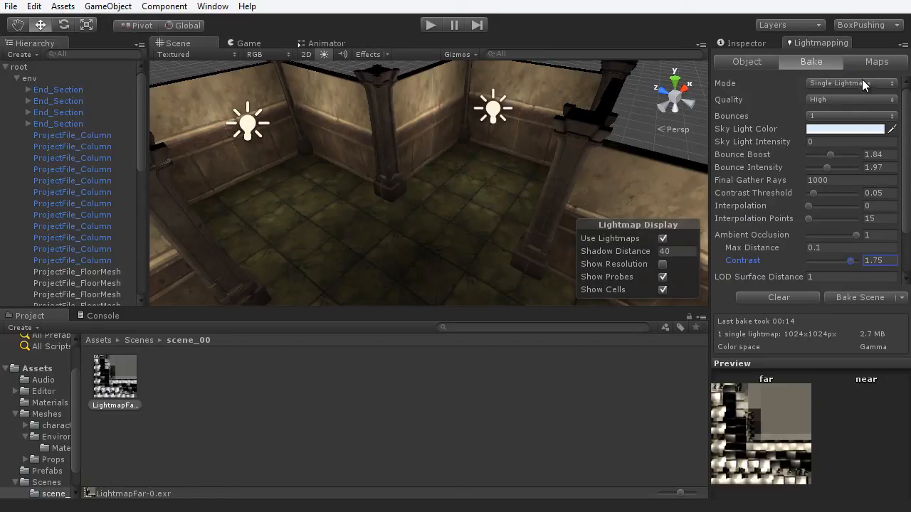
click(853, 295)
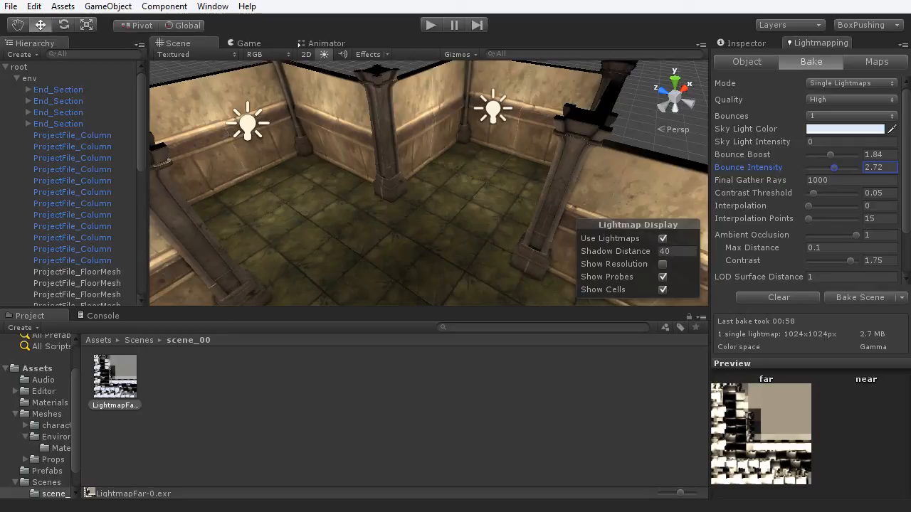
- Orbit and zoom in on a column base to check its rebaked lighting
alt+drag(362, 232, 514, 193)
middle_drag(514, 192, 519, 157)
scroll(519, 158, up, 4)
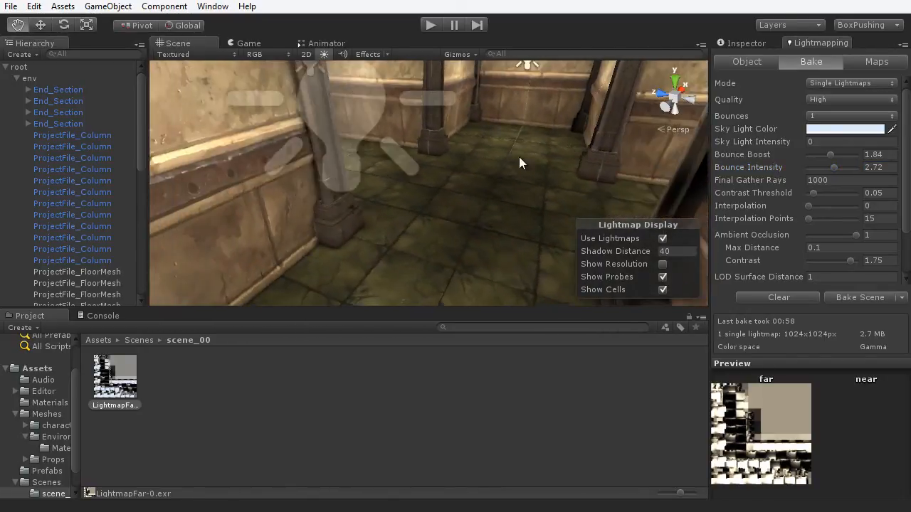
middle_drag(409, 212, 454, 202)
scroll(454, 201, up, 3)
alt+drag(454, 202, 308, 260)
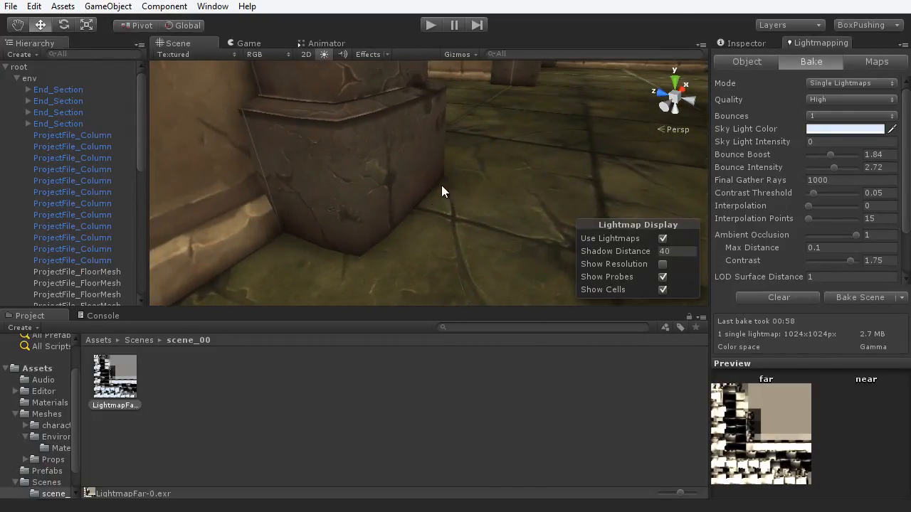
scroll(489, 189, down, 8)
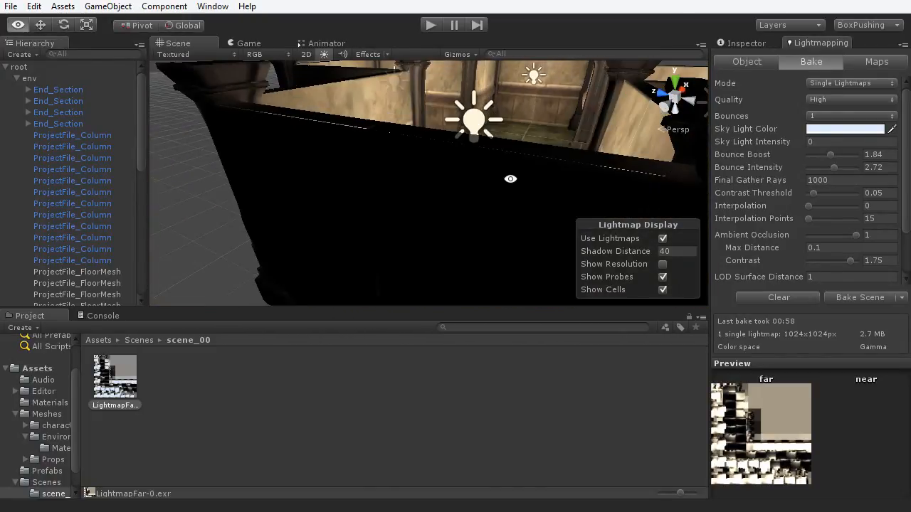
- Orbit out to view the cross-shaped room from above at a new angle
alt+drag(510, 179, 424, 169)
scroll(352, 184, down, 5)
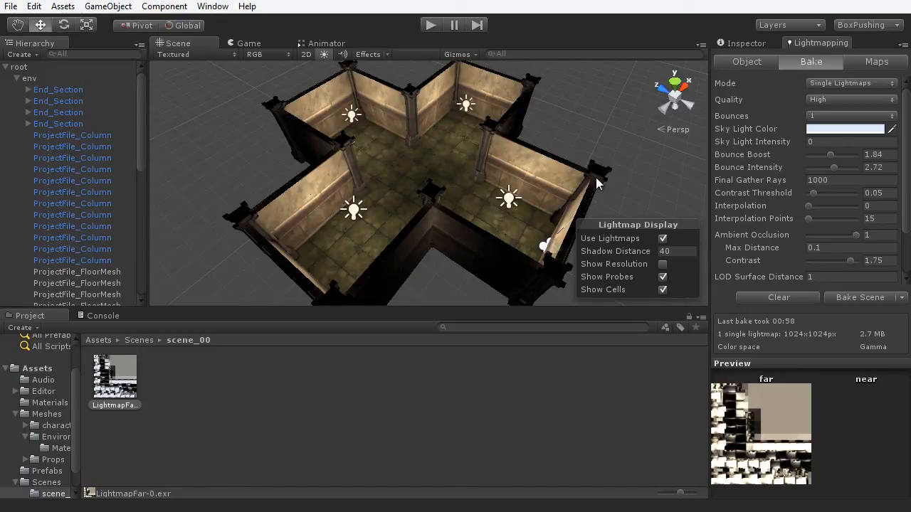
alt+drag(491, 207, 435, 177)
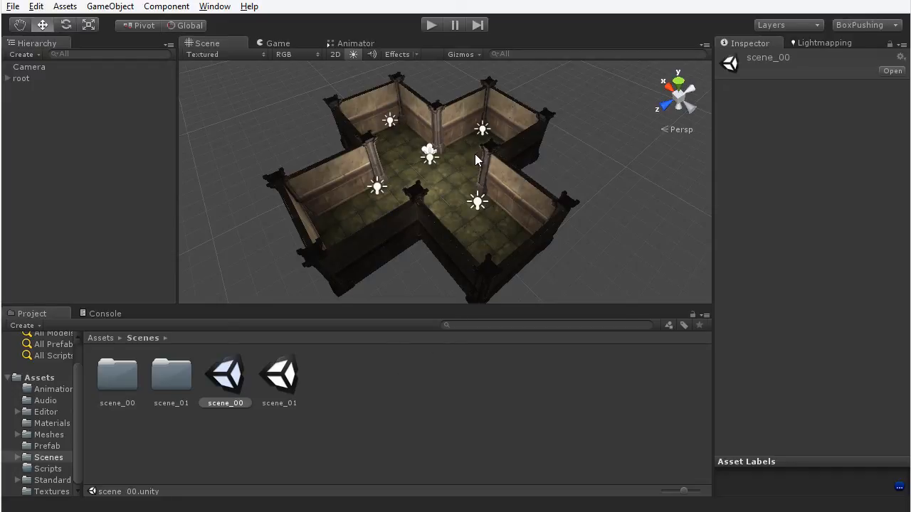
- Open scene_01 and maximize the Scene view on a near top-down angle
double_click(286, 381)
alt+drag(494, 253, 444, 248)
key(shift+space)
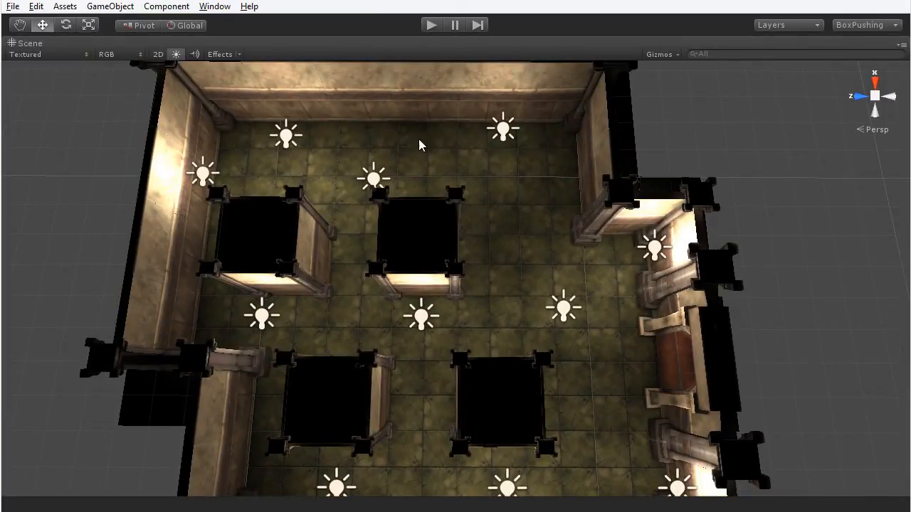
- Pan and tilt around the pillared rooms in perspective, then restore the normal layout
key(q)
drag(485, 283, 510, 258)
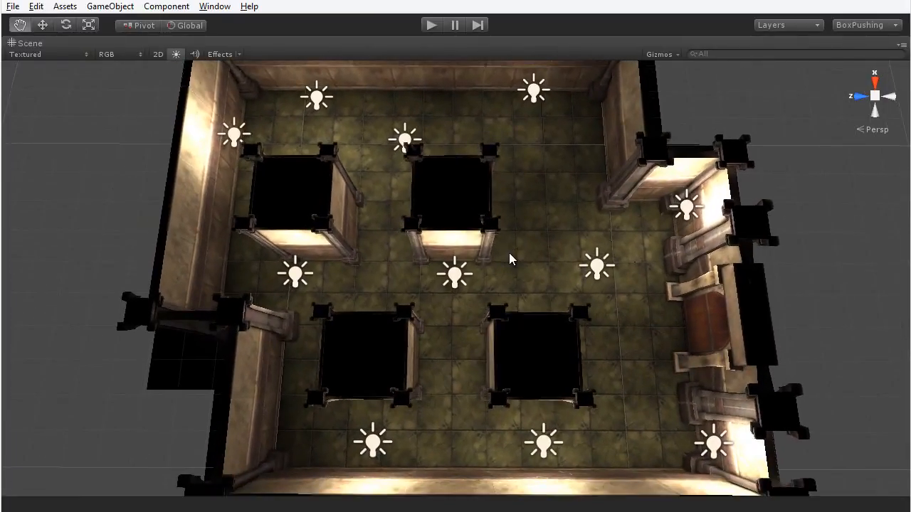
key(w)
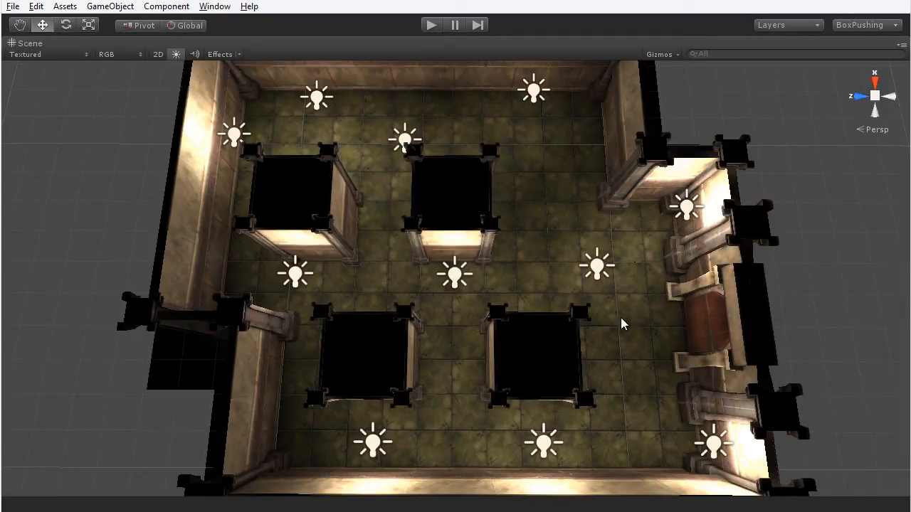
middle_drag(620, 321, 548, 295)
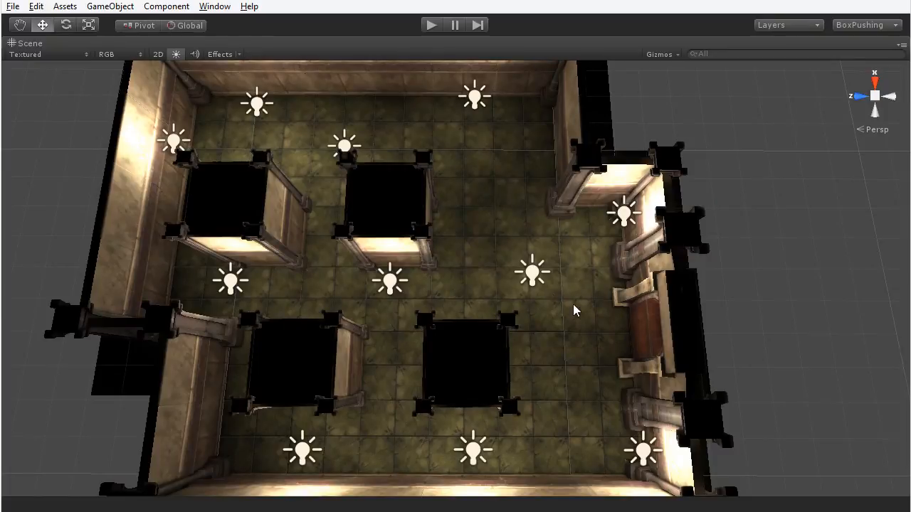
alt+drag(414, 325, 544, 197)
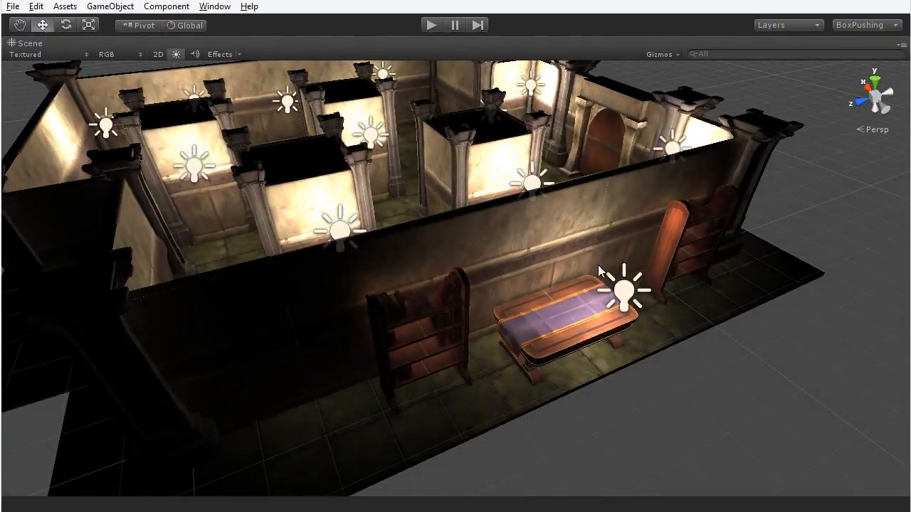
scroll(576, 281, down, 1)
middle_drag(591, 277, 557, 297)
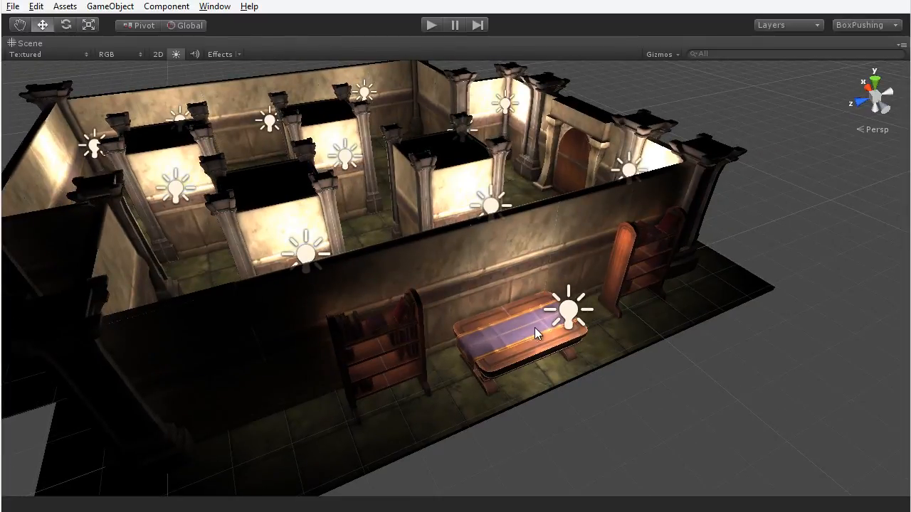
alt+drag(541, 299, 466, 285)
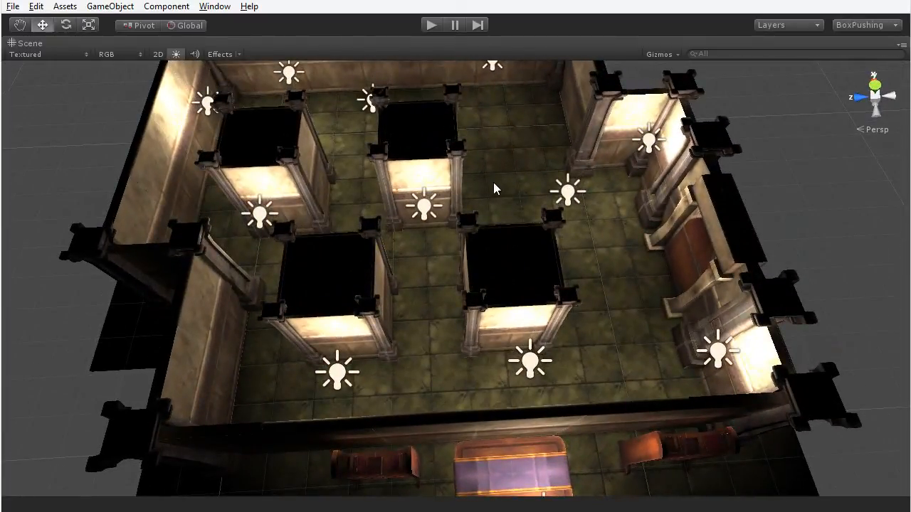
key(shift+space)
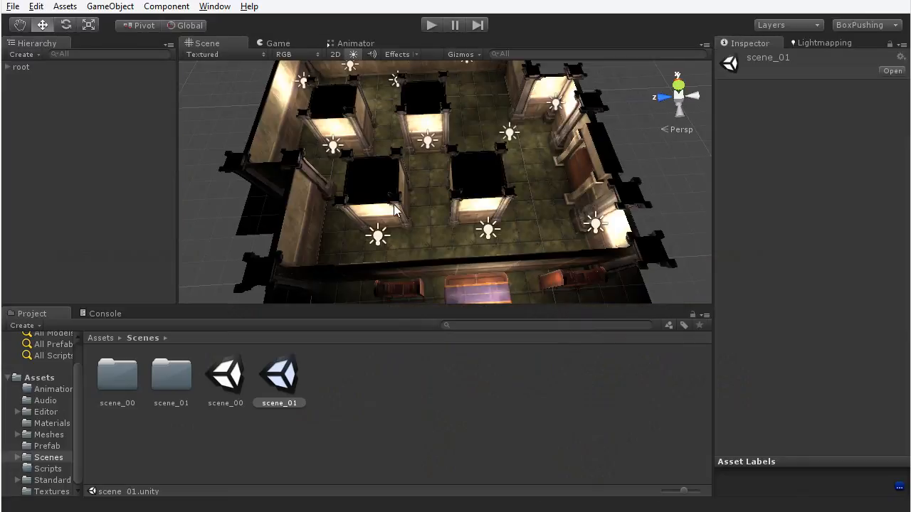
- Check scene_01's LightmapFar-0 lightmap, then preview the Block_Section prefab from the Prefab folder
double_click(182, 387)
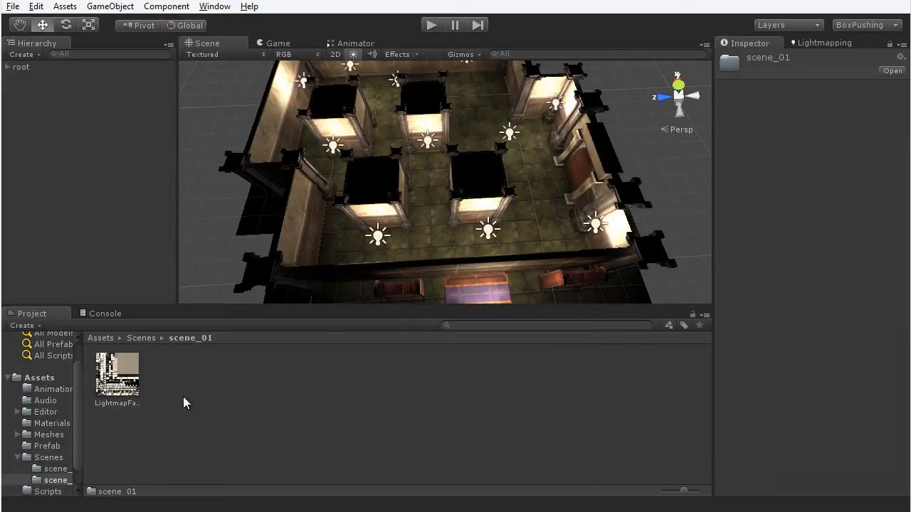
click(136, 380)
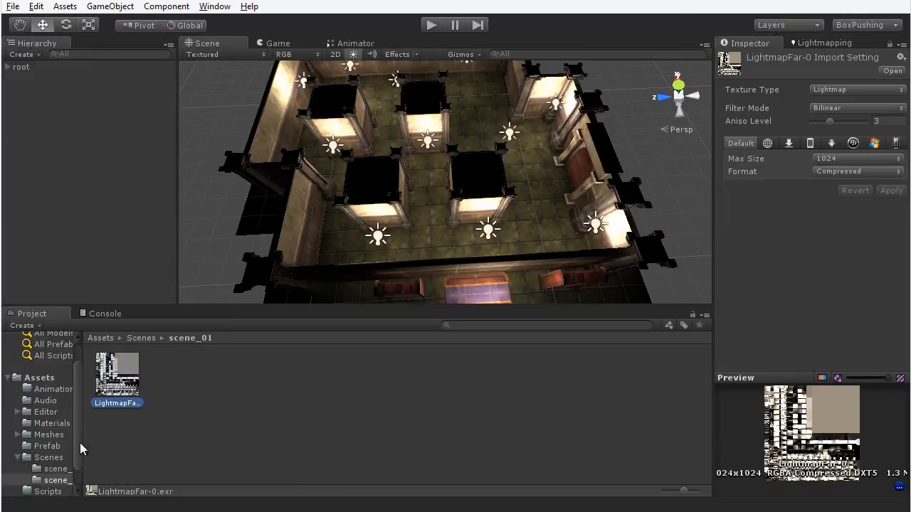
click(50, 446)
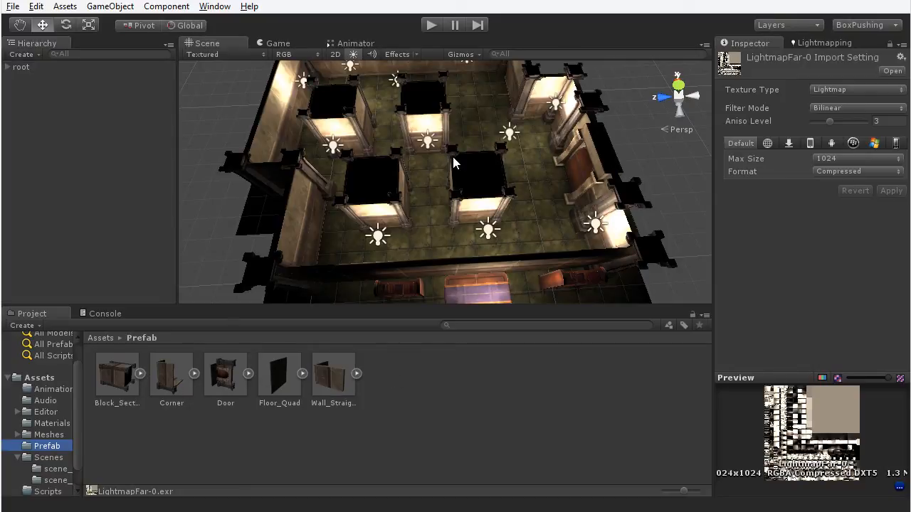
click(117, 376)
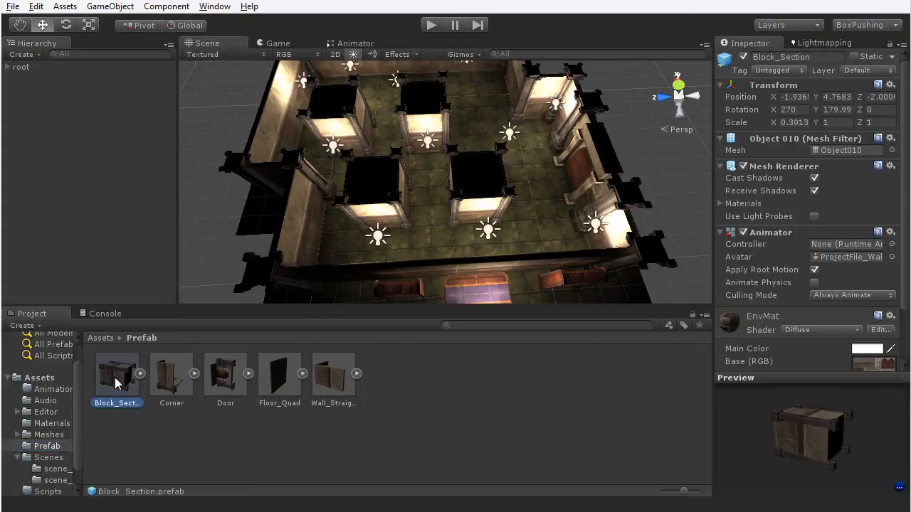
drag(777, 442, 735, 403)
- Try moving a Block_Section and placing a new instance, undoing both changes
click(388, 194)
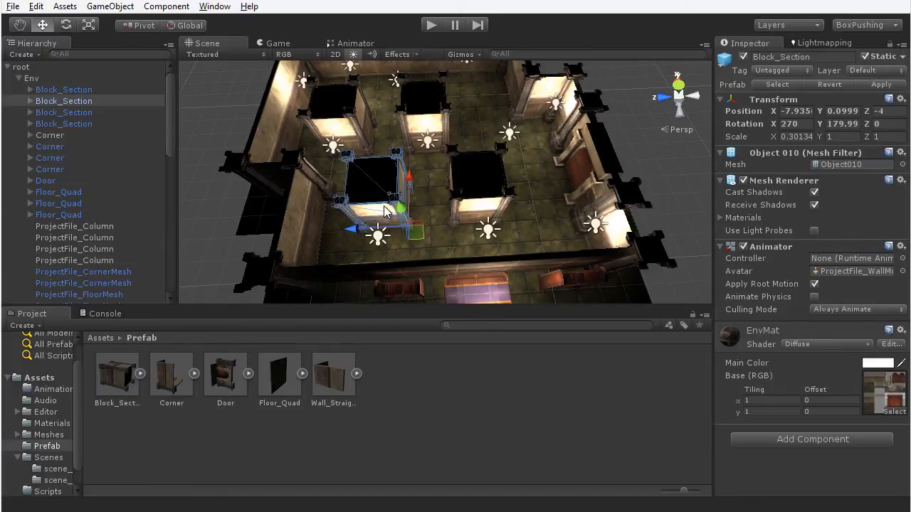
mouse_move(378, 227)
mouse_down()
mouse_move(416, 225)
mouse_move(378, 225)
mouse_up()
key(ctrl+z)
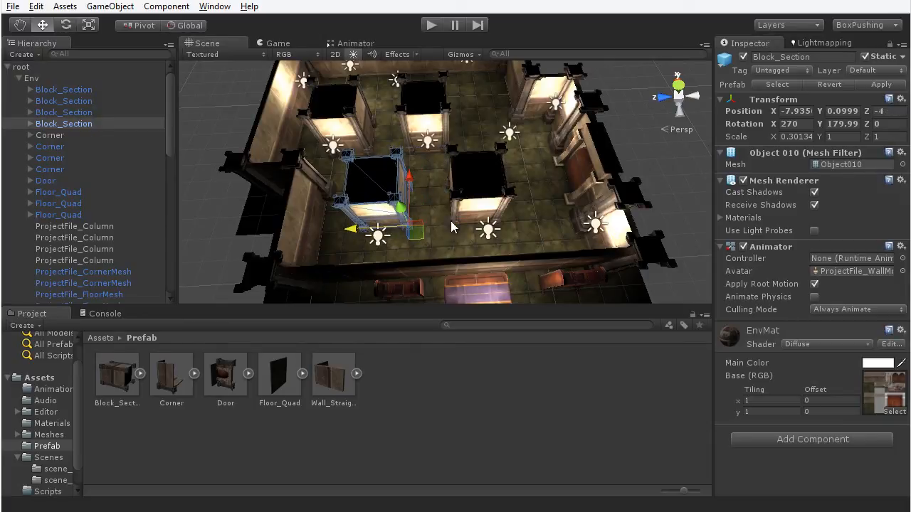
drag(117, 376, 584, 242)
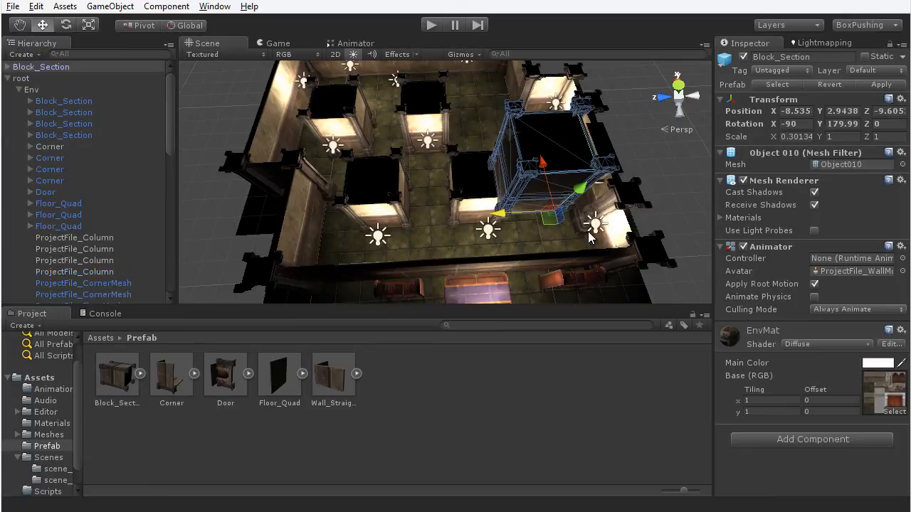
key(ctrl+z)
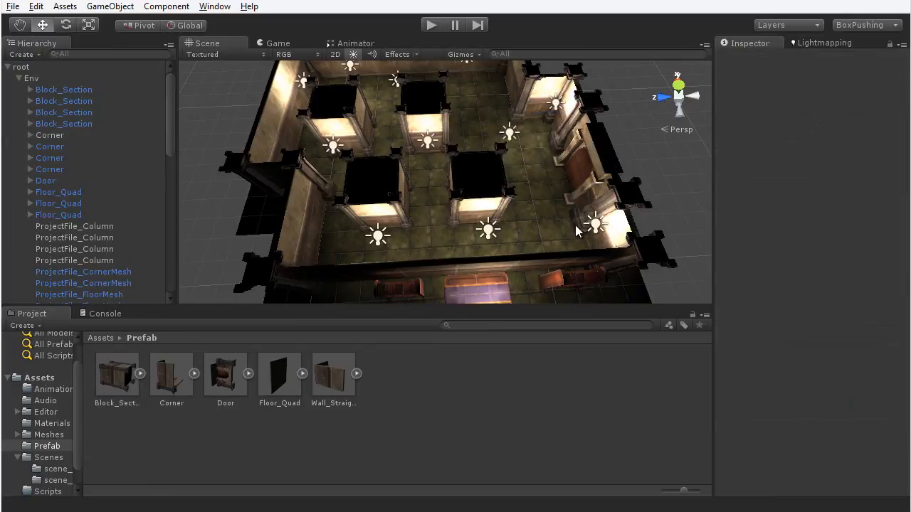
- Zoom in and select a ProjectFile_Column inside a block, then clear the selection and orbit the maze
key(alt)
alt+drag(395, 214, 464, 199)
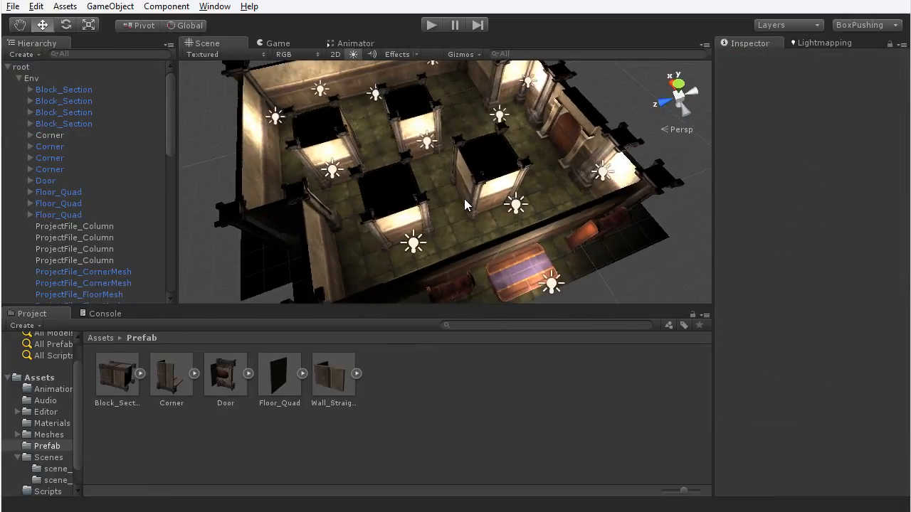
scroll(456, 209, up, 5)
click(510, 183)
click(511, 184)
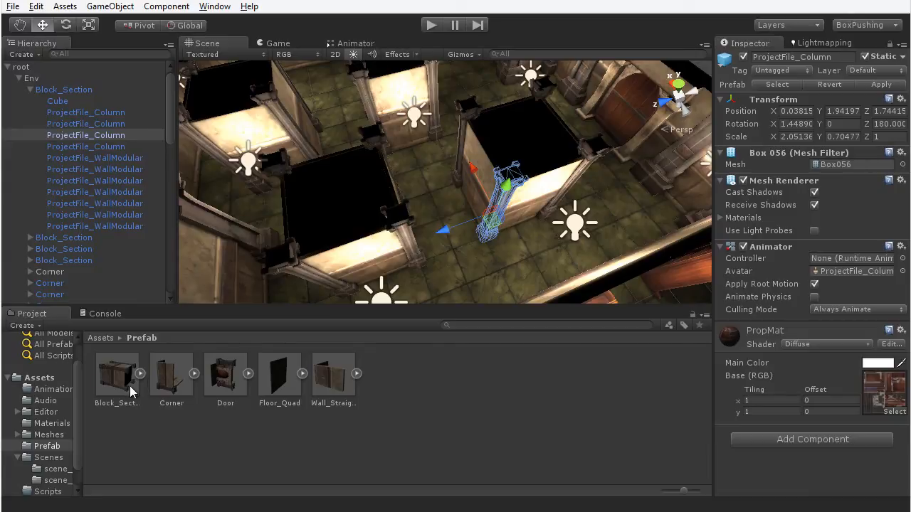
scroll(496, 171, down, 5)
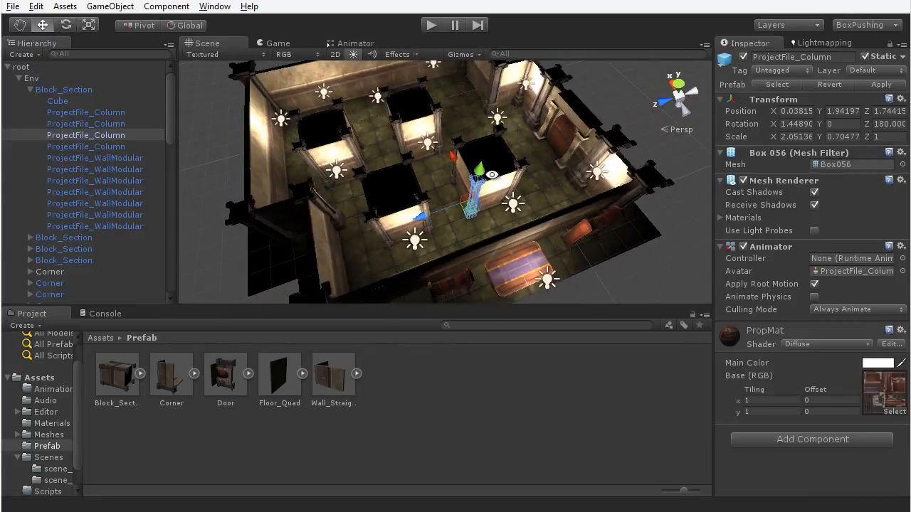
alt+drag(504, 191, 664, 213)
click(680, 198)
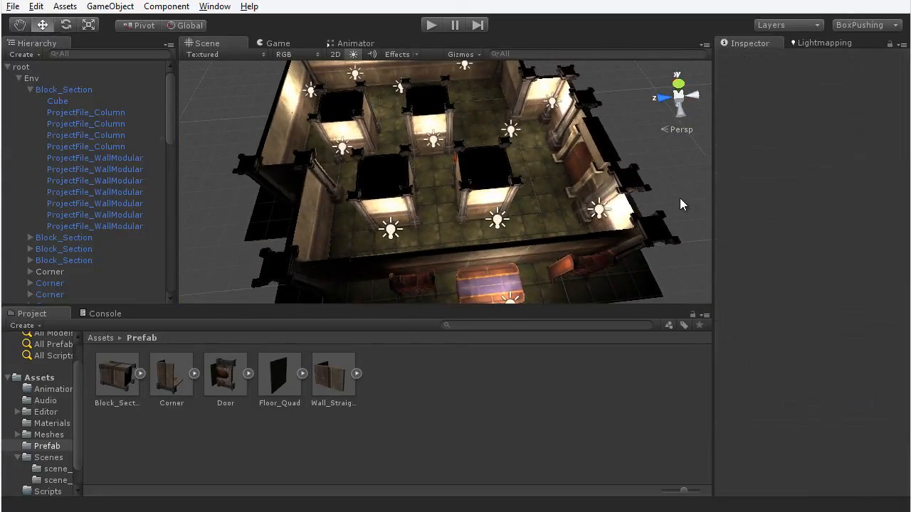
alt+drag(544, 143, 439, 148)
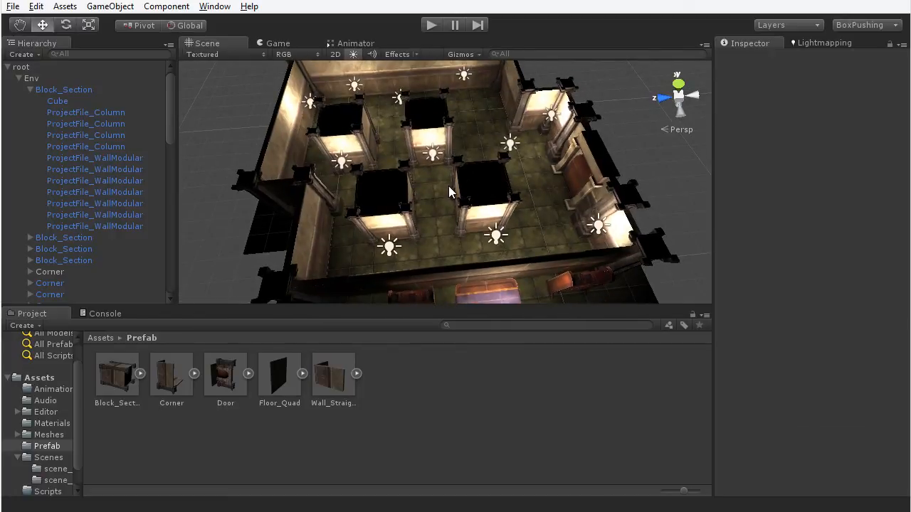